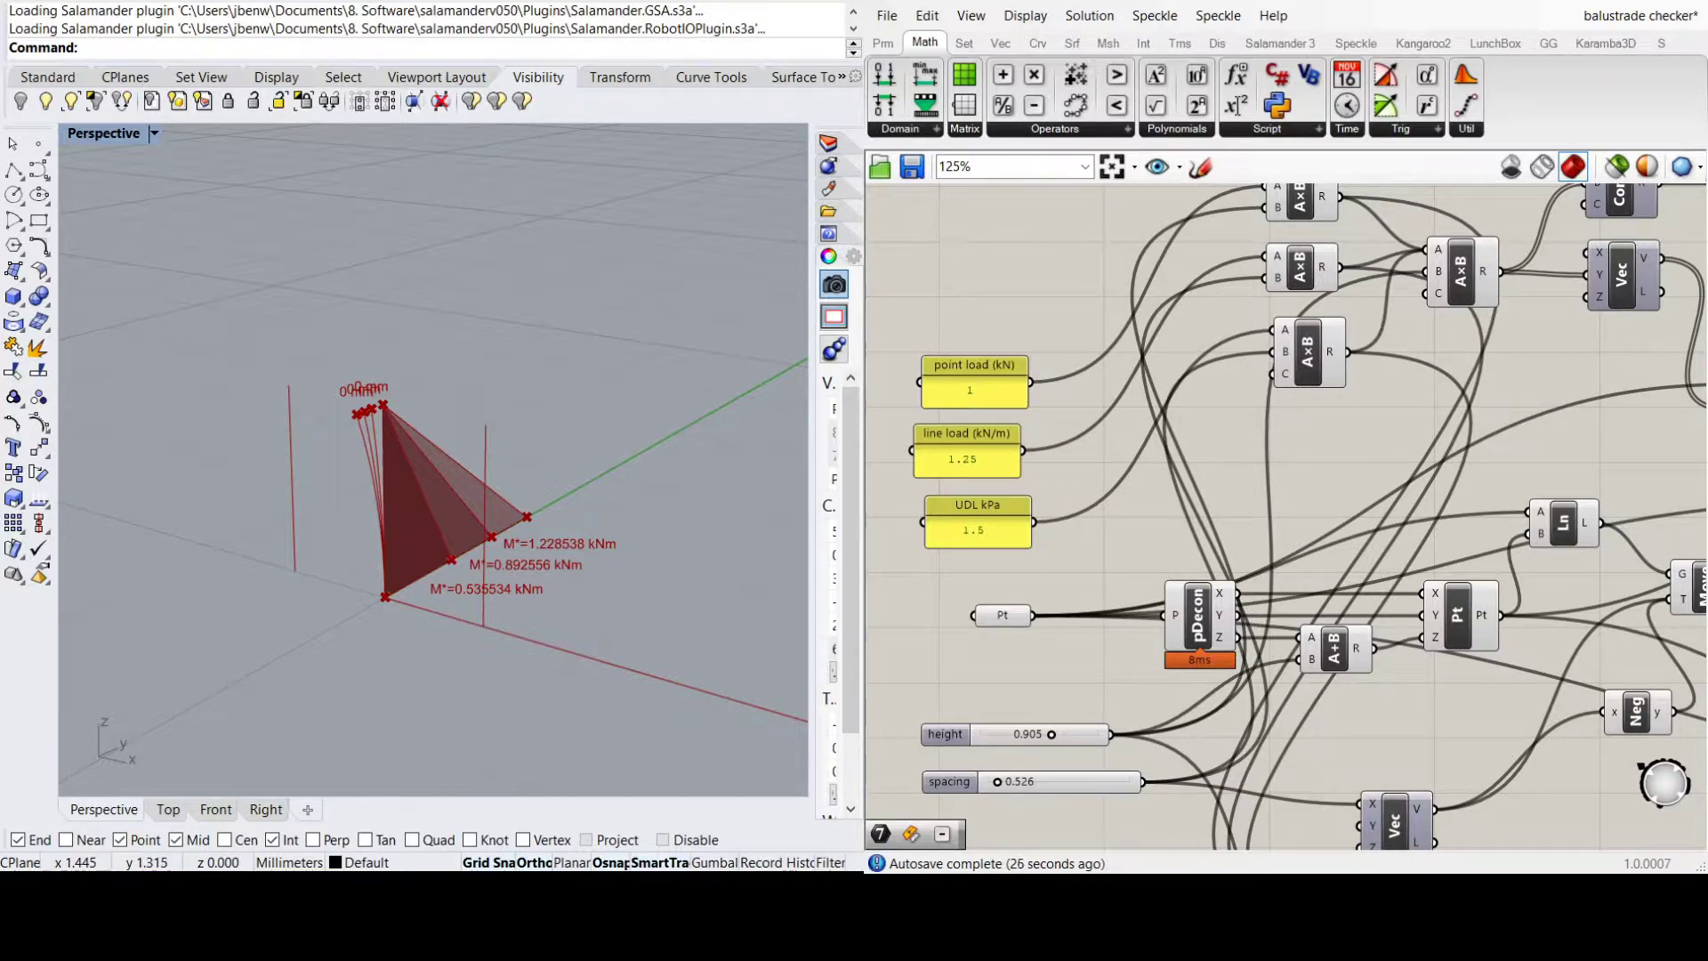
# Check the point, line and UDL load inputs, then set height to 0.916 and spacing to 2.424
pyautogui.click(986, 364)
pyautogui.click(1000, 439)
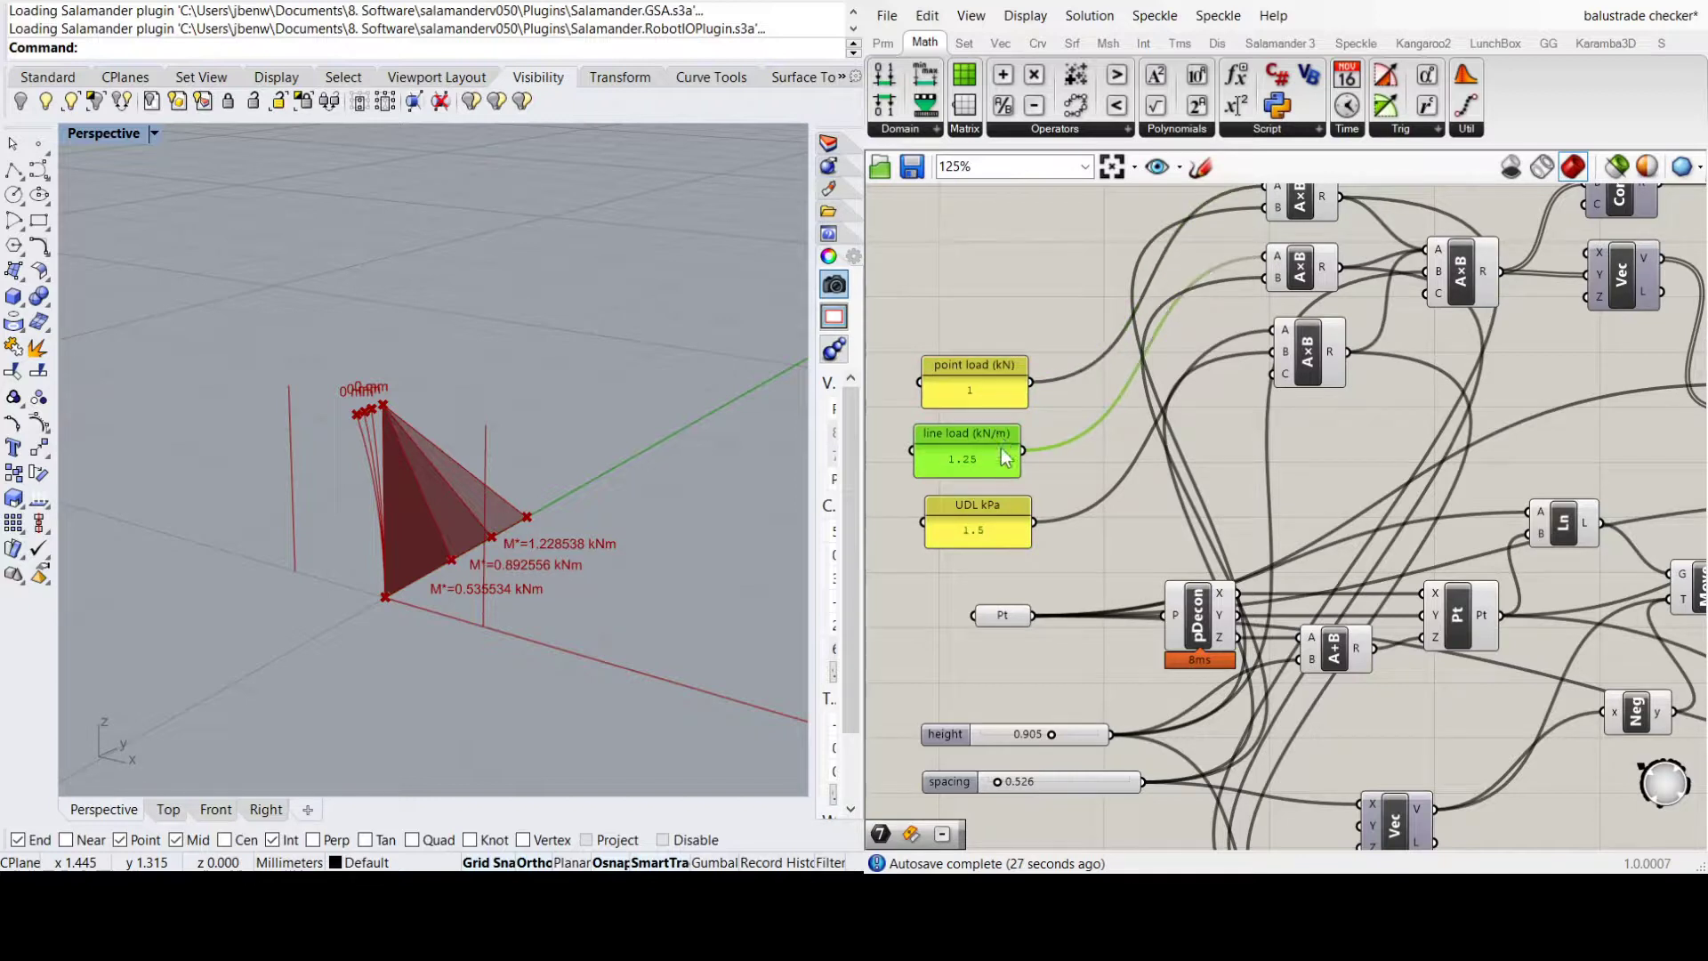
pyautogui.click(1005, 511)
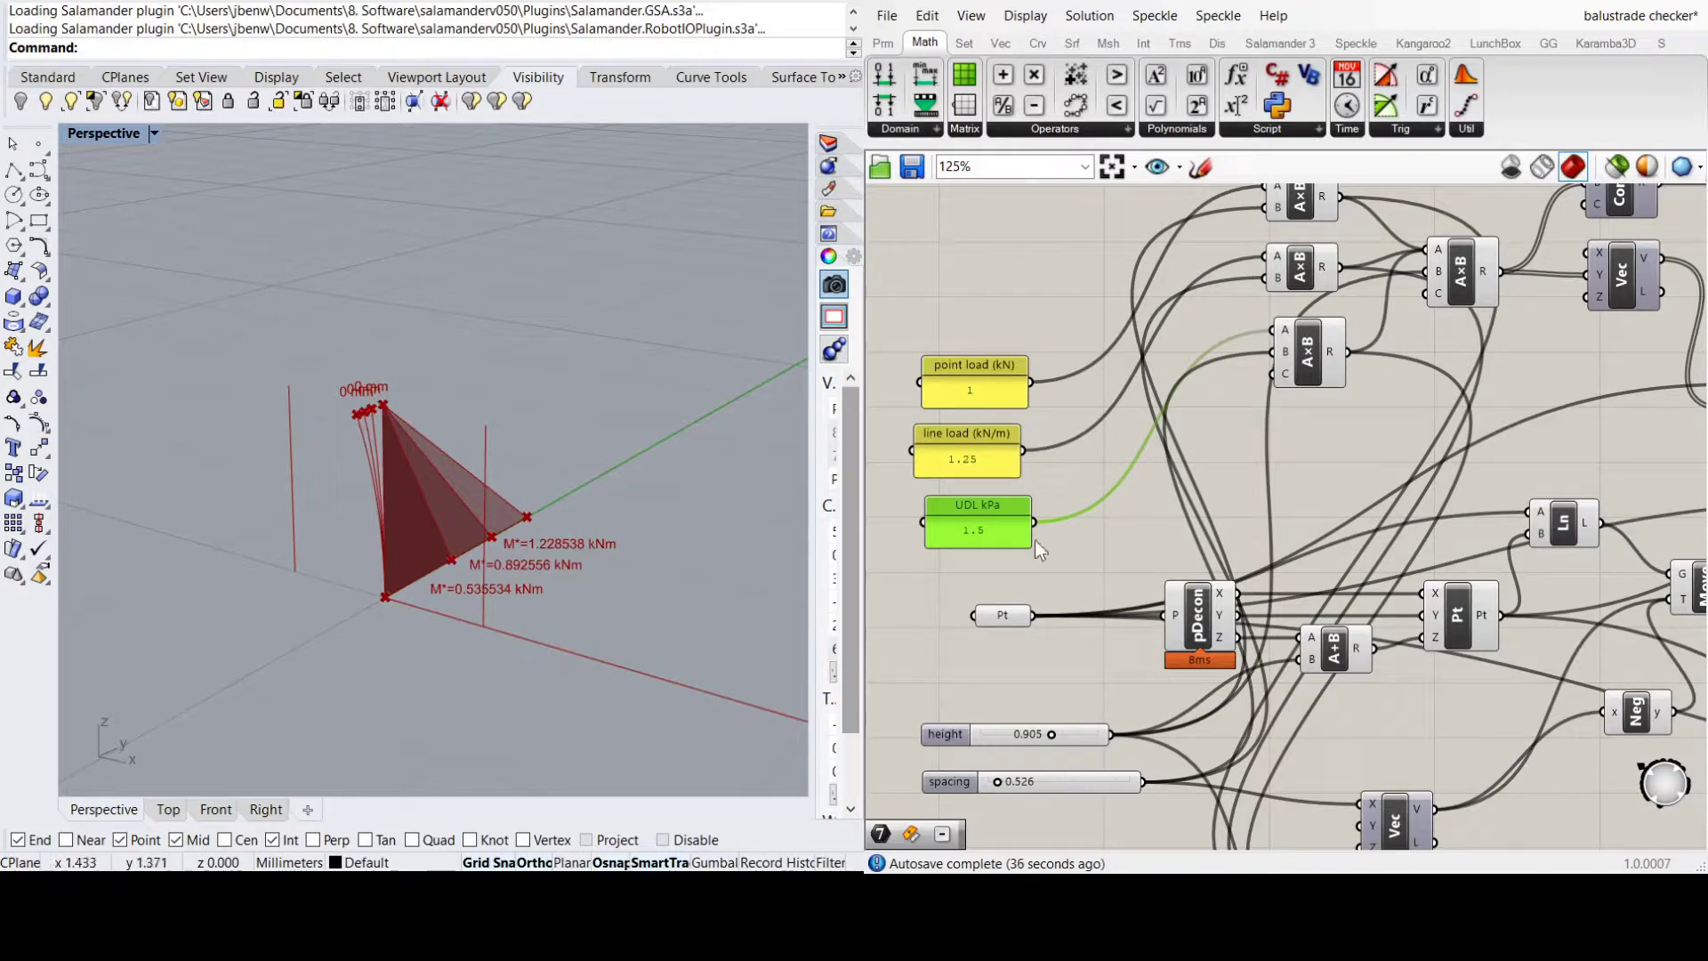
pyautogui.click(1070, 567)
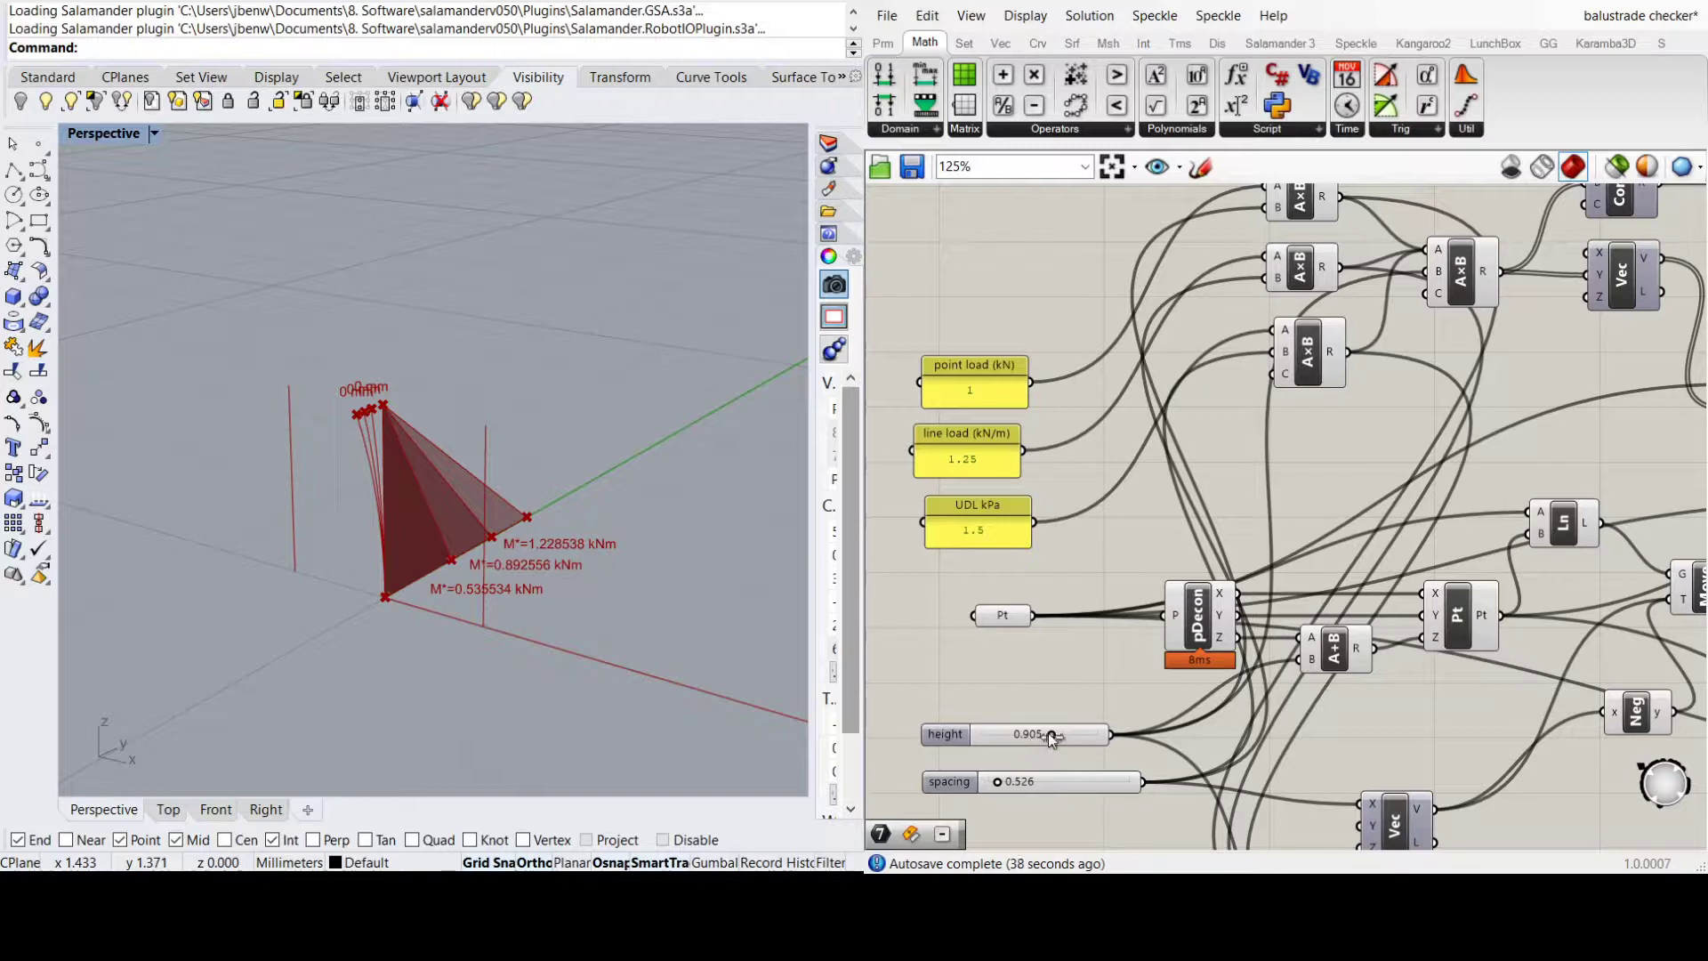
pyautogui.moveTo(1051, 734); pyautogui.dragTo(1064, 733)
pyautogui.moveTo(997, 782)
pyautogui.mouseDown()
pyautogui.moveTo(1039, 787)
pyautogui.moveTo(1002, 786)
pyautogui.mouseUp()
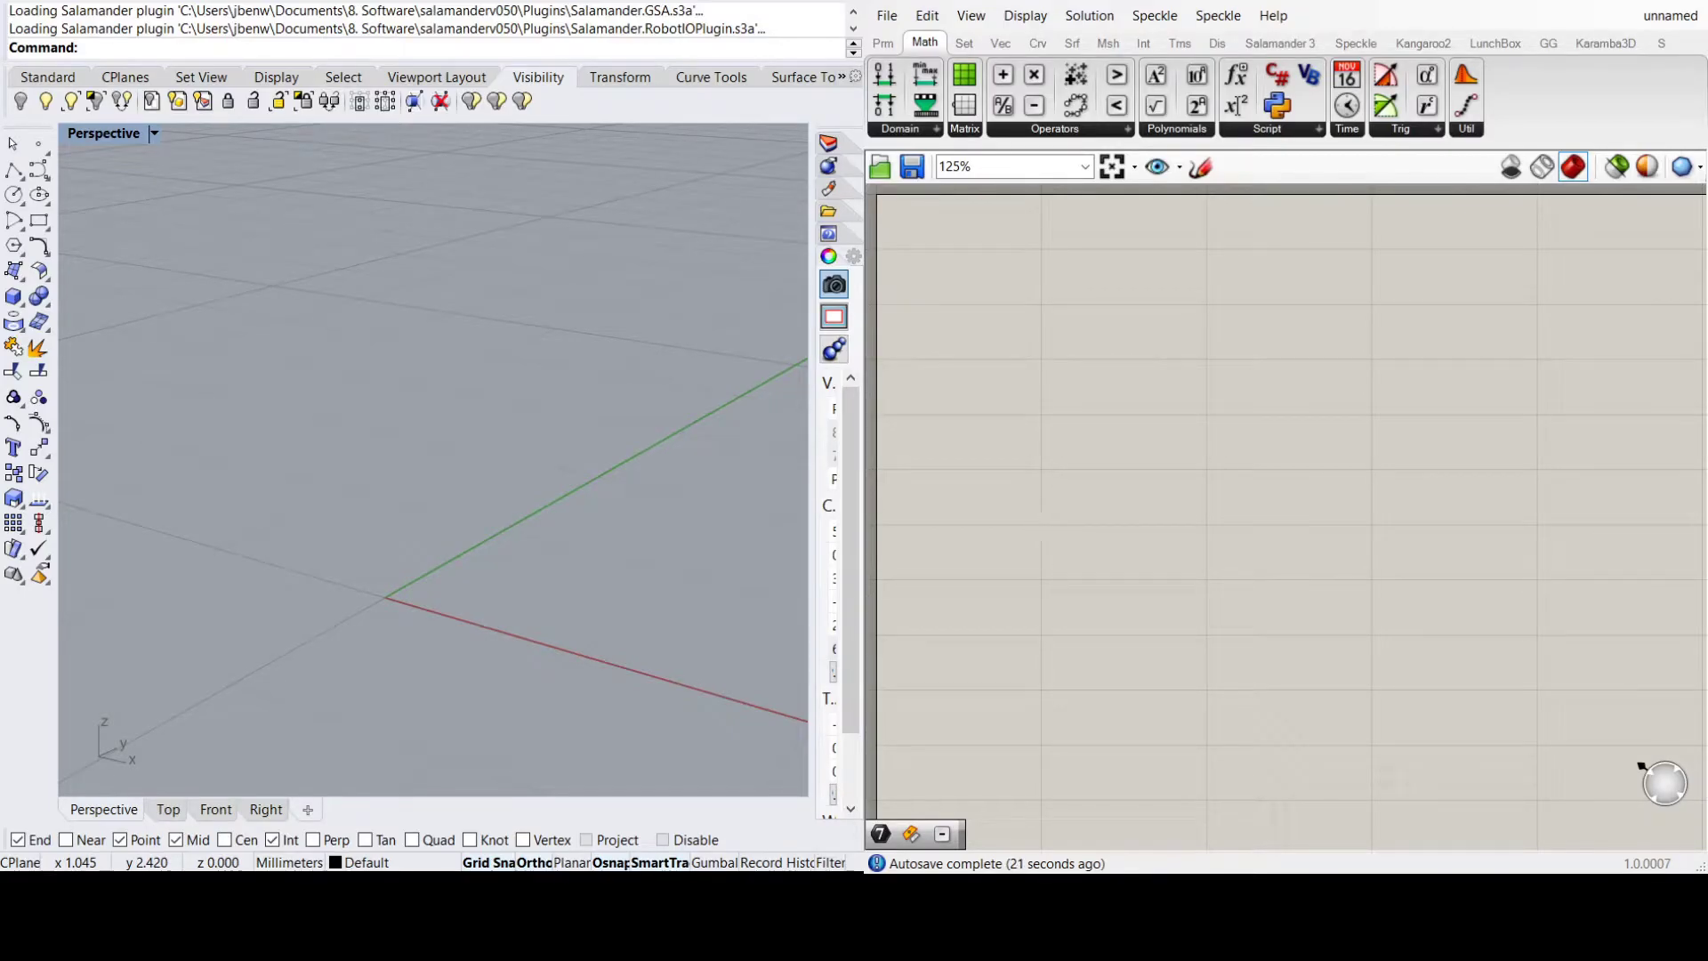
# Place a Point parameter and feed it into a Deconstruct Point component
pyautogui.click(952, 492)
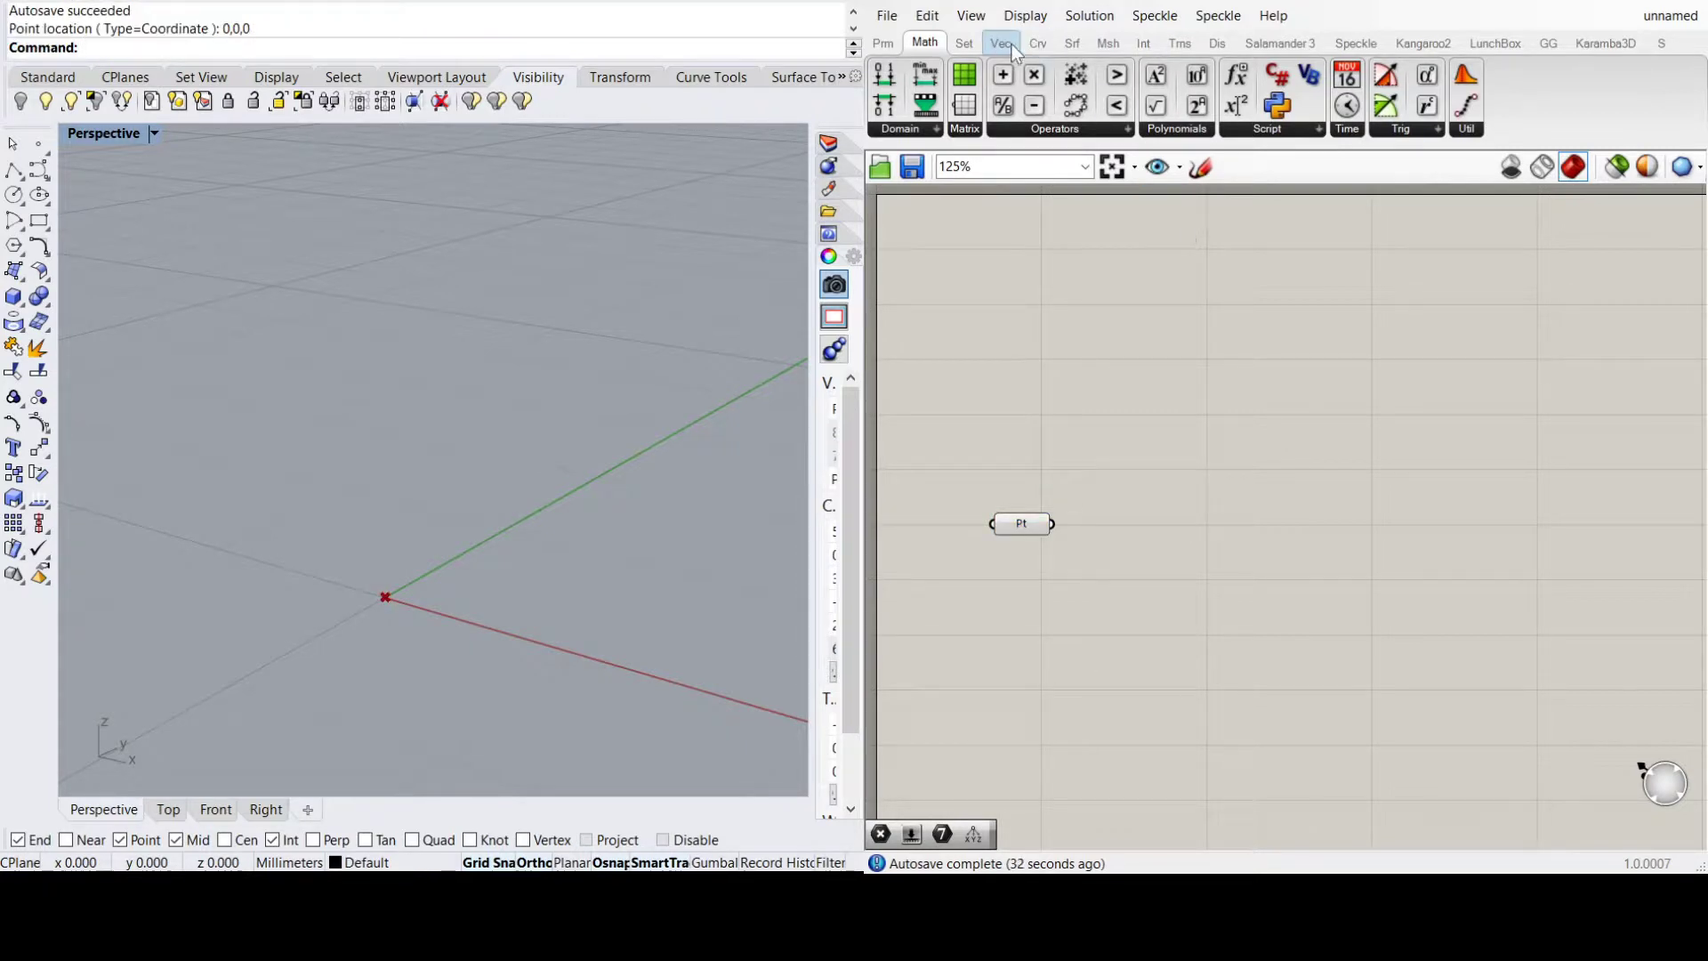
pyautogui.click(965, 46)
pyautogui.click(1000, 43)
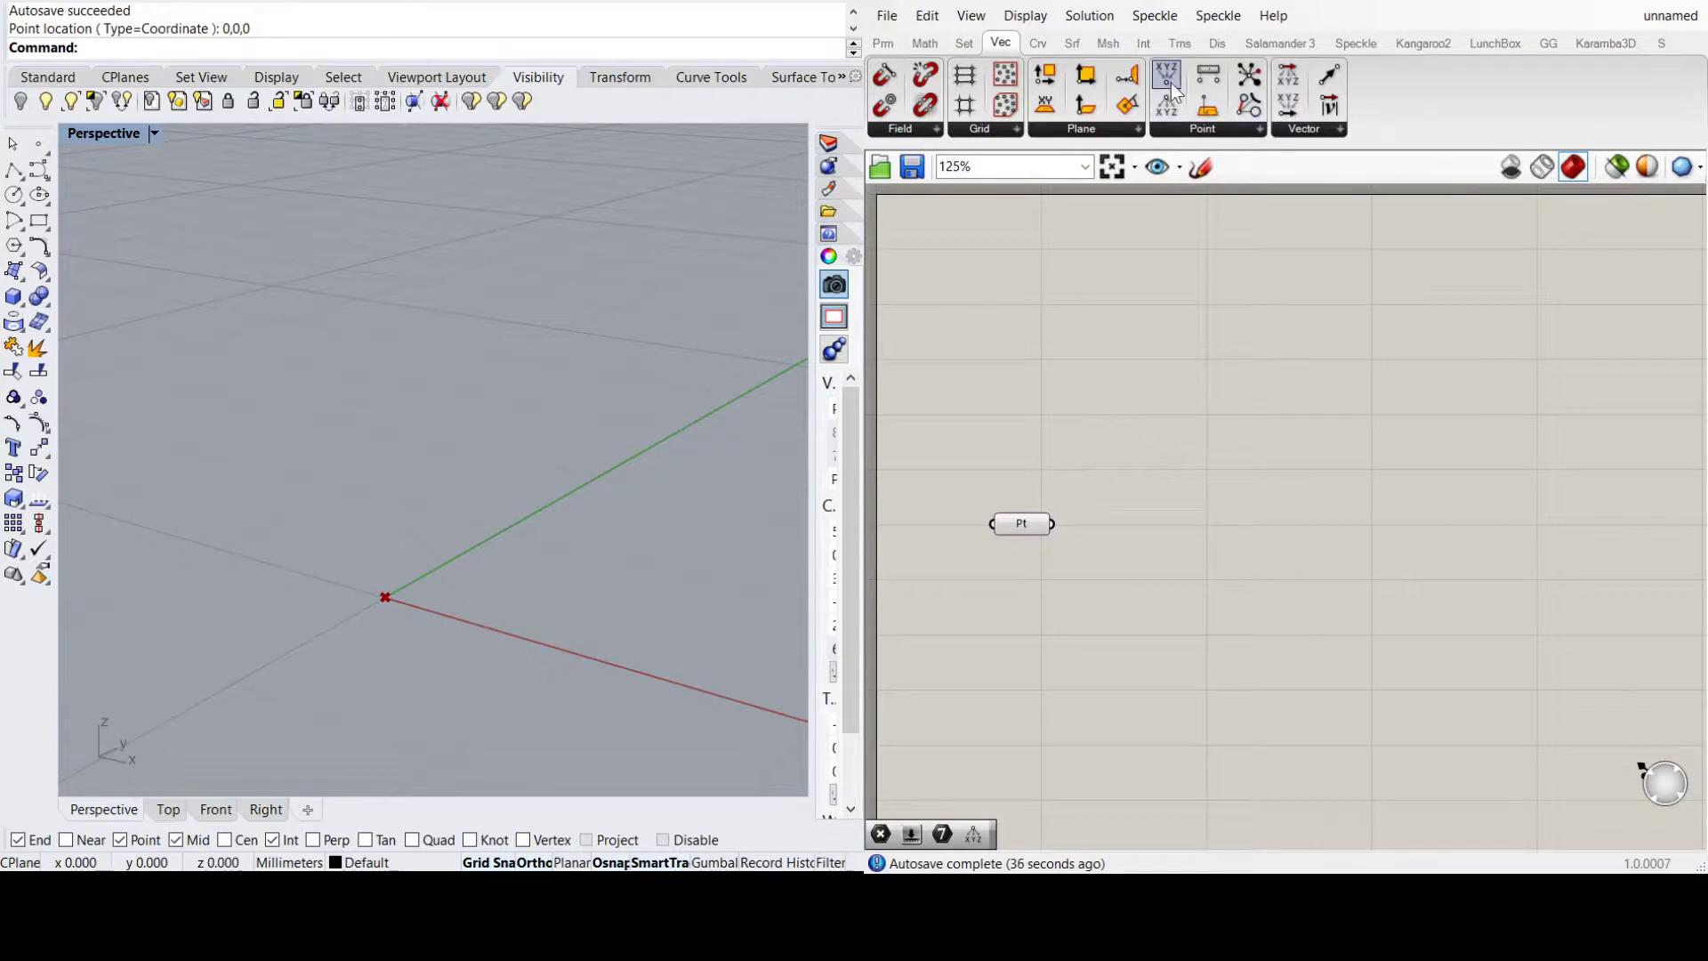
pyautogui.moveTo(1176, 91); pyautogui.dragTo(1178, 510)
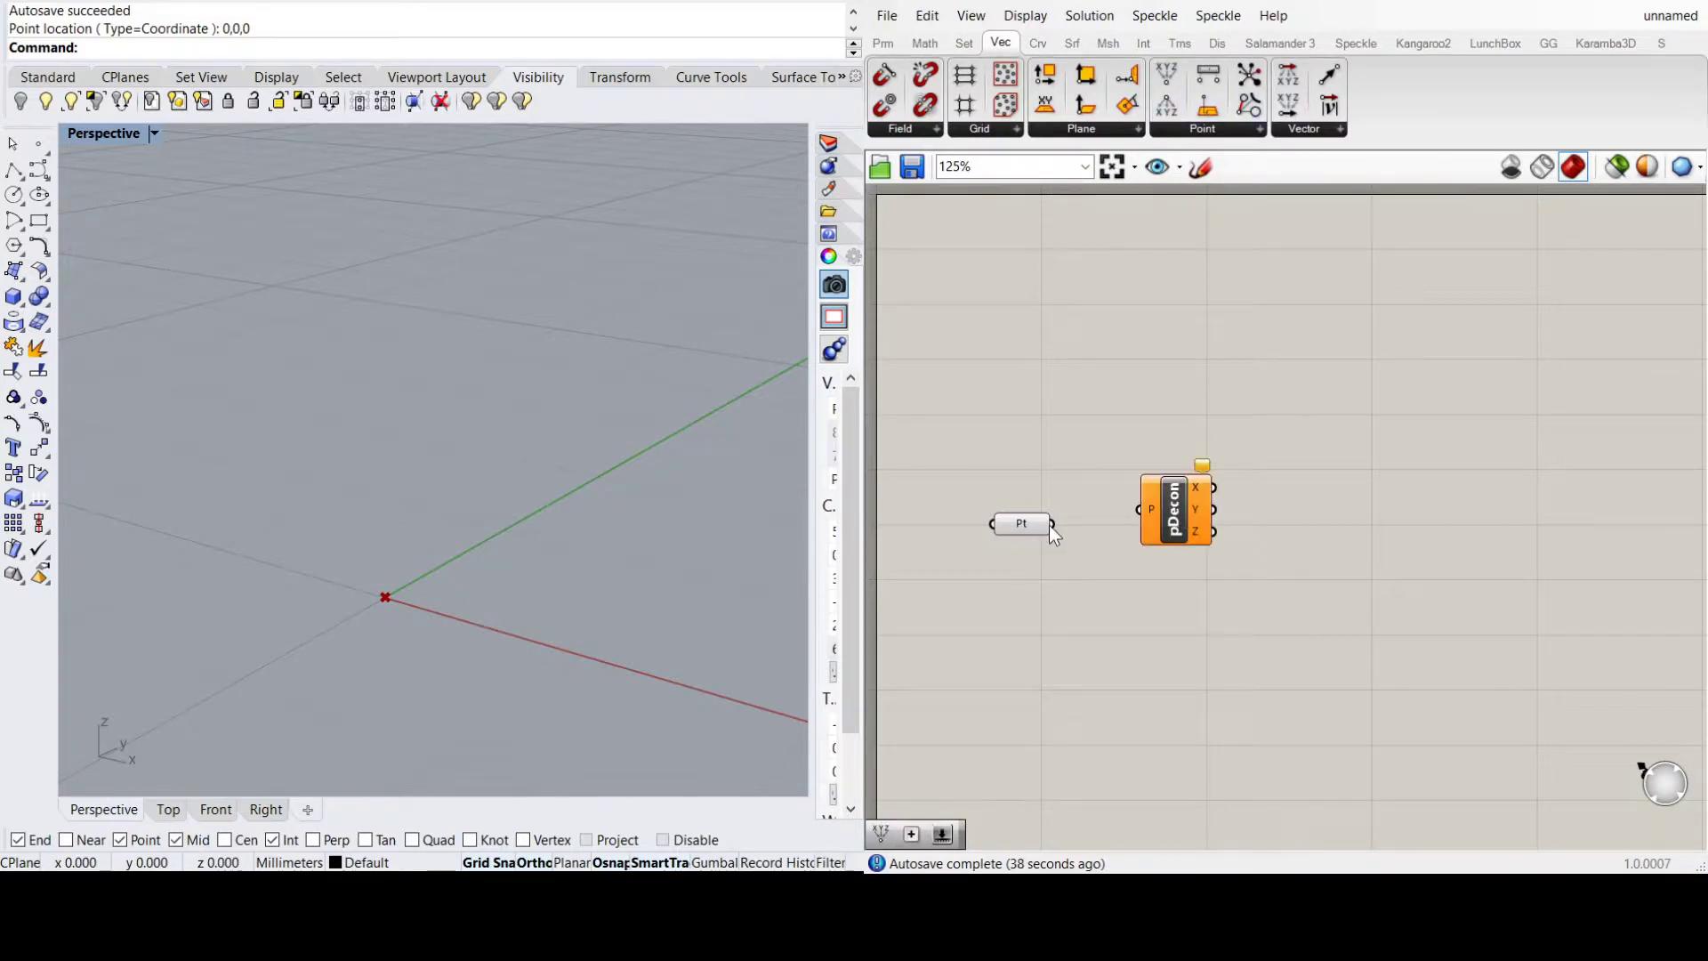
pyautogui.moveTo(1051, 524); pyautogui.dragTo(1142, 519)
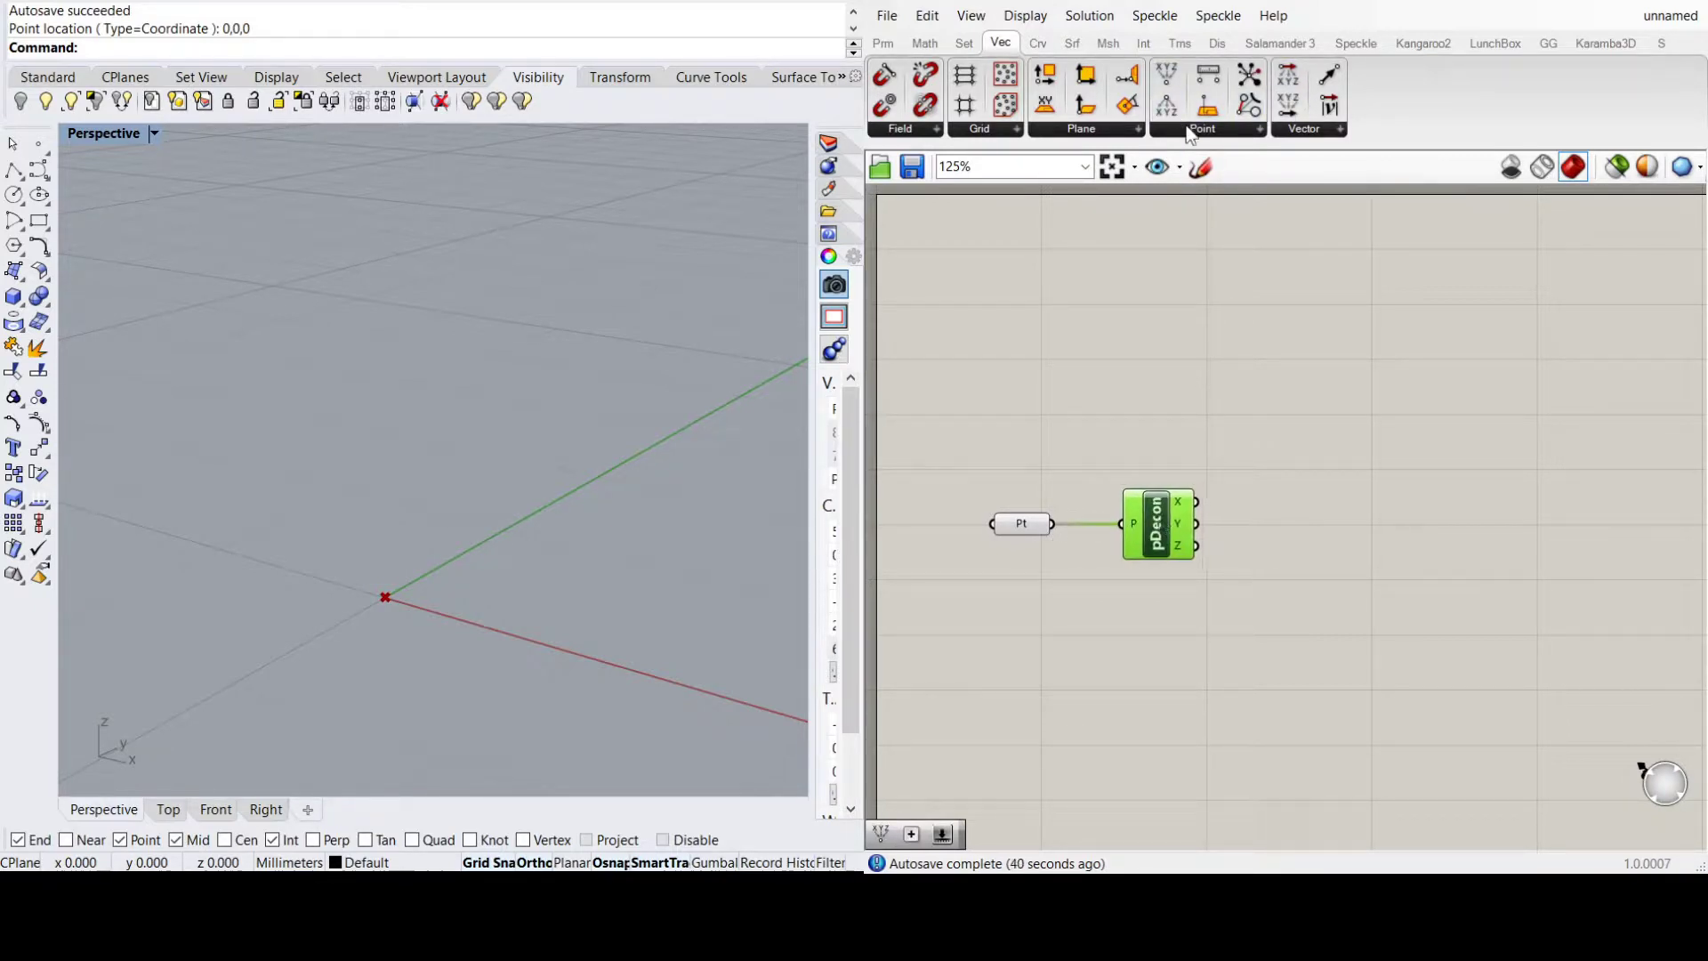
# Add Construct Point fed by the X and Y coordinates, plus a 0.250 number slider
pyautogui.moveTo(1166, 76); pyautogui.dragTo(1371, 531)
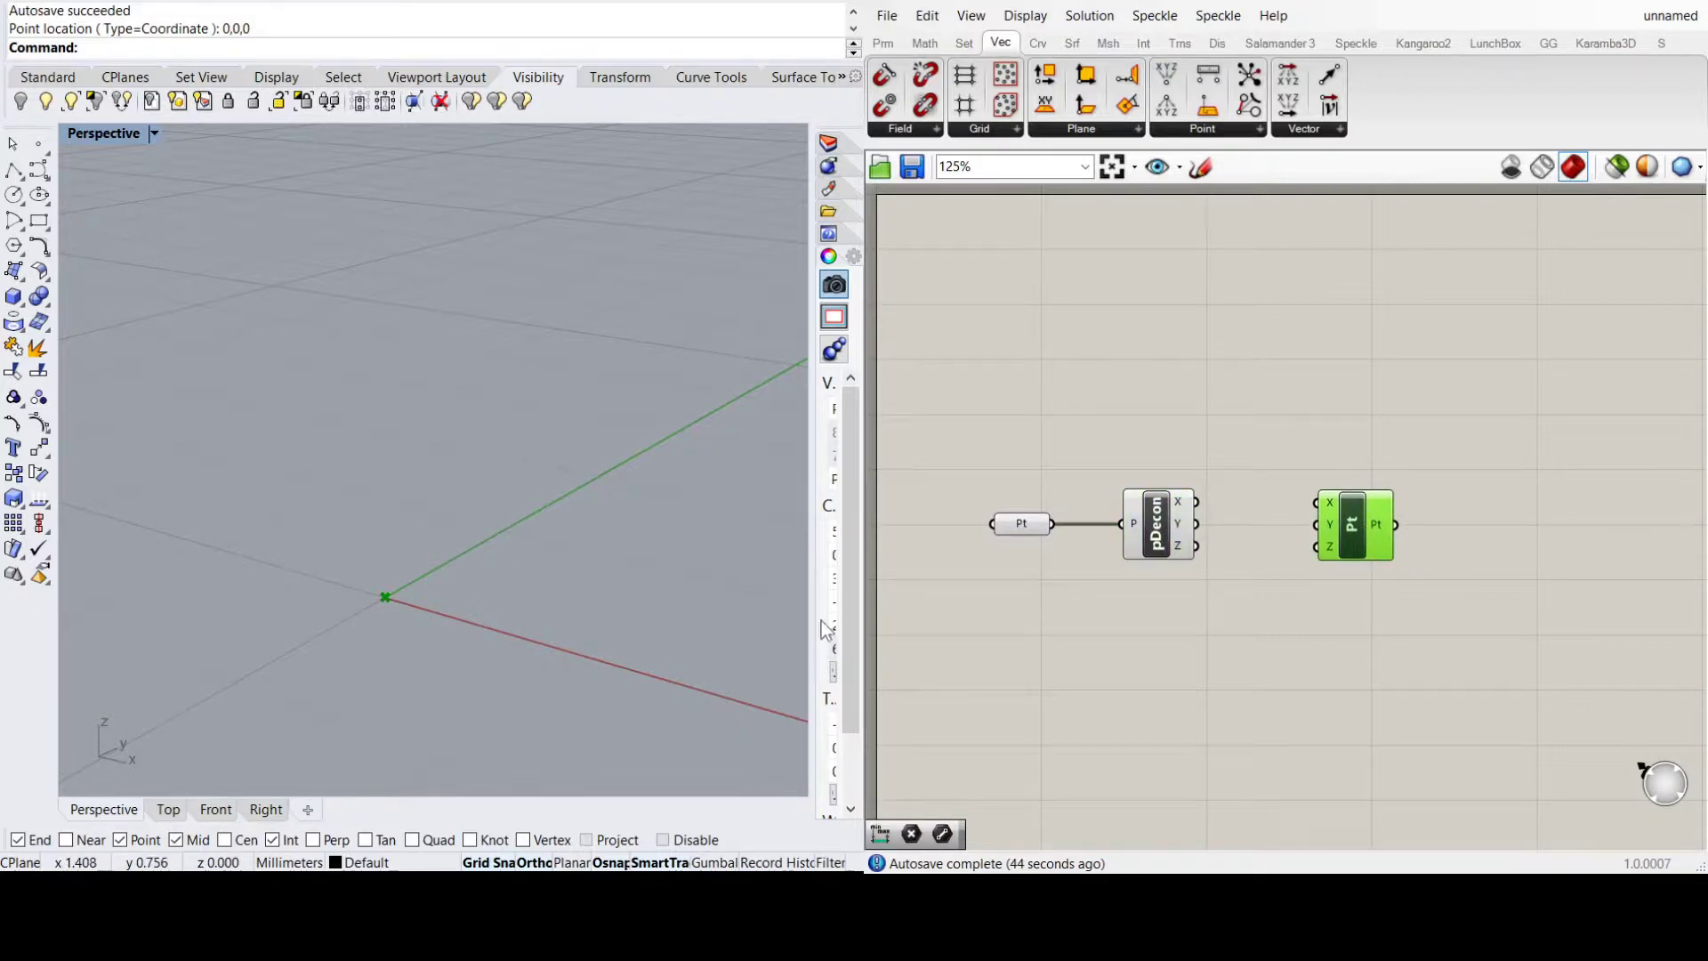
pyautogui.moveTo(1198, 503); pyautogui.dragTo(1317, 503)
pyautogui.moveTo(1197, 524); pyautogui.dragTo(1317, 524)
pyautogui.click(1028, 652)
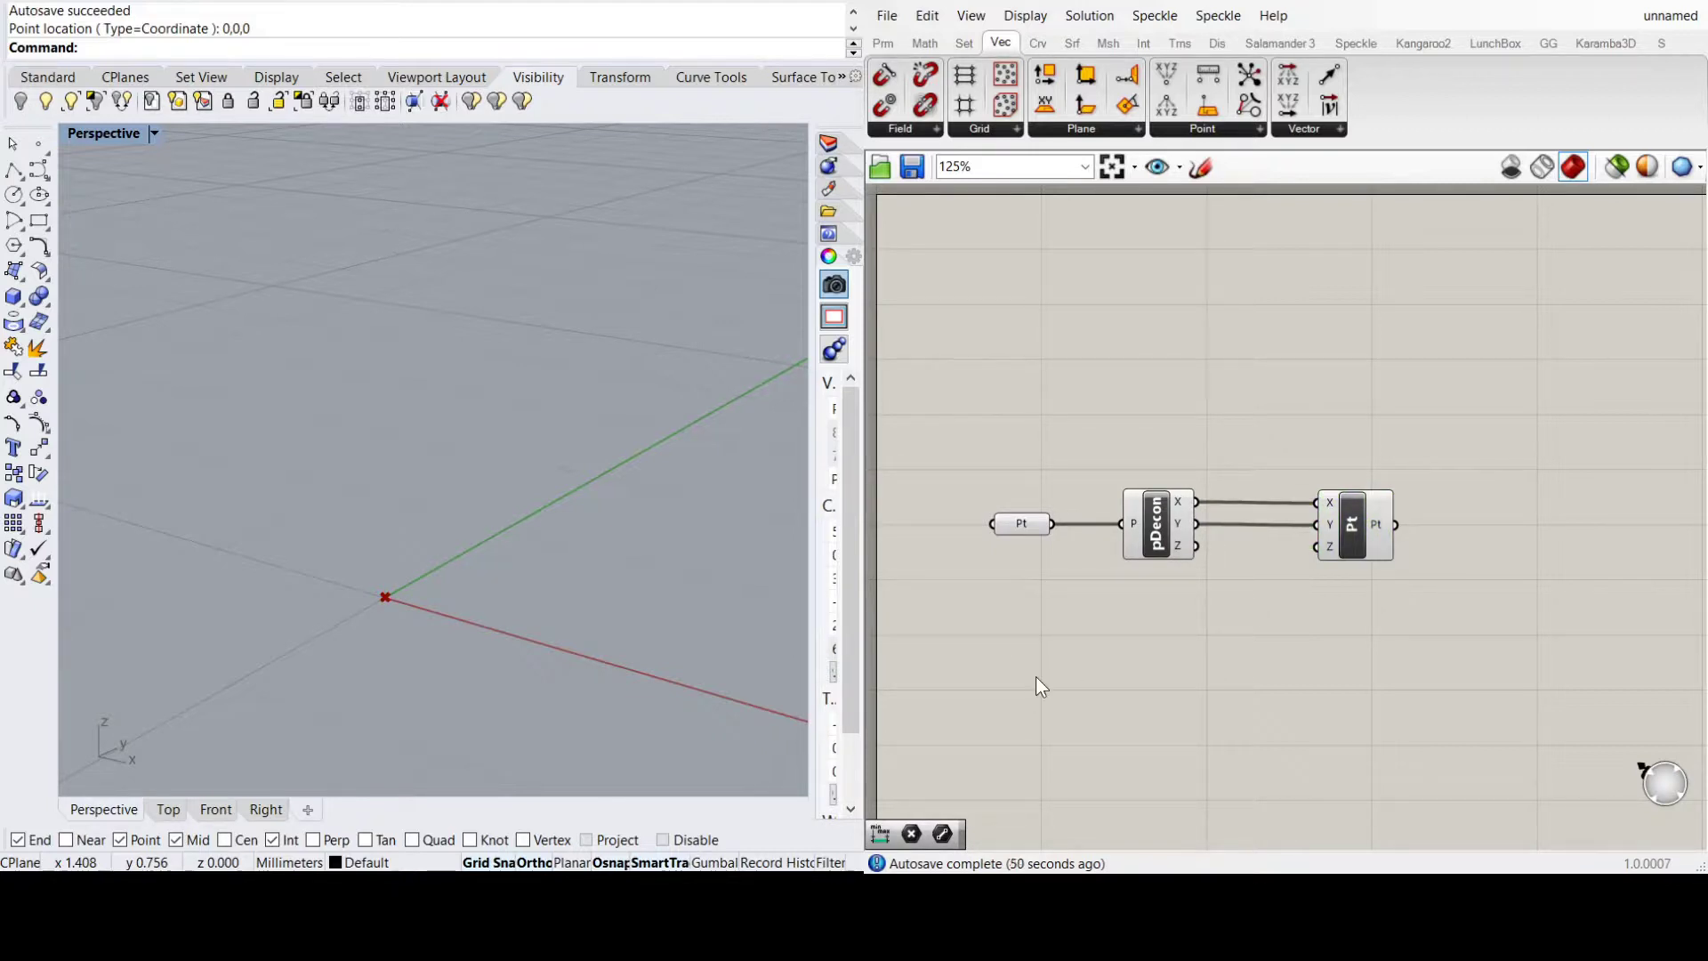
pyautogui.click(995, 607)
pyautogui.moveTo(937, 655); pyautogui.dragTo(979, 651)
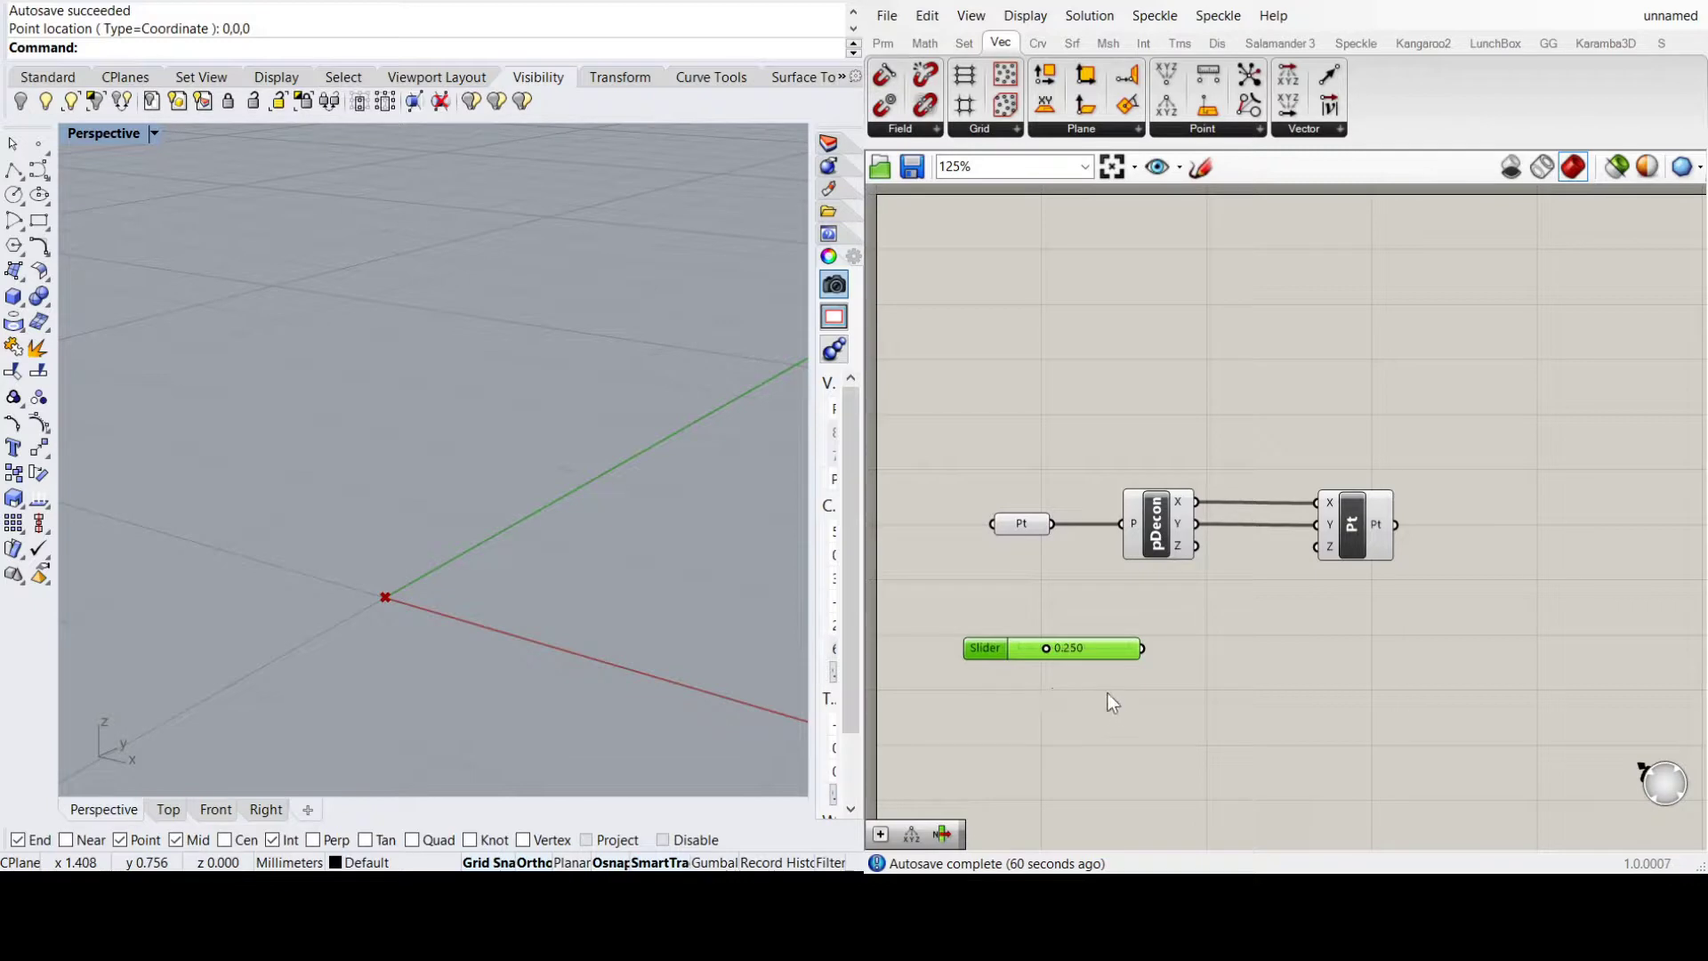
# Name the slider 'height', set it to about 1.1, and add it to Z for the new point
pyautogui.click(1014, 852)
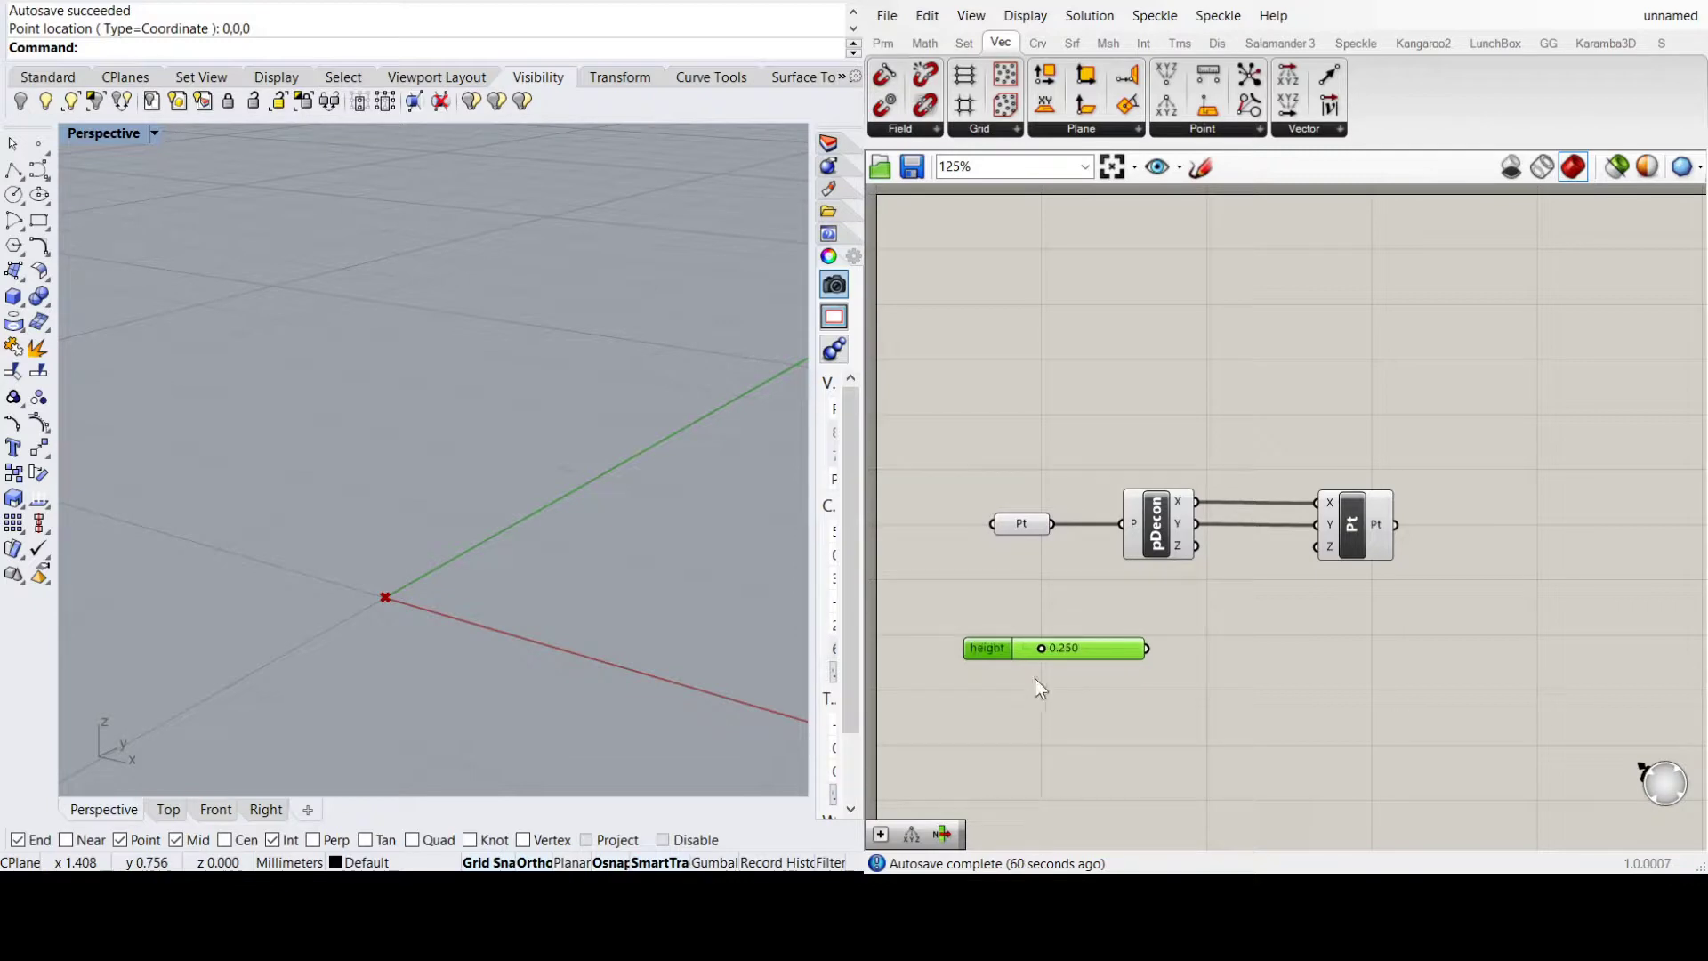
pyautogui.click(1240, 633)
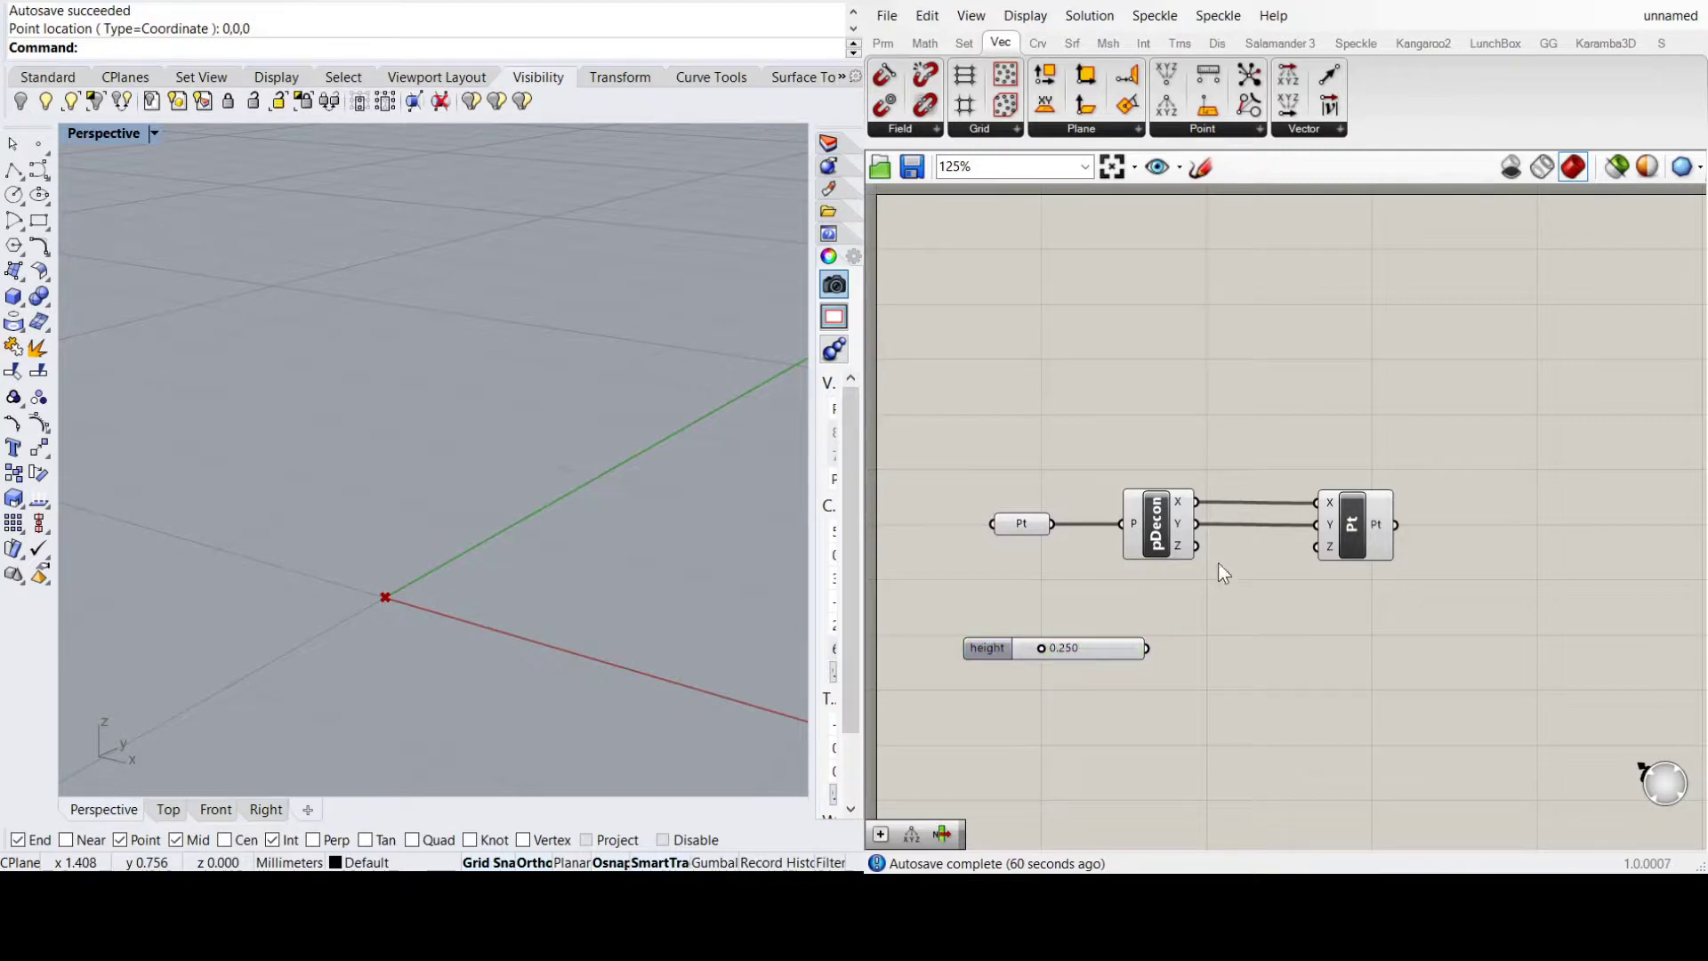
pyautogui.click(1244, 586)
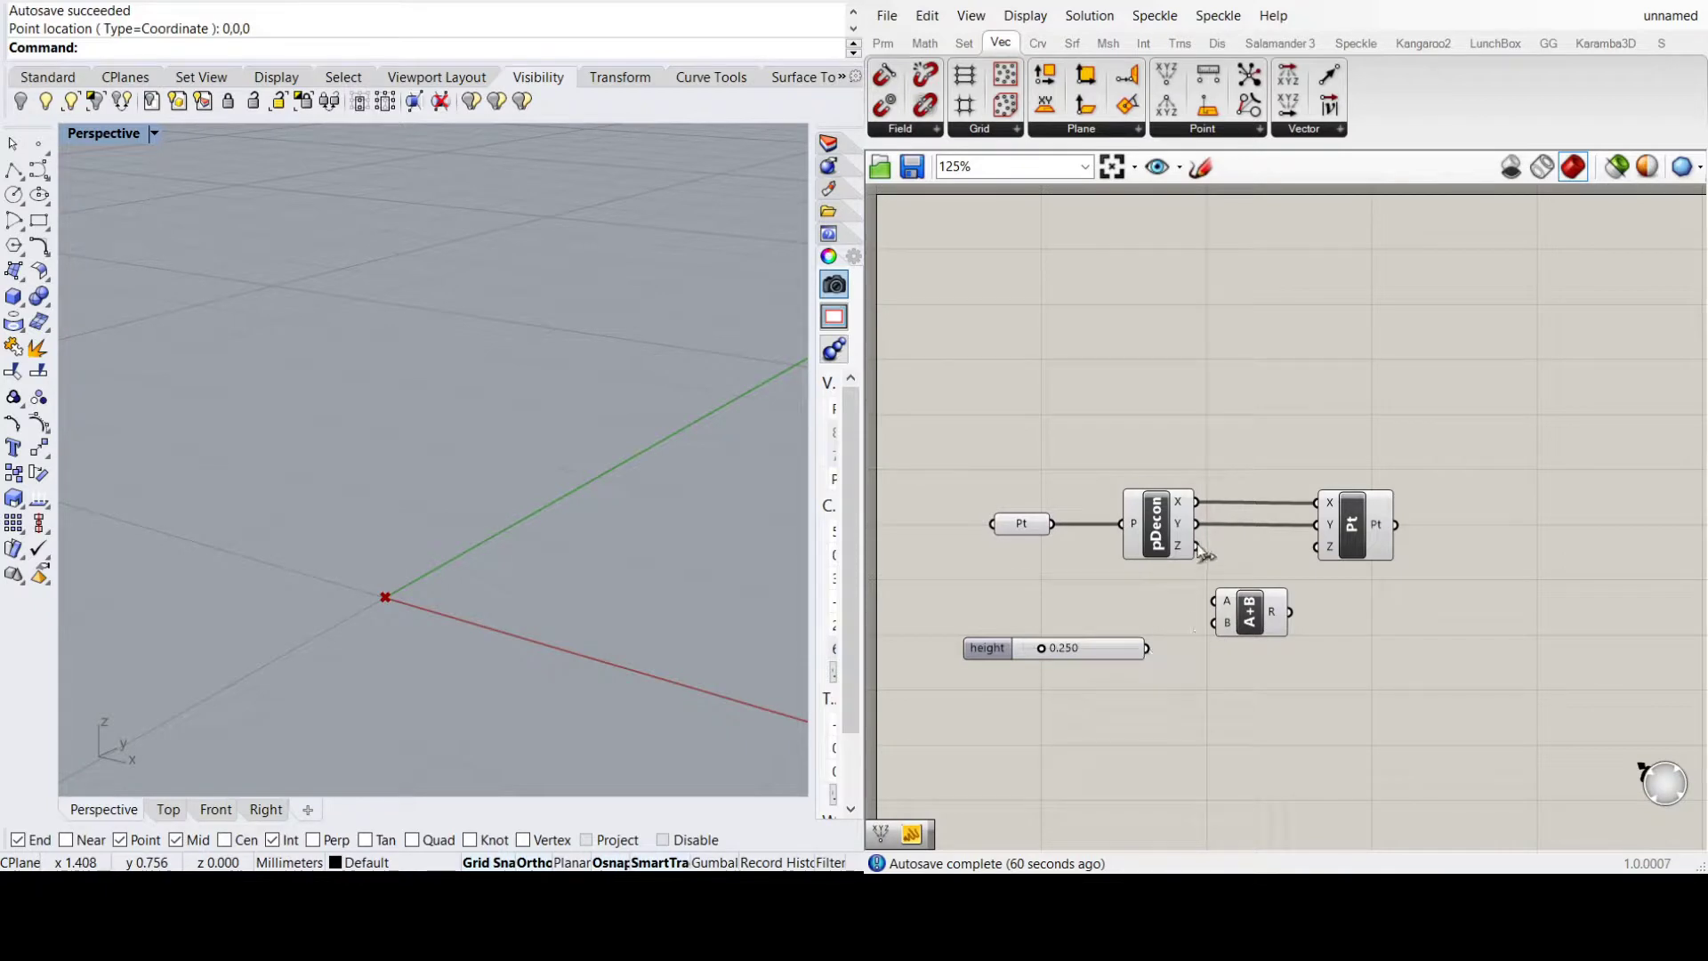
pyautogui.moveTo(1196, 545); pyautogui.dragTo(1213, 601)
pyautogui.moveTo(1148, 649); pyautogui.dragTo(1213, 623)
pyautogui.moveTo(1086, 652); pyautogui.dragTo(1107, 654)
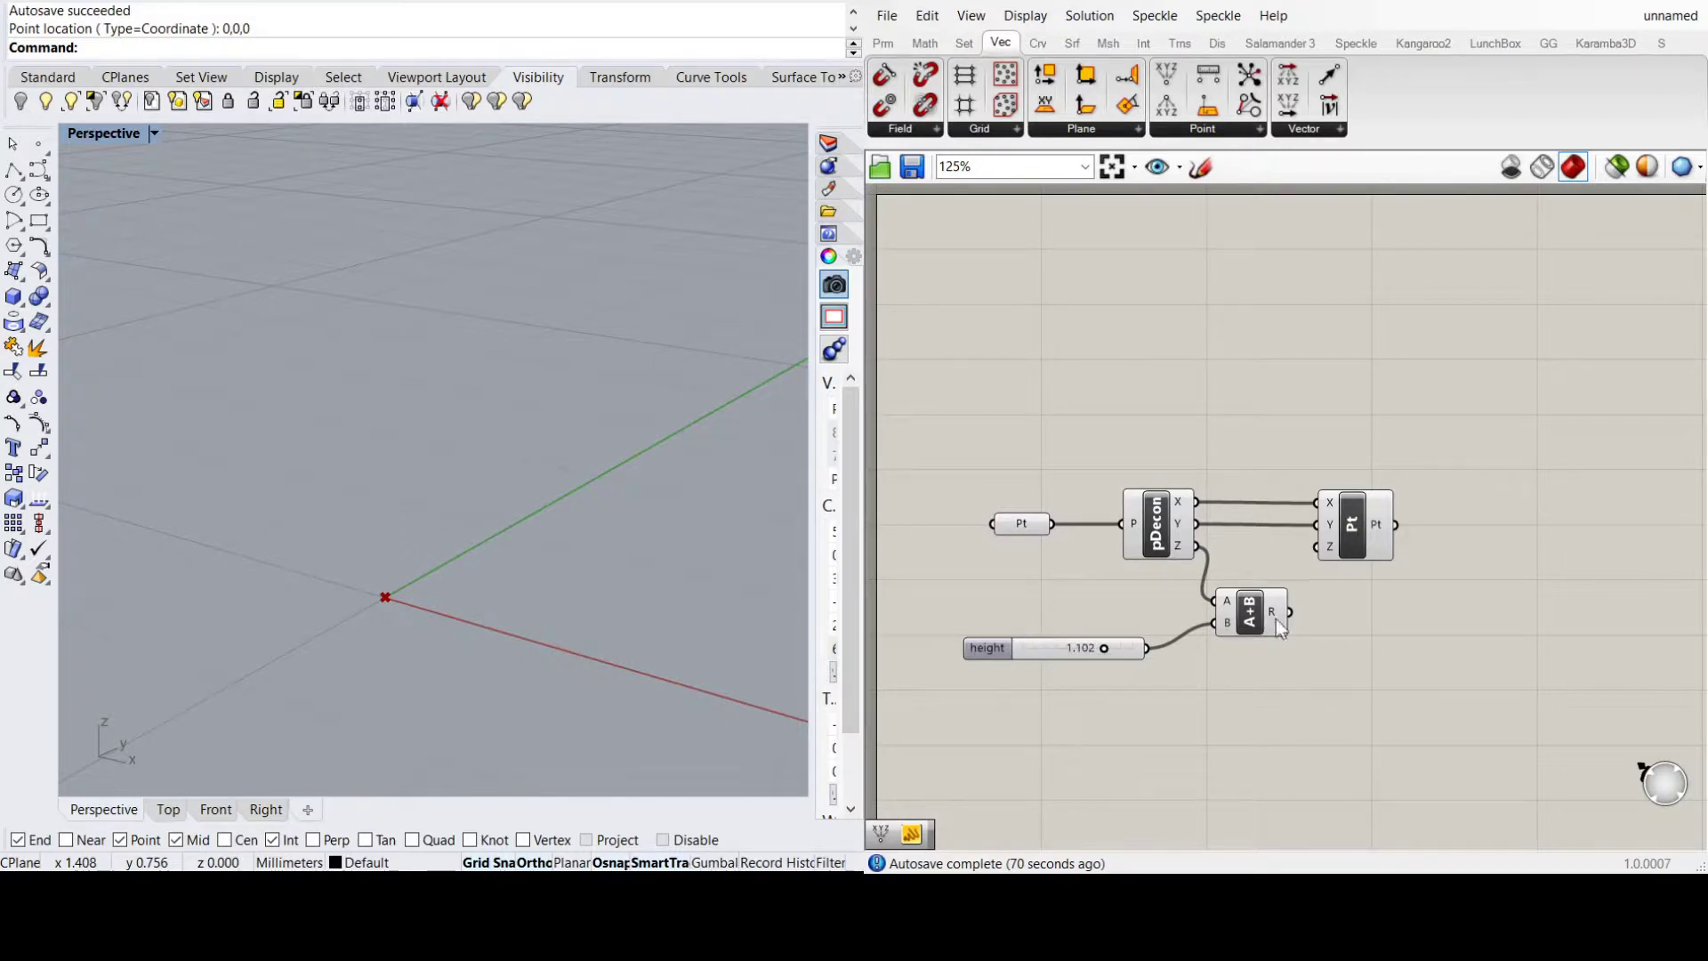
pyautogui.moveTo(1289, 612); pyautogui.dragTo(1380, 516)
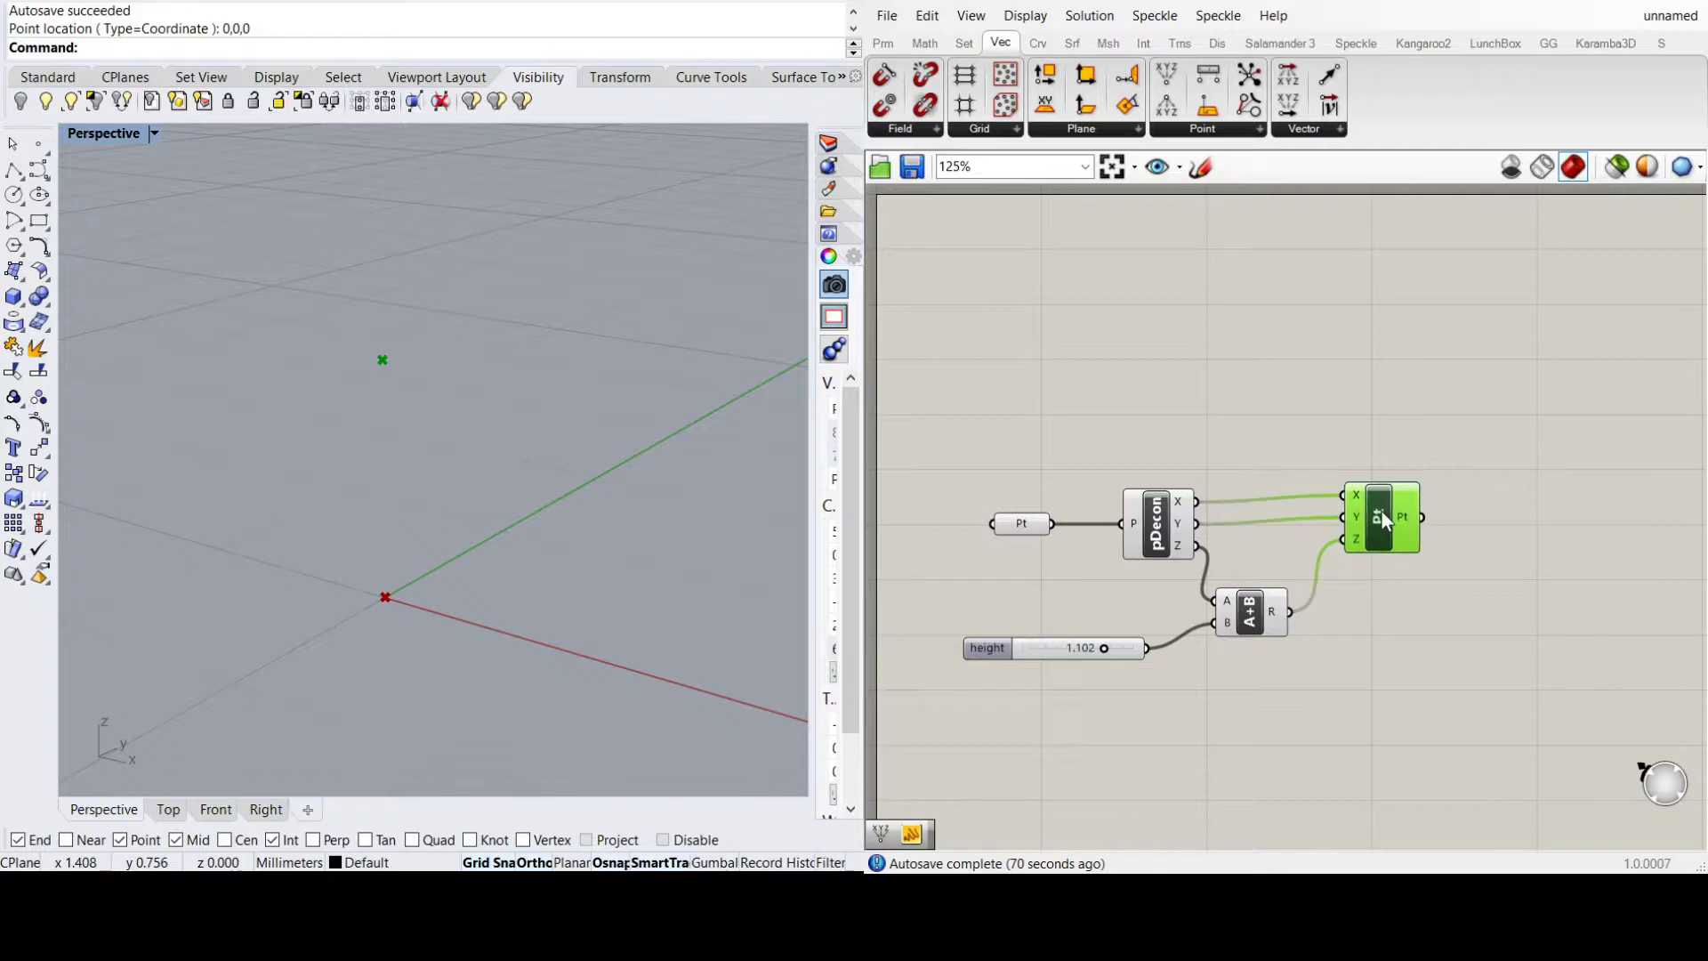
# Draw a Line from the base point to the raised point, then add another slider
pyautogui.click(1501, 491)
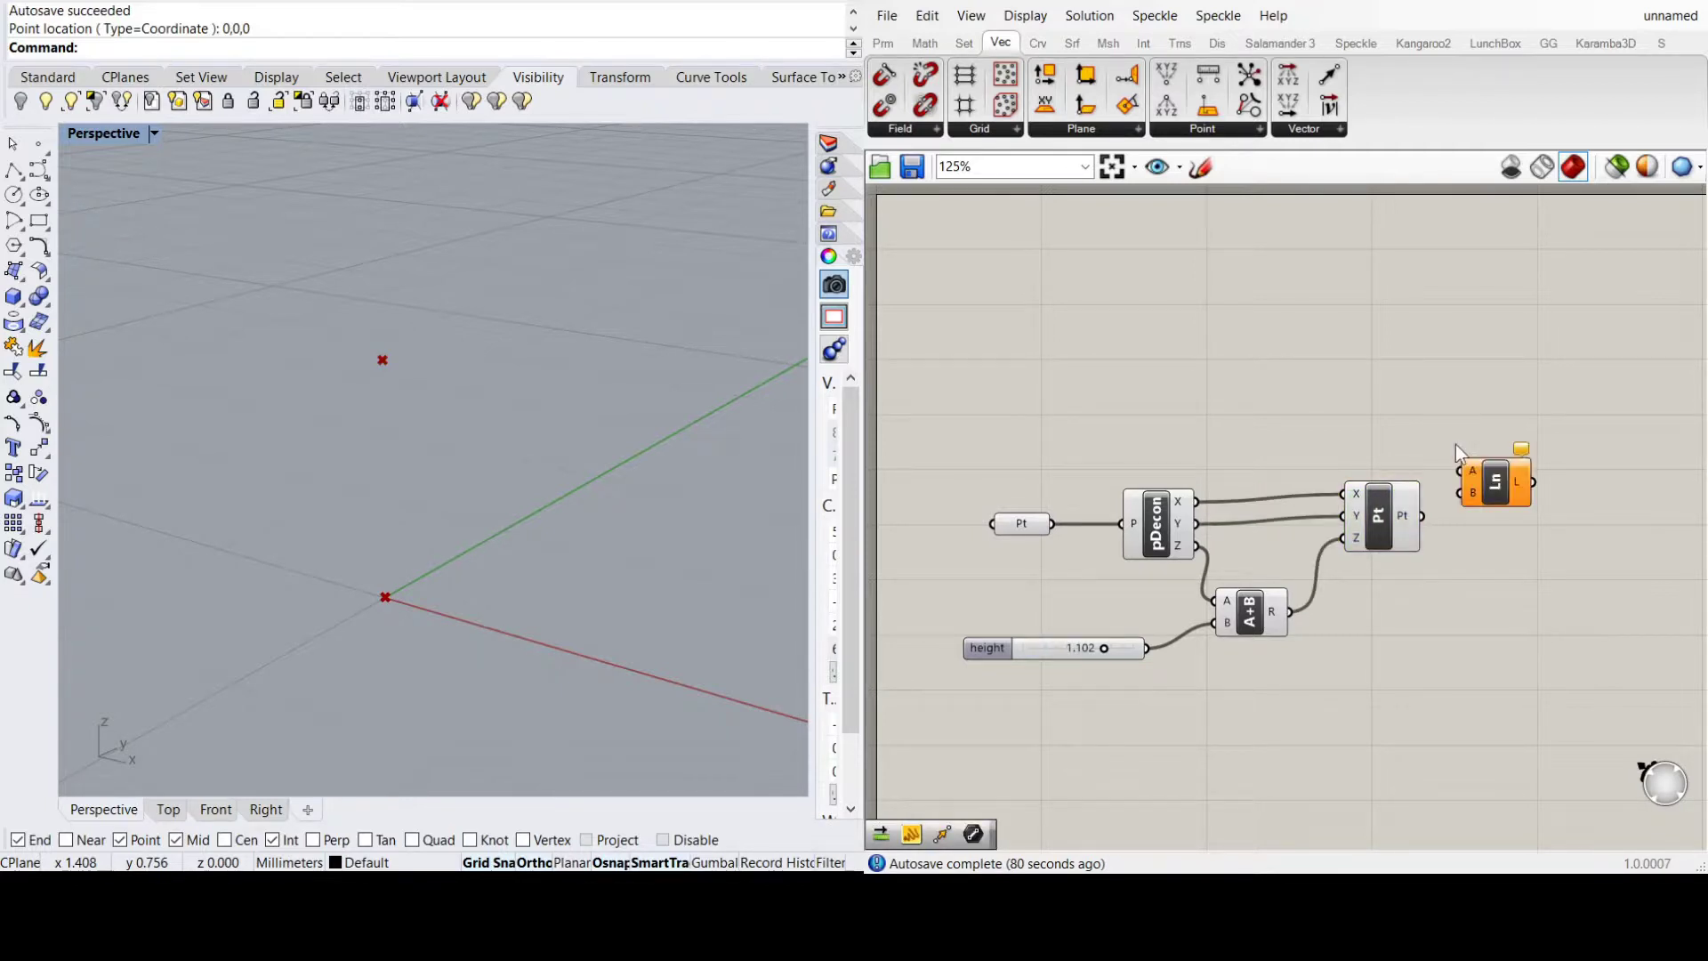
pyautogui.moveTo(1482, 472); pyautogui.dragTo(1478, 415)
pyautogui.moveTo(1052, 523); pyautogui.dragTo(1459, 414)
pyautogui.moveTo(1421, 516); pyautogui.dragTo(1497, 444)
pyautogui.click(1279, 505)
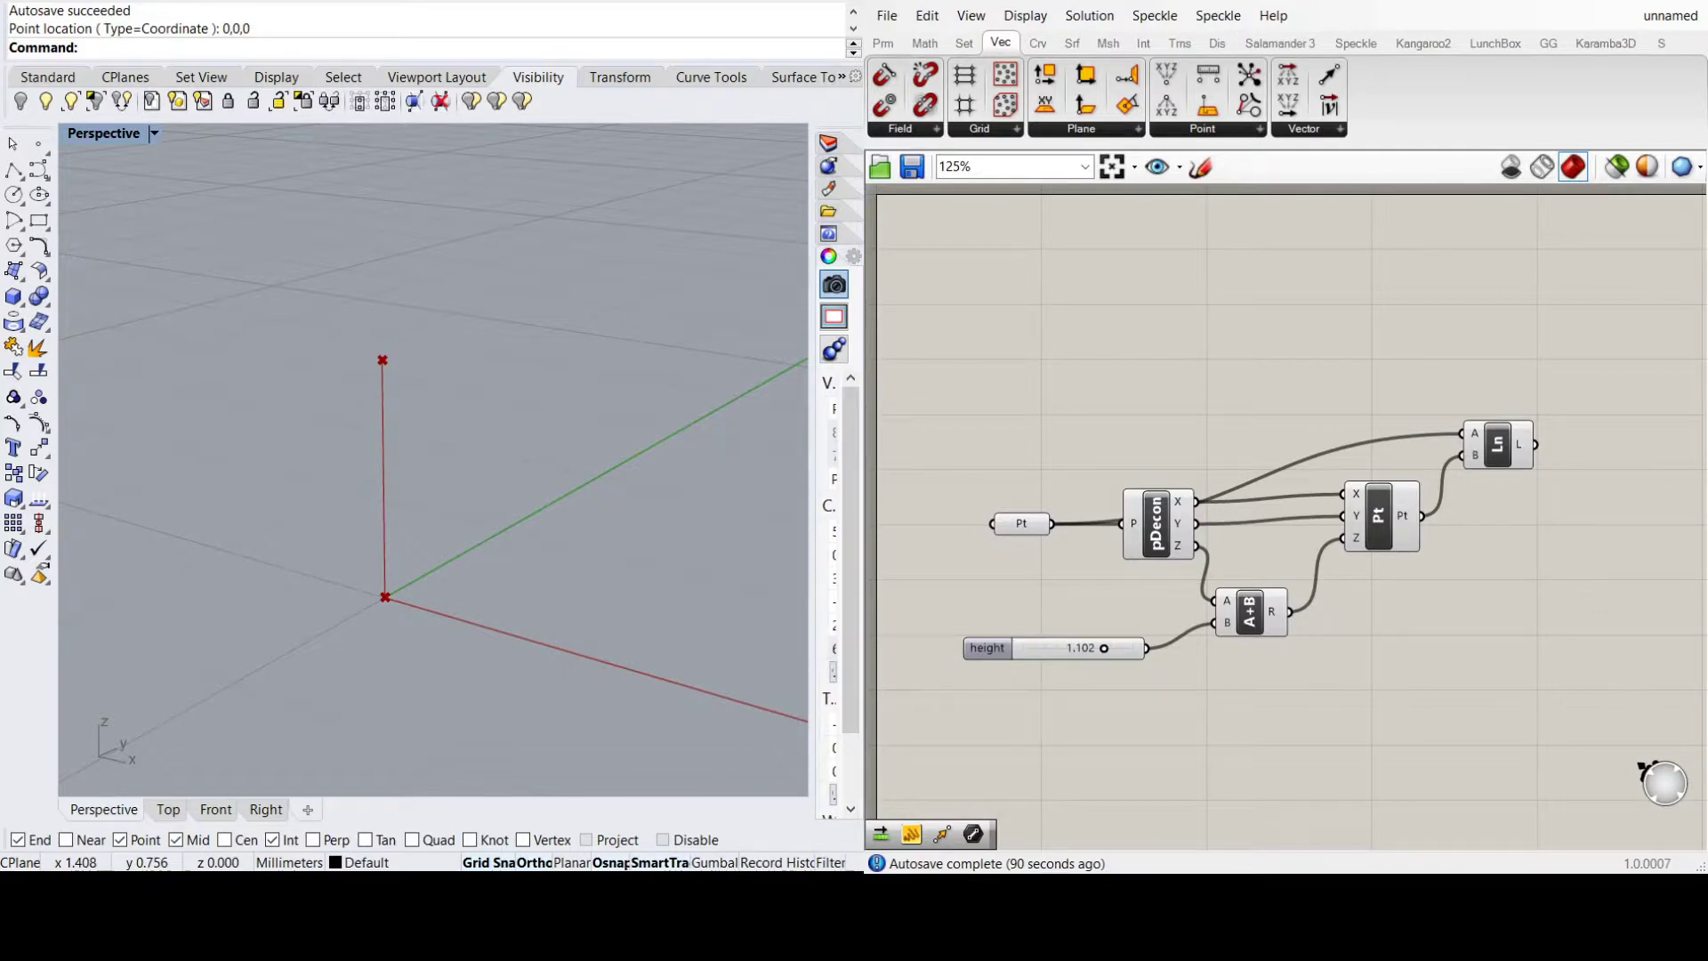
pyautogui.click(1030, 713)
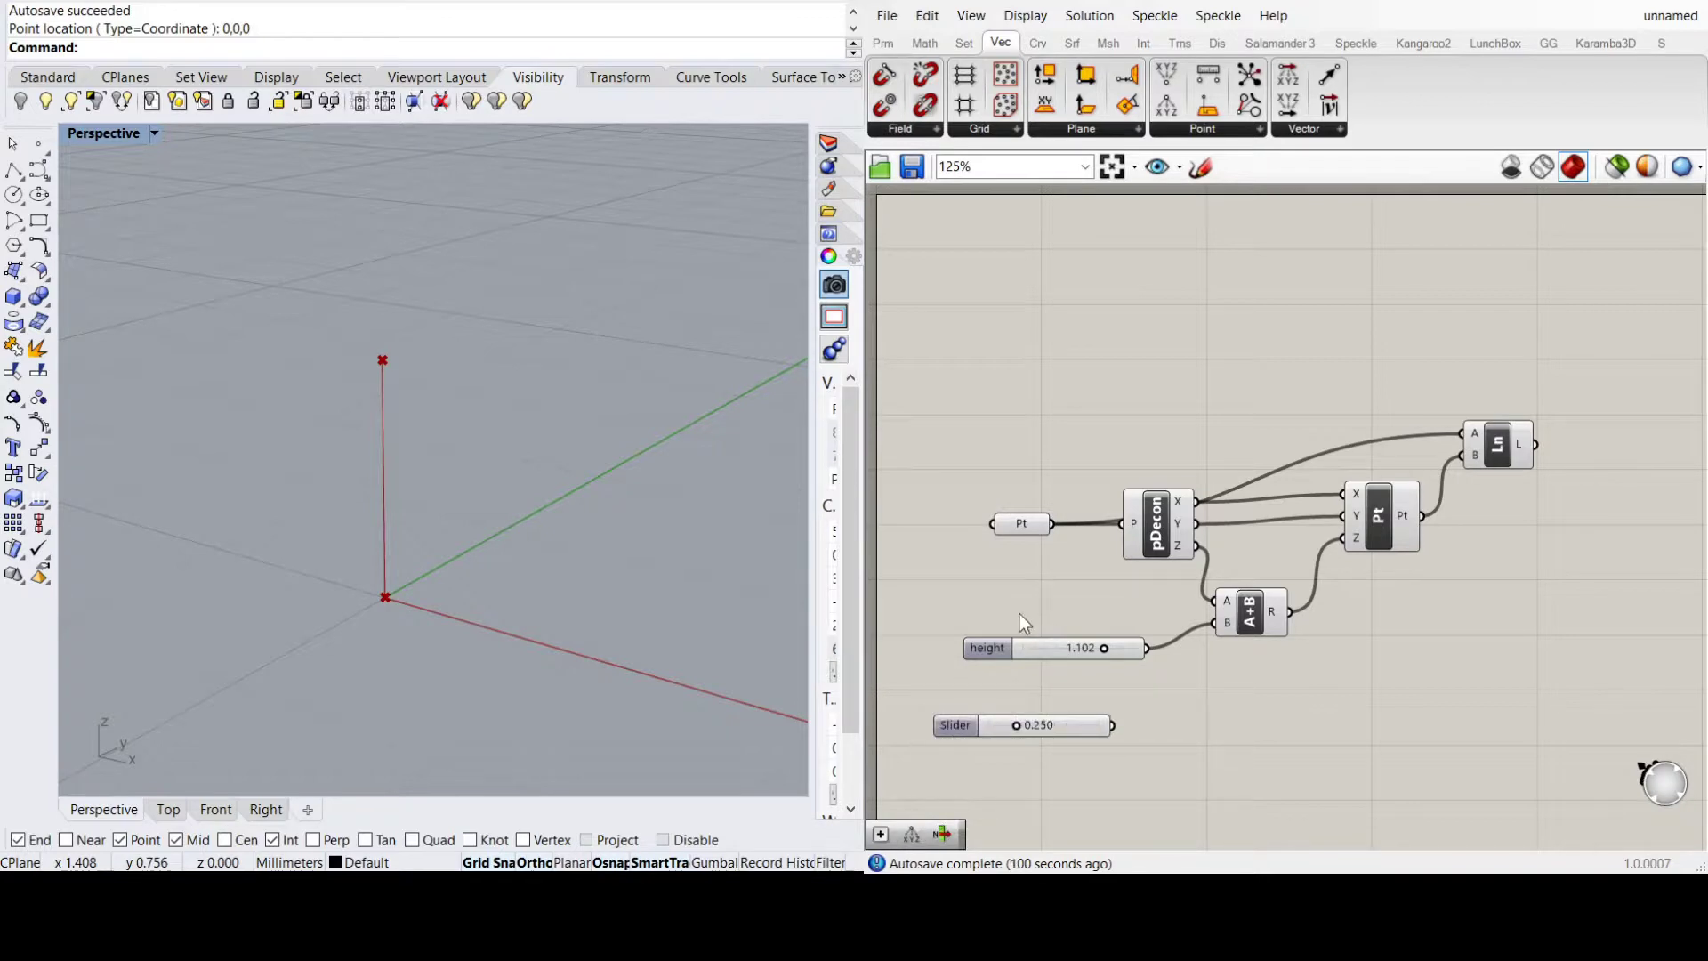
# Name the new 0.250 slider 'spacing', adjust its range, and align it under height
pyautogui.write('spacing')
pyautogui.press('Return')
pyautogui.moveTo(964, 725); pyautogui.dragTo(990, 716)
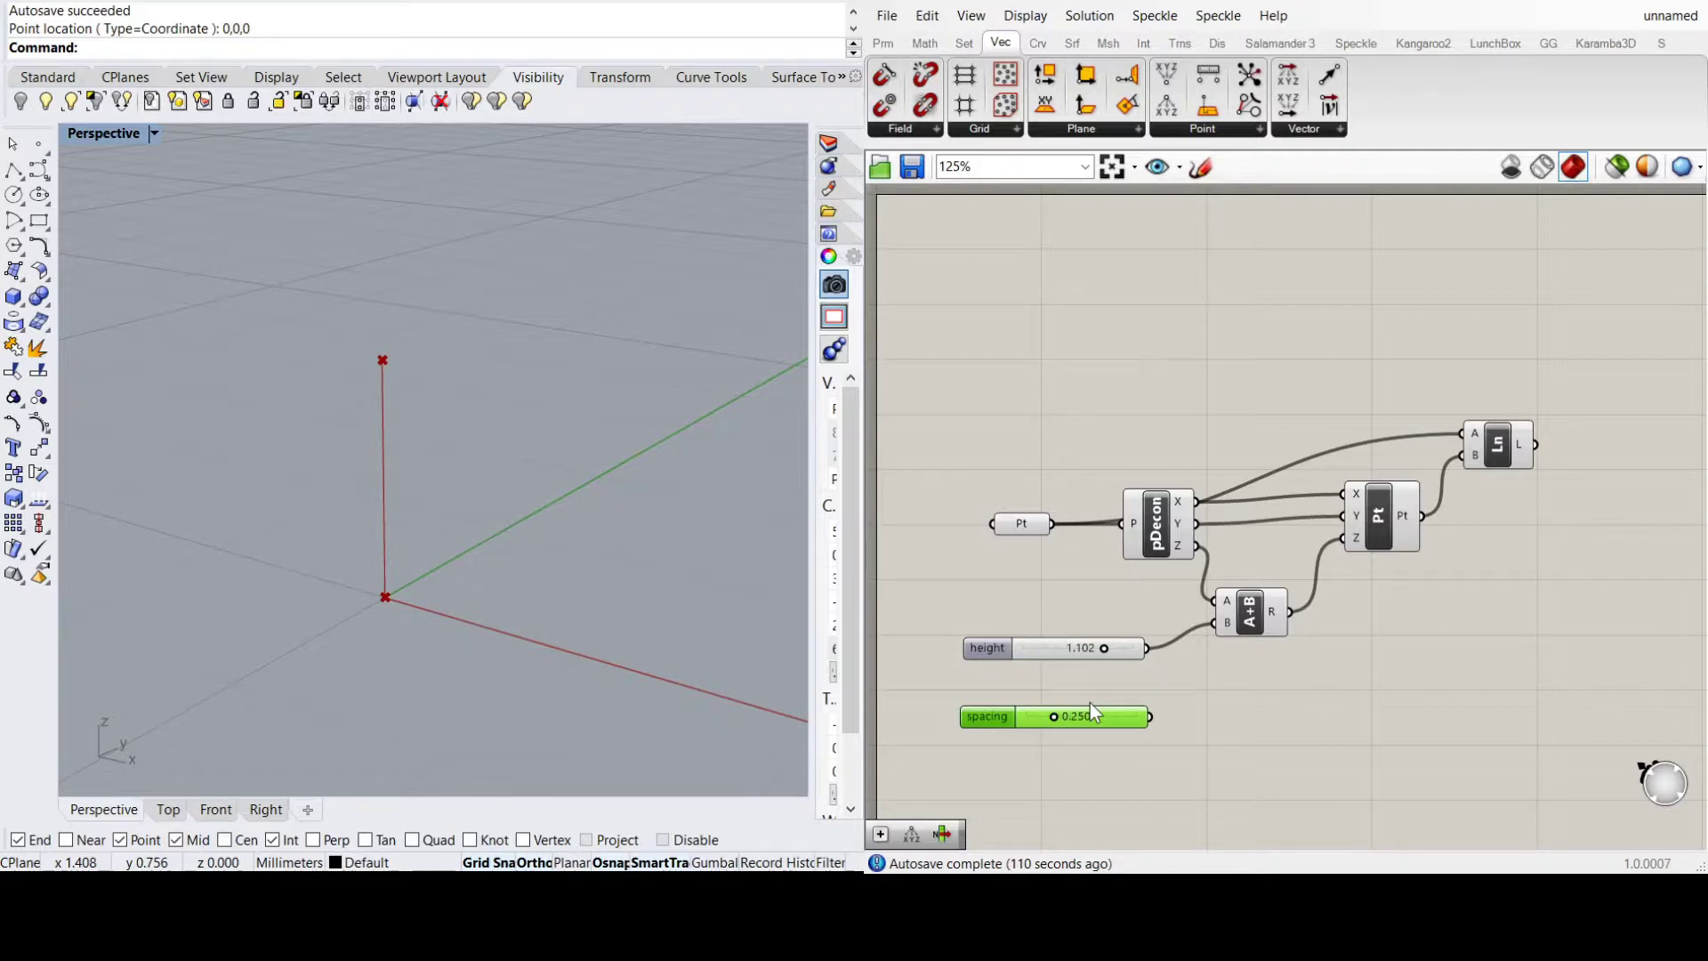
pyautogui.click(1028, 845)
pyautogui.moveTo(990, 720); pyautogui.dragTo(995, 711)
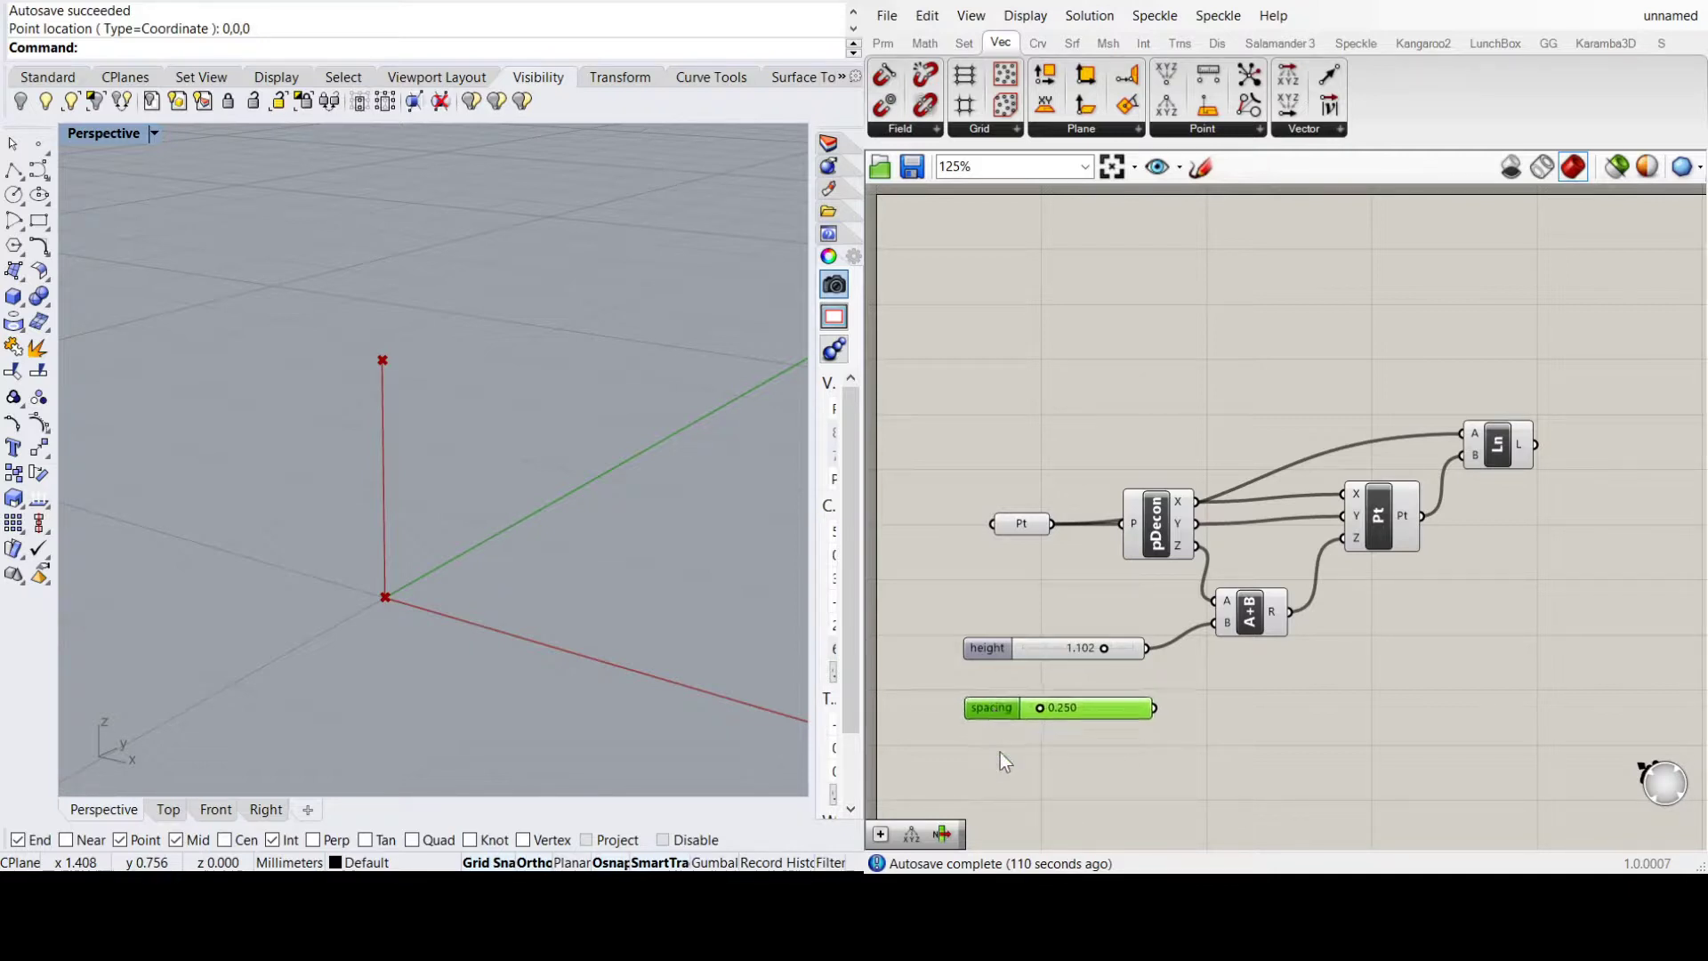
pyautogui.click(999, 751)
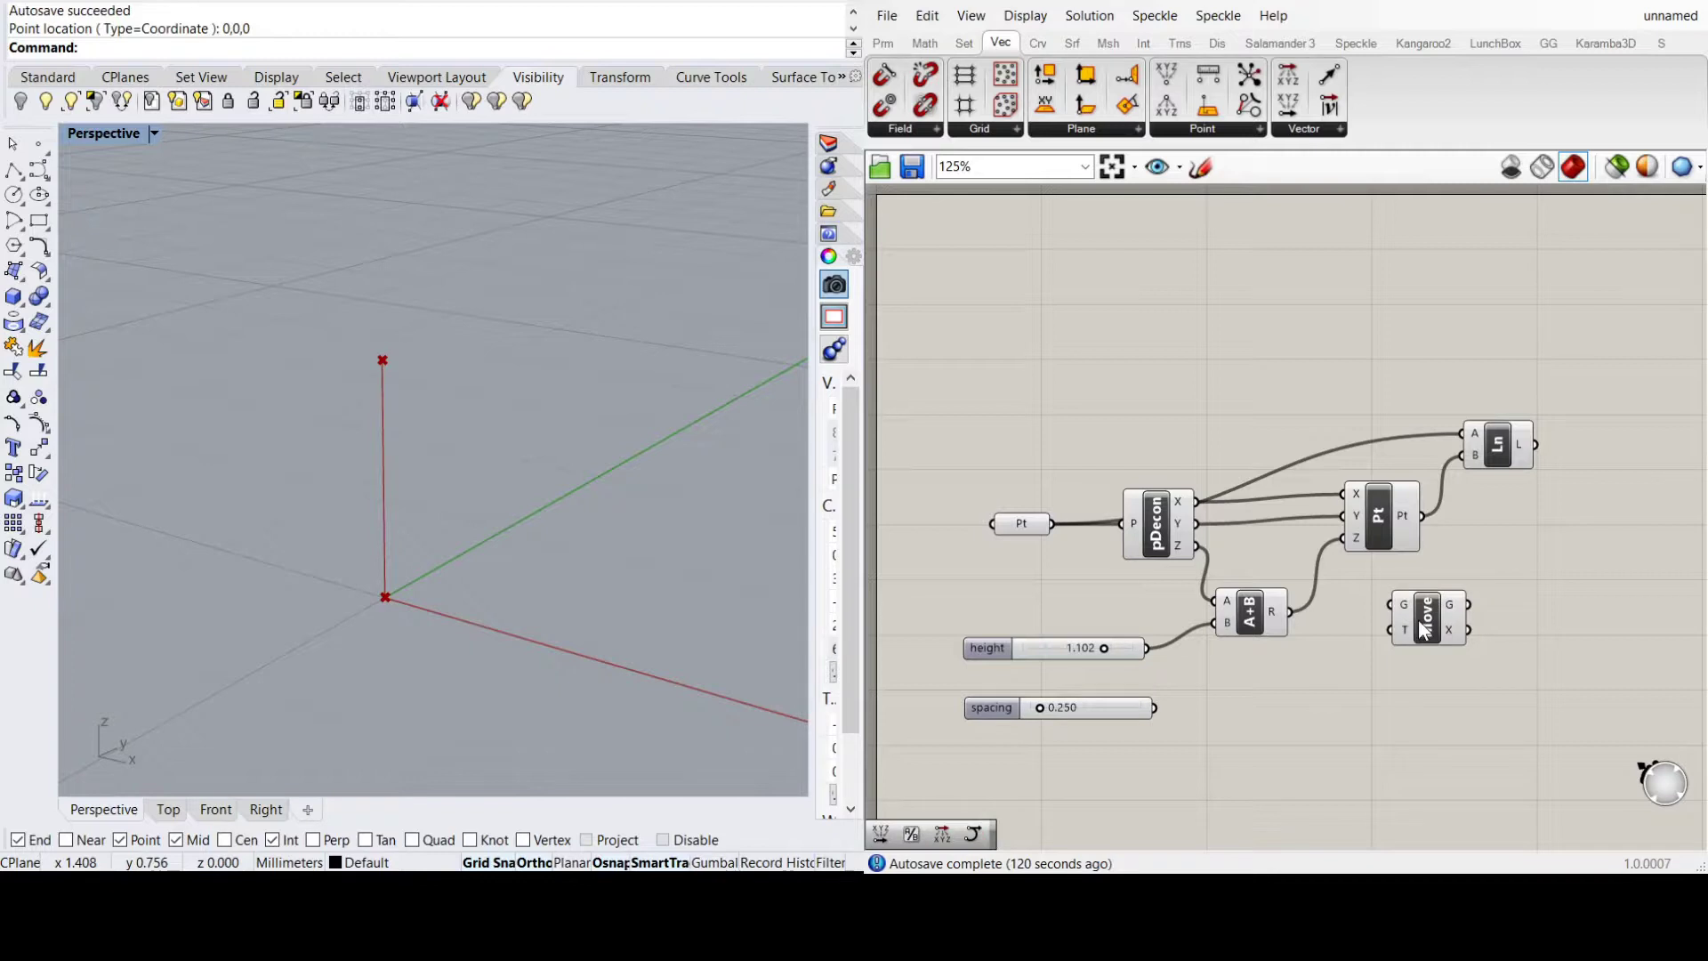
# Add a Move component with the post line as its geometry
pyautogui.moveTo(1424, 629); pyautogui.dragTo(1564, 578)
pyautogui.moveTo(1536, 444); pyautogui.dragTo(1530, 552)
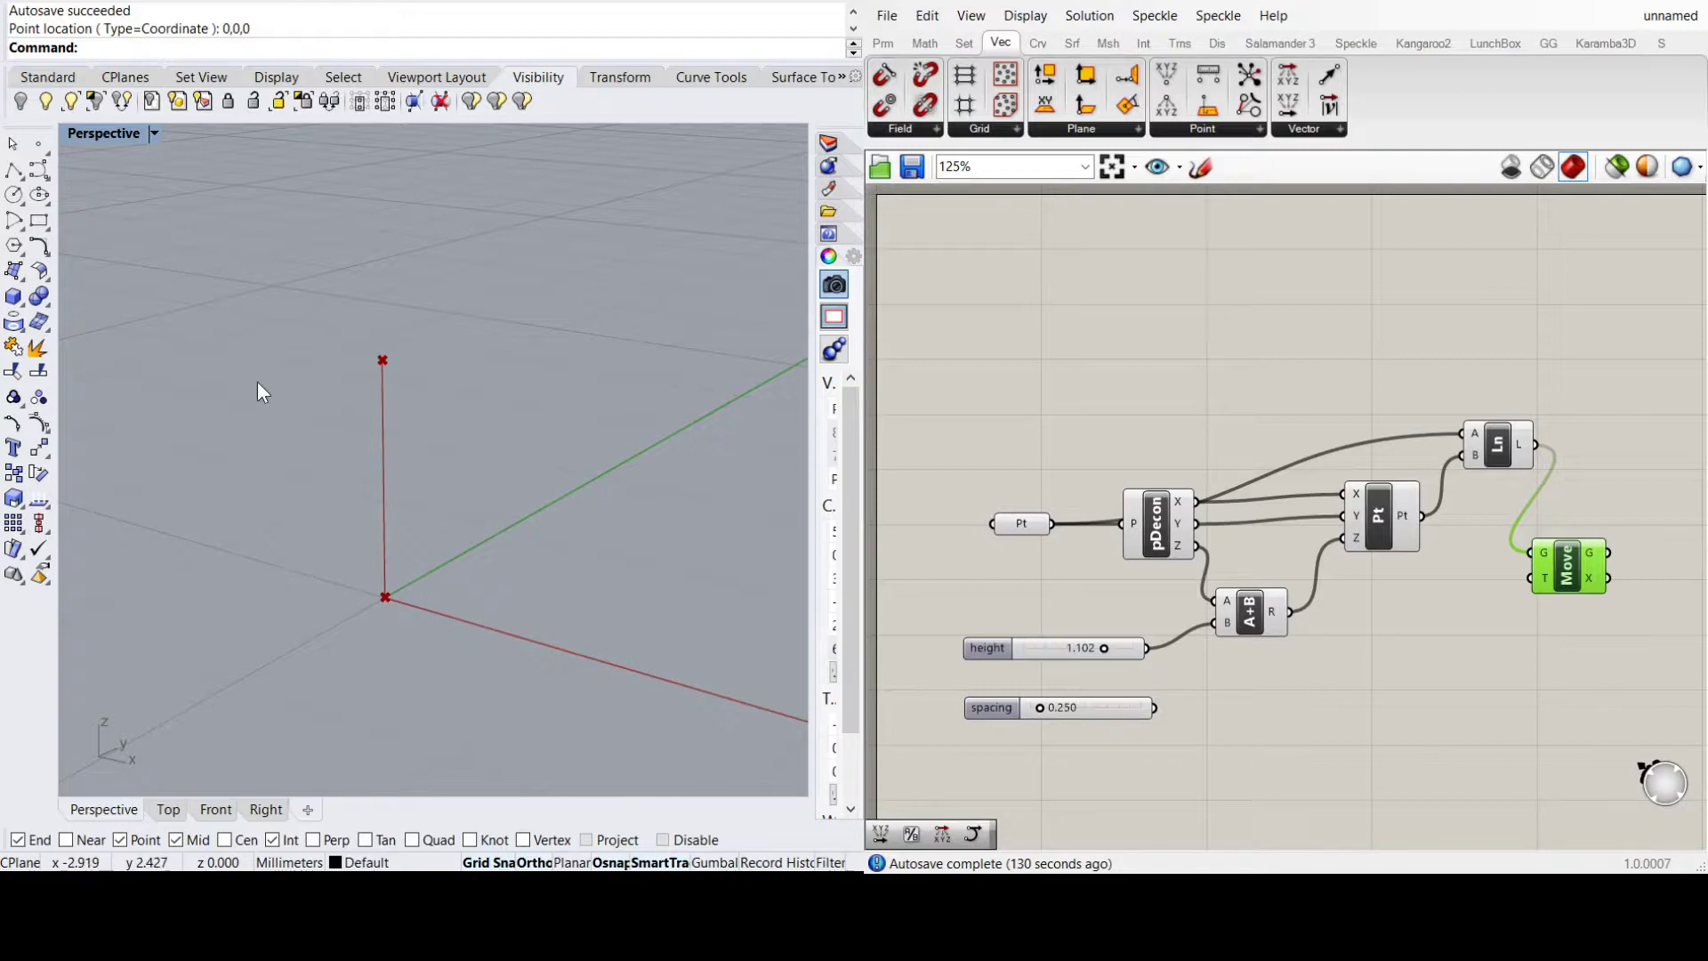
pyautogui.click(1433, 687)
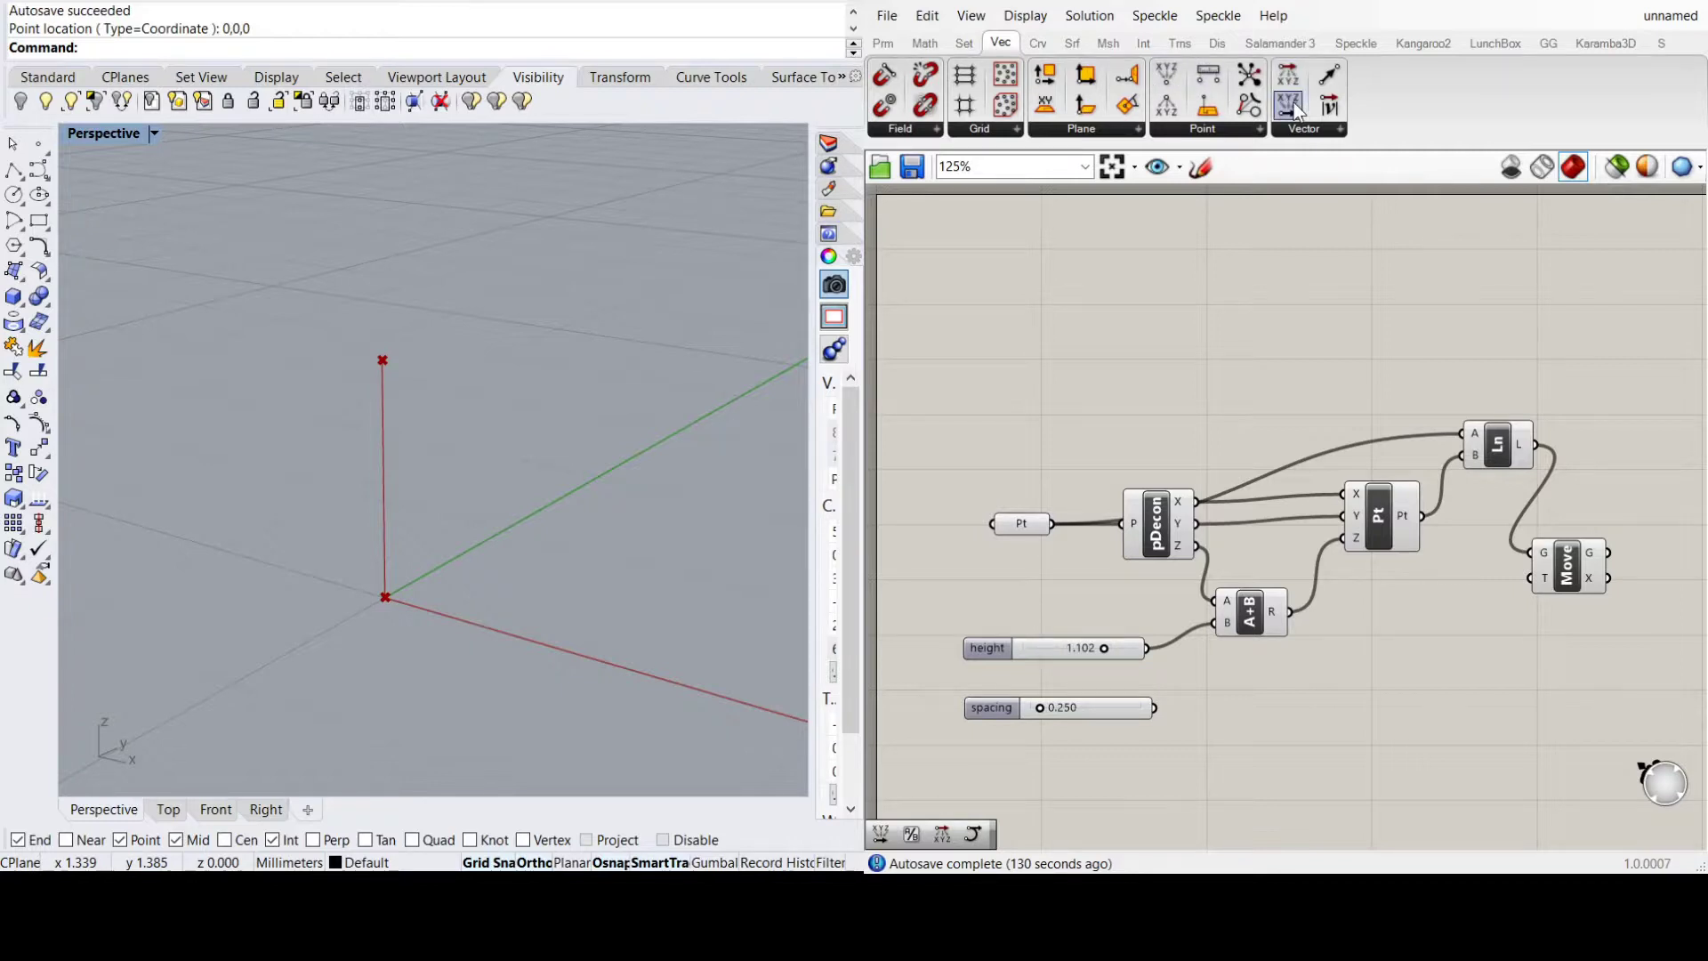
# Drive a Vector XYZ's X from spacing, raised to 0.658, to shift the copied post
pyautogui.moveTo(1294, 104); pyautogui.dragTo(1343, 718)
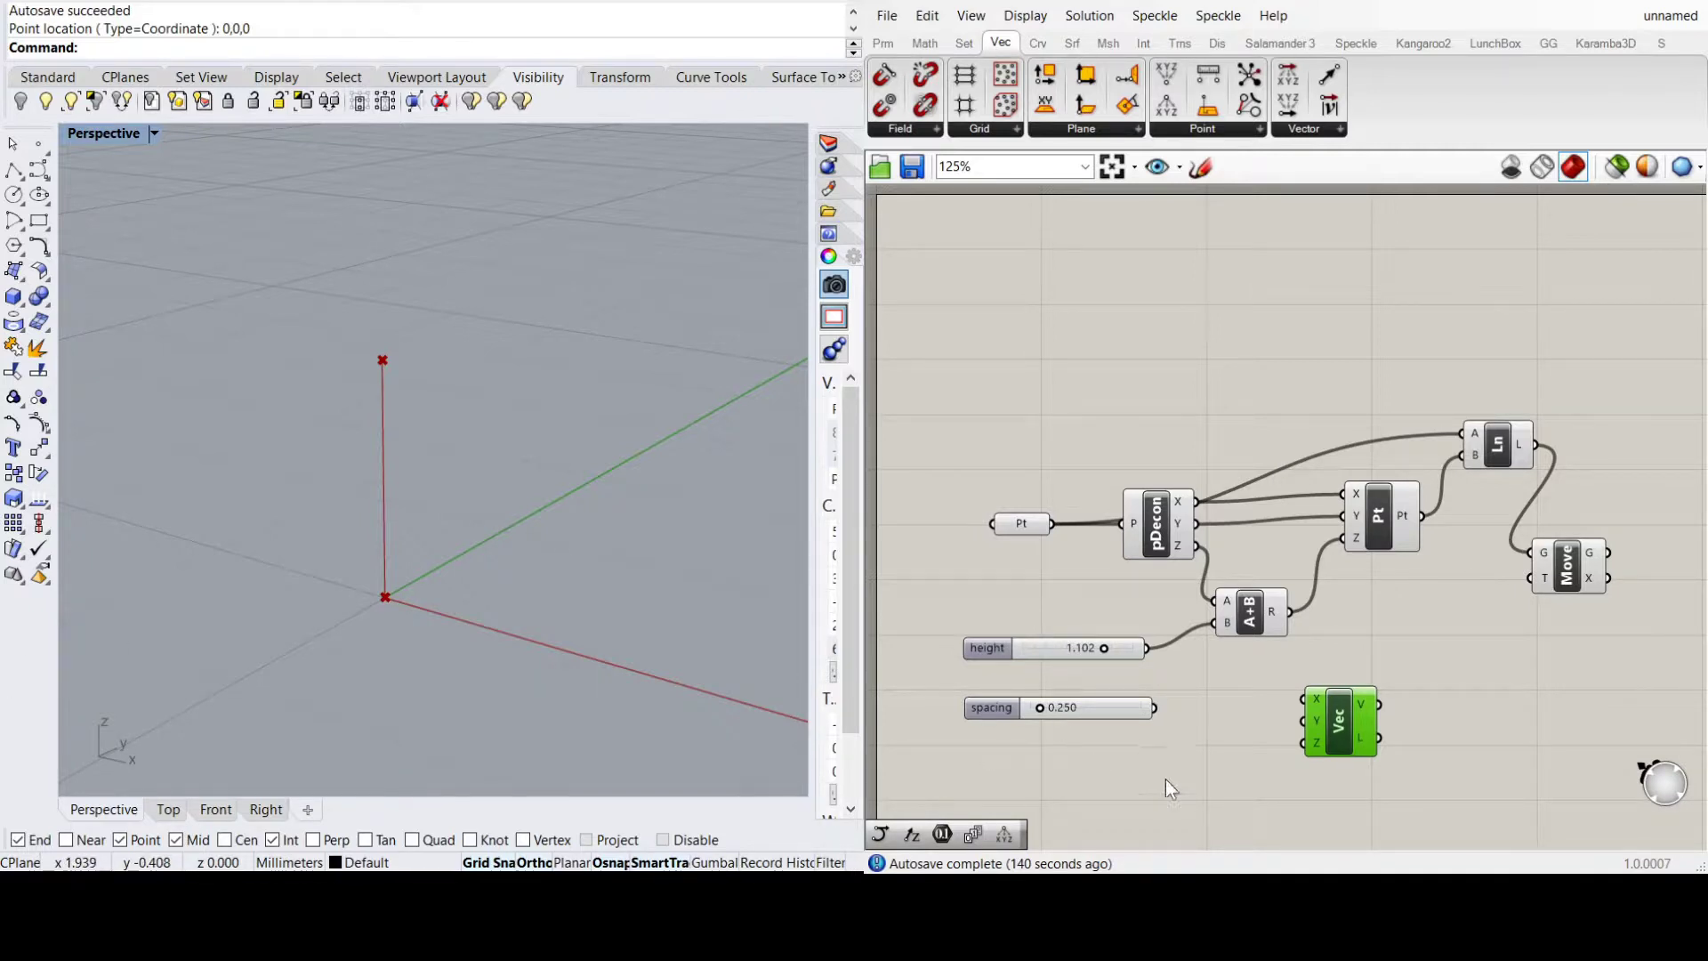
pyautogui.moveTo(1154, 708); pyautogui.dragTo(1529, 579)
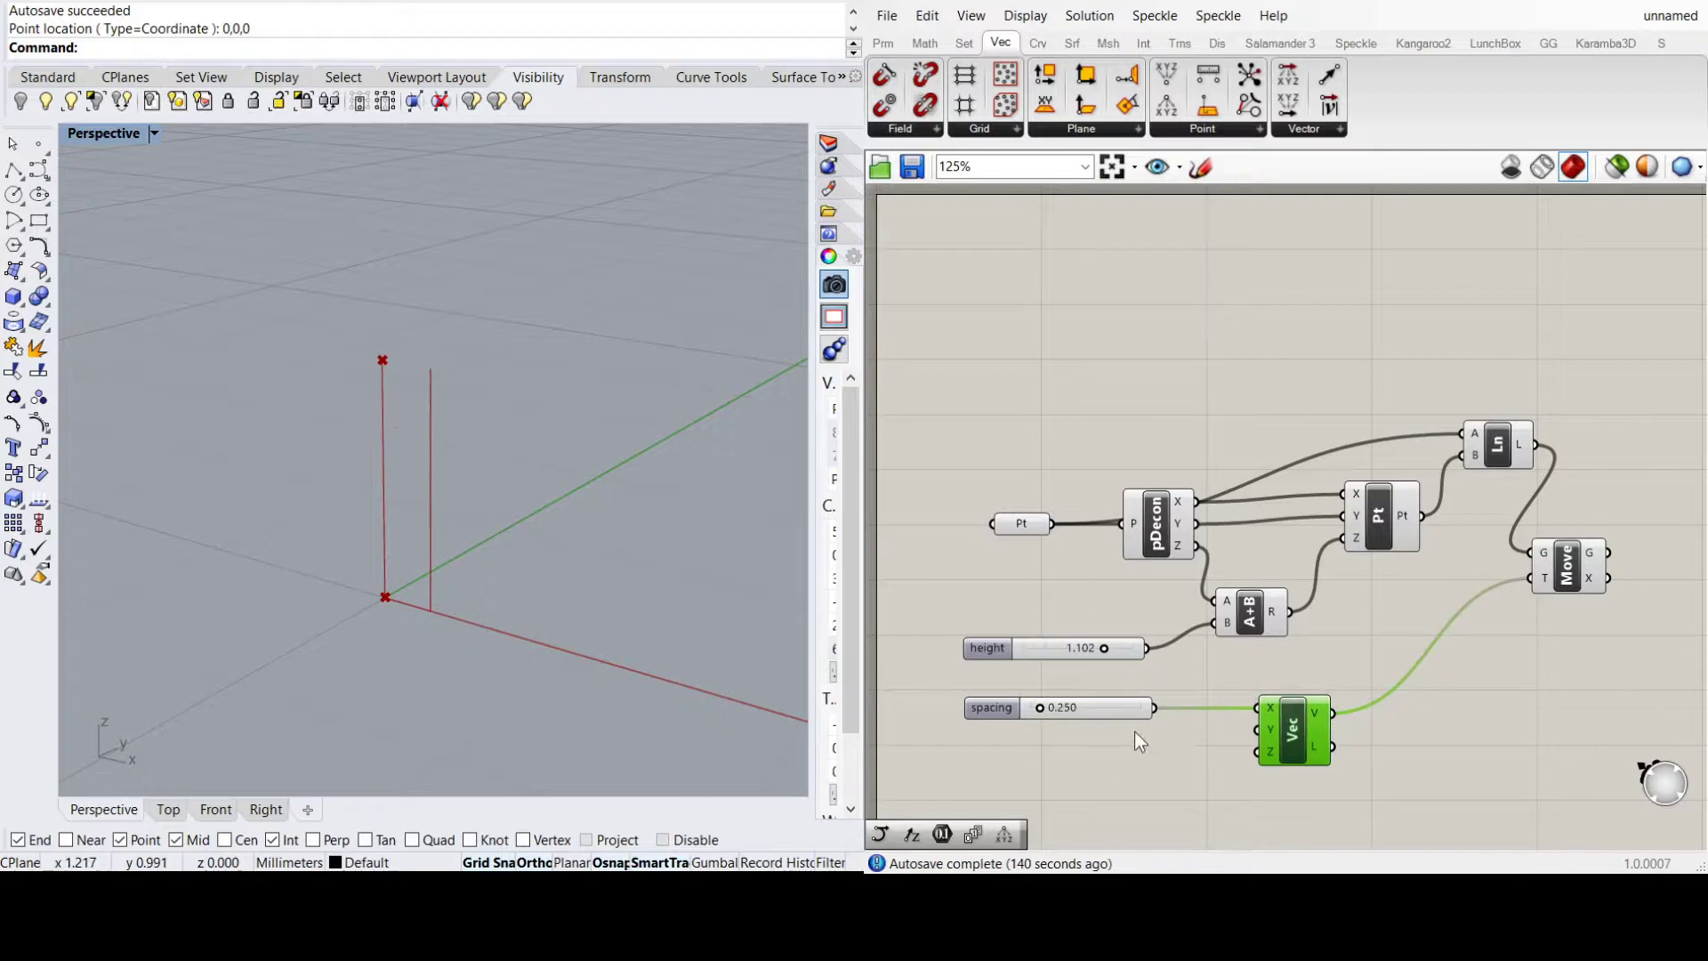
pyautogui.moveTo(1041, 707)
pyautogui.mouseDown()
pyautogui.moveTo(1070, 710)
pyautogui.moveTo(1053, 710)
pyautogui.mouseUp()
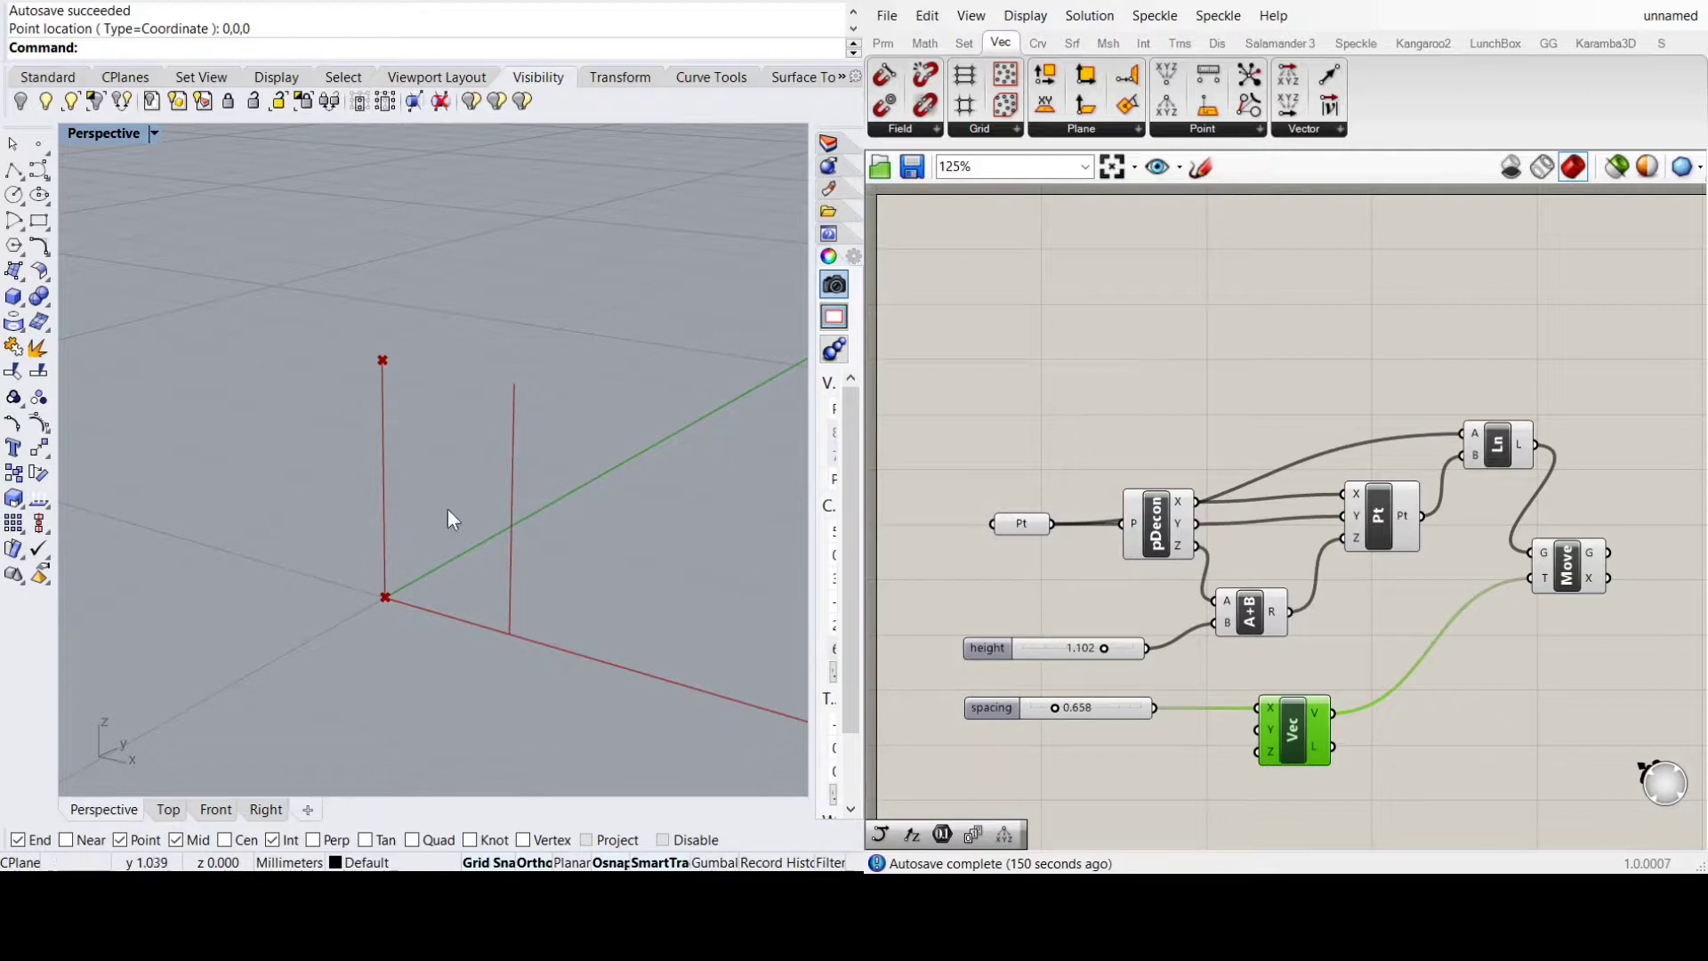
pyautogui.click(1447, 694)
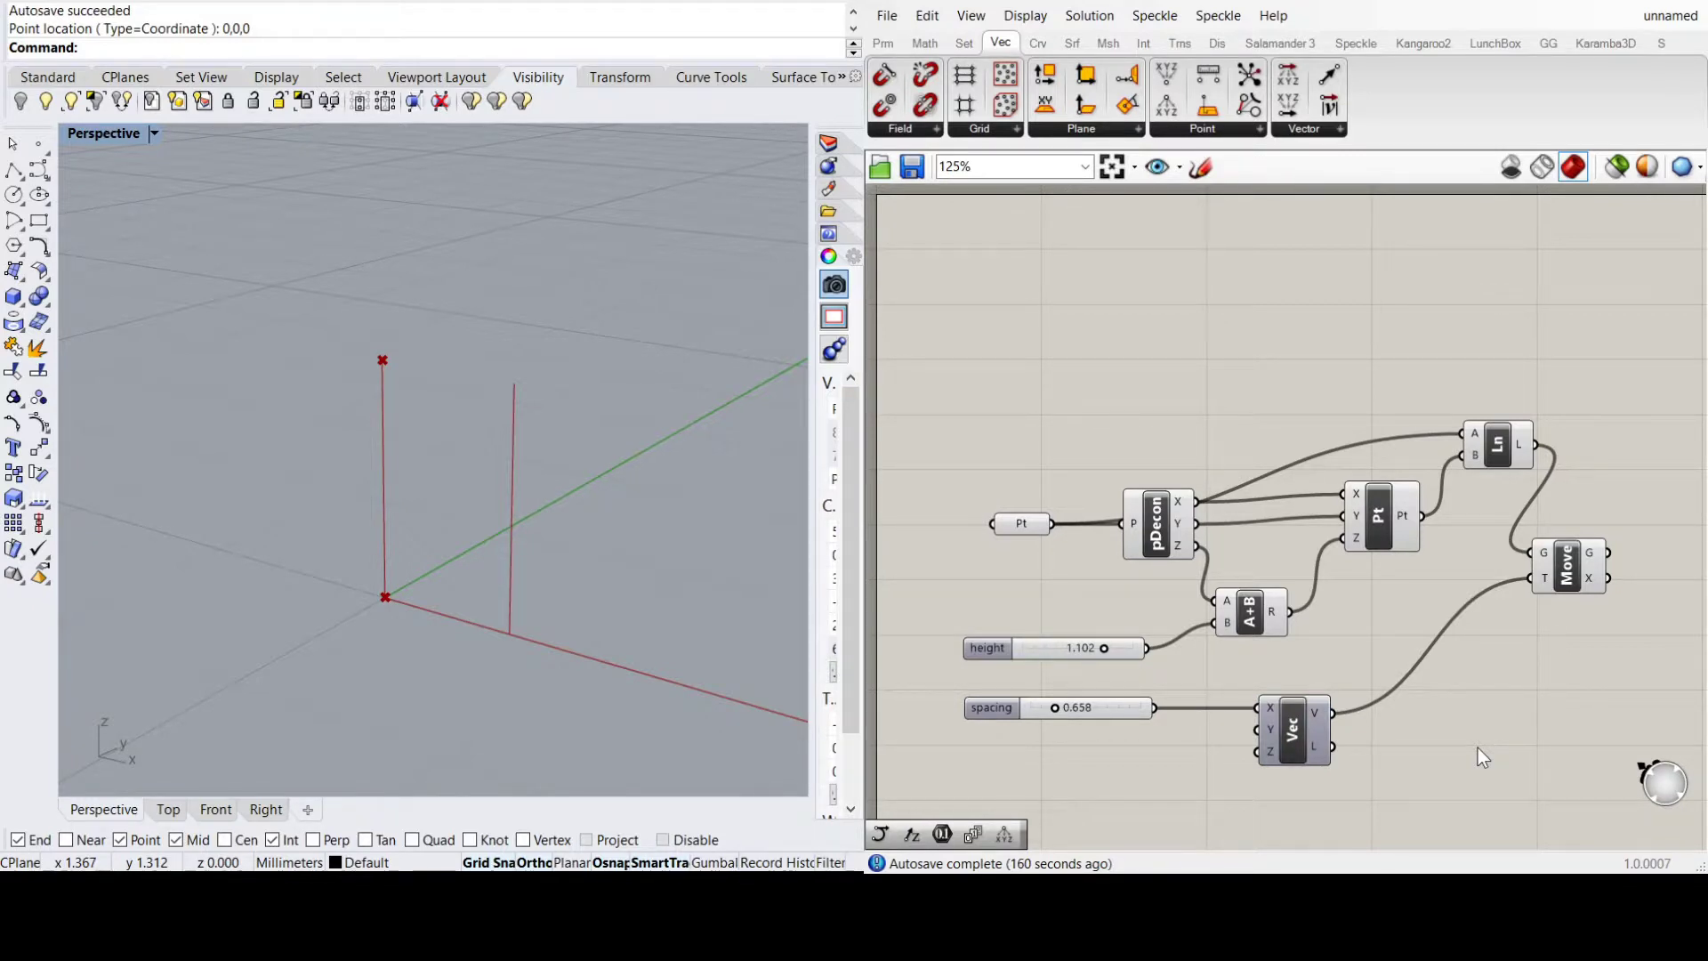
# Negate the spacing vector into Move's T, then test spacing values for mirrored posts
pyautogui.click(1412, 665)
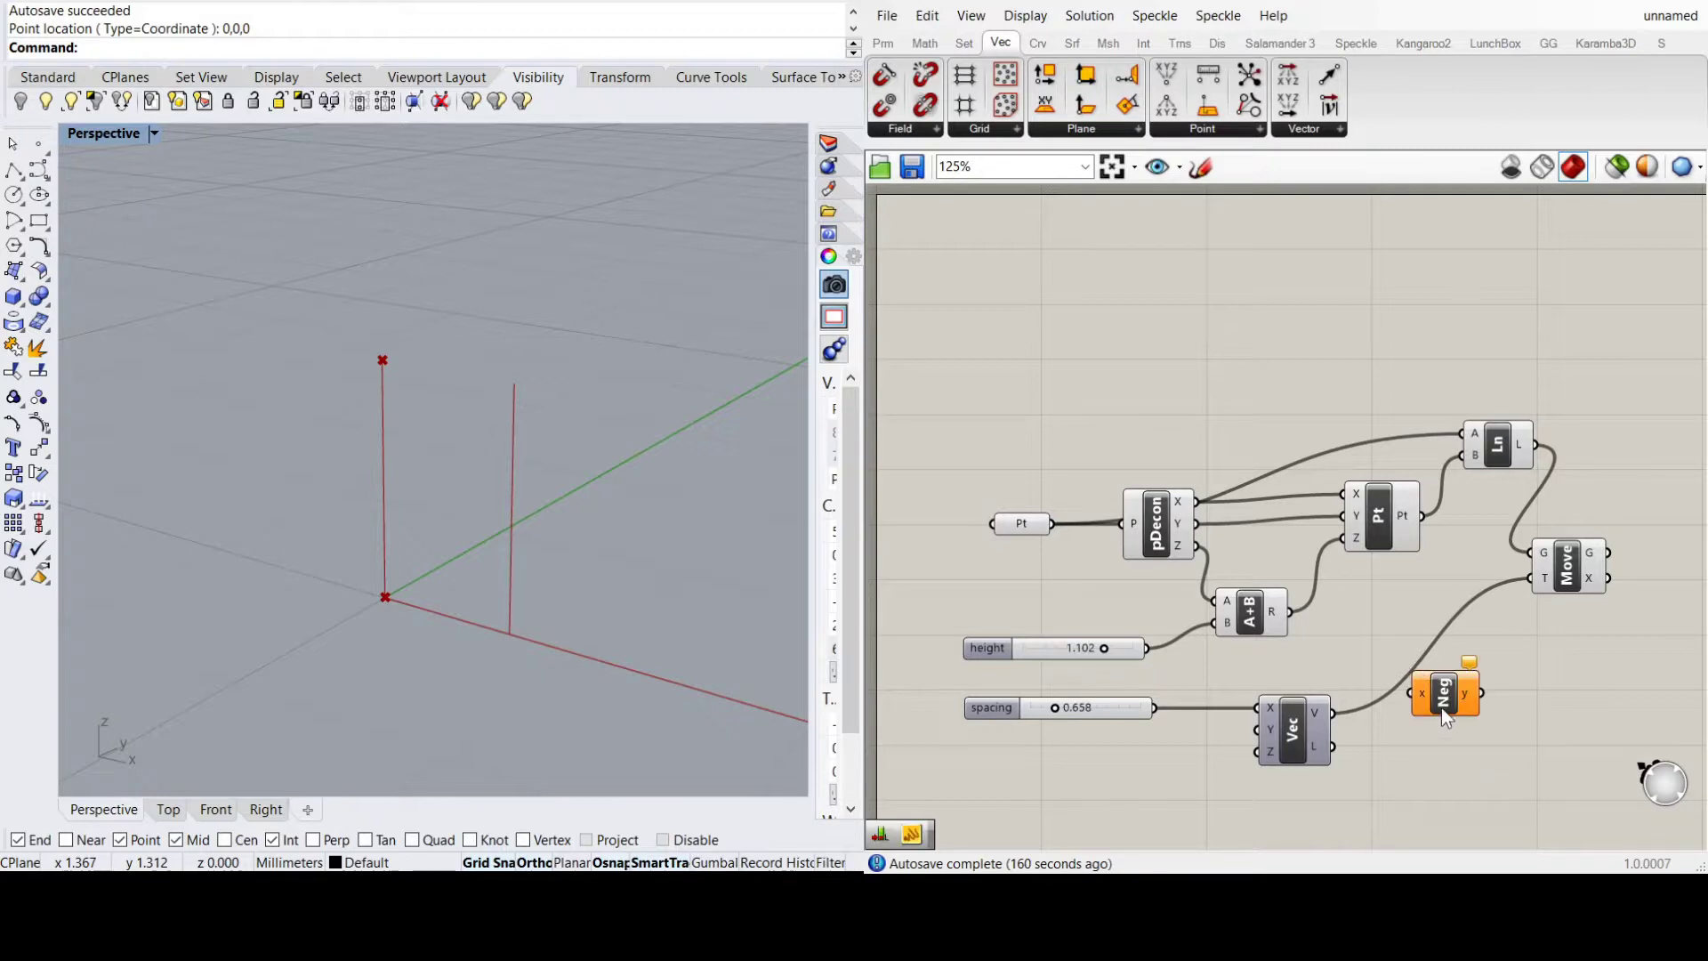
pyautogui.moveTo(1334, 712); pyautogui.dragTo(1437, 721)
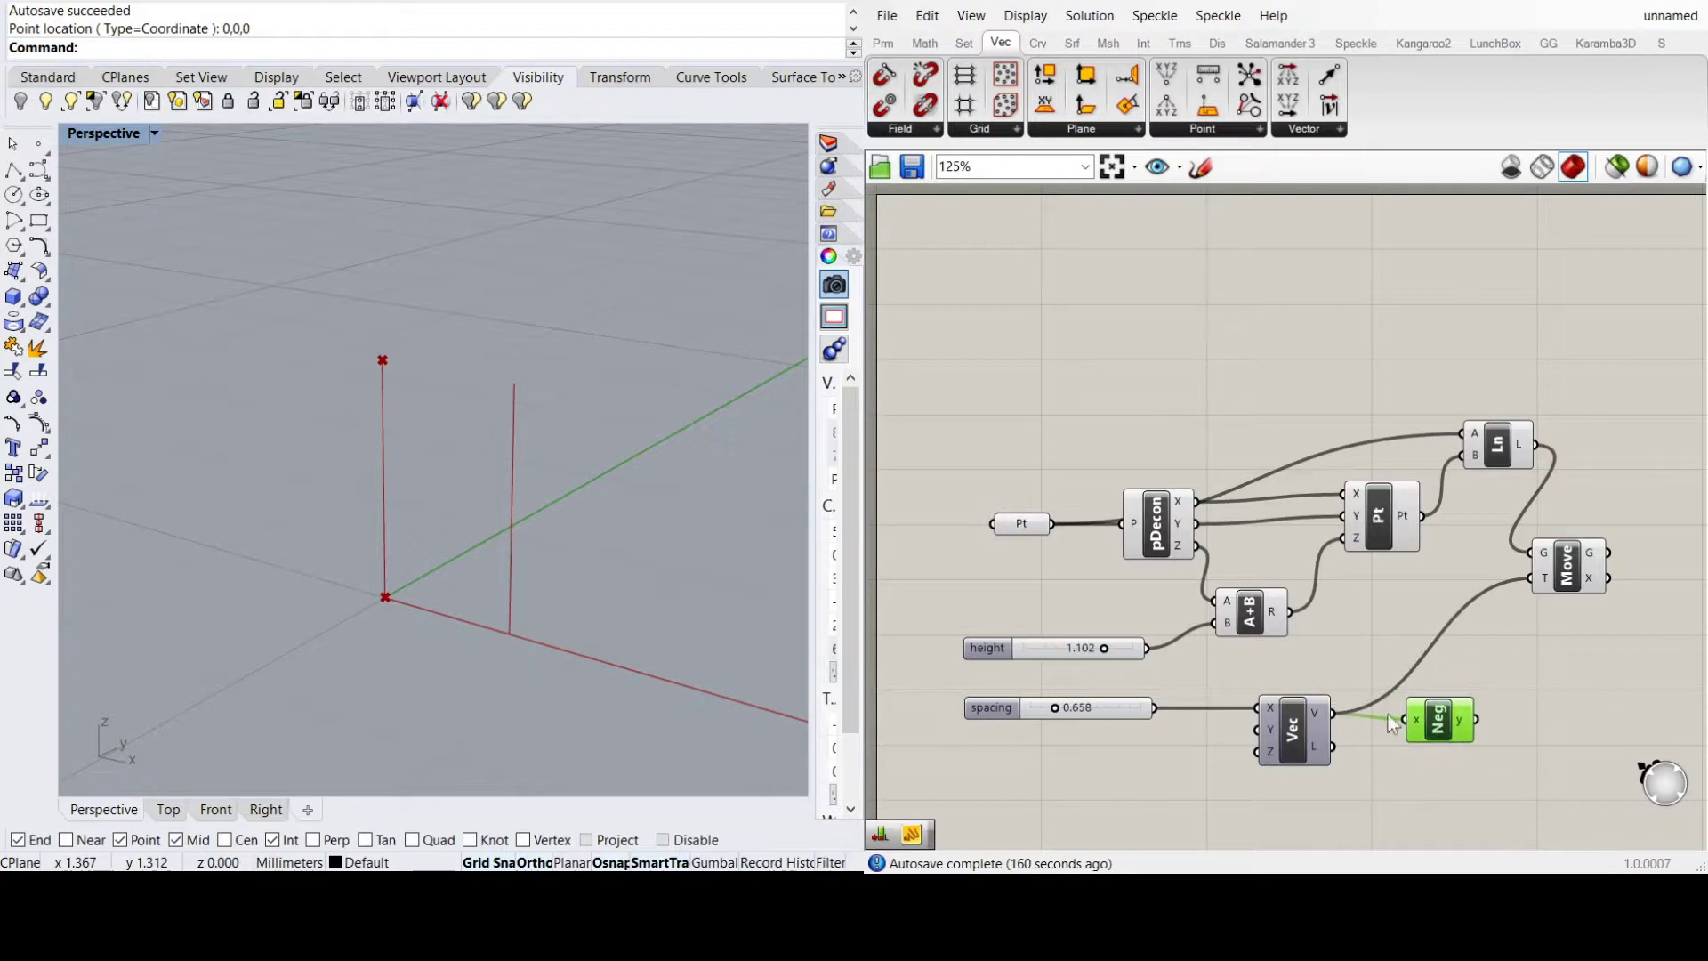
pyautogui.moveTo(1480, 718); pyautogui.dragTo(1535, 594)
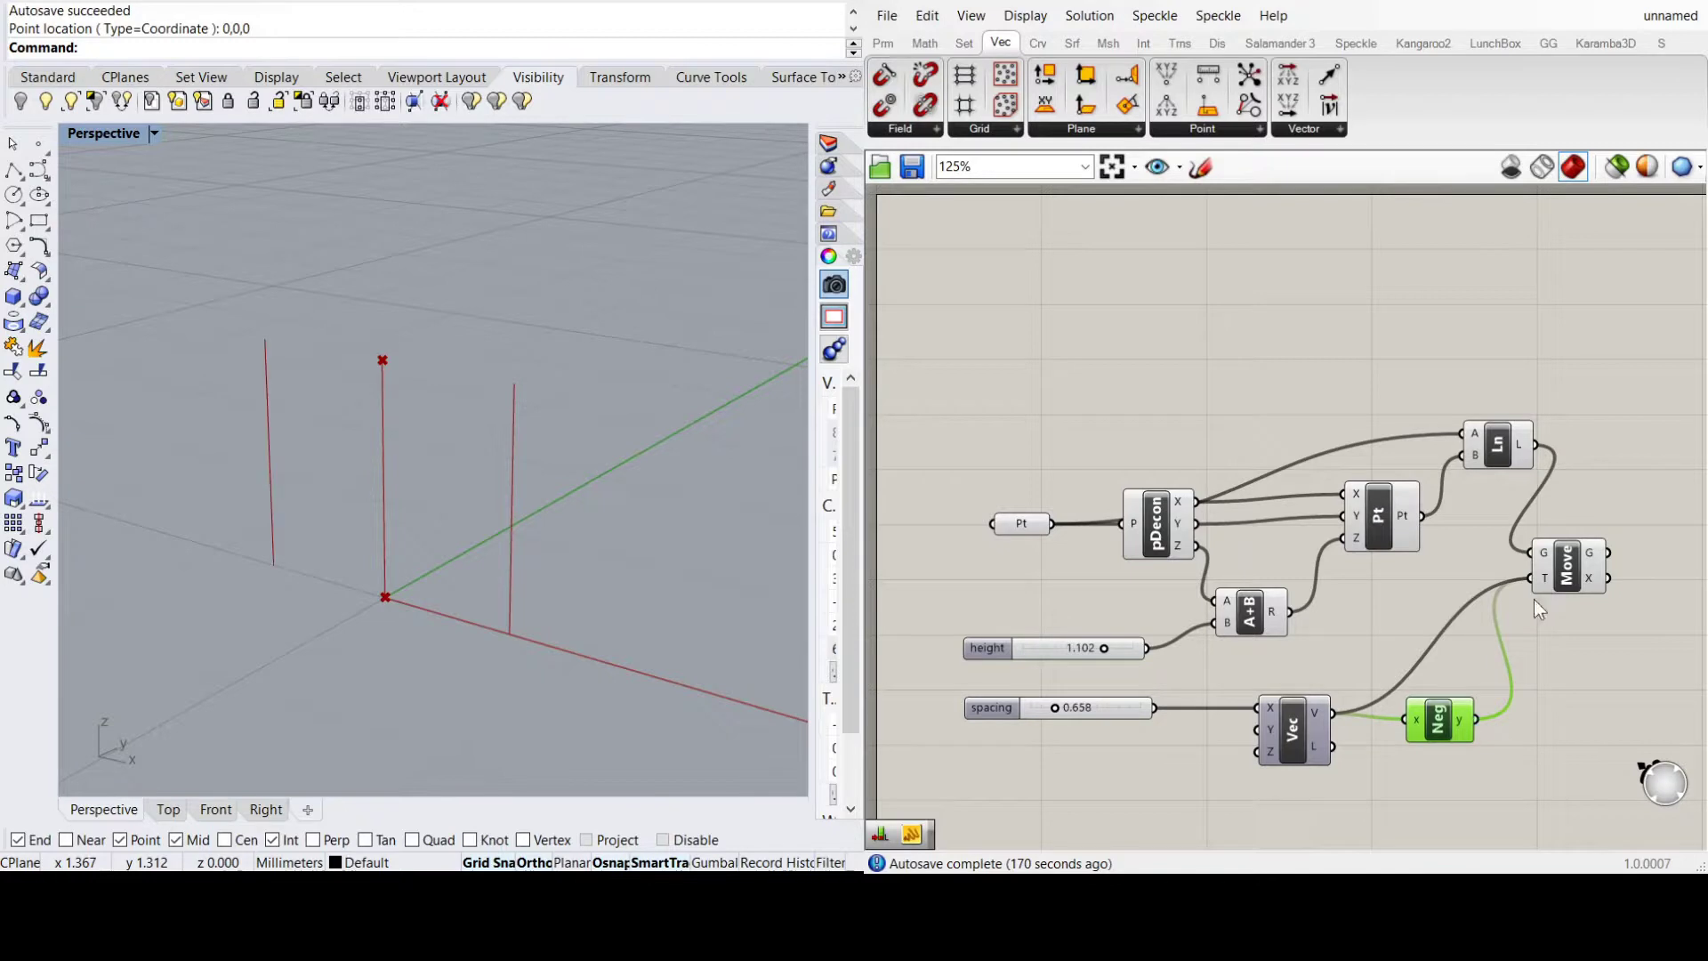
pyautogui.moveTo(1570, 566); pyautogui.dragTo(1587, 576)
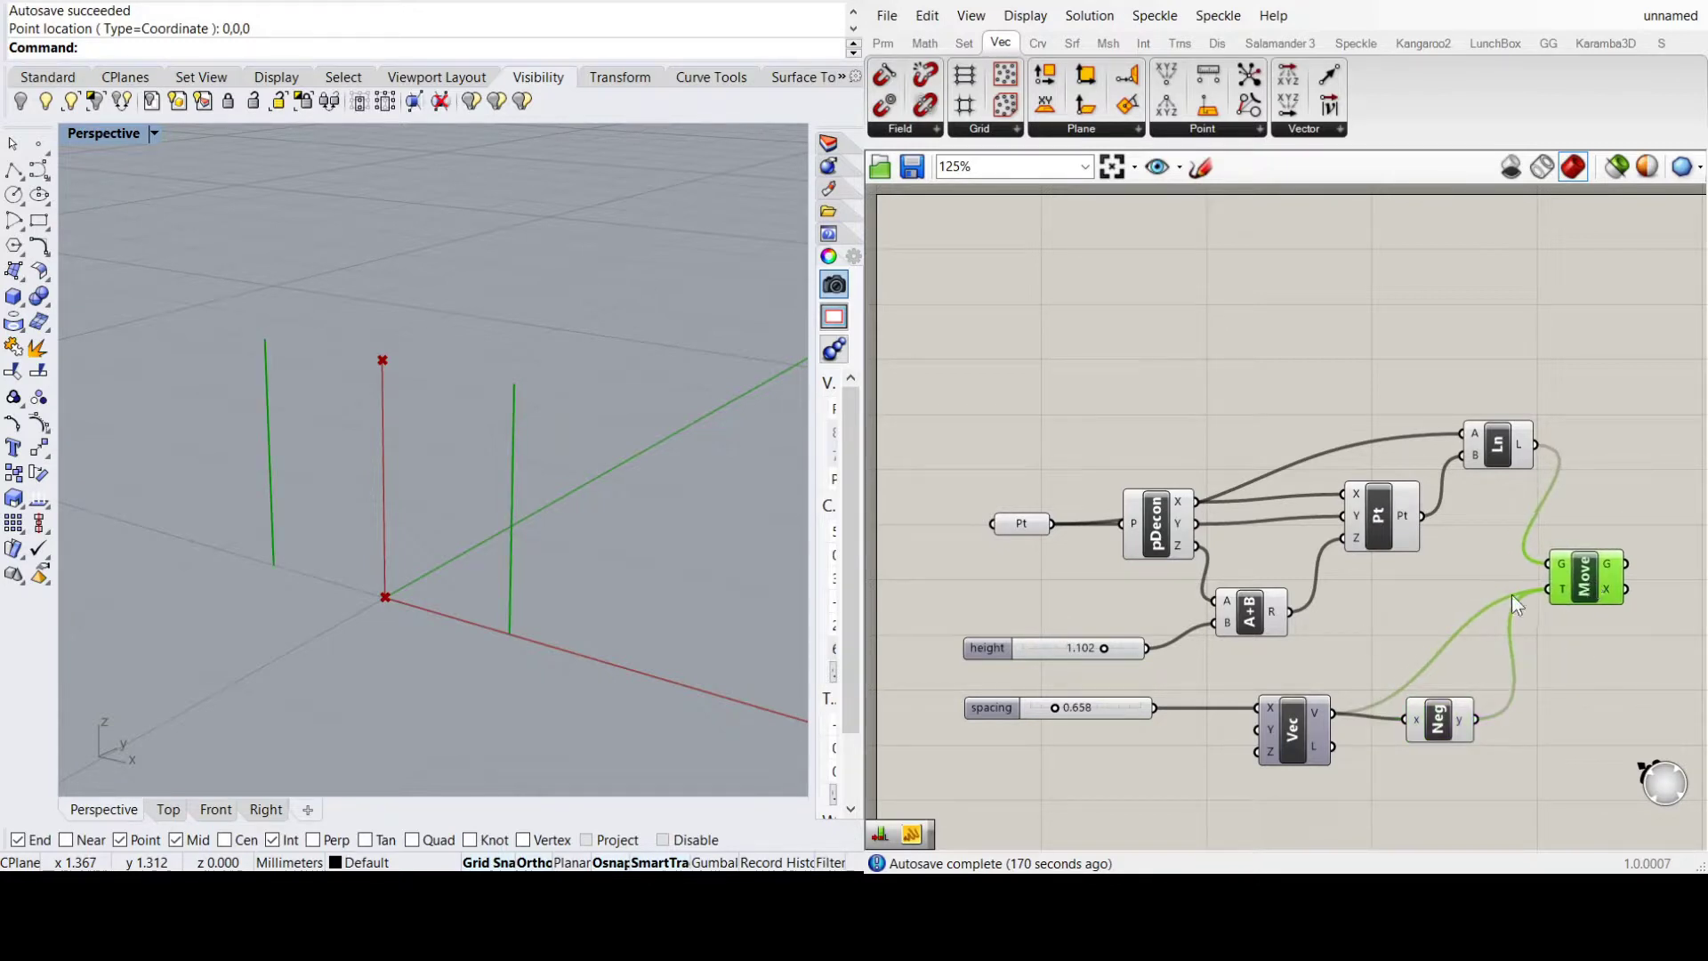
pyautogui.moveTo(1057, 706)
pyautogui.mouseDown()
pyautogui.moveTo(1085, 707)
pyautogui.moveTo(1060, 711)
pyautogui.mouseUp()
pyautogui.click(1078, 750)
# Add a panel titled 'point load (kN)' containing 1 and shrink its height
pyautogui.scroll(-3, 1023, 659)
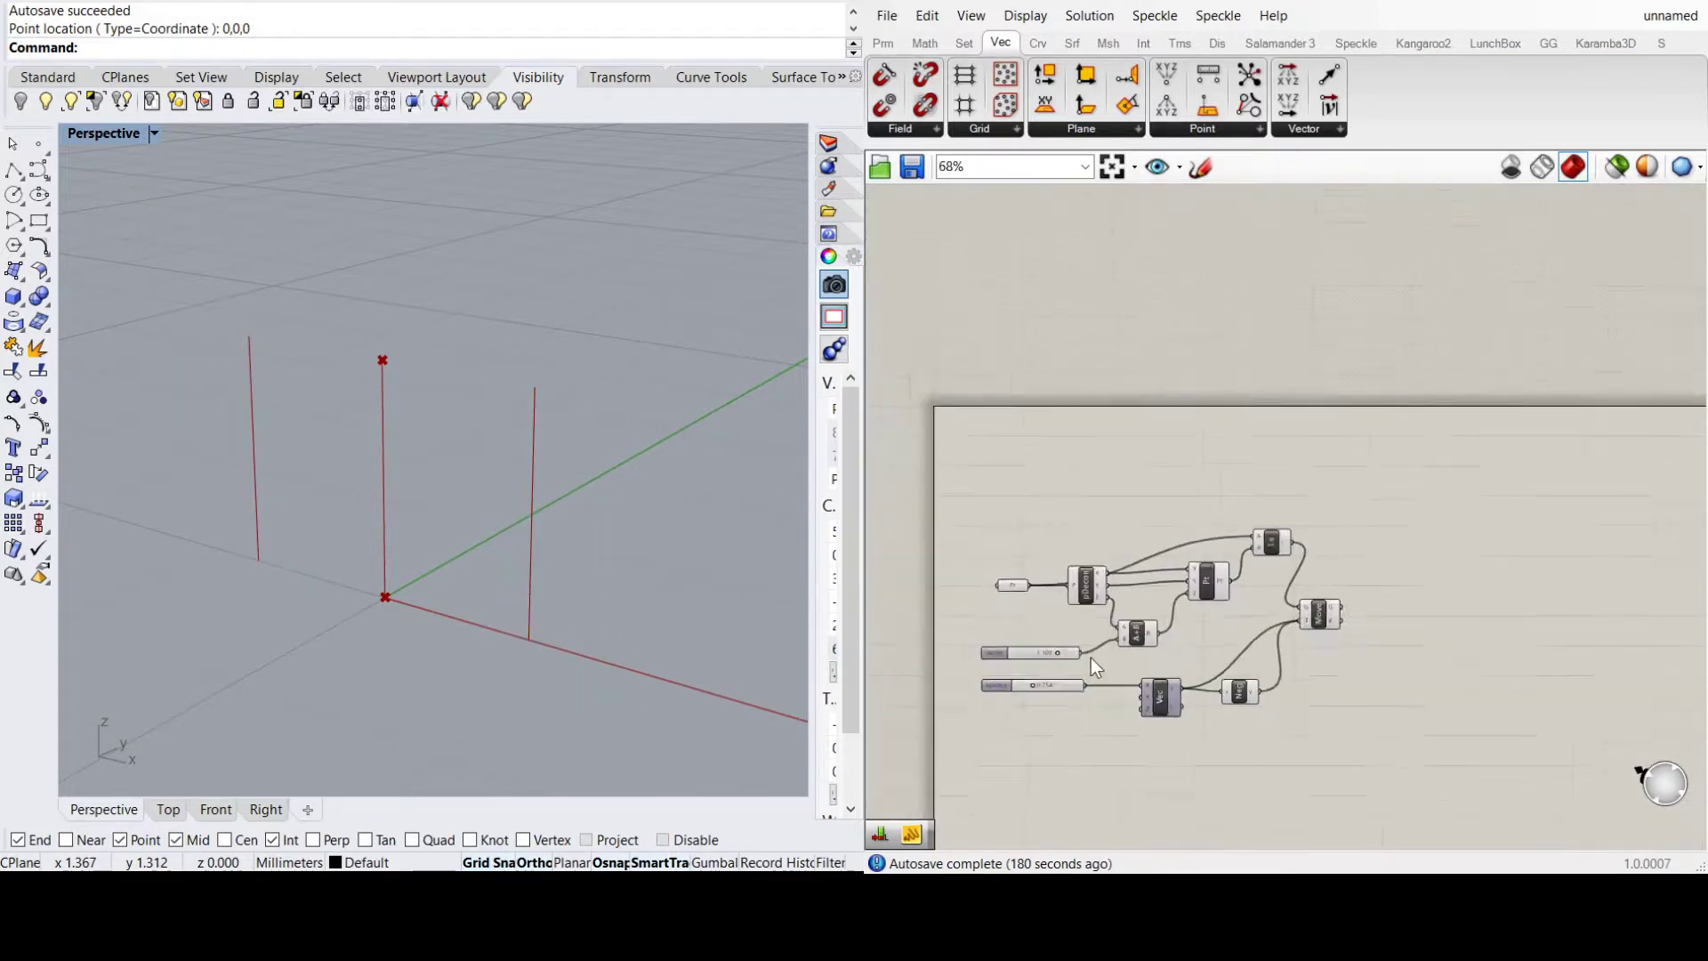
pyautogui.scroll(3, 1137, 642)
pyautogui.scroll(-1, 1218, 600)
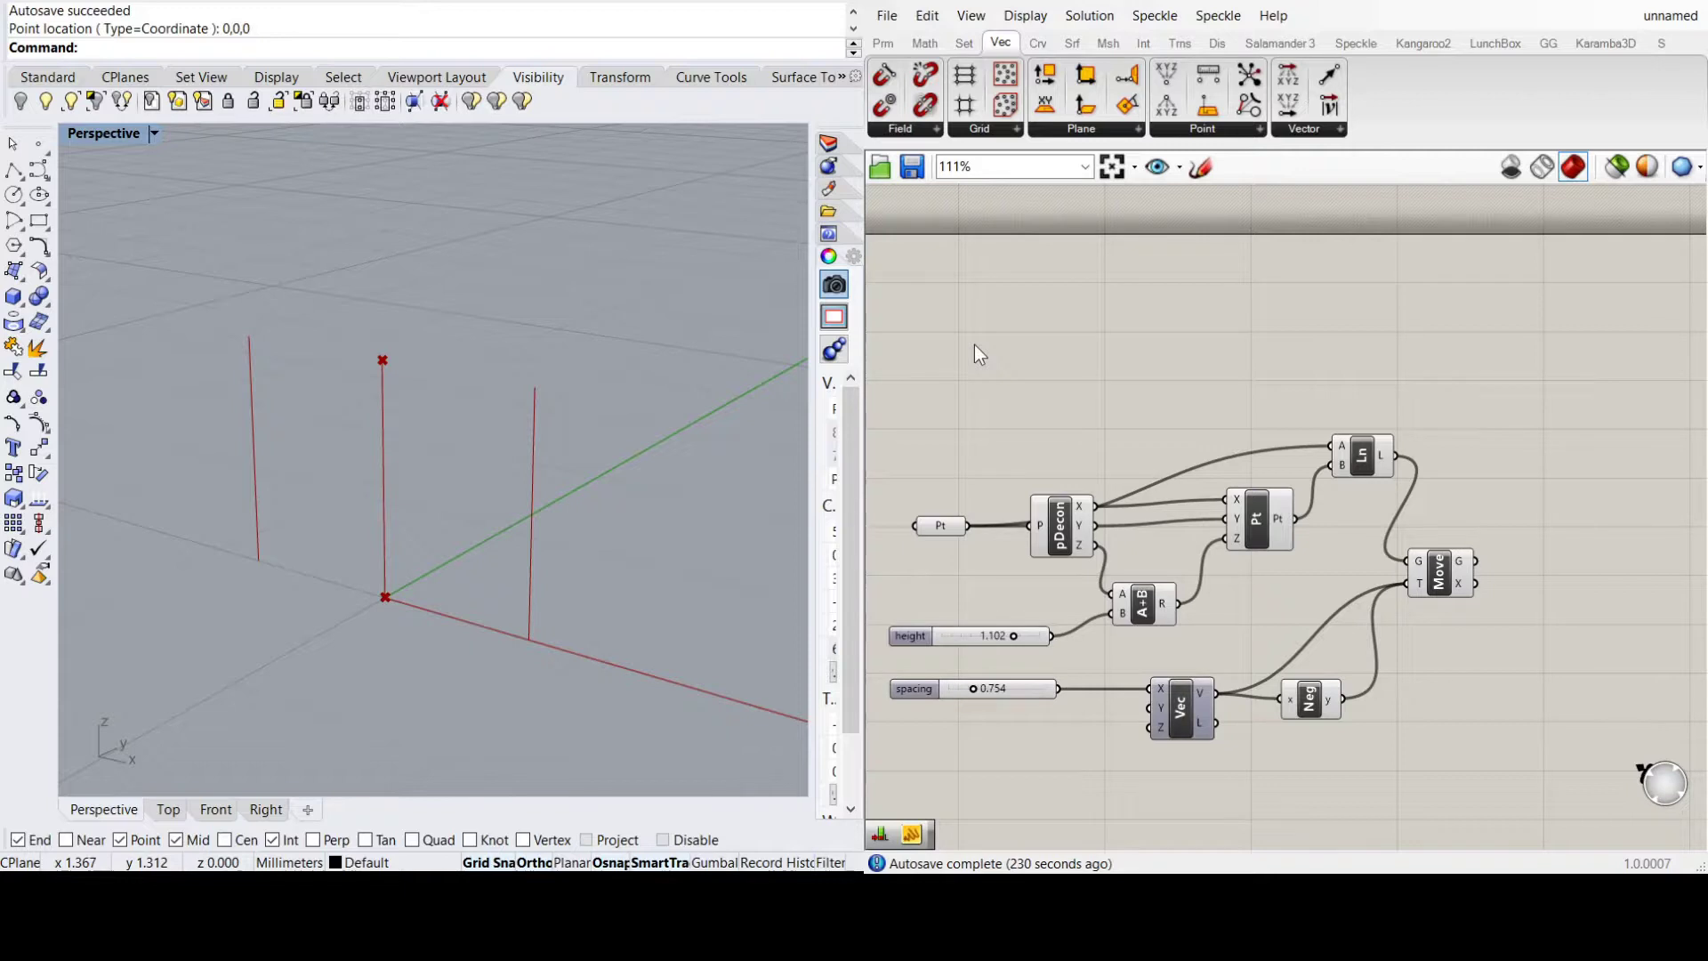
pyautogui.click(973, 268)
pyautogui.moveTo(978, 307); pyautogui.dragTo(1006, 286)
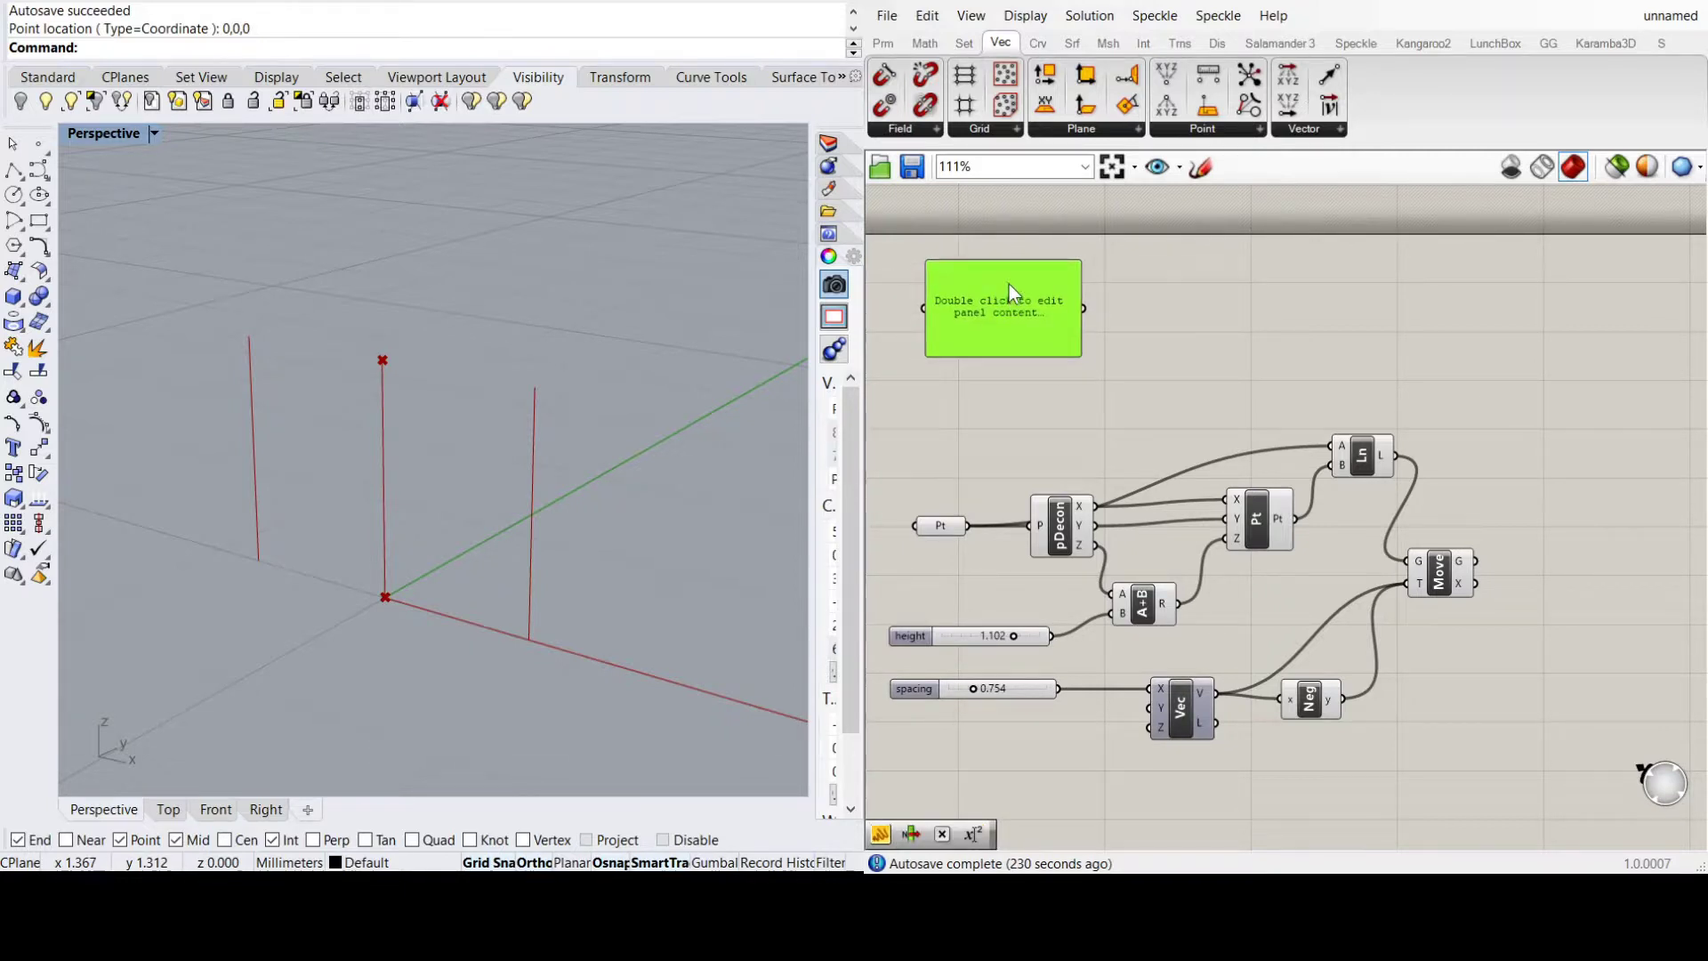
pyautogui.write('point')
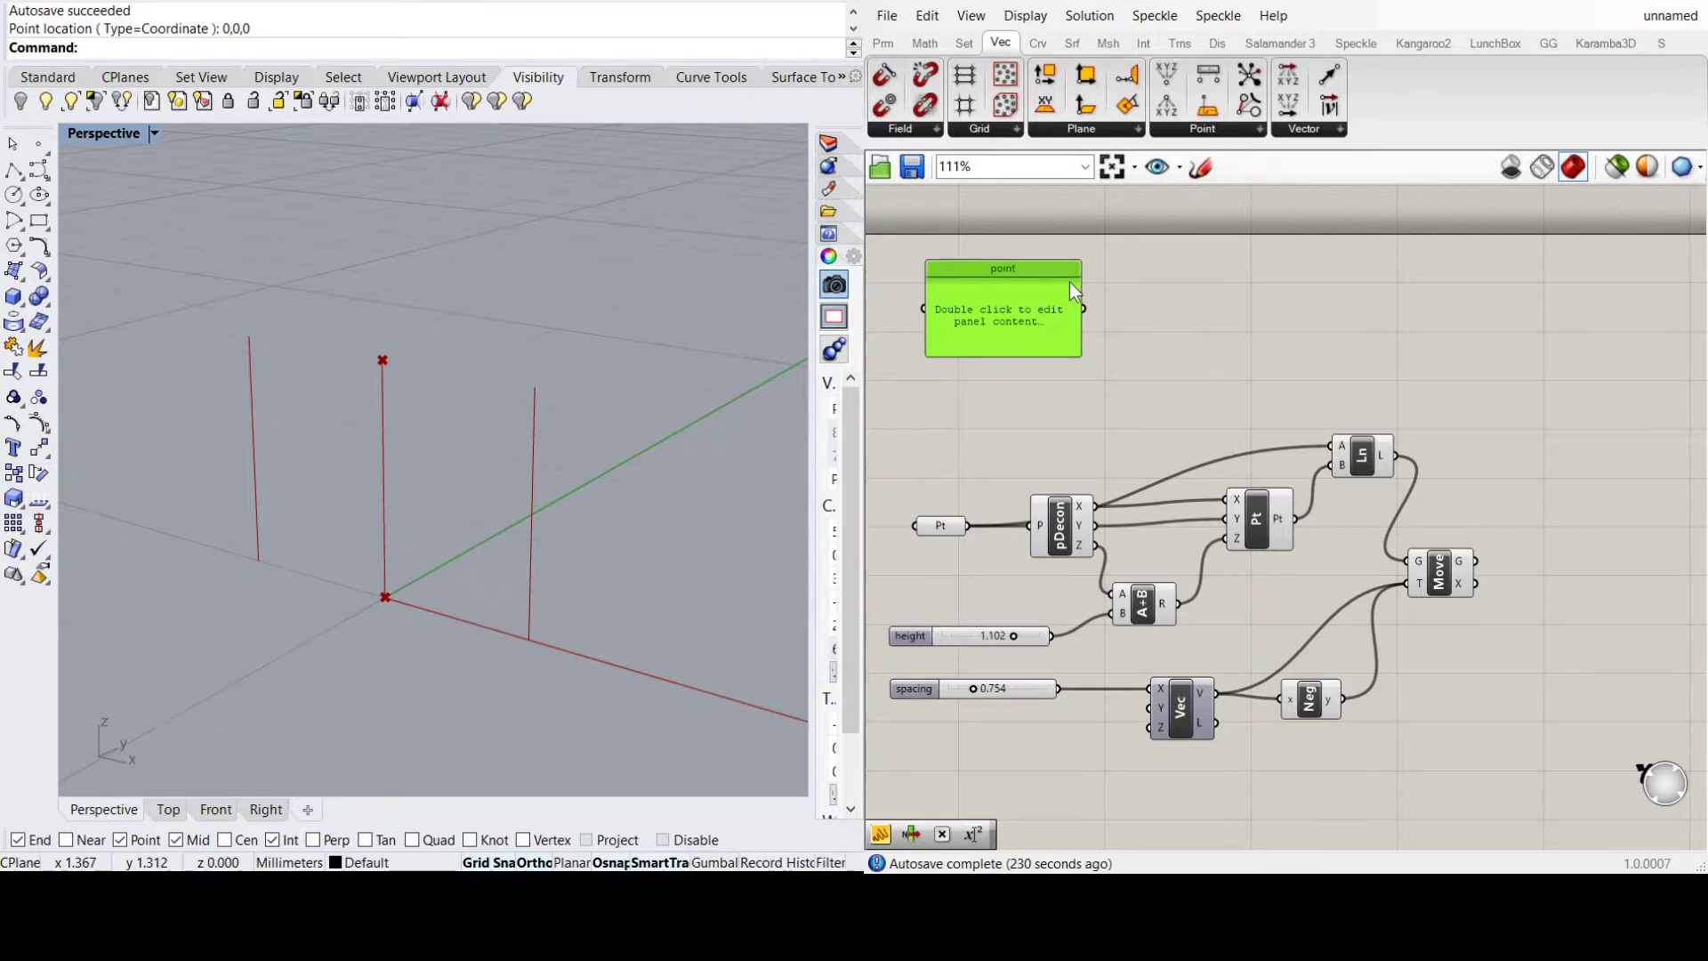
pyautogui.write(' load (kN)')
pyautogui.doubleClick(1032, 343)
pyautogui.write('1')
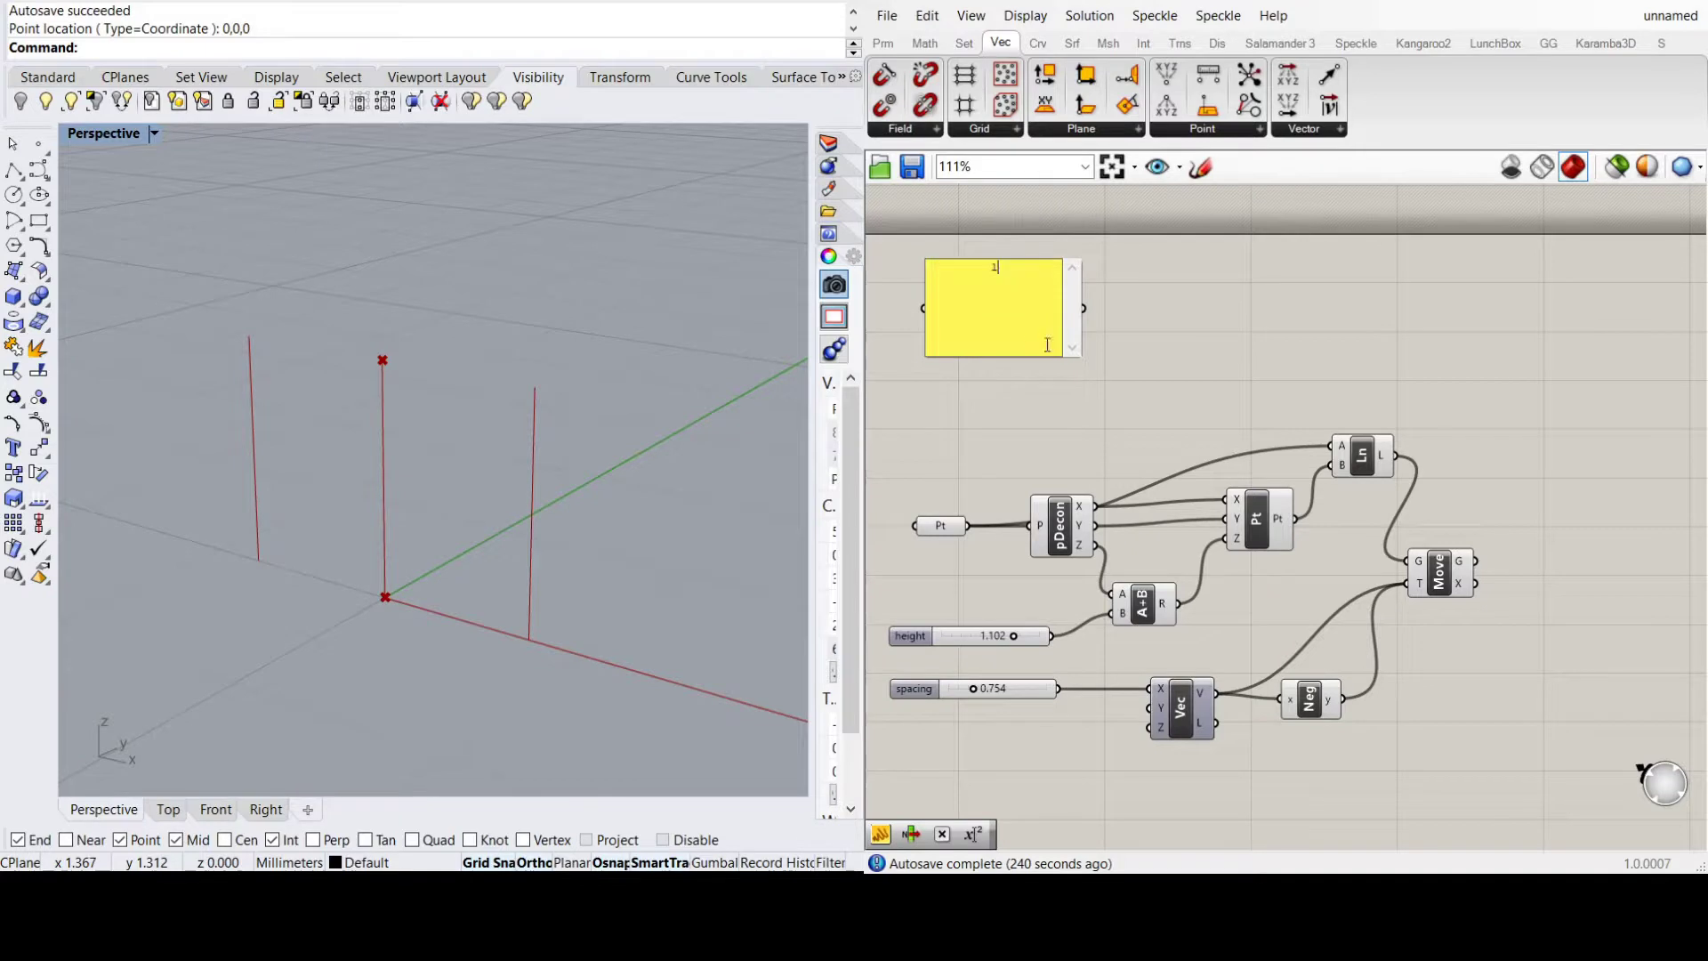
pyautogui.click(1126, 363)
pyautogui.moveTo(1025, 356); pyautogui.dragTo(1000, 317)
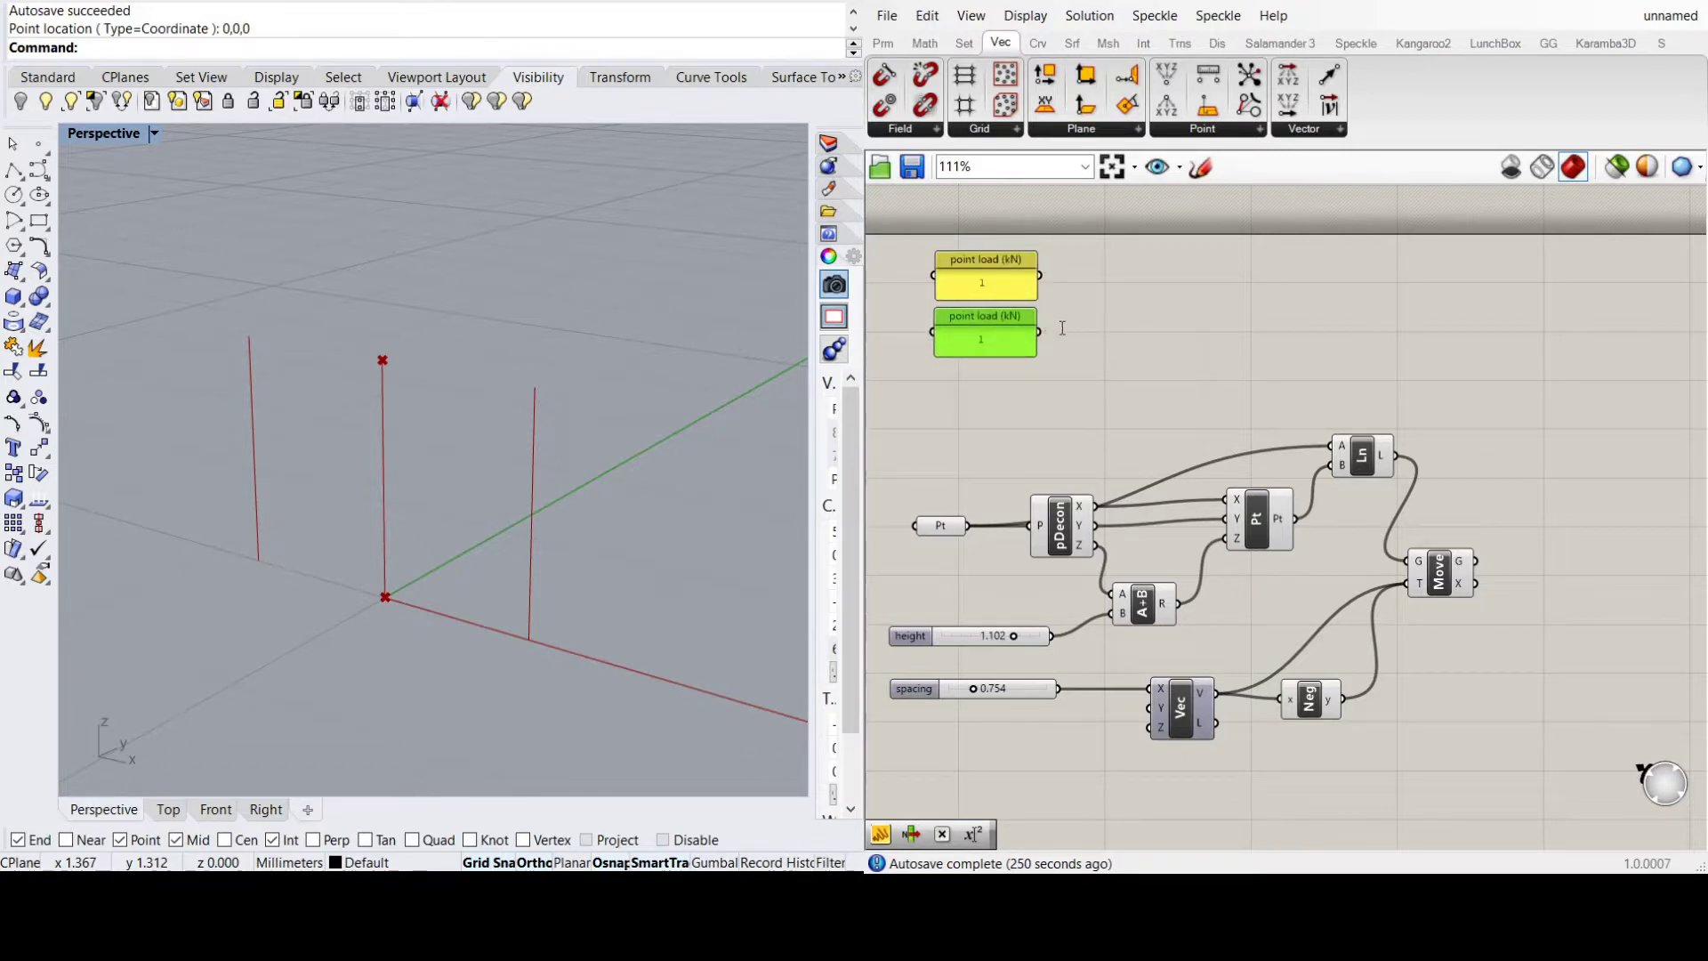
# Retitle a copy 'line load (kN/m)' and paste another panel below it
pyautogui.write('line')
pyautogui.write('/m')
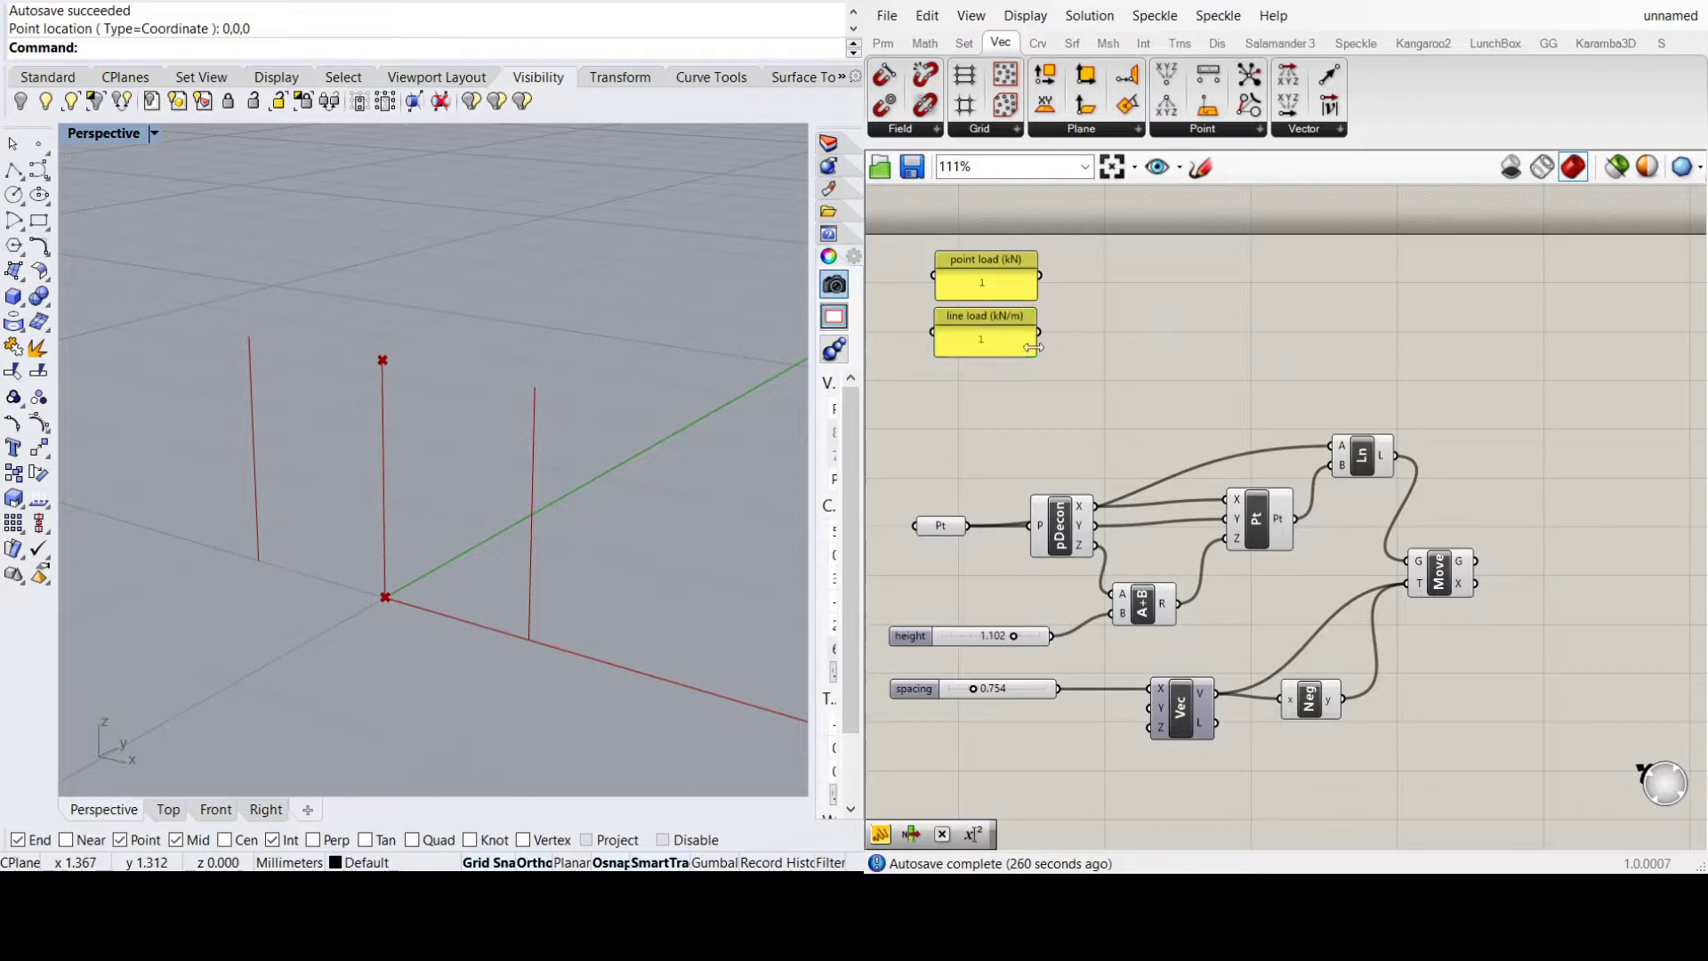
pyautogui.click(1283, 345)
pyautogui.hotkey('ctrl', 'v')
pyautogui.moveTo(1016, 276); pyautogui.dragTo(996, 374)
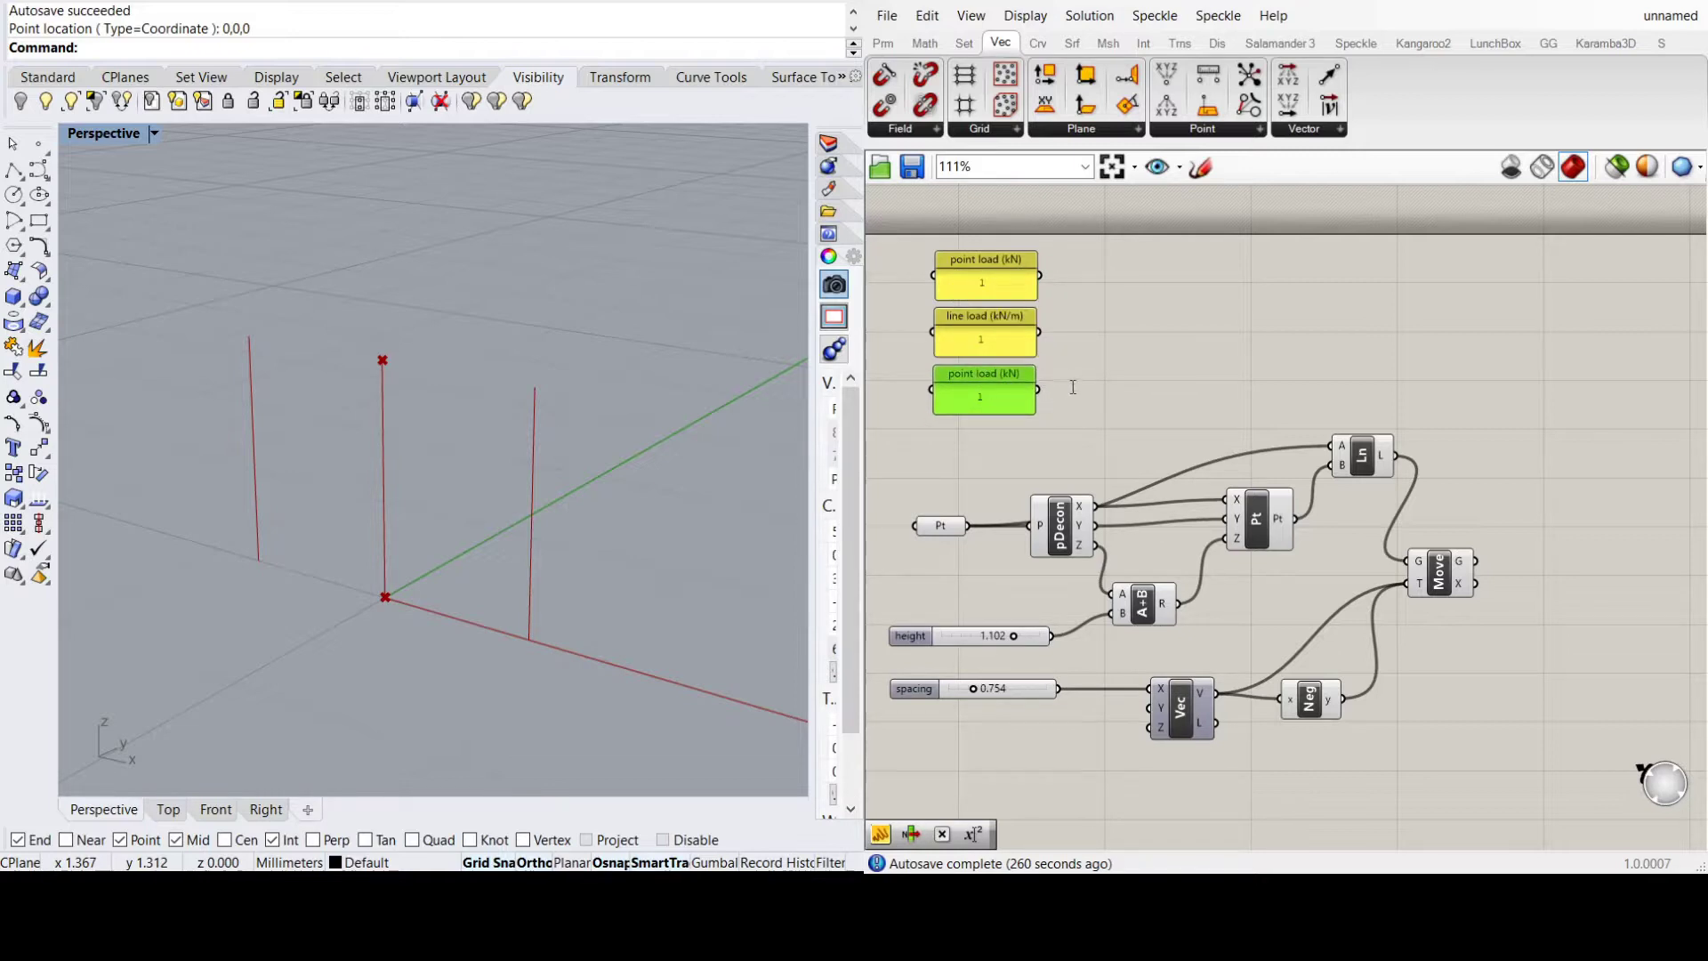
# Title the third panel 'UDL (kPa)' and frame the load panels in view
pyautogui.write('UDL')
pyautogui.press('BackSpace')
pyautogui.write('Pa')
pyautogui.click(1150, 388)
pyautogui.scroll(1, 1226, 302)
pyautogui.moveTo(1226, 302); pyautogui.dragTo(1348, 303, button='right')
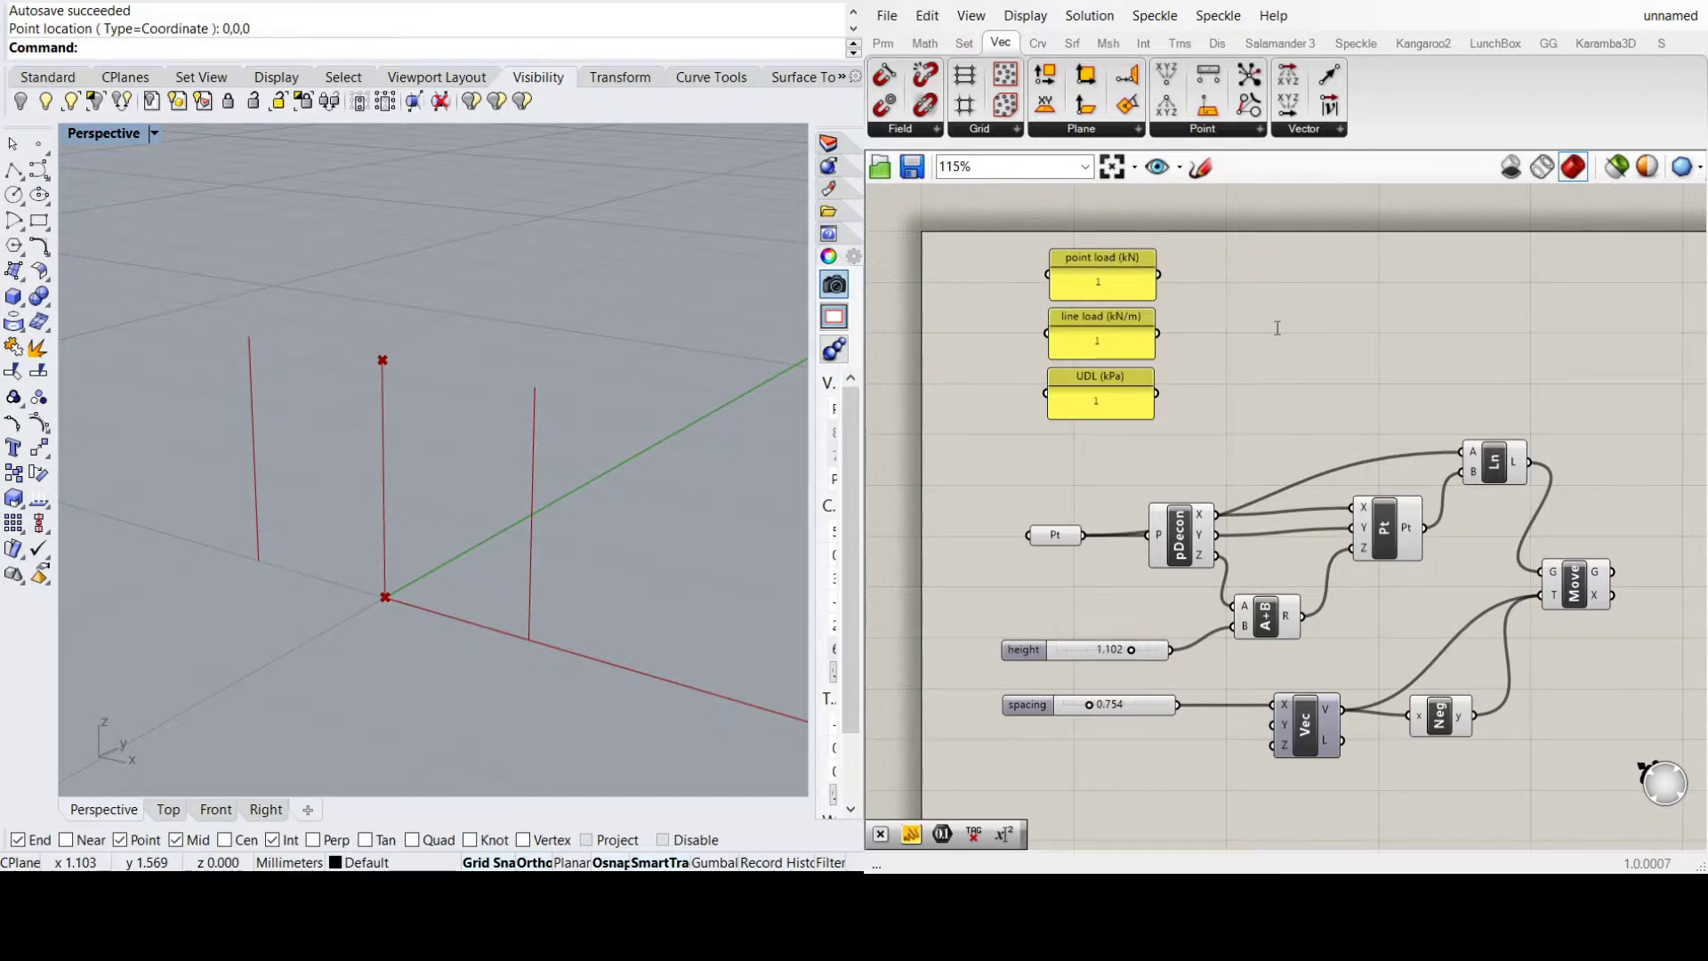
# Multiply line load by spacing in an A×B component, and copy it with UDL into A
pyautogui.click(1279, 283)
pyautogui.moveTo(1285, 324); pyautogui.dragTo(1268, 344)
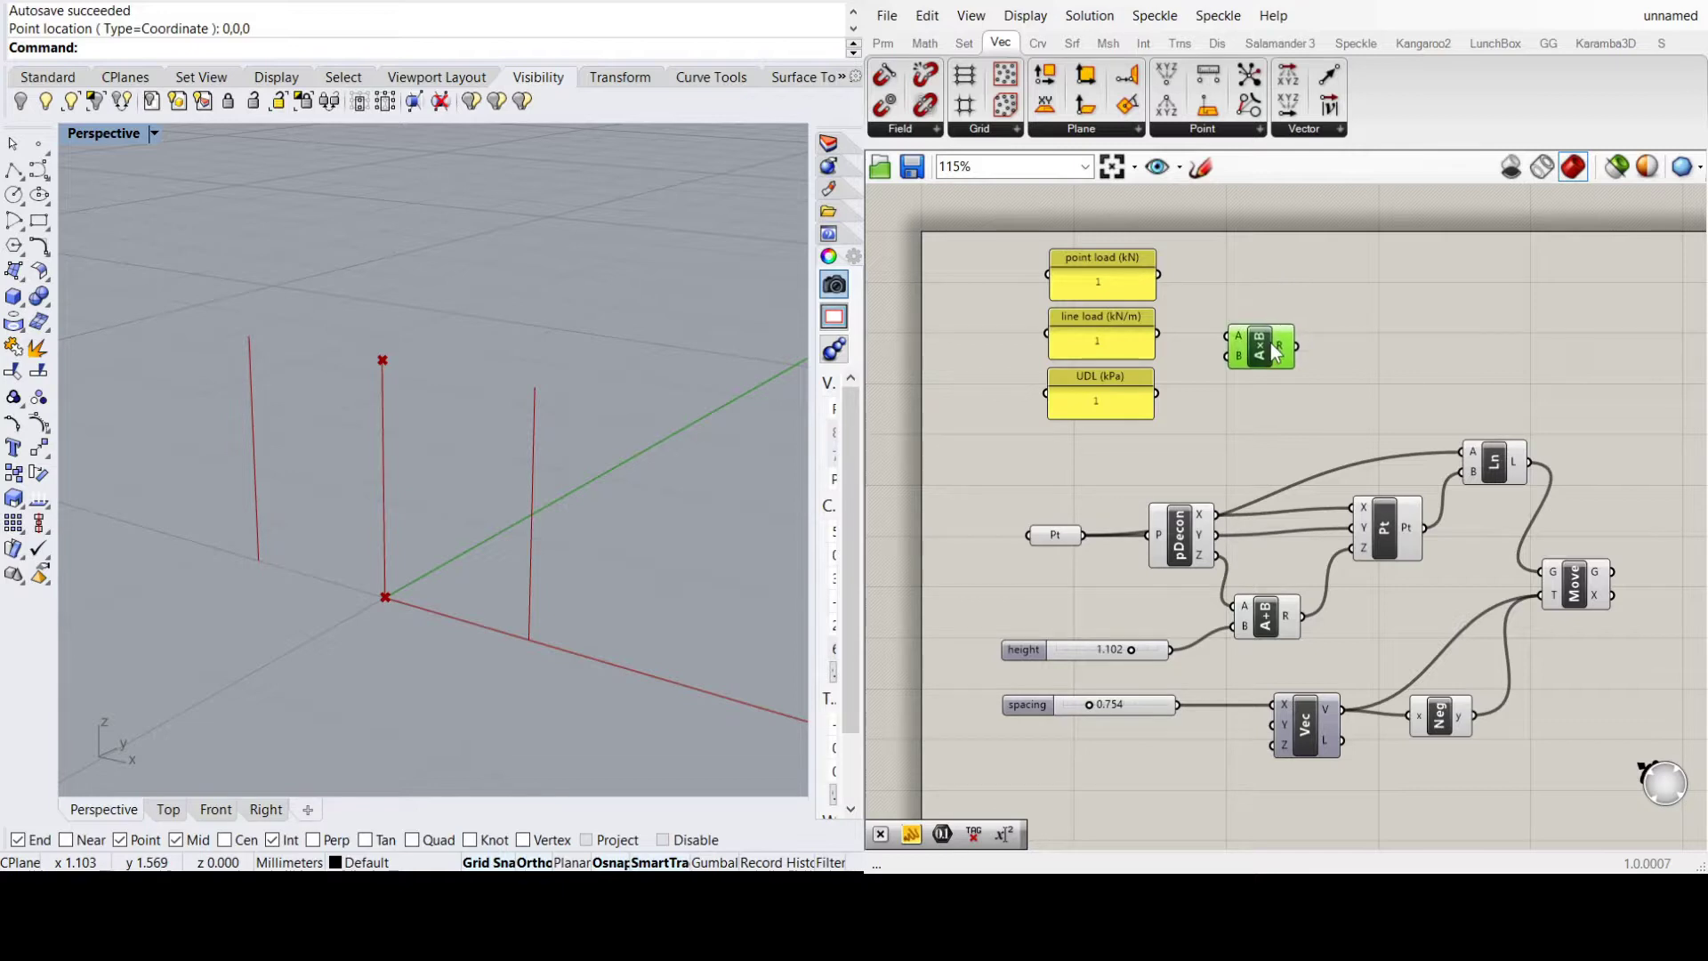
pyautogui.moveTo(1157, 334); pyautogui.dragTo(1226, 336)
pyautogui.moveTo(1185, 711); pyautogui.dragTo(1293, 390)
pyautogui.keyDown('shift'); pyautogui.moveTo(1157, 393); pyautogui.dragTo(1259, 393); pyautogui.keyUp('shift')
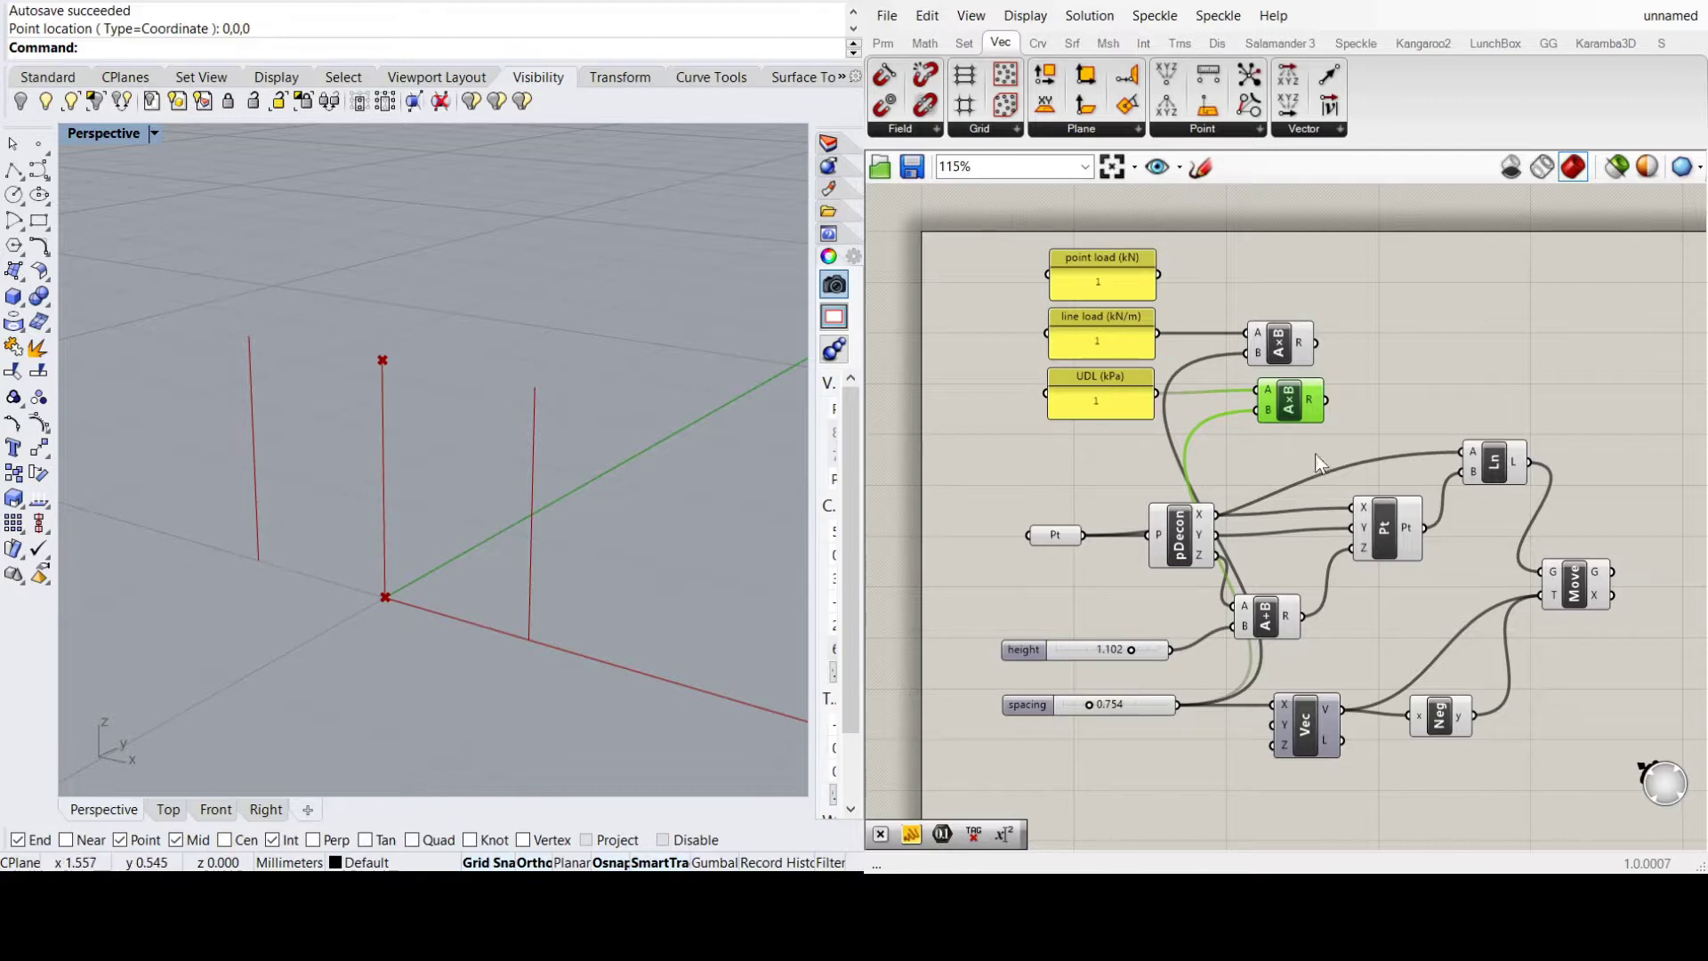
pyautogui.moveTo(1290, 406); pyautogui.dragTo(1284, 409)
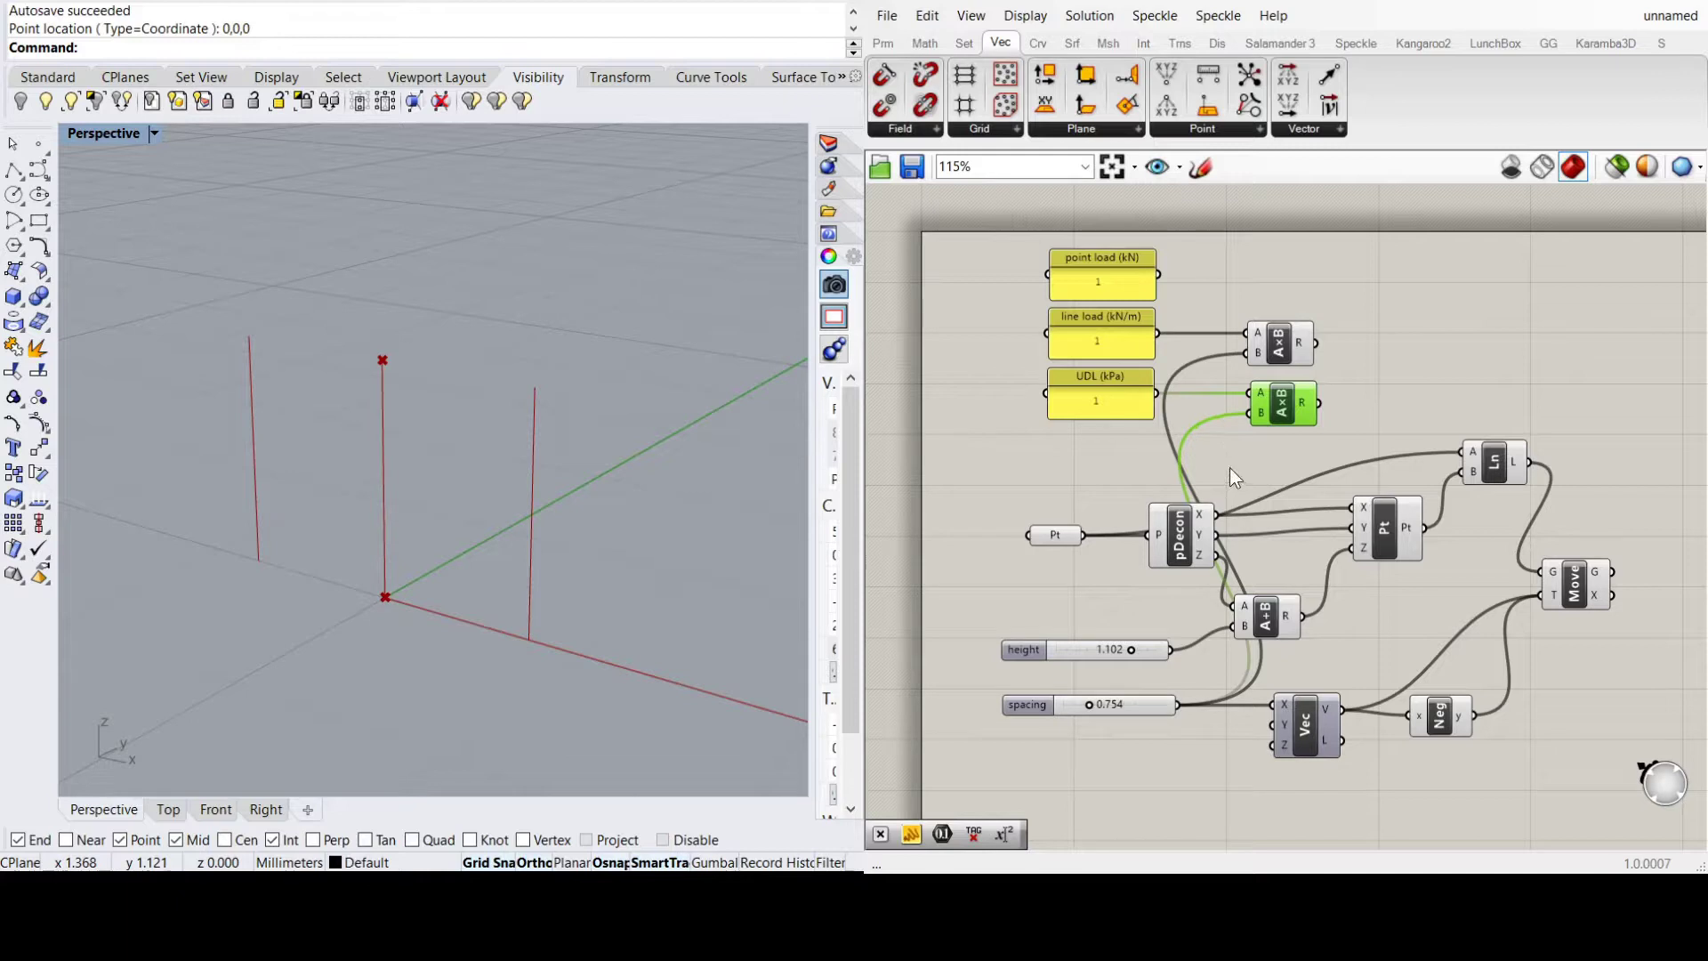
# Add a third input C to the UDL multiplication and nudge it slightly down
pyautogui.scroll(5, 1258, 416)
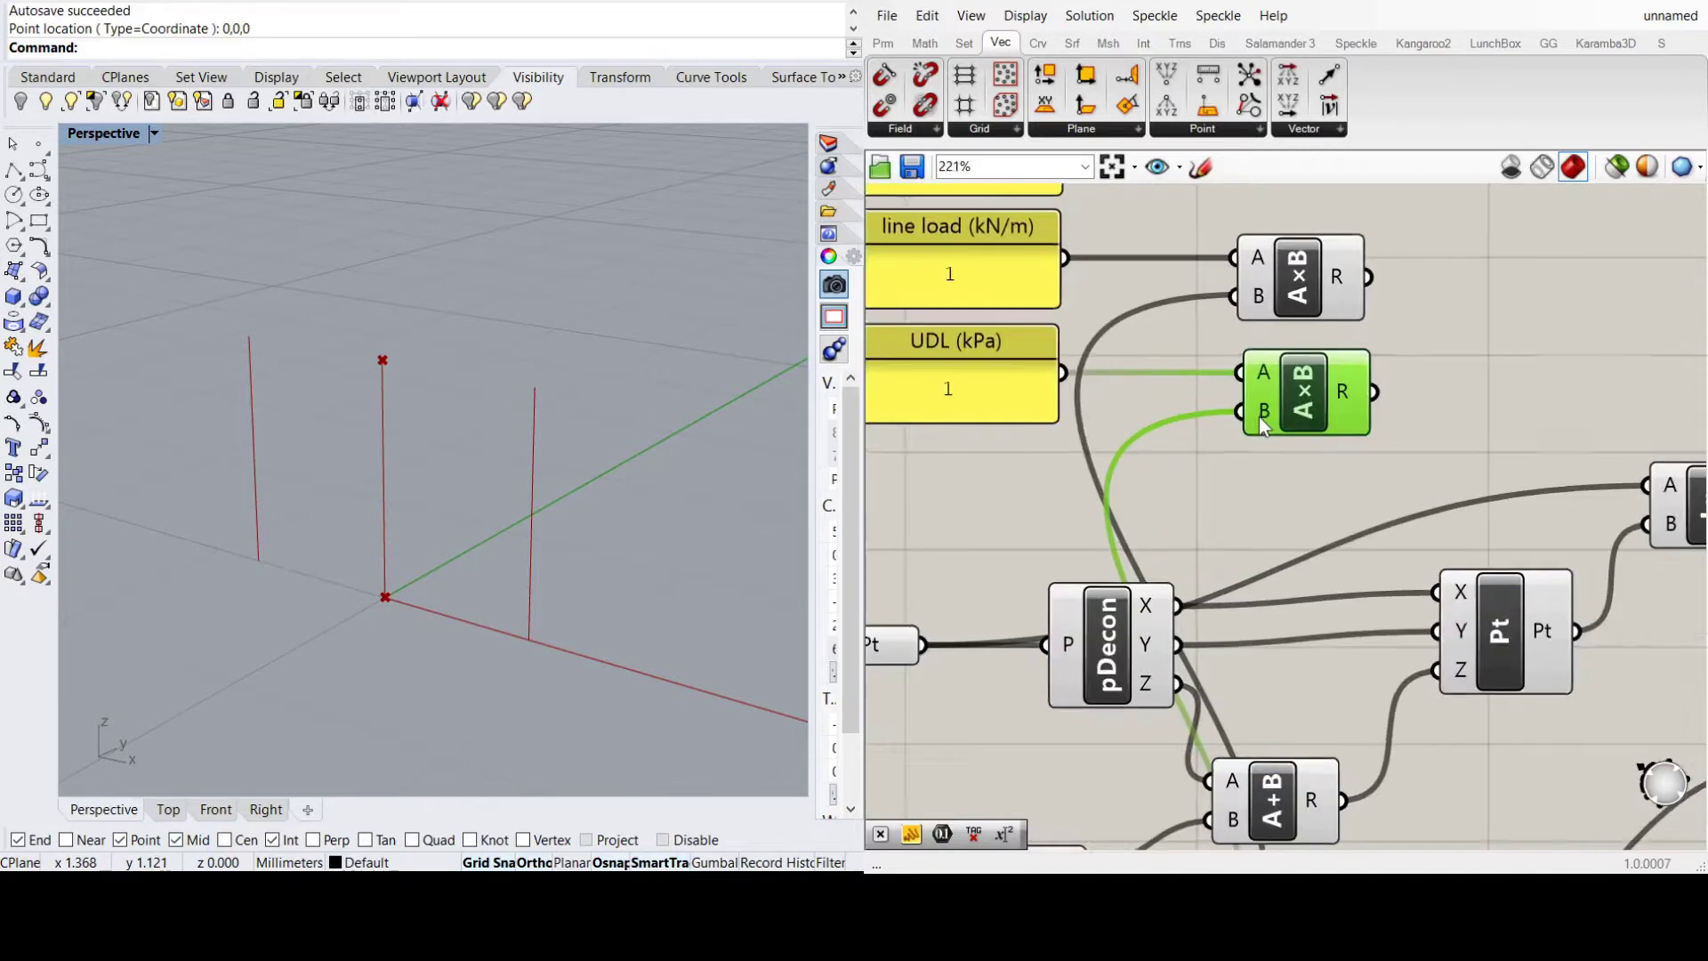
pyautogui.click(1282, 442)
pyautogui.scroll(-1, 1235, 508)
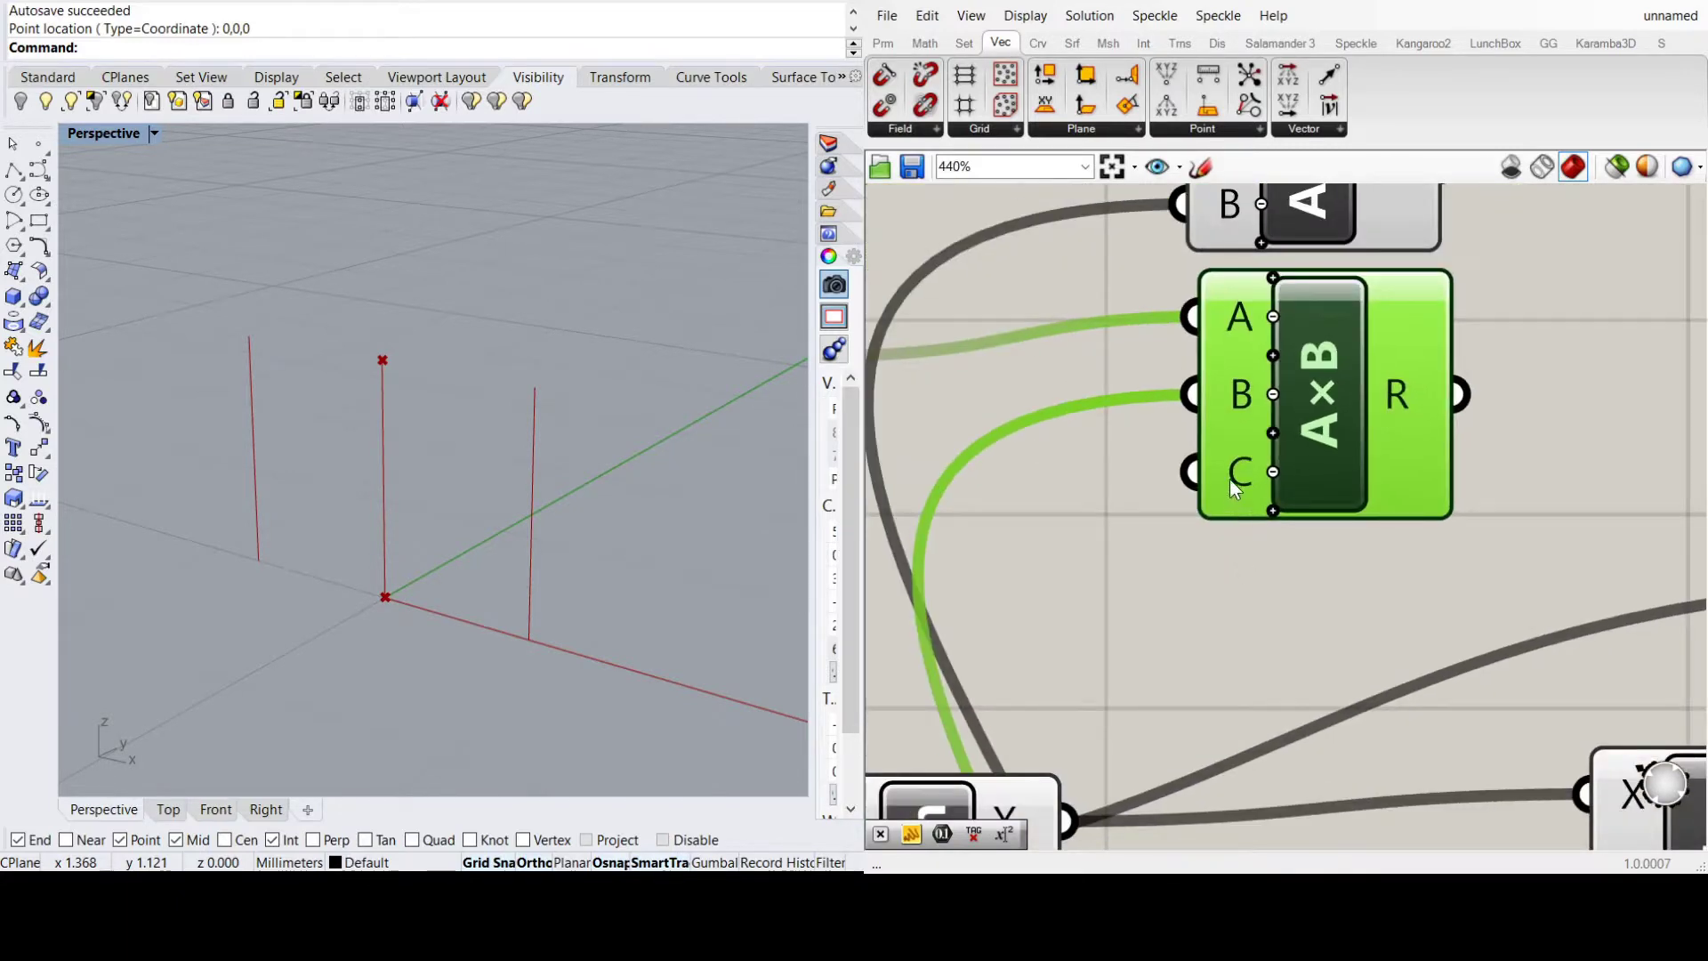
pyautogui.scroll(-3, 1229, 478)
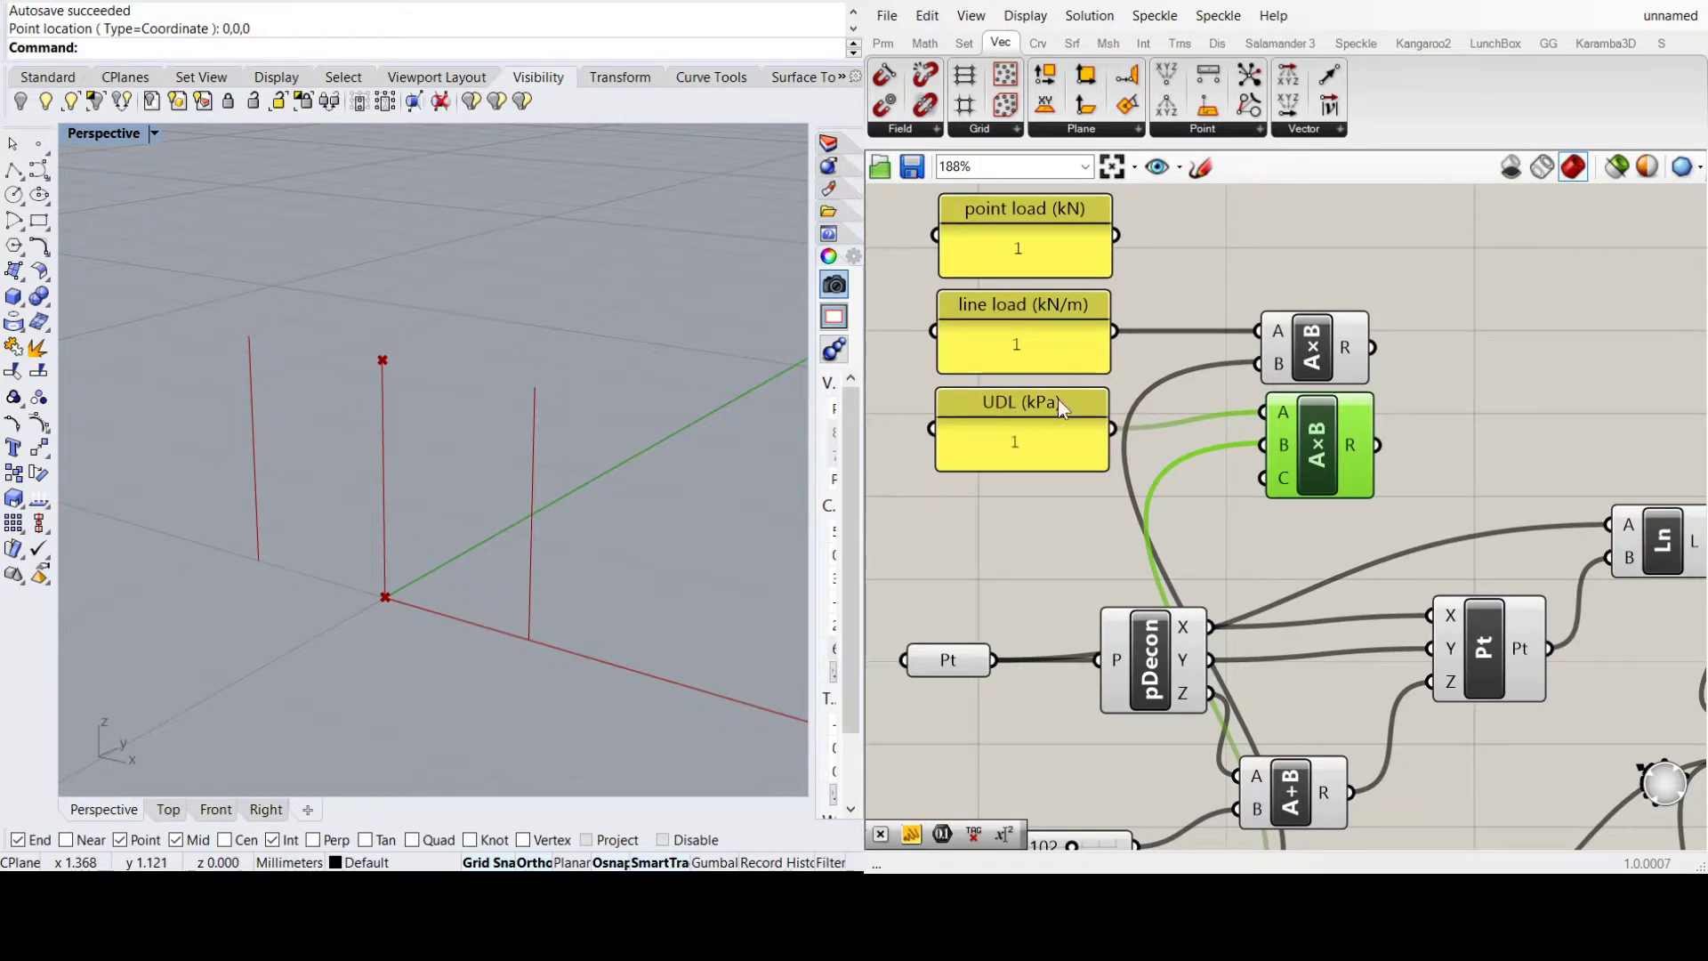
pyautogui.scroll(-2, 1194, 520)
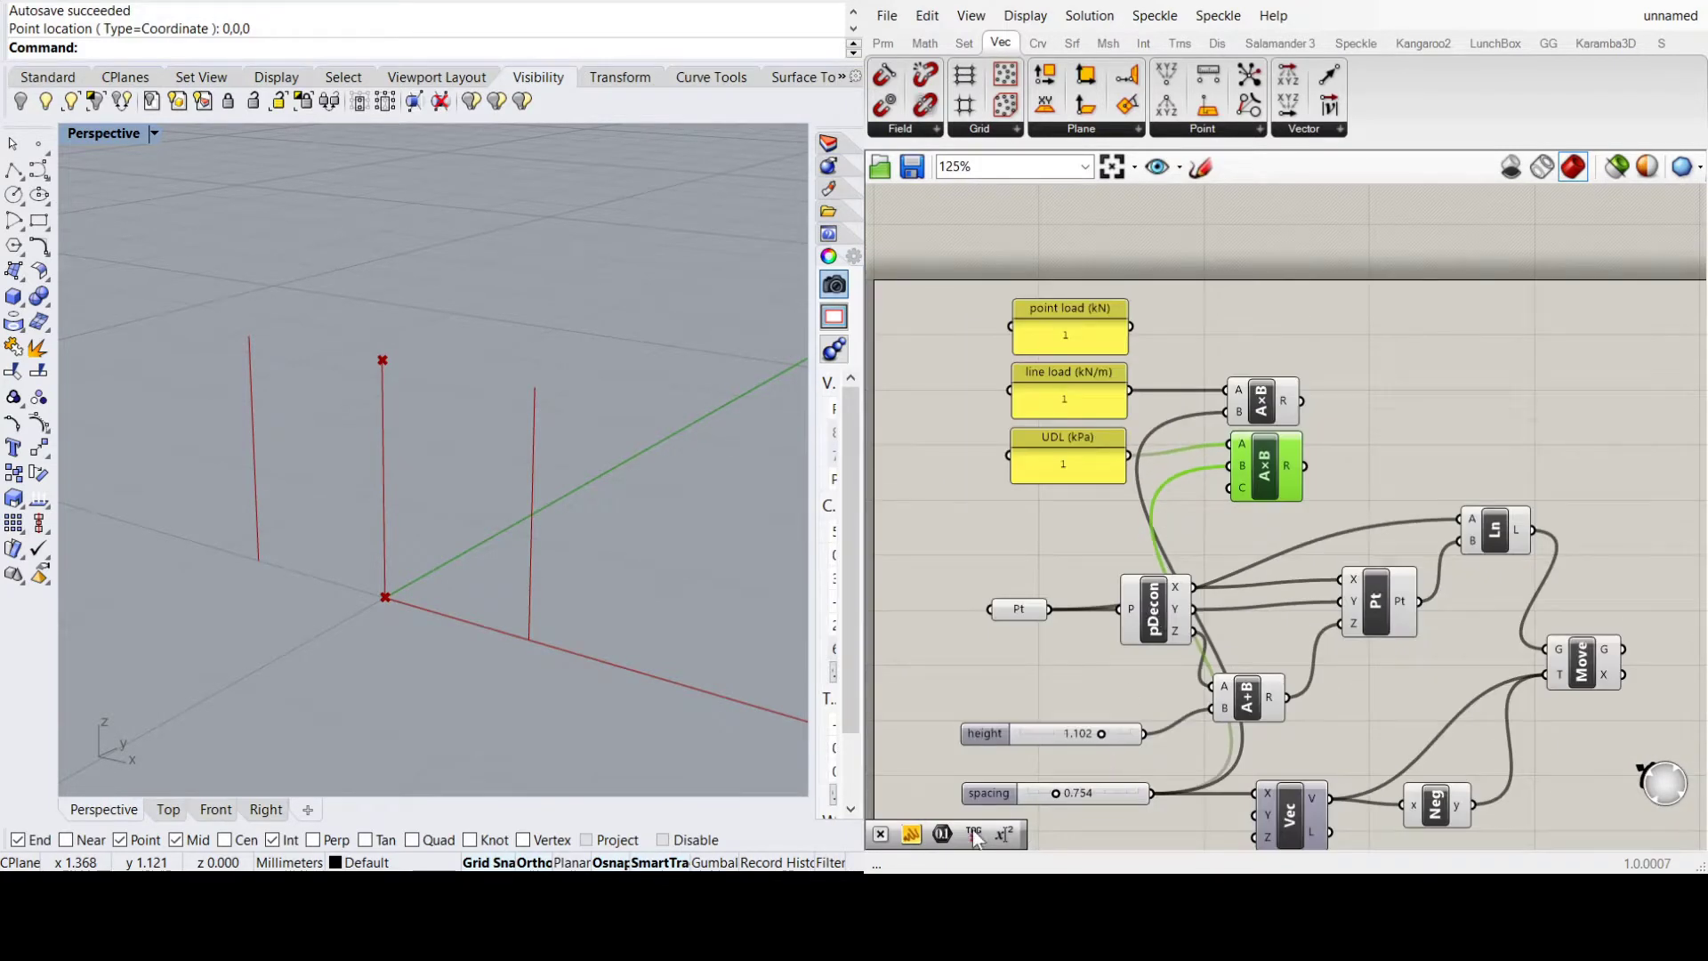
pyautogui.scroll(5, 1196, 539)
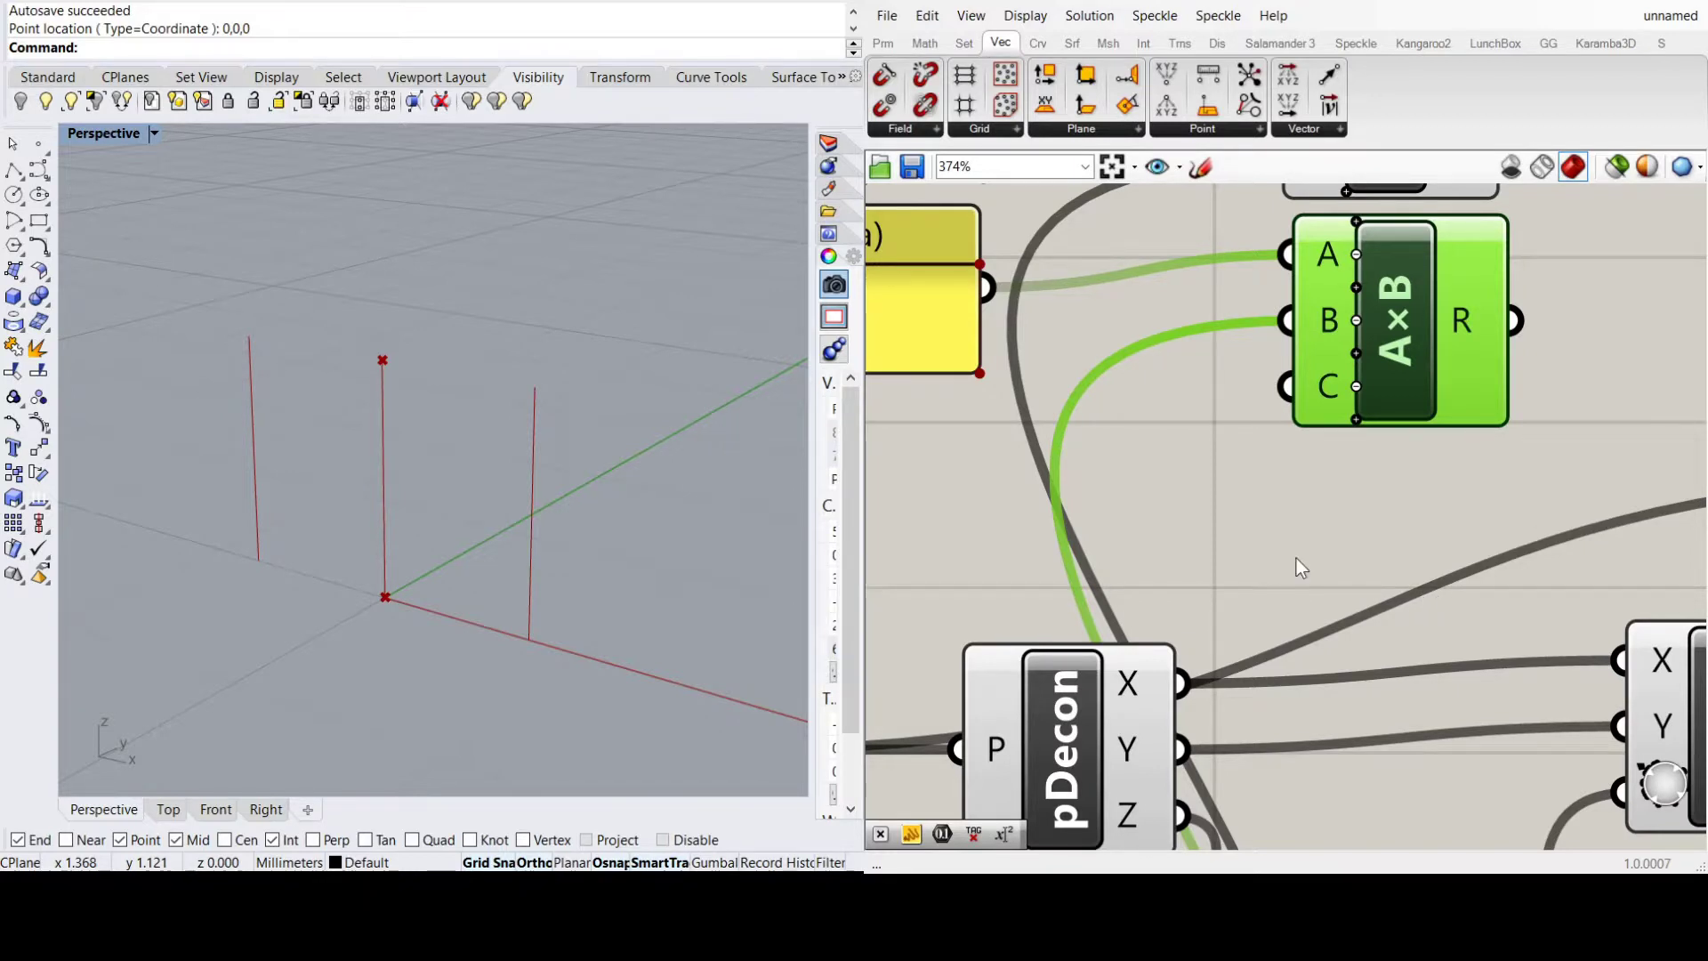
pyautogui.click(1206, 624)
pyautogui.scroll(-3, 1226, 557)
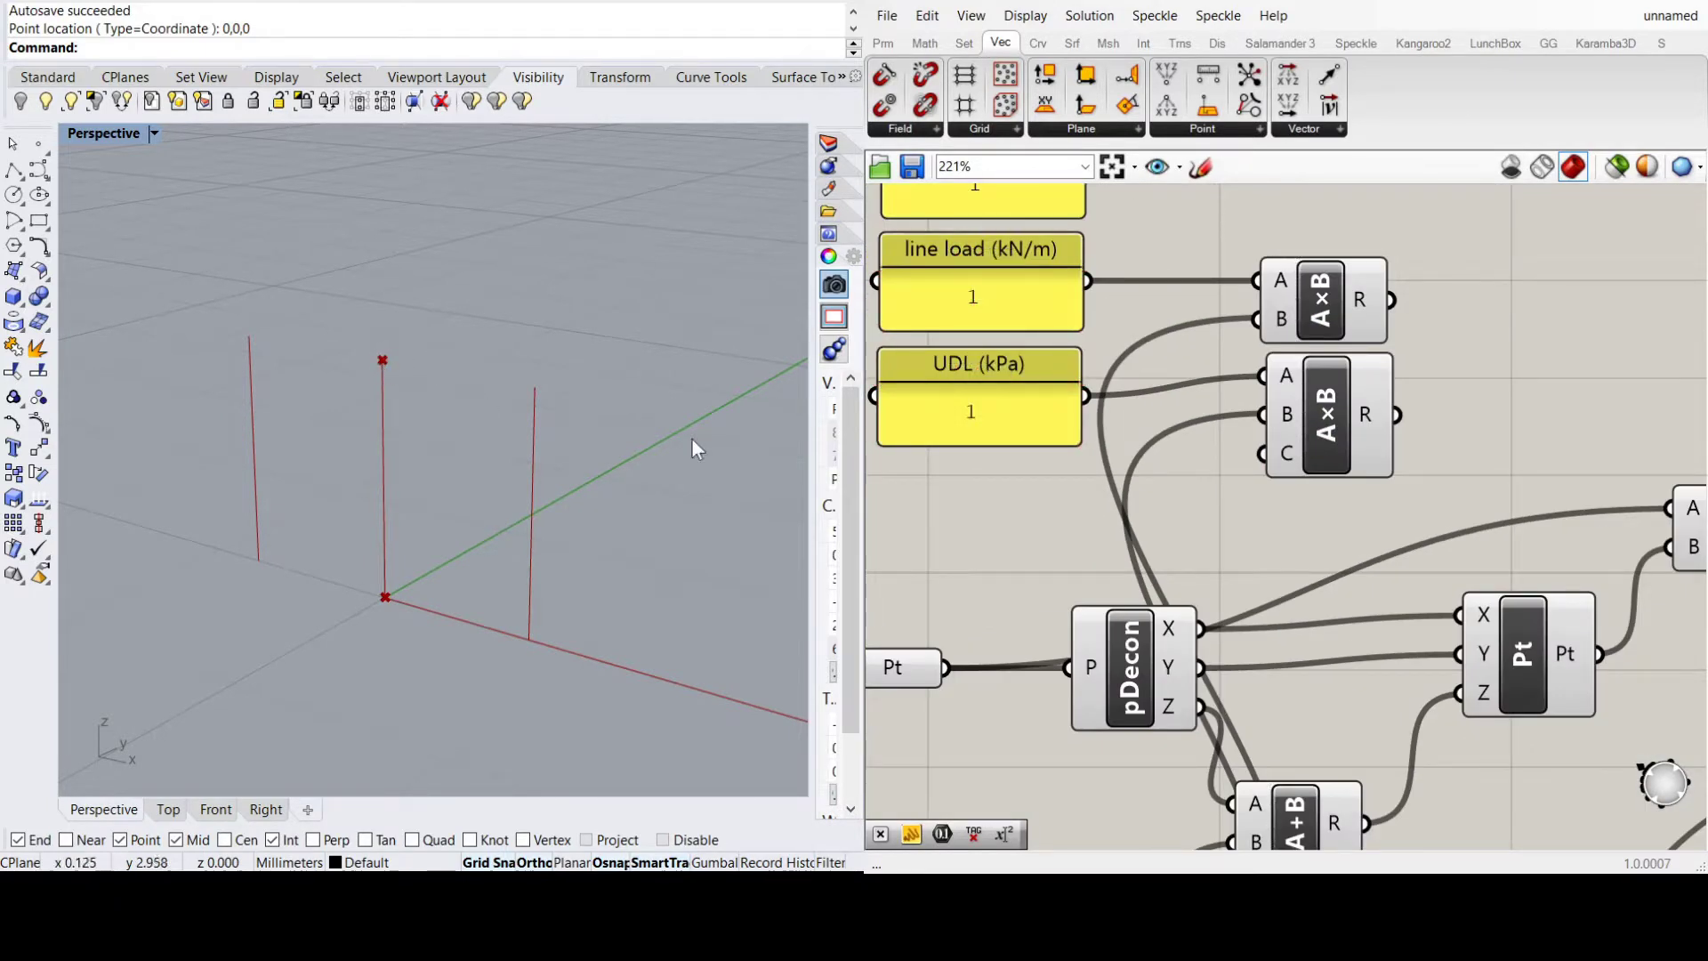
pyautogui.moveTo(1322, 420); pyautogui.dragTo(1320, 445)
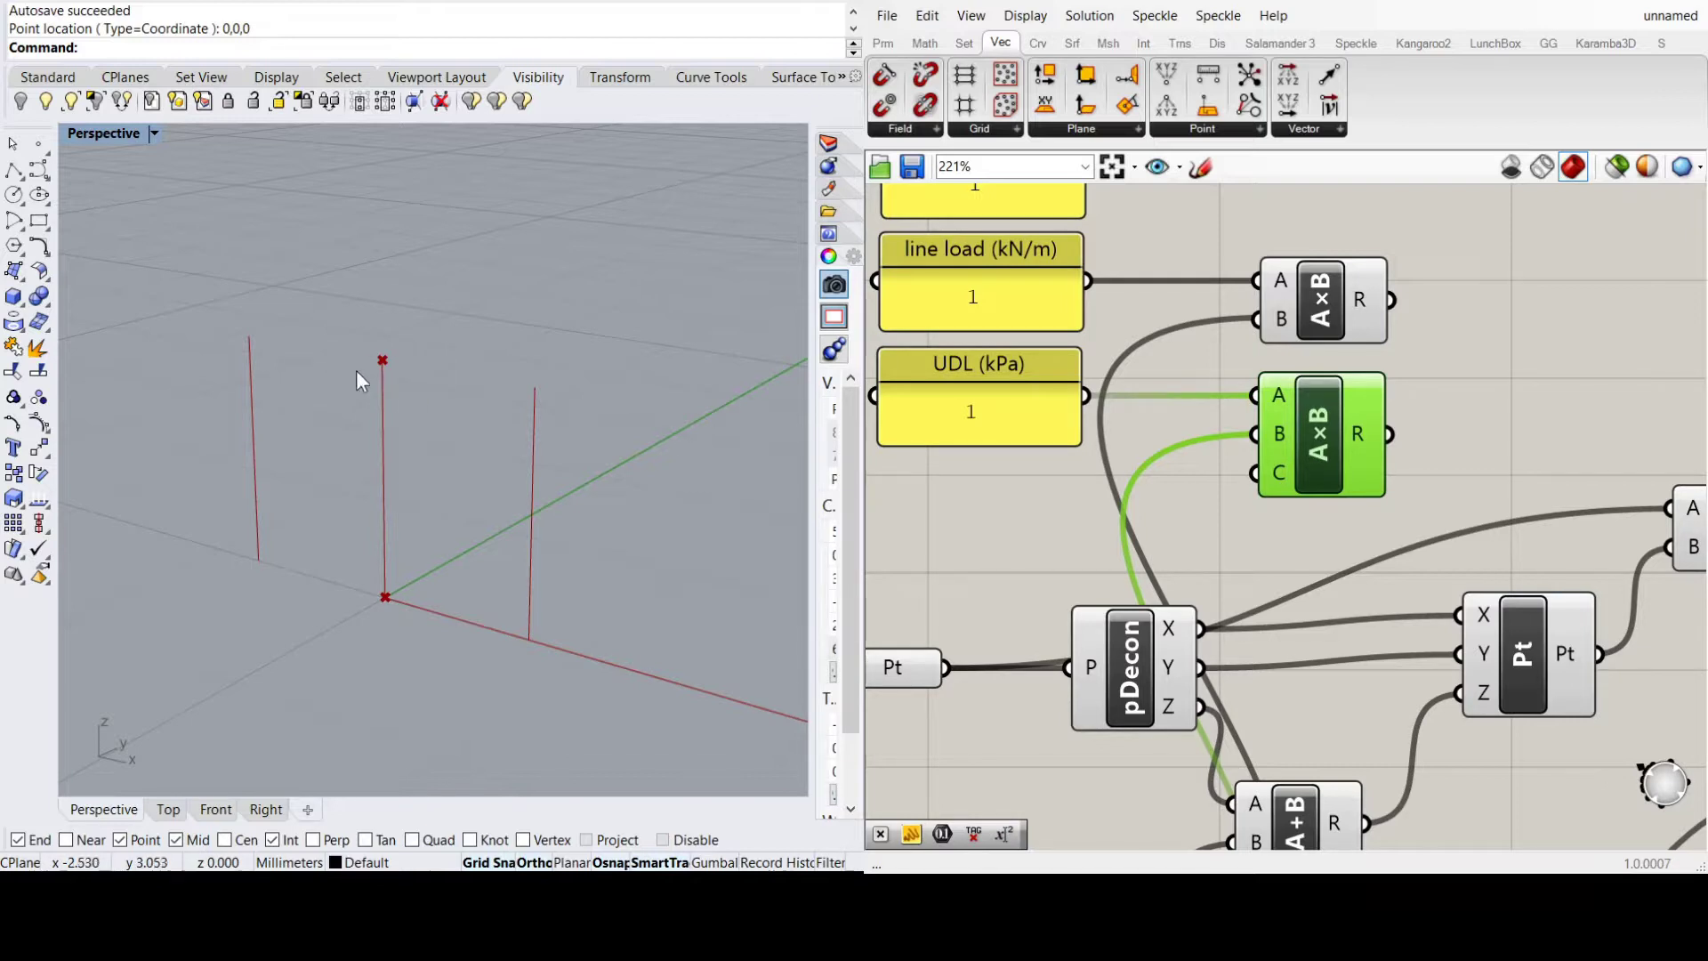
pyautogui.click(1142, 312)
pyautogui.scroll(-5, 1141, 308)
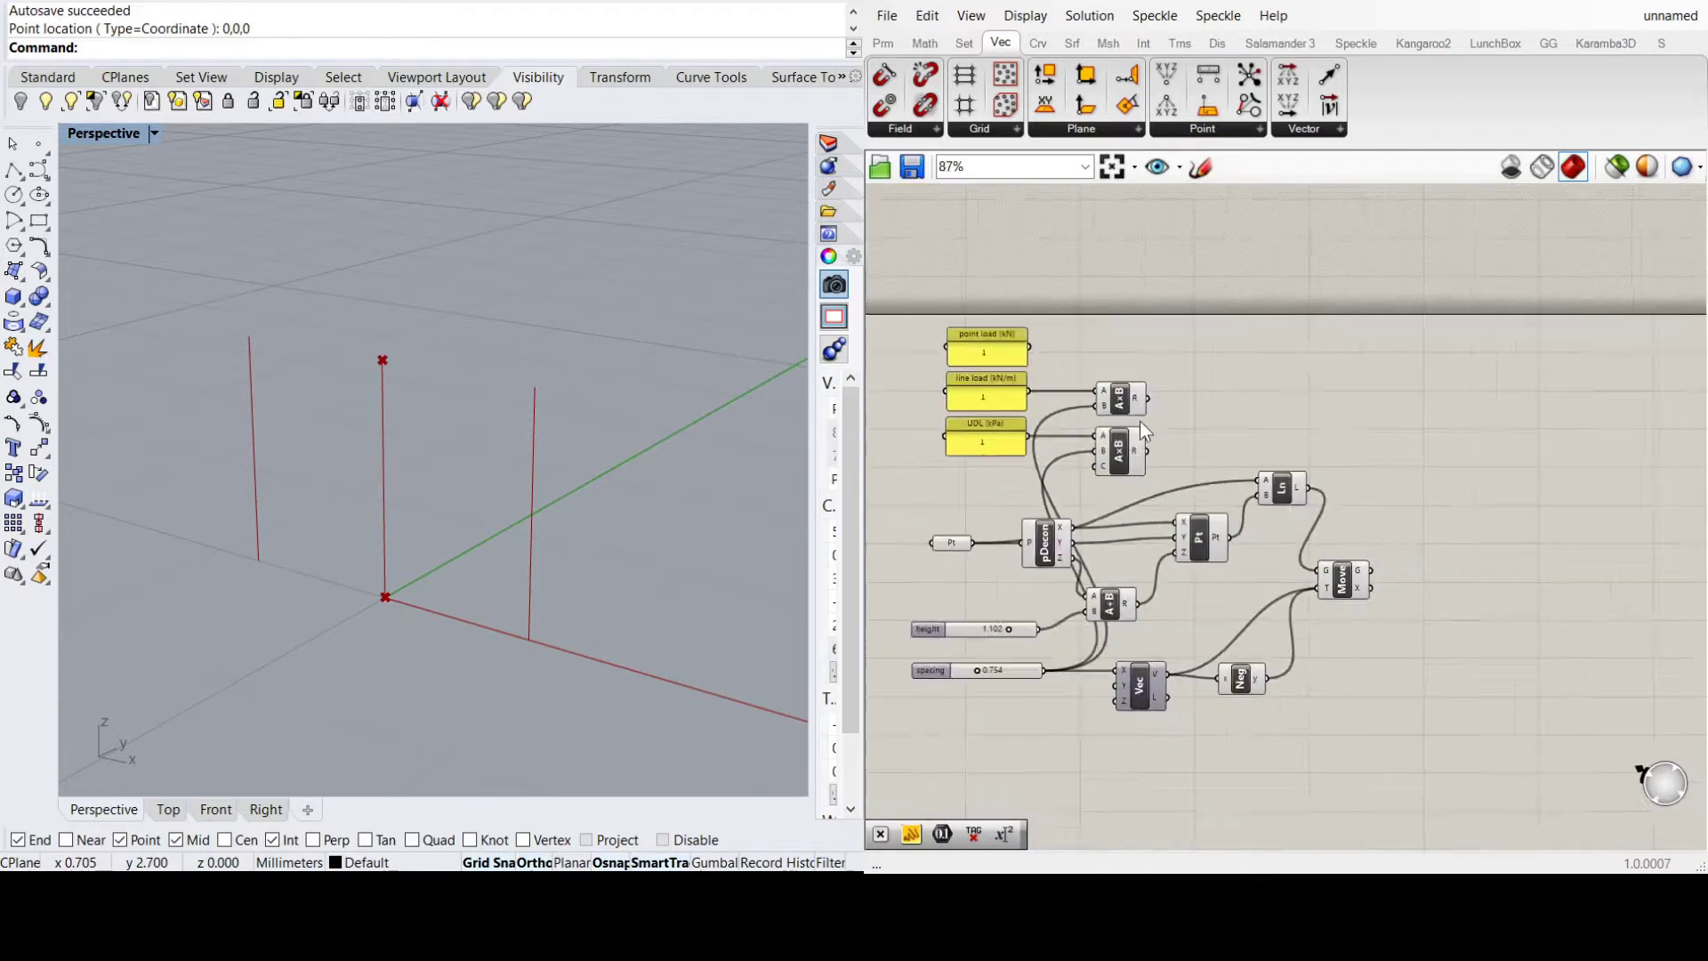
pyautogui.scroll(2, 1139, 420)
pyautogui.moveTo(1147, 483); pyautogui.dragTo(1230, 443, button='right')
pyautogui.scroll(-2, 1229, 443)
pyautogui.scroll(1, 1229, 443)
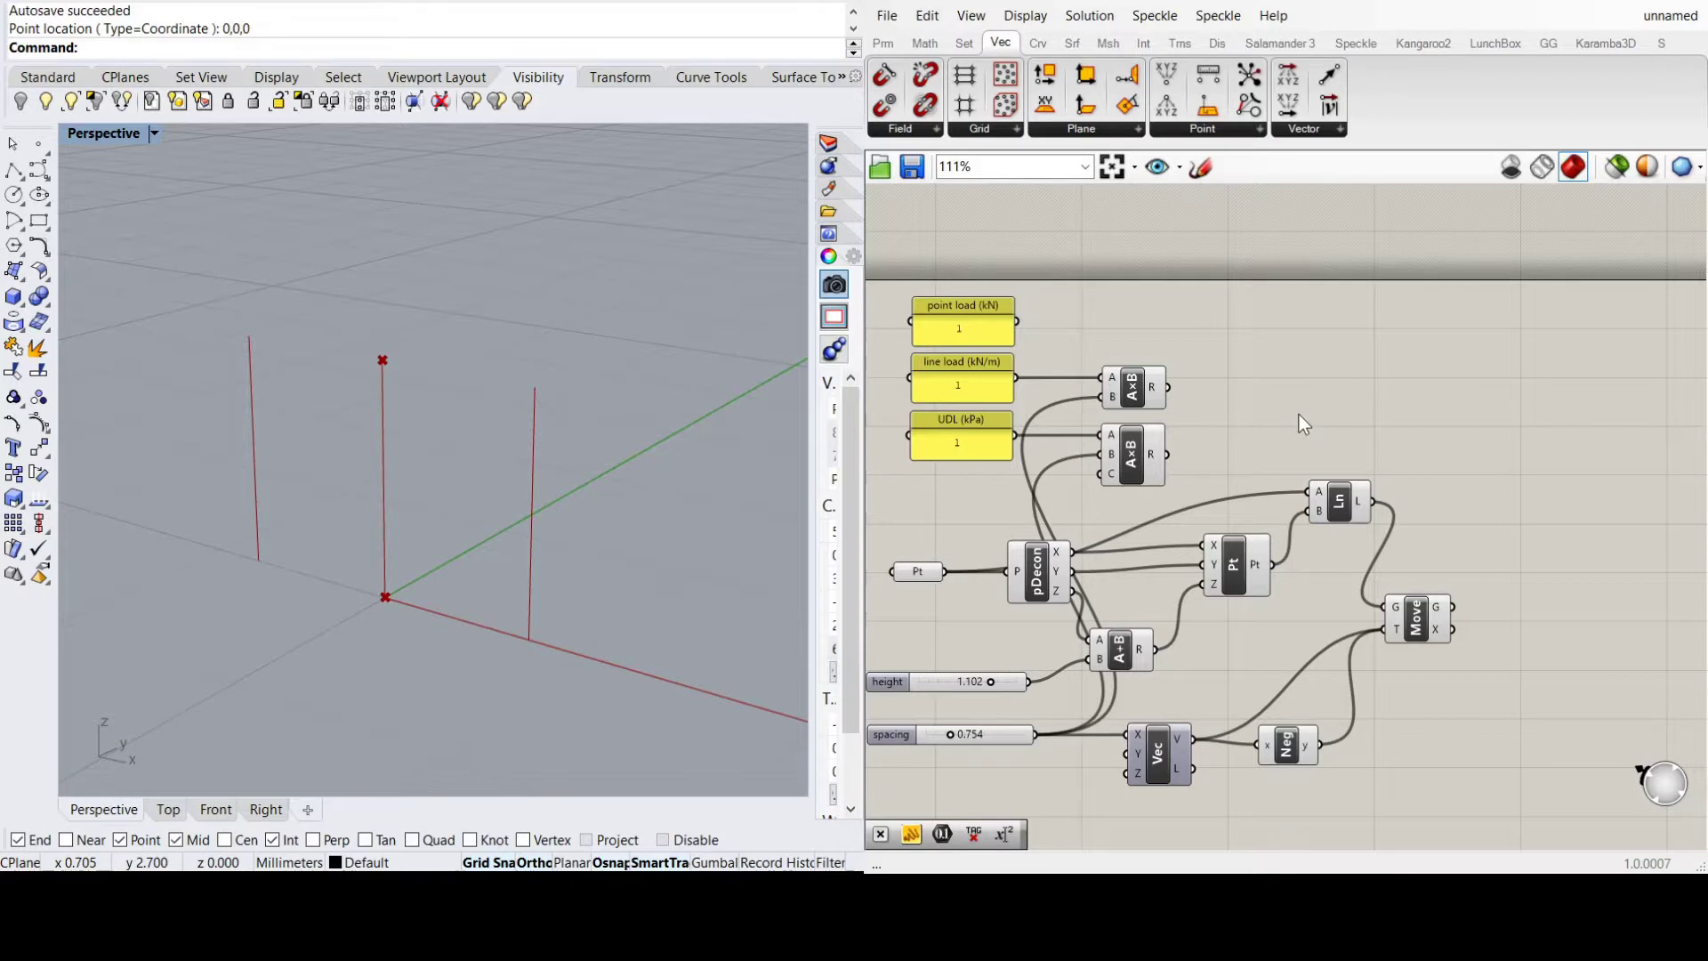
# Add a '*' component and wire the point load and both load products into it
pyautogui.doubleClick(1264, 359)
pyautogui.write('*')
pyautogui.press('Return')
pyautogui.moveTo(1264, 361); pyautogui.dragTo(1272, 390)
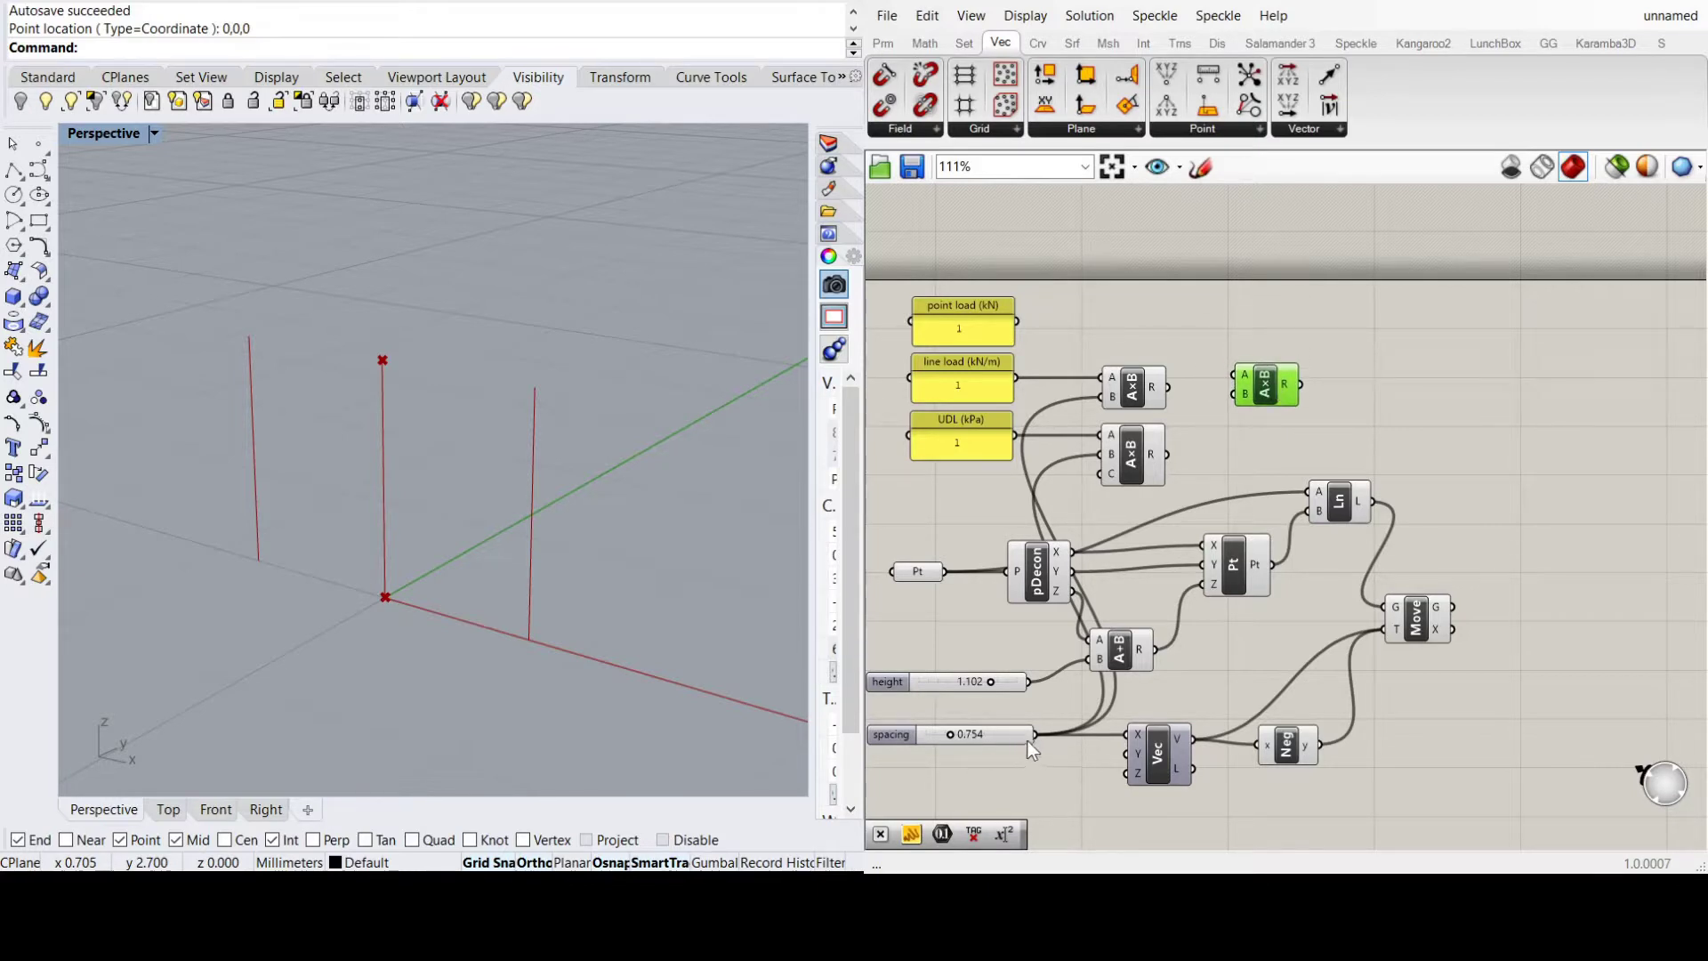
pyautogui.moveTo(1029, 681); pyautogui.dragTo(1234, 395)
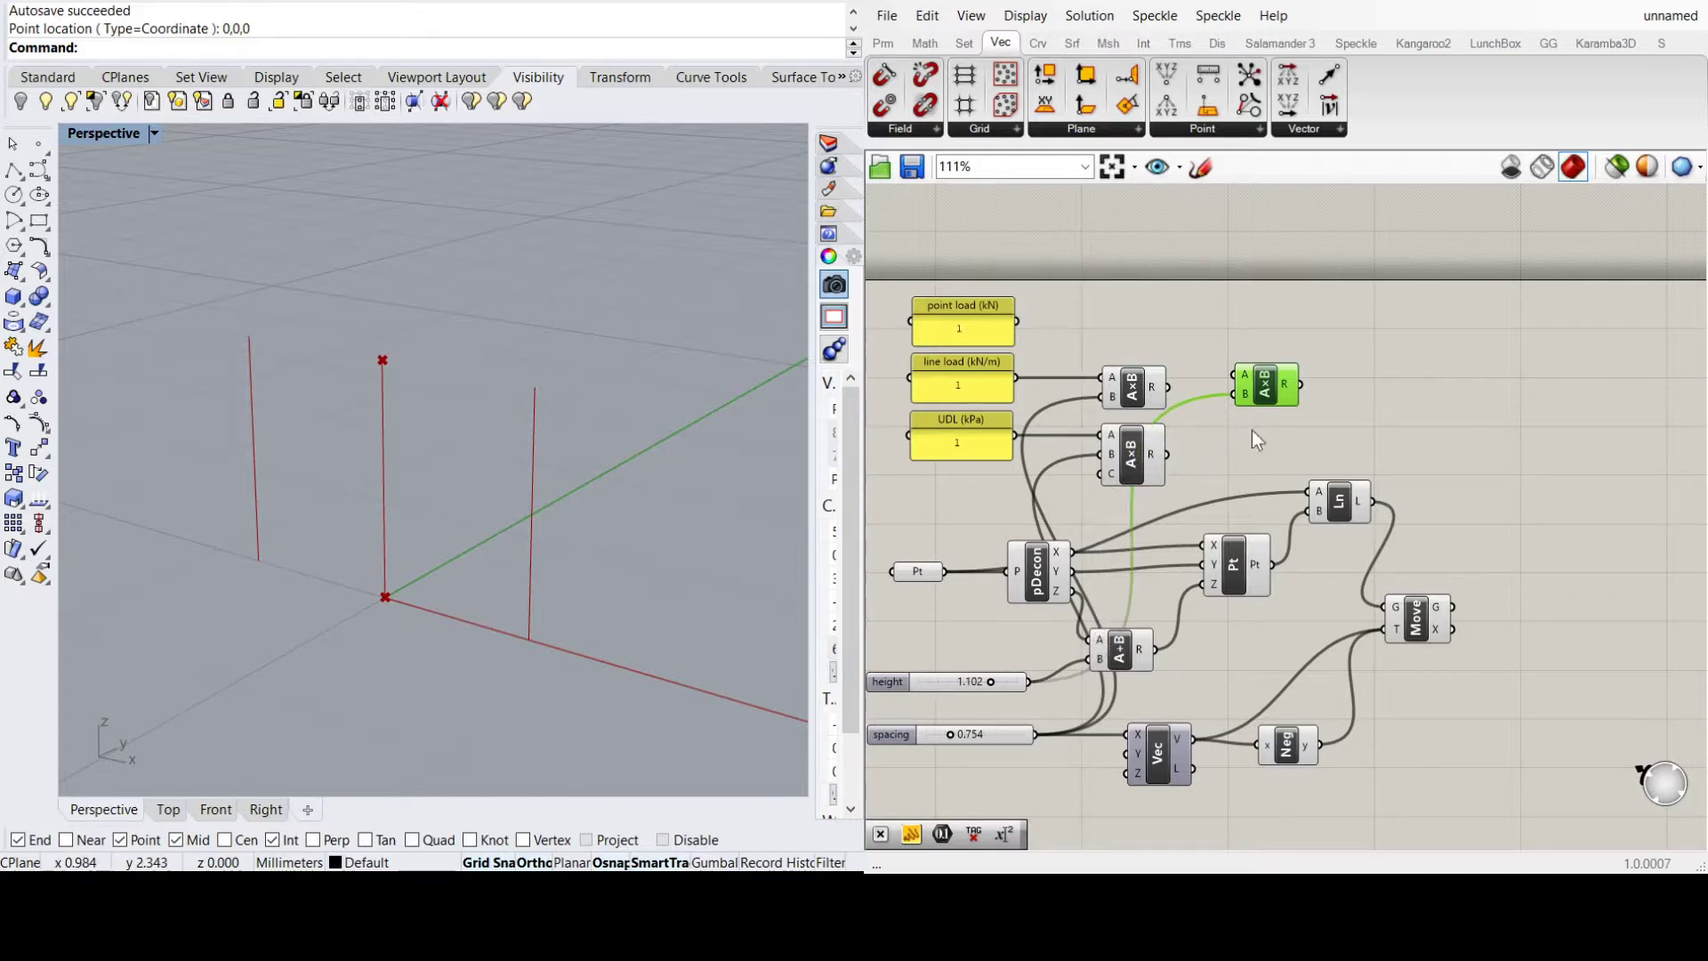
pyautogui.moveTo(1018, 322); pyautogui.dragTo(1236, 373)
pyautogui.moveTo(1172, 391); pyautogui.dragTo(1233, 374)
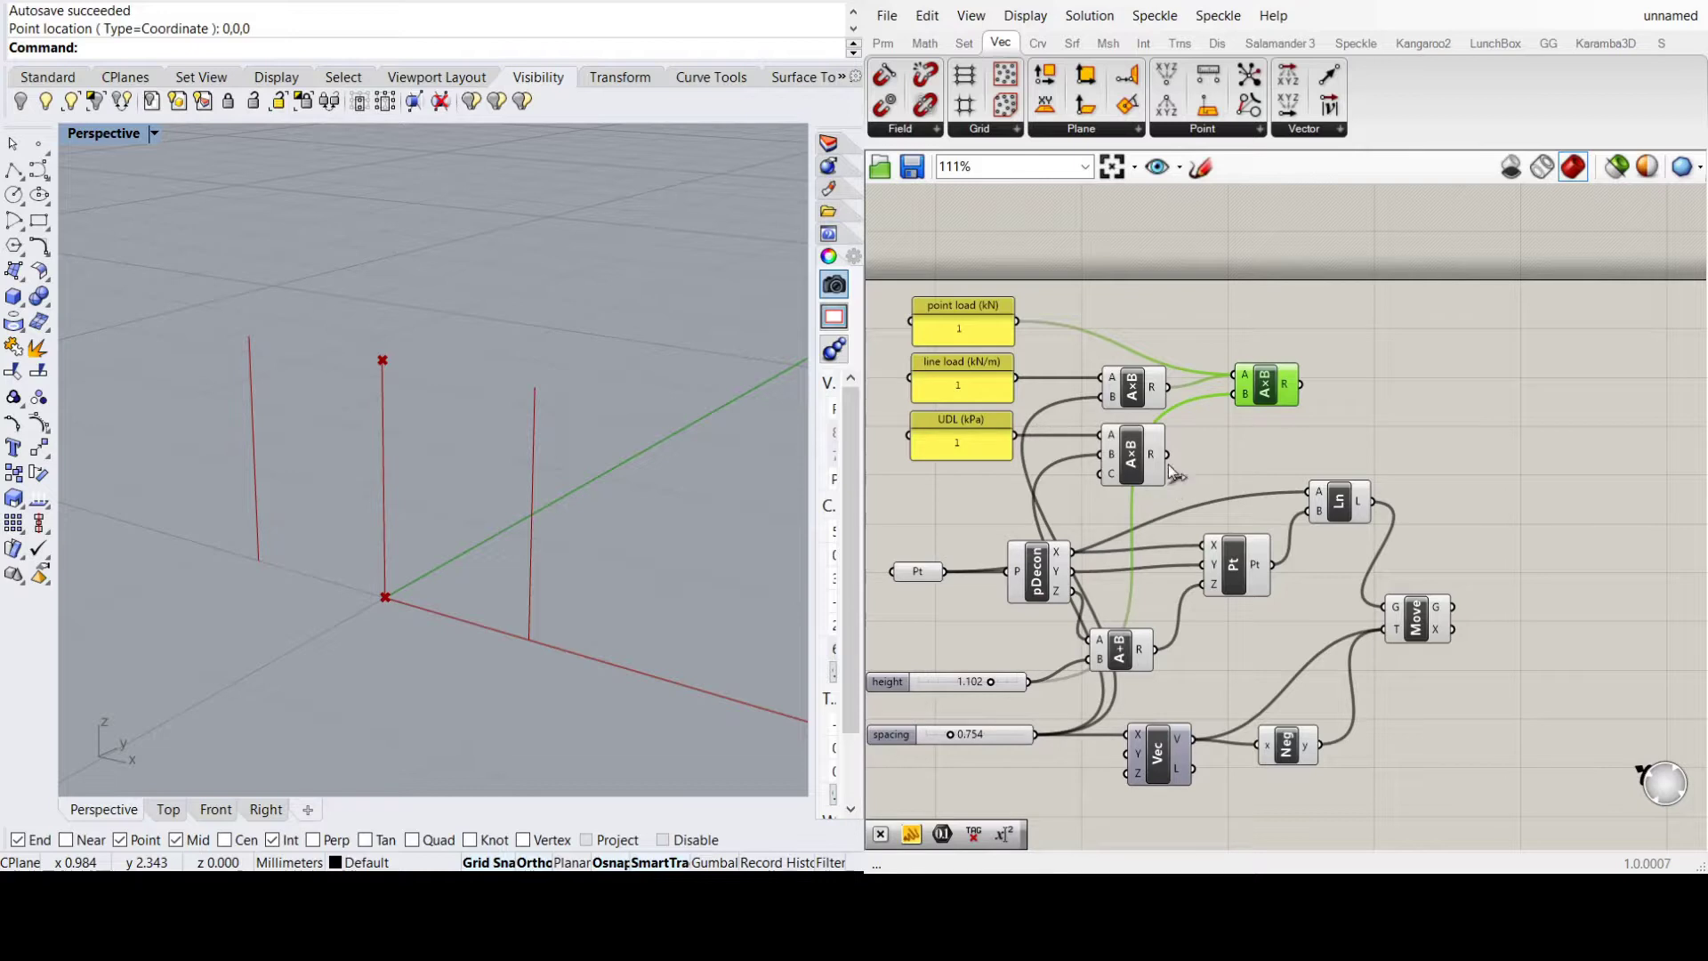
pyautogui.moveTo(1167, 455); pyautogui.dragTo(1226, 374)
pyautogui.click(1389, 386)
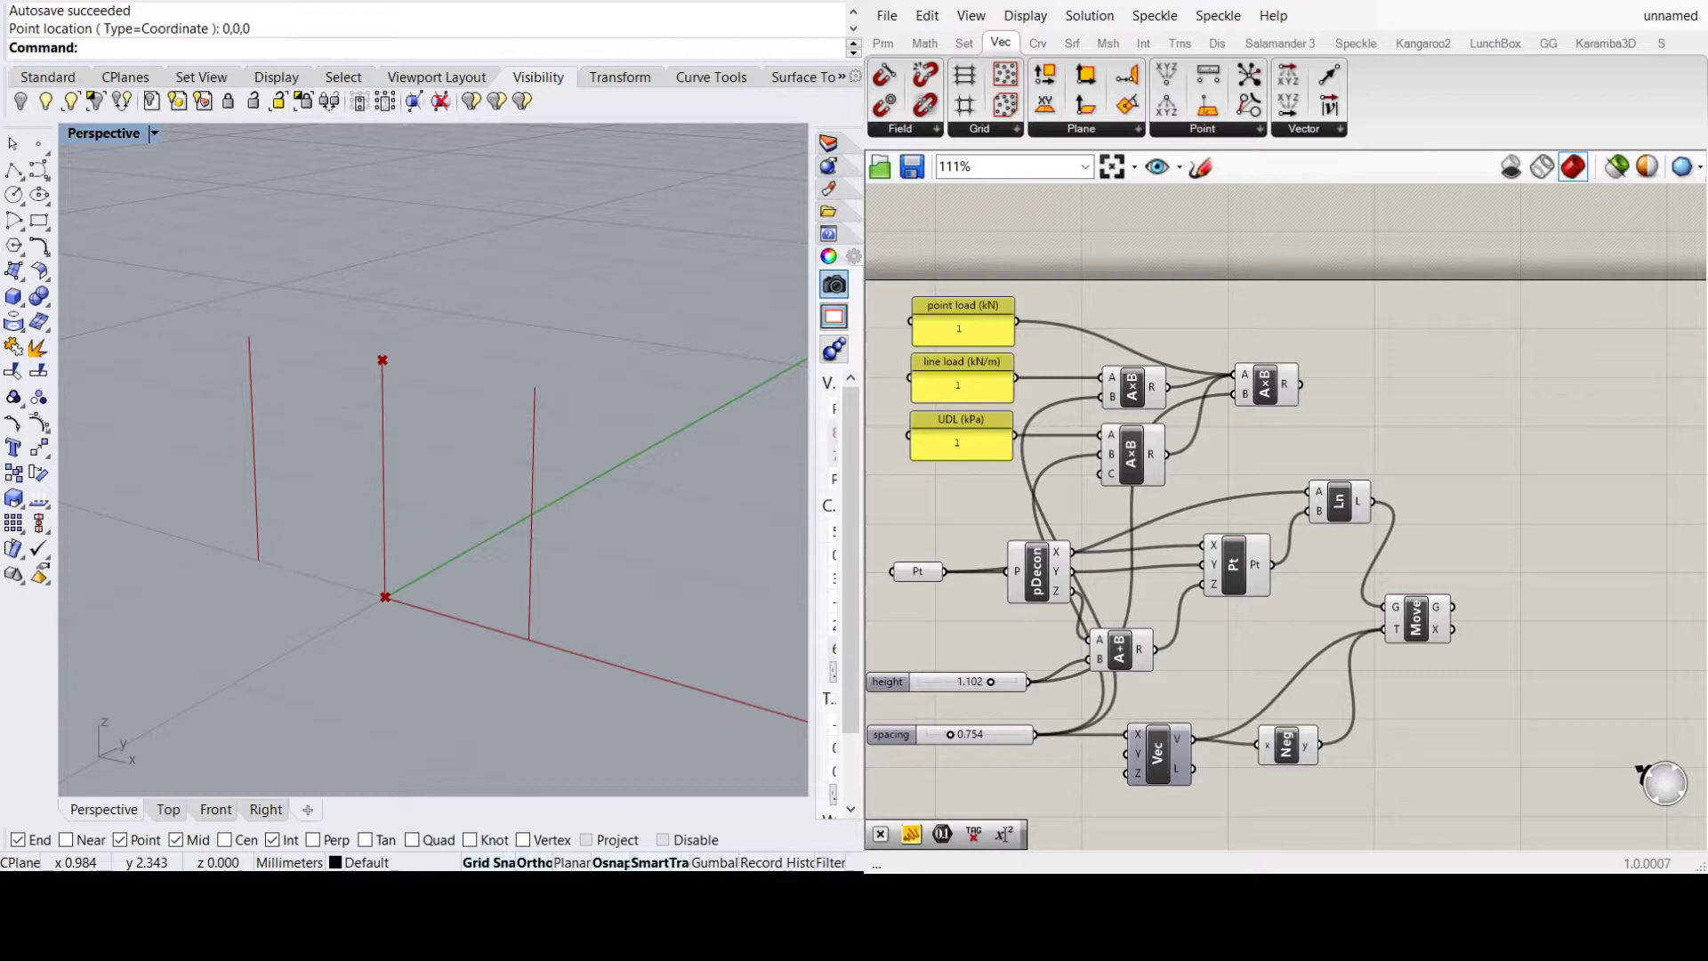
pyautogui.scroll(-1, 1368, 415)
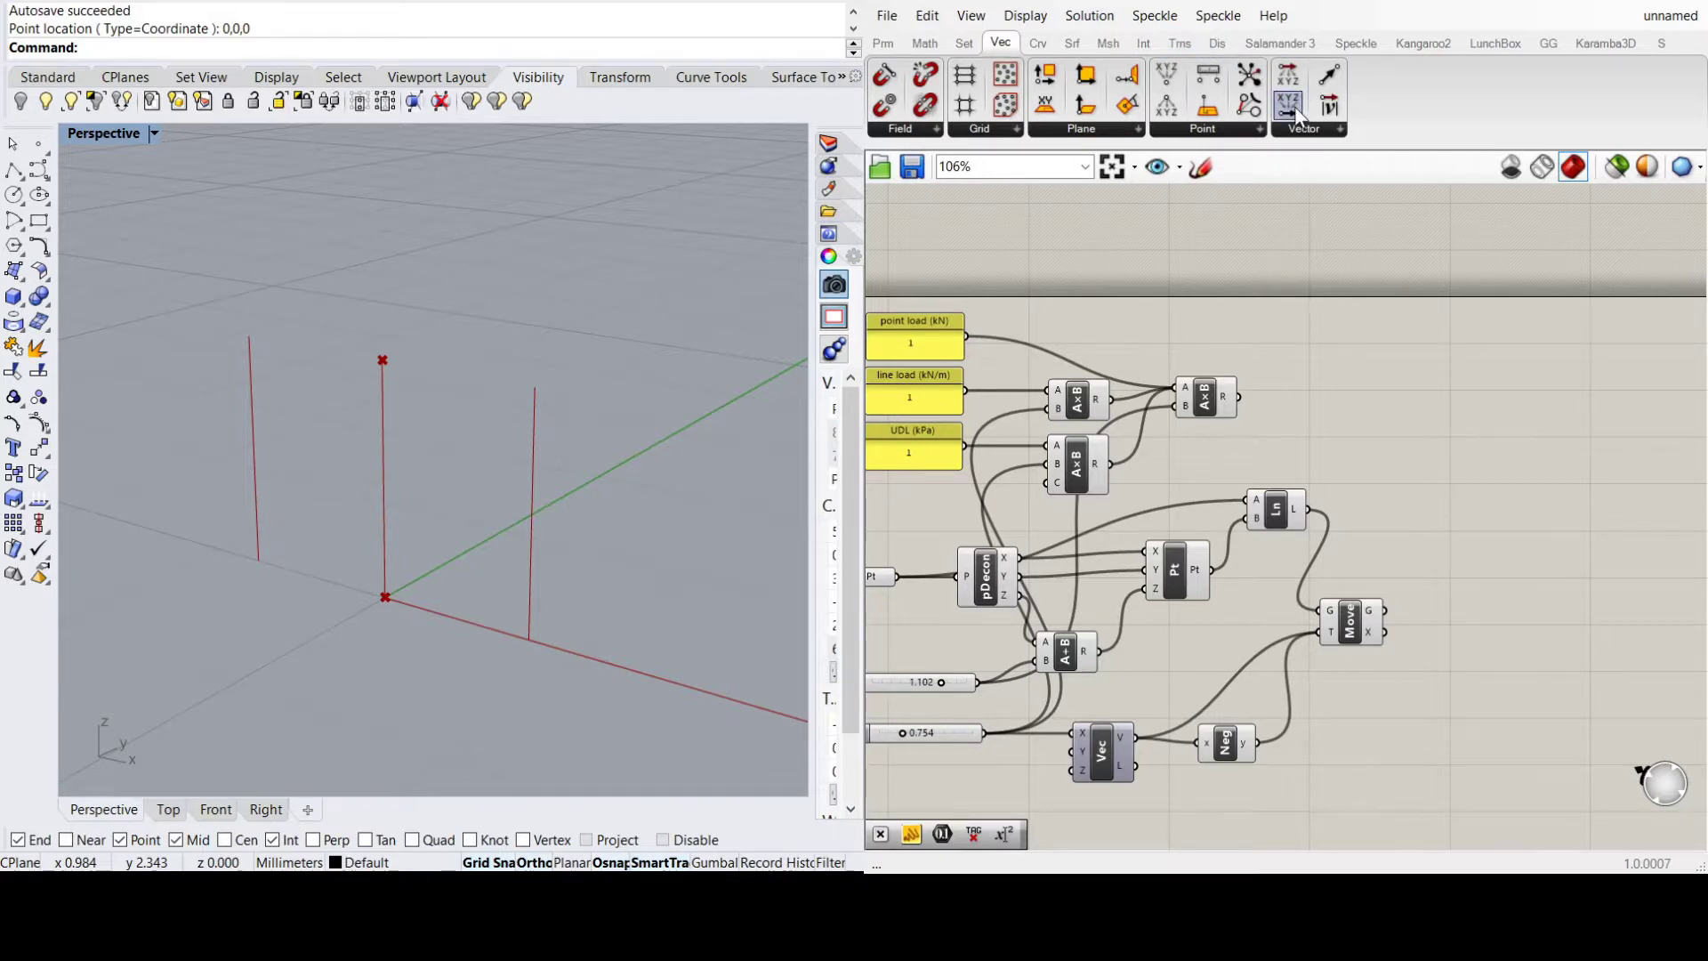
# Add a Vector XYZ using the combined load as its Y value
pyautogui.moveTo(1296, 114); pyautogui.dragTo(1350, 427)
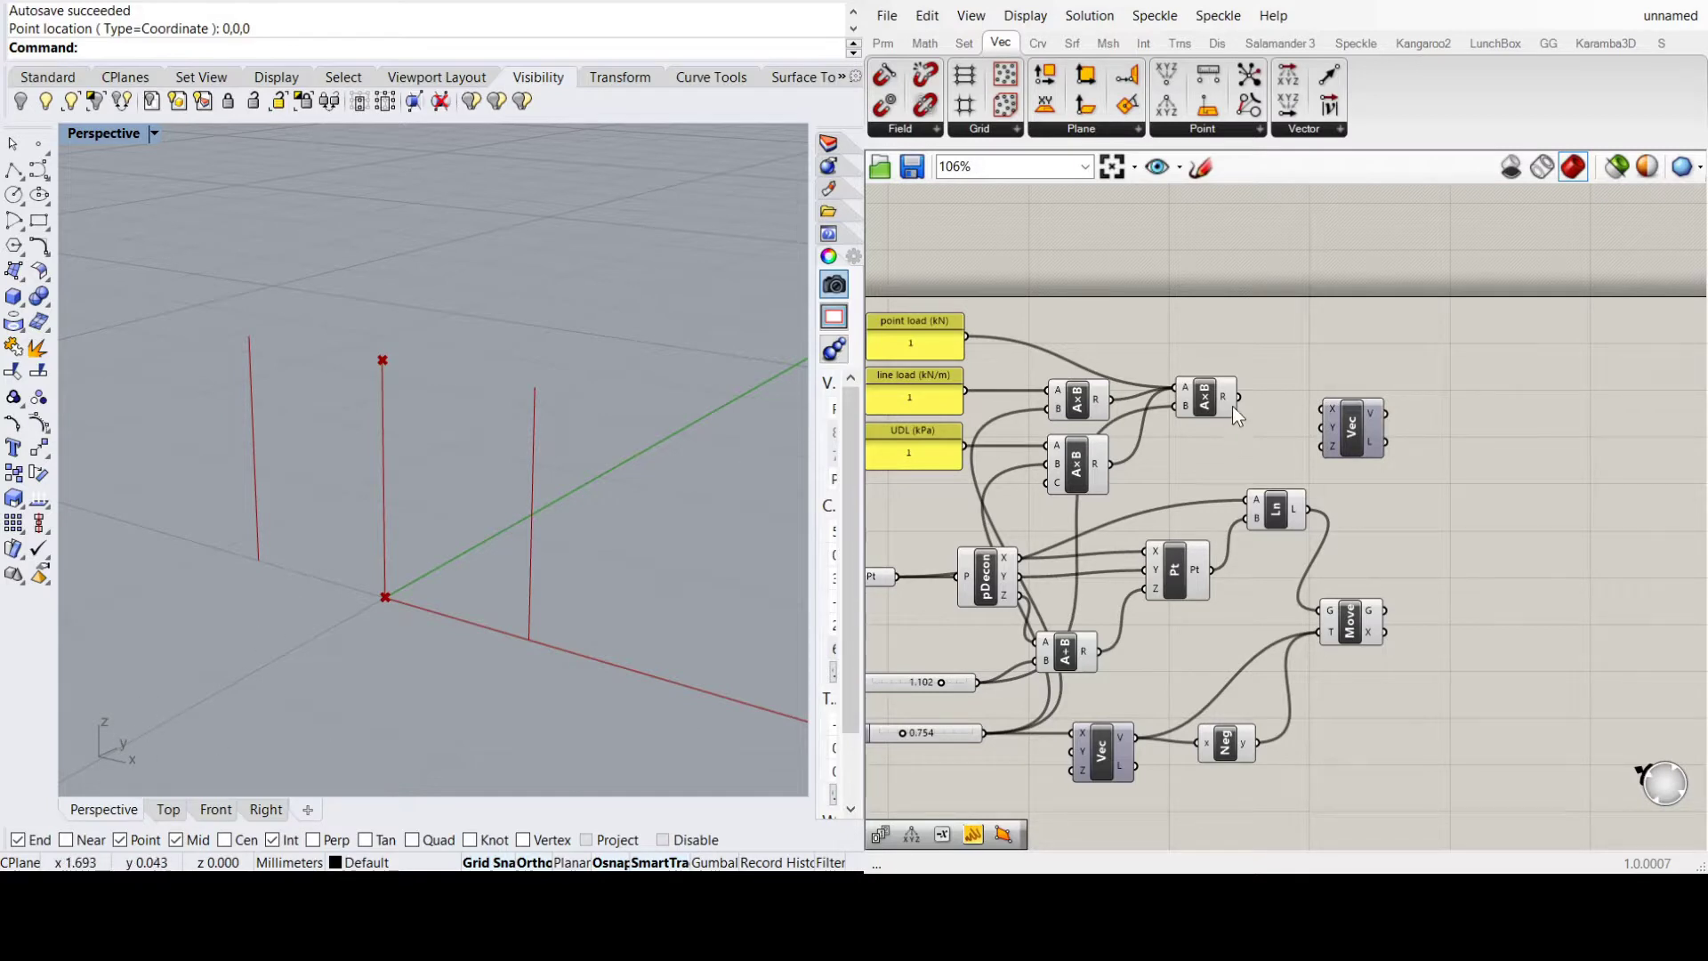
pyautogui.moveTo(1237, 397); pyautogui.dragTo(1341, 393)
pyautogui.click(1425, 383)
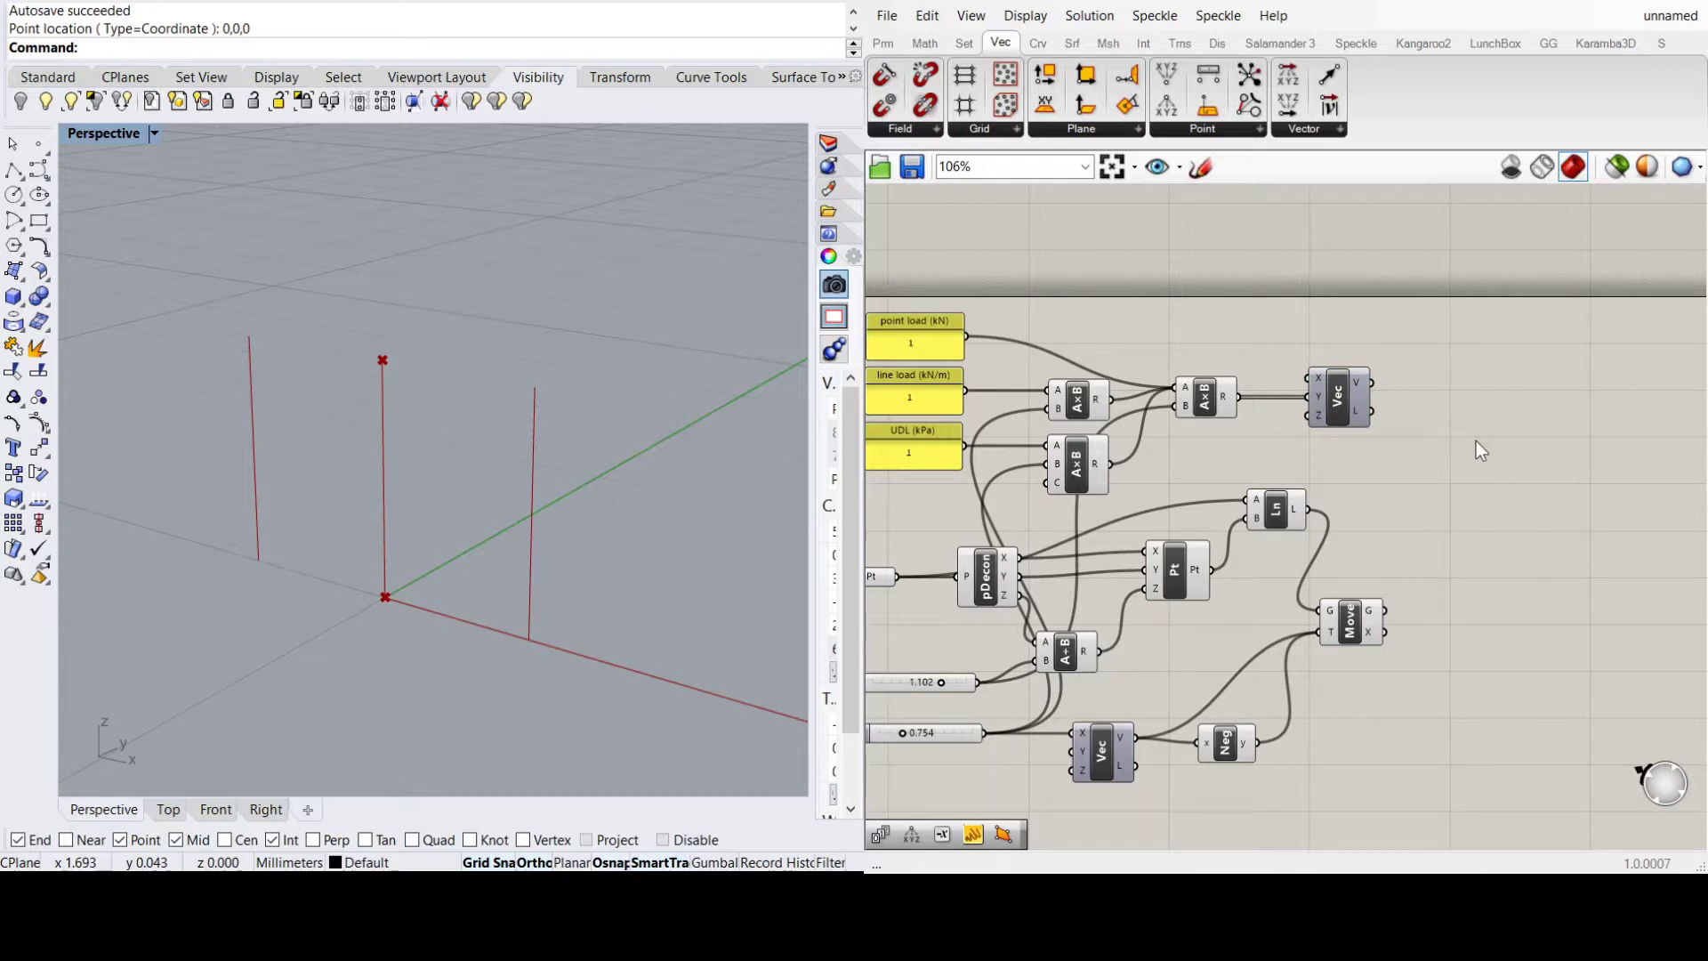
# Add a Move component that takes the base points as its geometry
pyautogui.click(1437, 402)
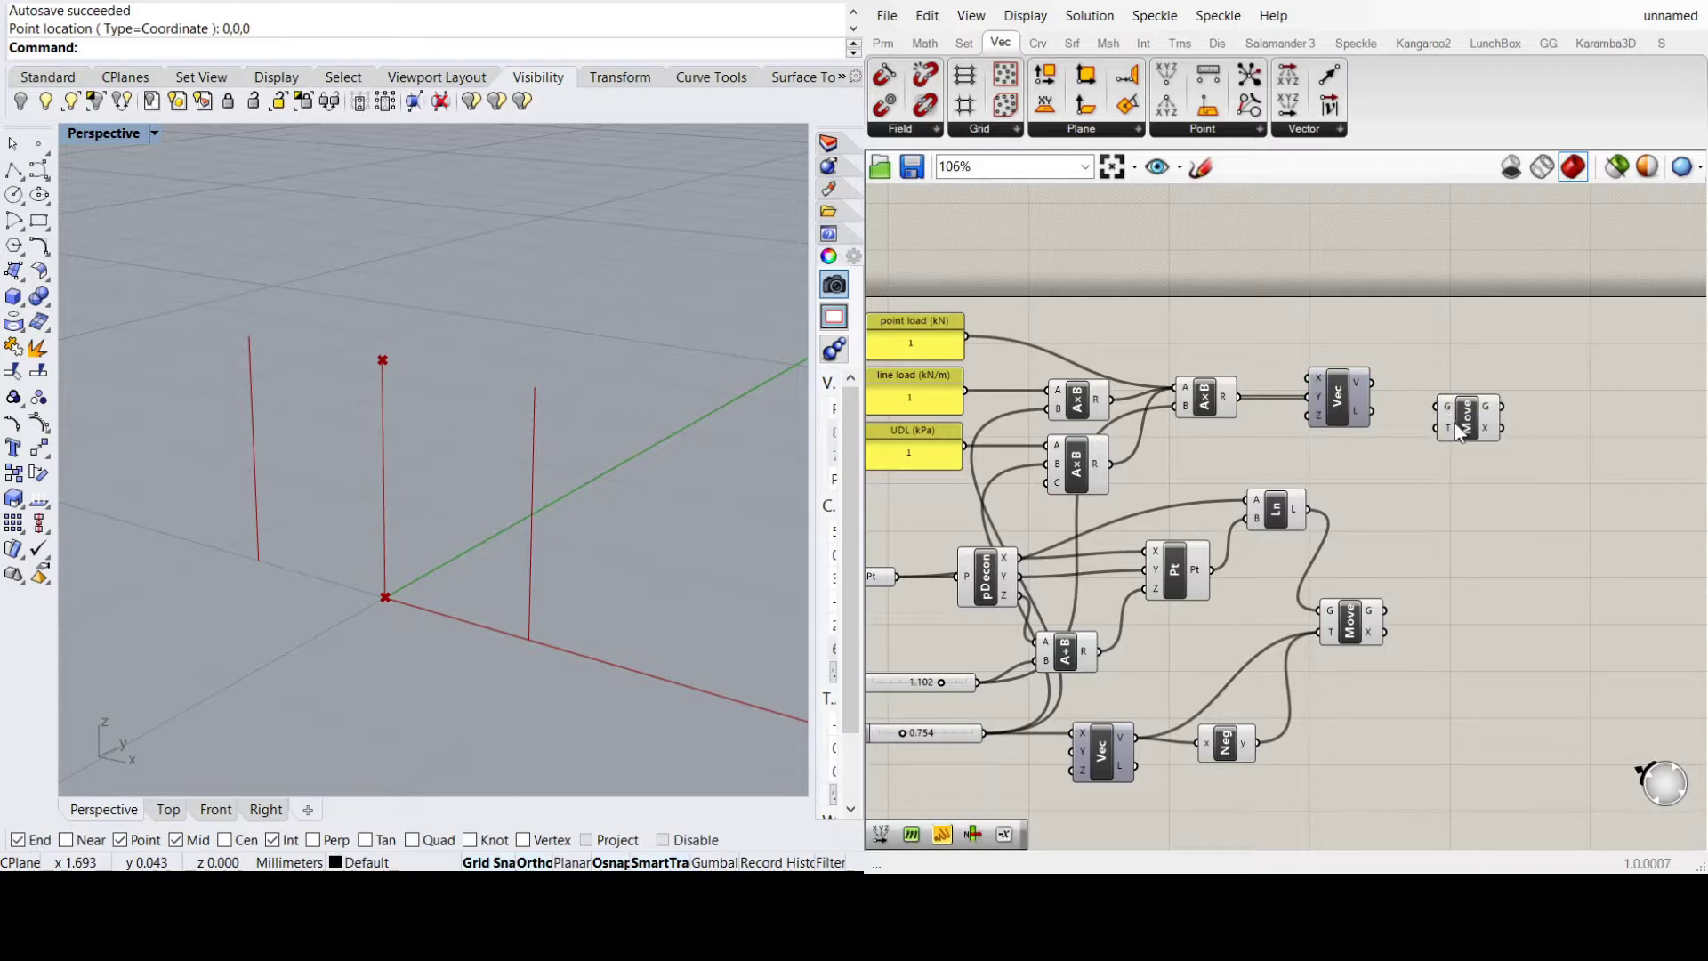
pyautogui.moveTo(1454, 423); pyautogui.dragTo(1473, 421)
pyautogui.moveTo(895, 576); pyautogui.dragTo(1448, 430)
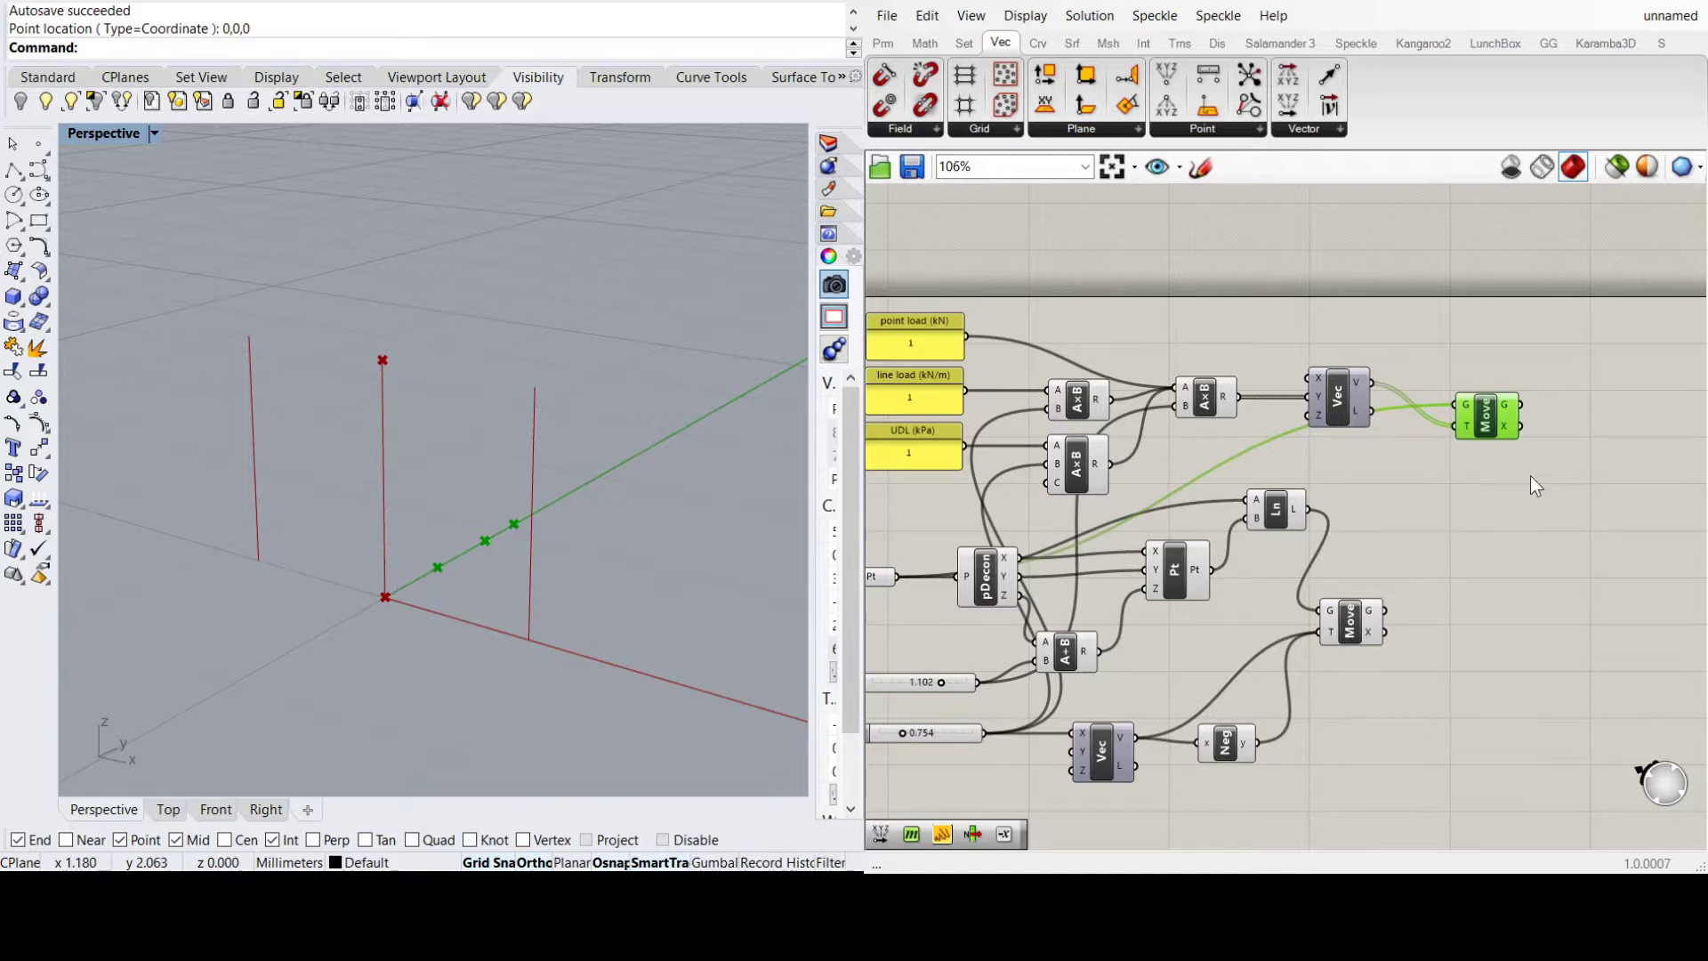
pyautogui.moveTo(1501, 425); pyautogui.dragTo(1495, 422)
pyautogui.click(1504, 491)
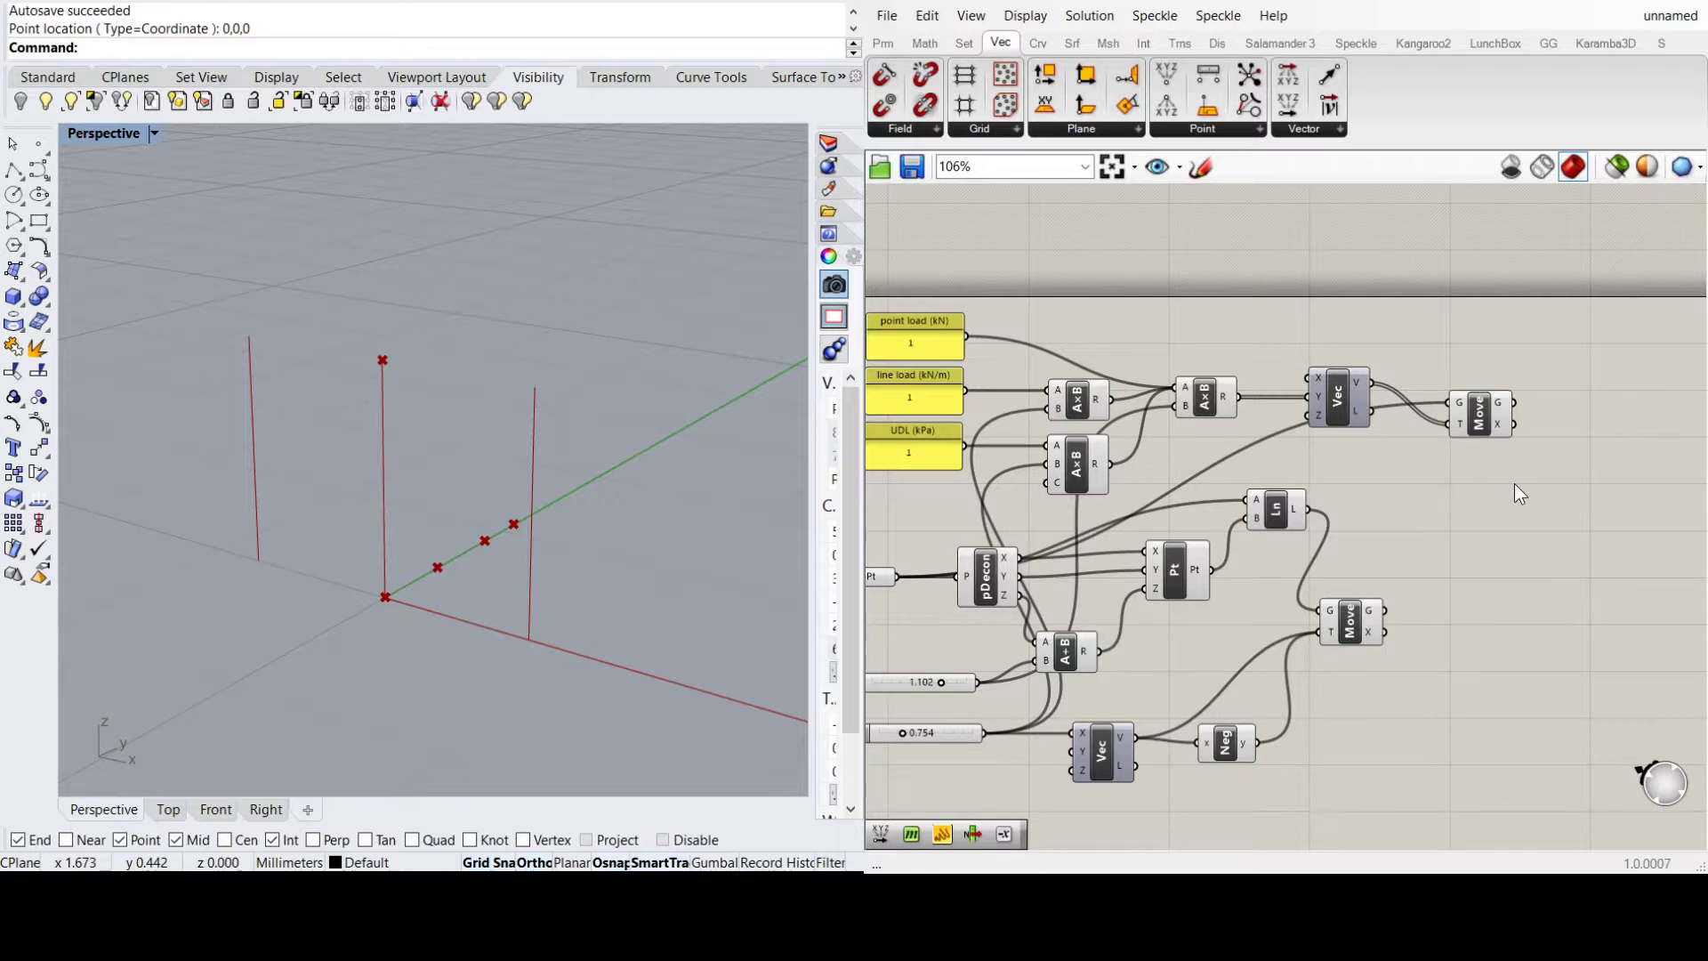
# Add a Srf4Pt surface with the post points as corners A and B and the moved points as C
pyautogui.click(1072, 43)
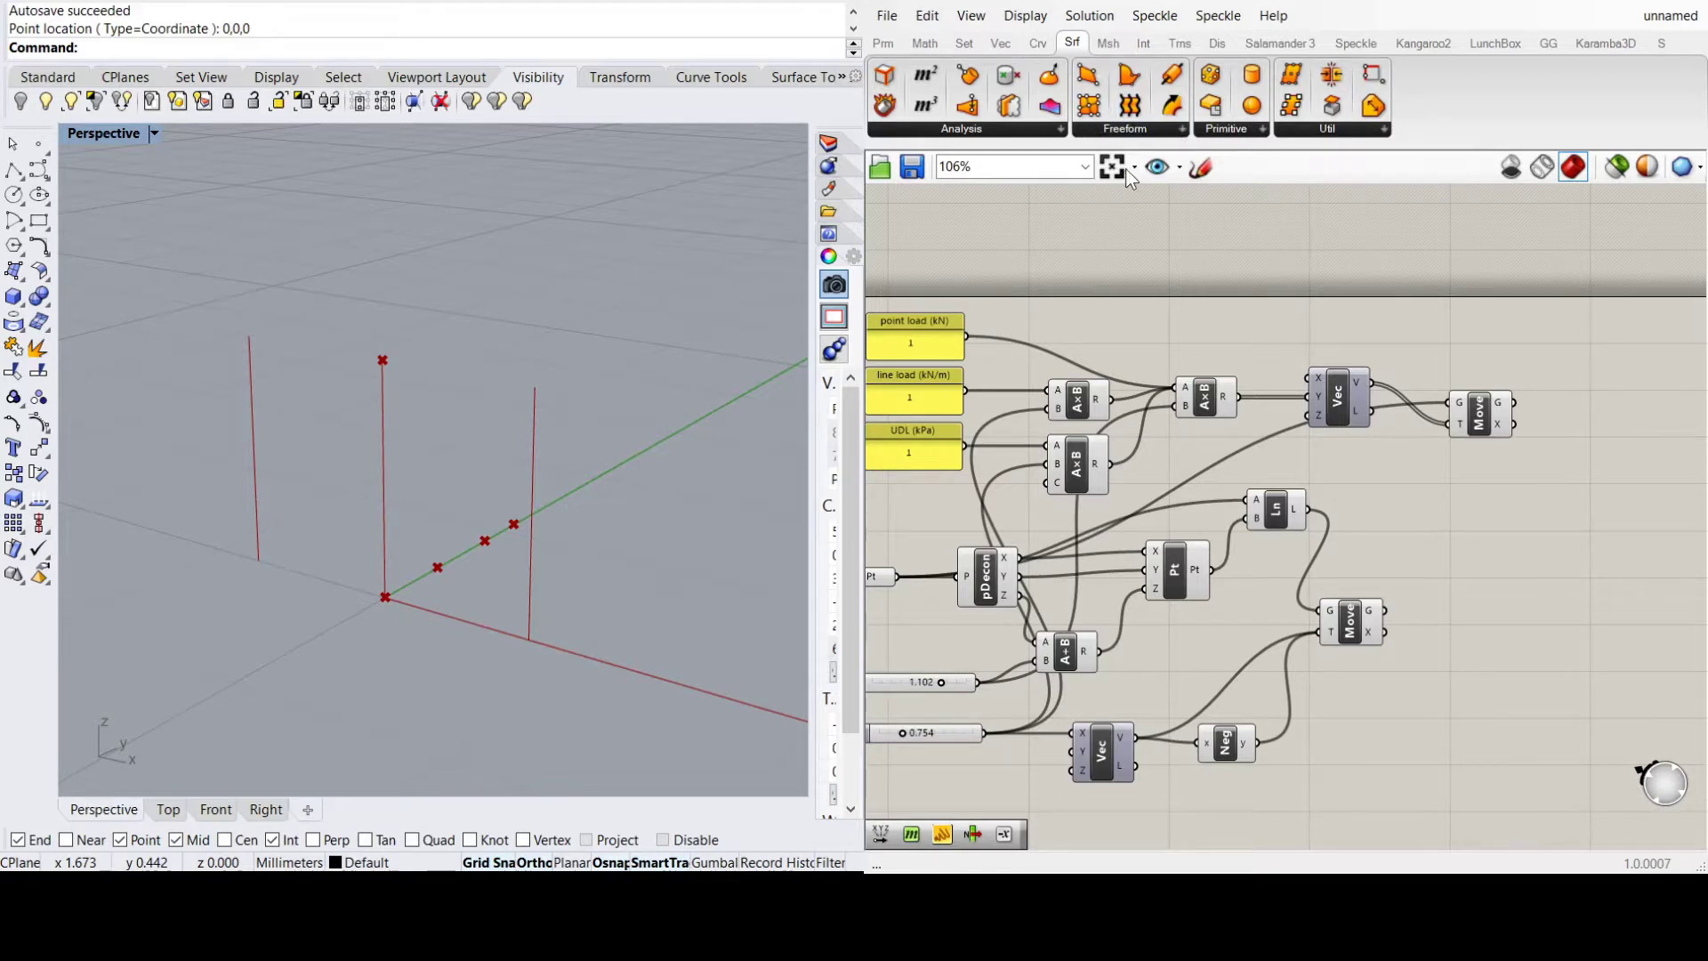
pyautogui.moveTo(1472, 583); pyautogui.dragTo(1490, 537)
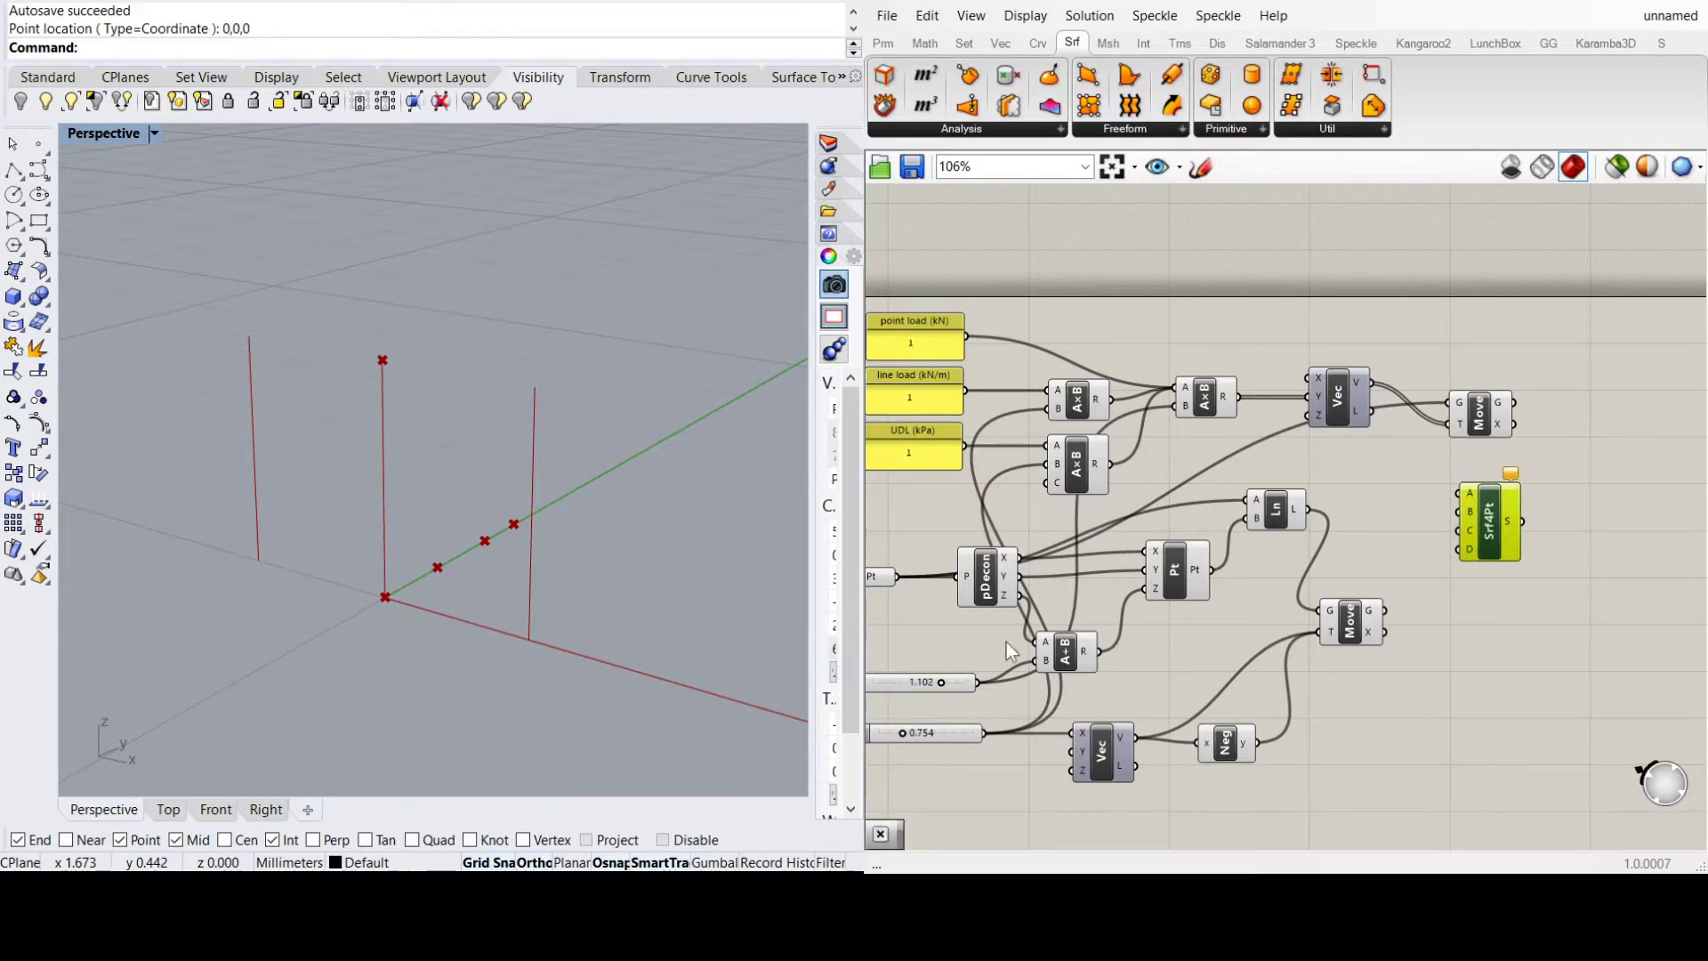
pyautogui.moveTo(897, 578); pyautogui.dragTo(1459, 493)
pyautogui.moveTo(1213, 574); pyautogui.dragTo(1460, 511)
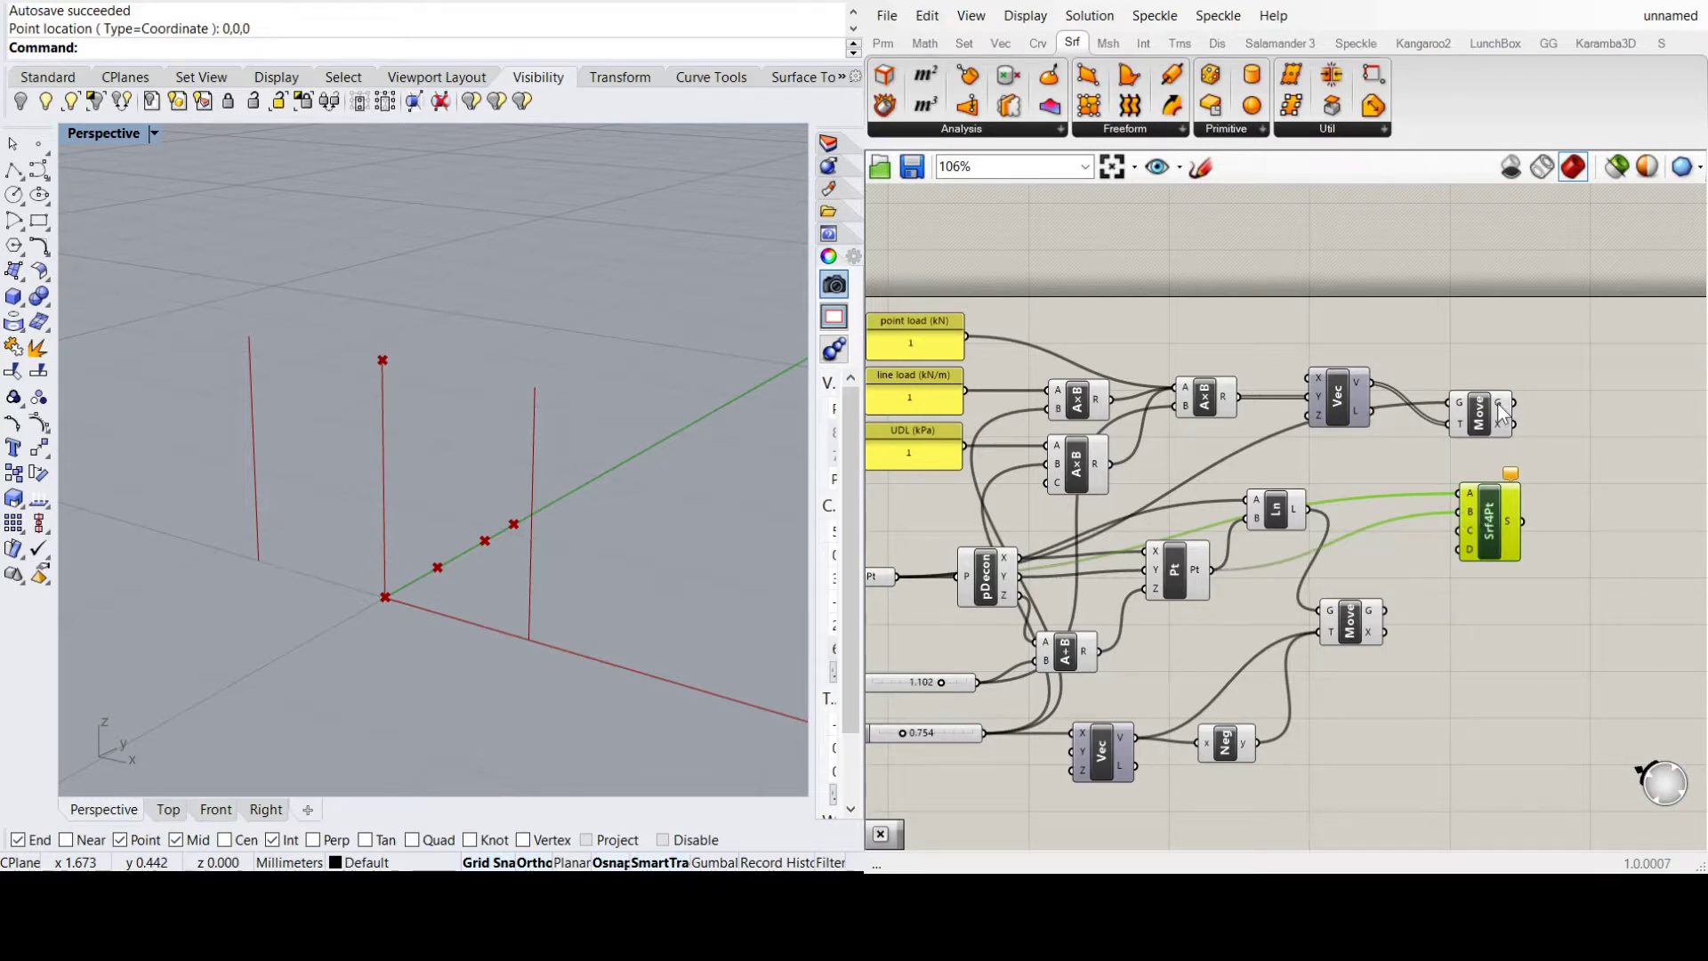
pyautogui.moveTo(1515, 404); pyautogui.dragTo(1460, 530)
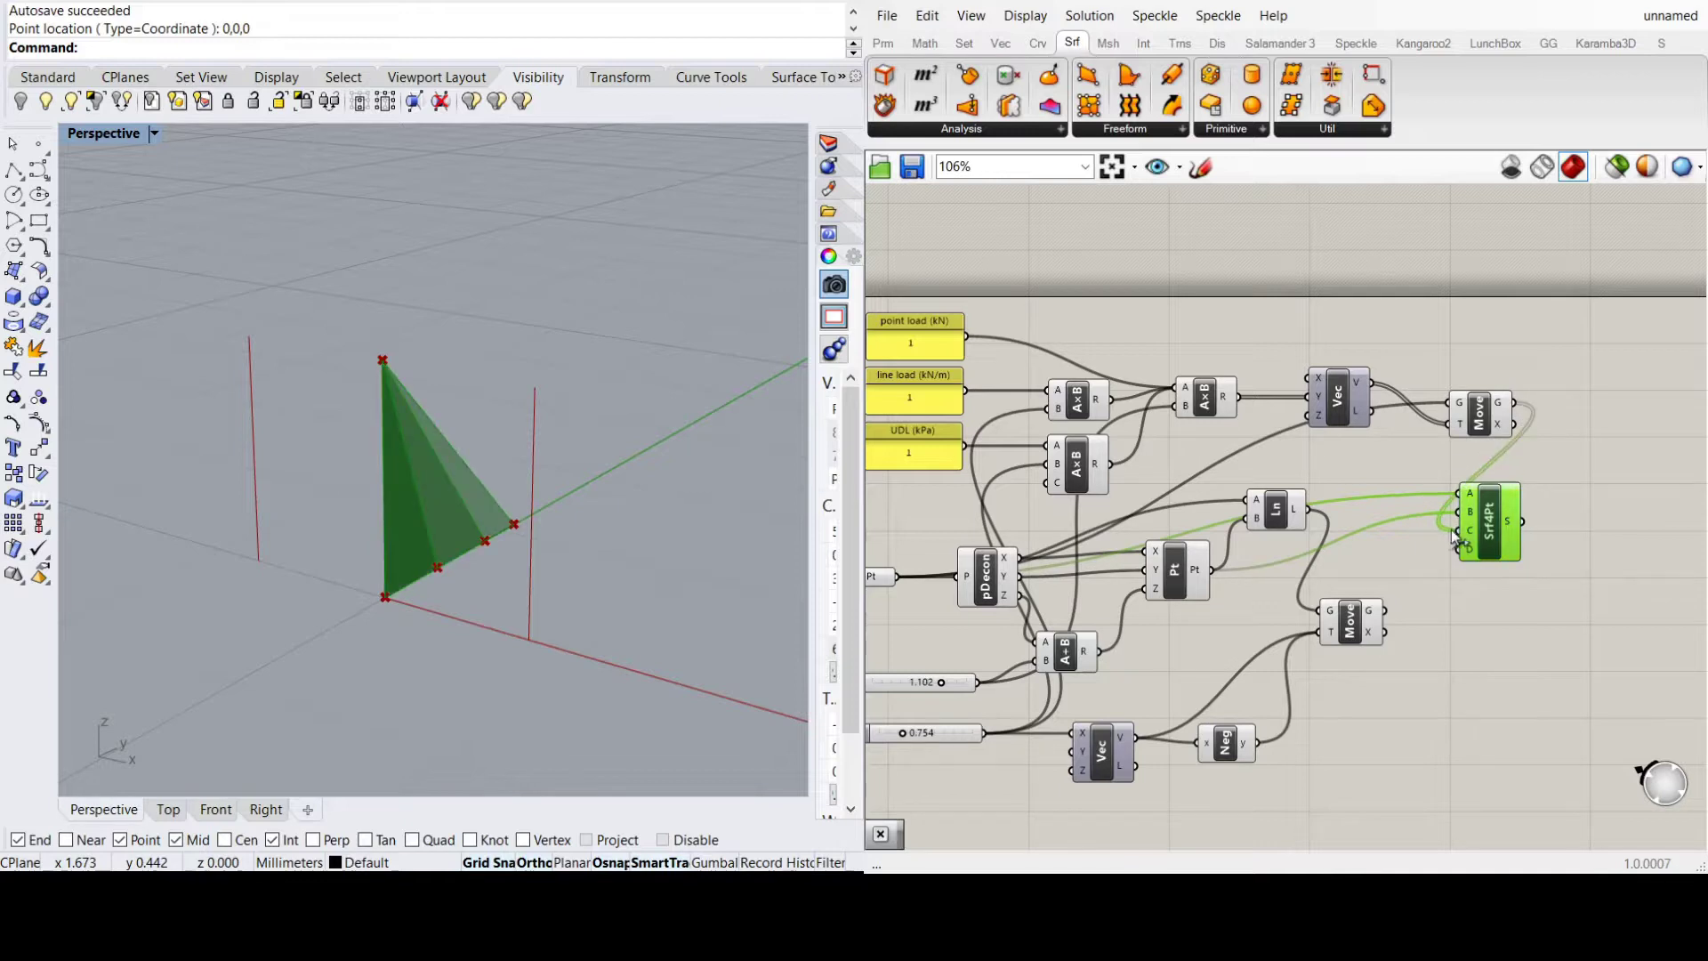
pyautogui.click(1513, 623)
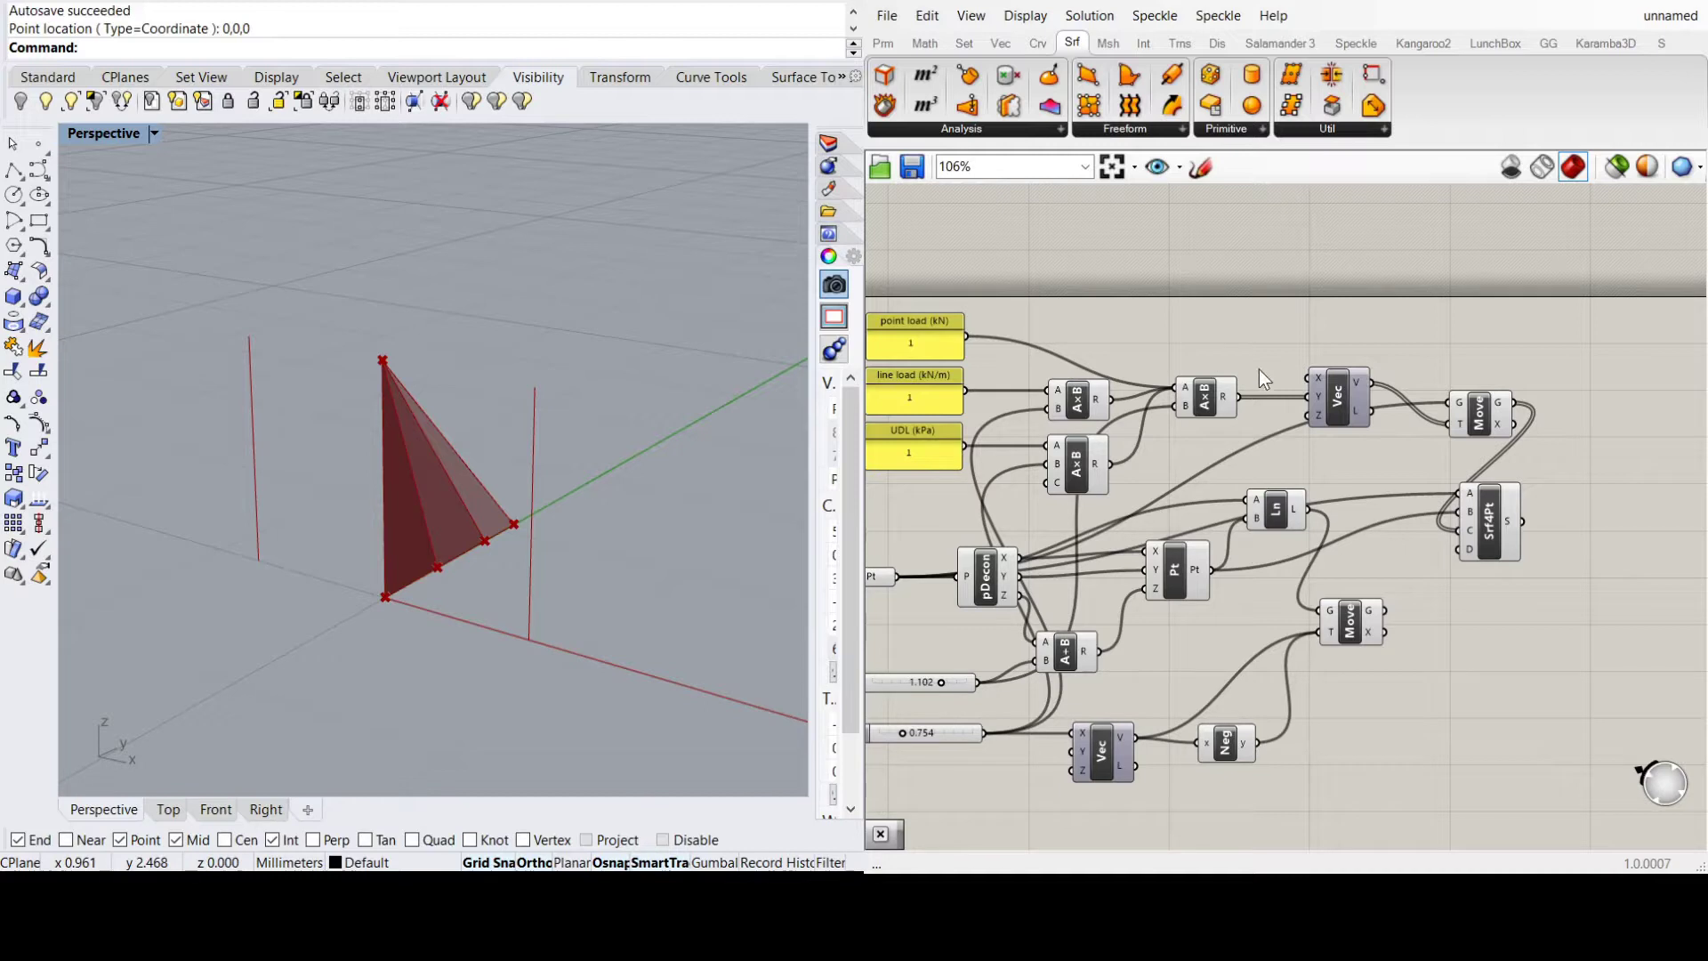
# Change the line load panel to 1.25 kN/m and the UDL panel to 1.5 kPa
pyautogui.scroll(-2, 1347, 386)
pyautogui.scroll(3, 1027, 375)
pyautogui.click(1085, 416)
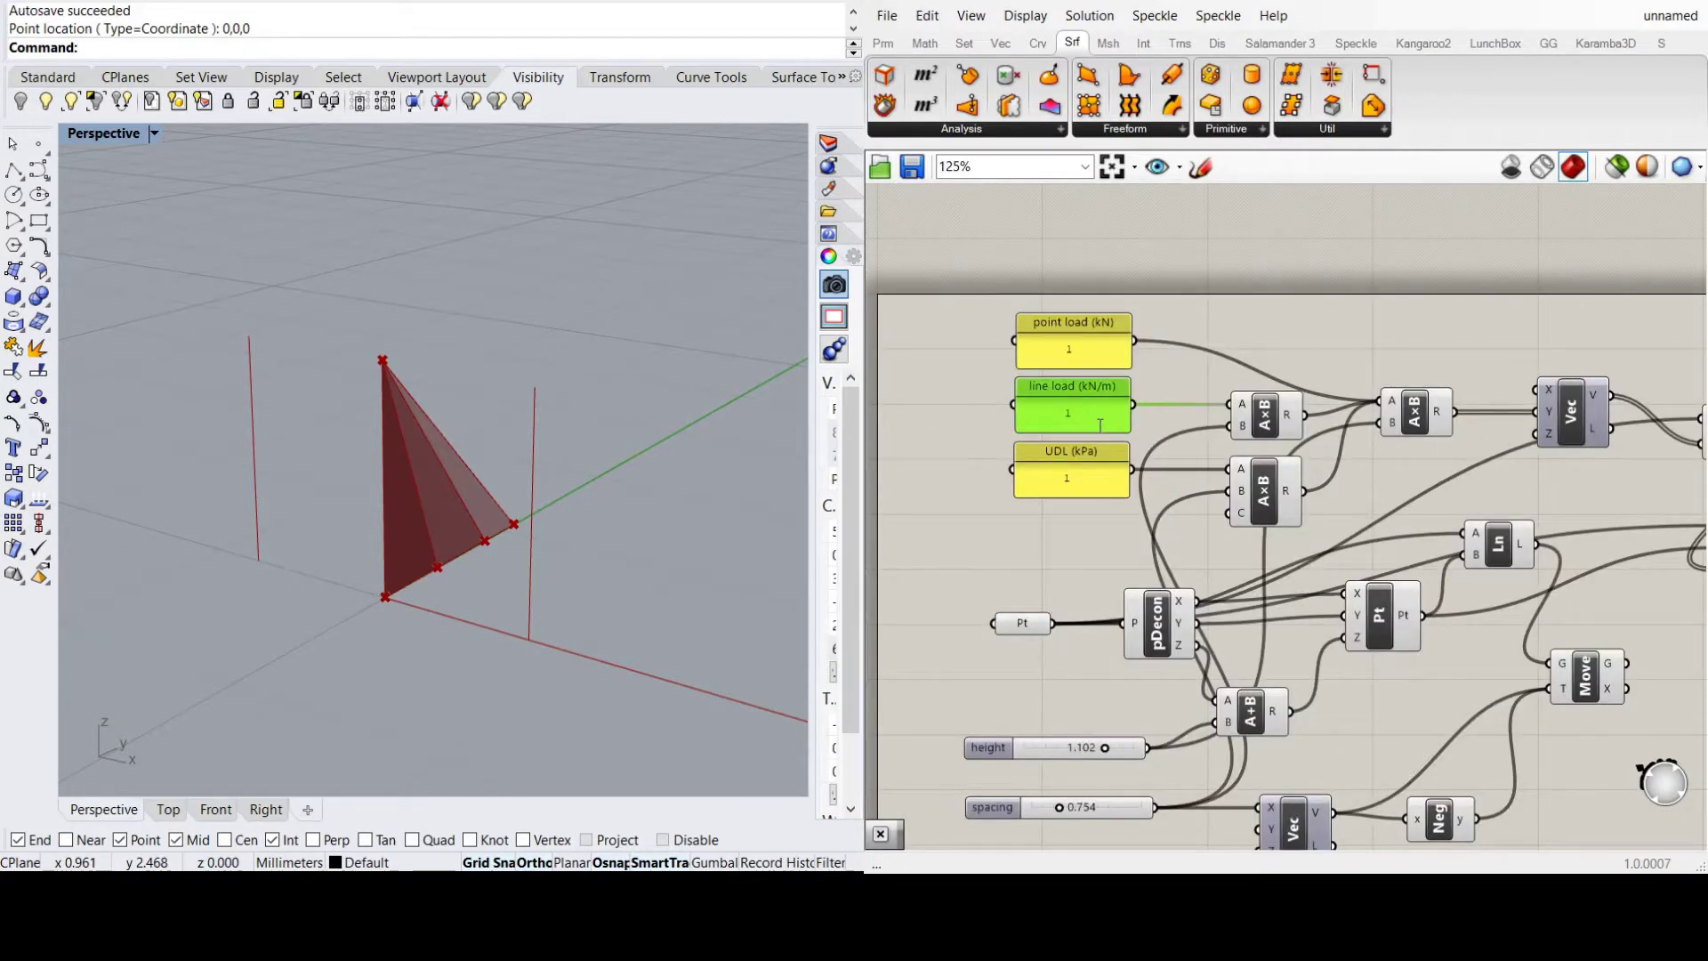
pyautogui.write('.25')
pyautogui.click(1134, 580)
pyautogui.click(1103, 498)
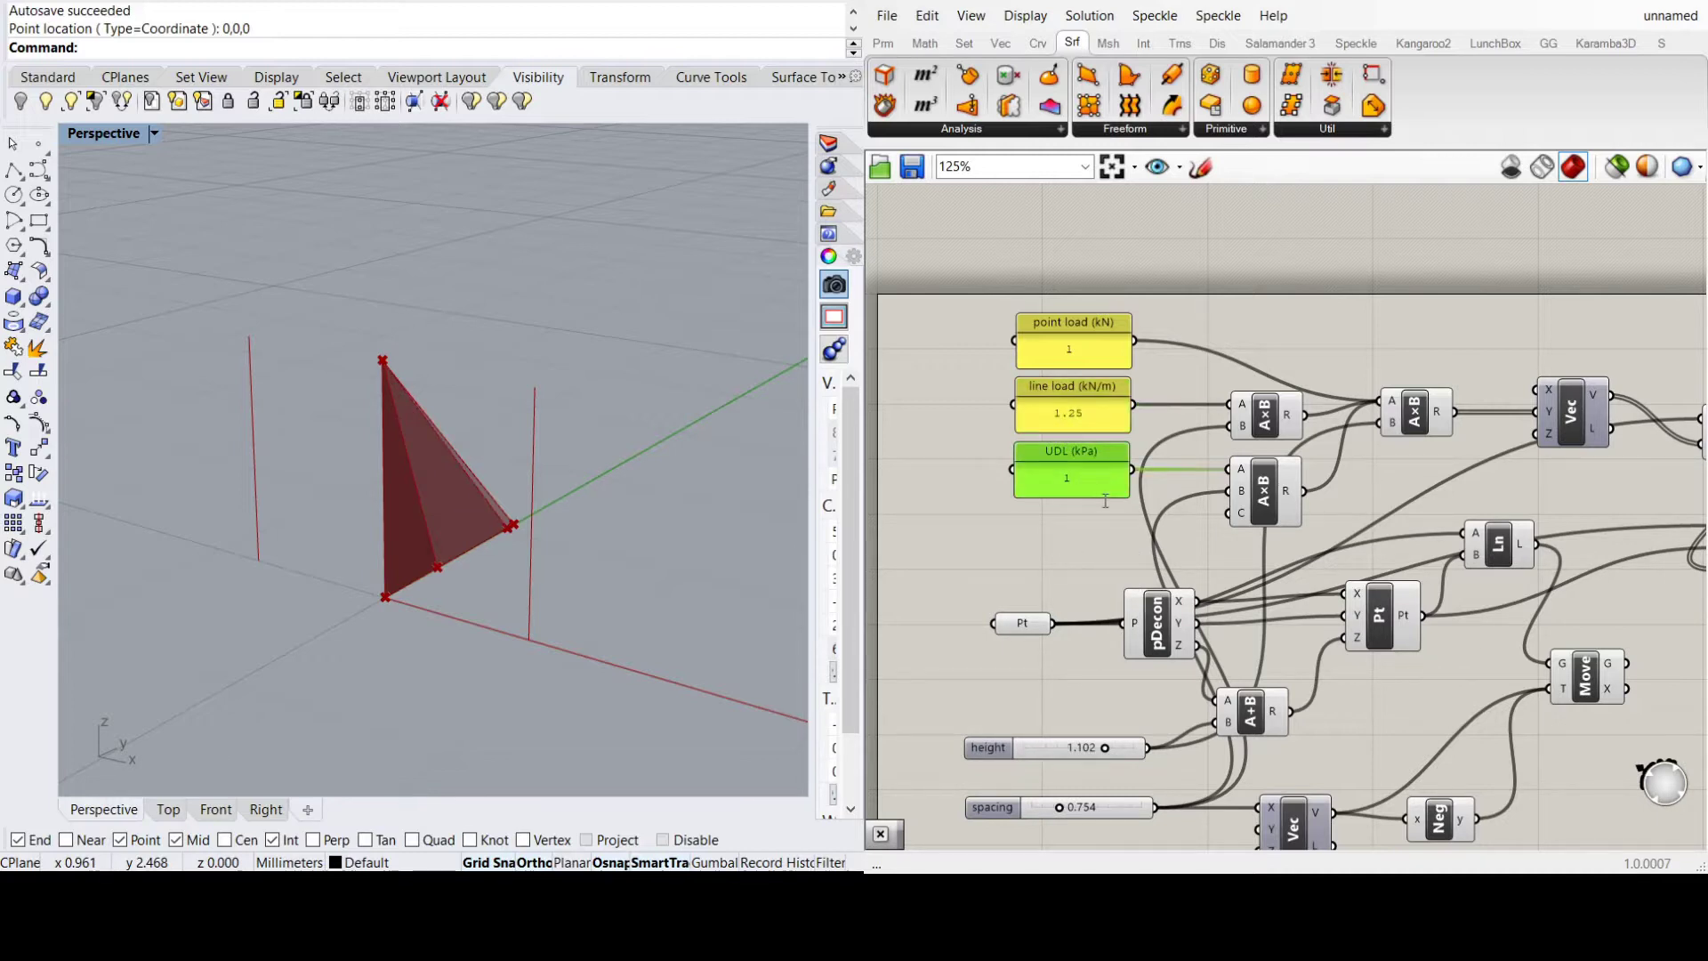
pyautogui.write('.5')
pyautogui.click(1148, 634)
pyautogui.click(1016, 558)
# Raise the height slider from 1.102 to 1.162 and widen the post spacing
pyautogui.scroll(-2, 1108, 679)
pyautogui.scroll(2, 1109, 680)
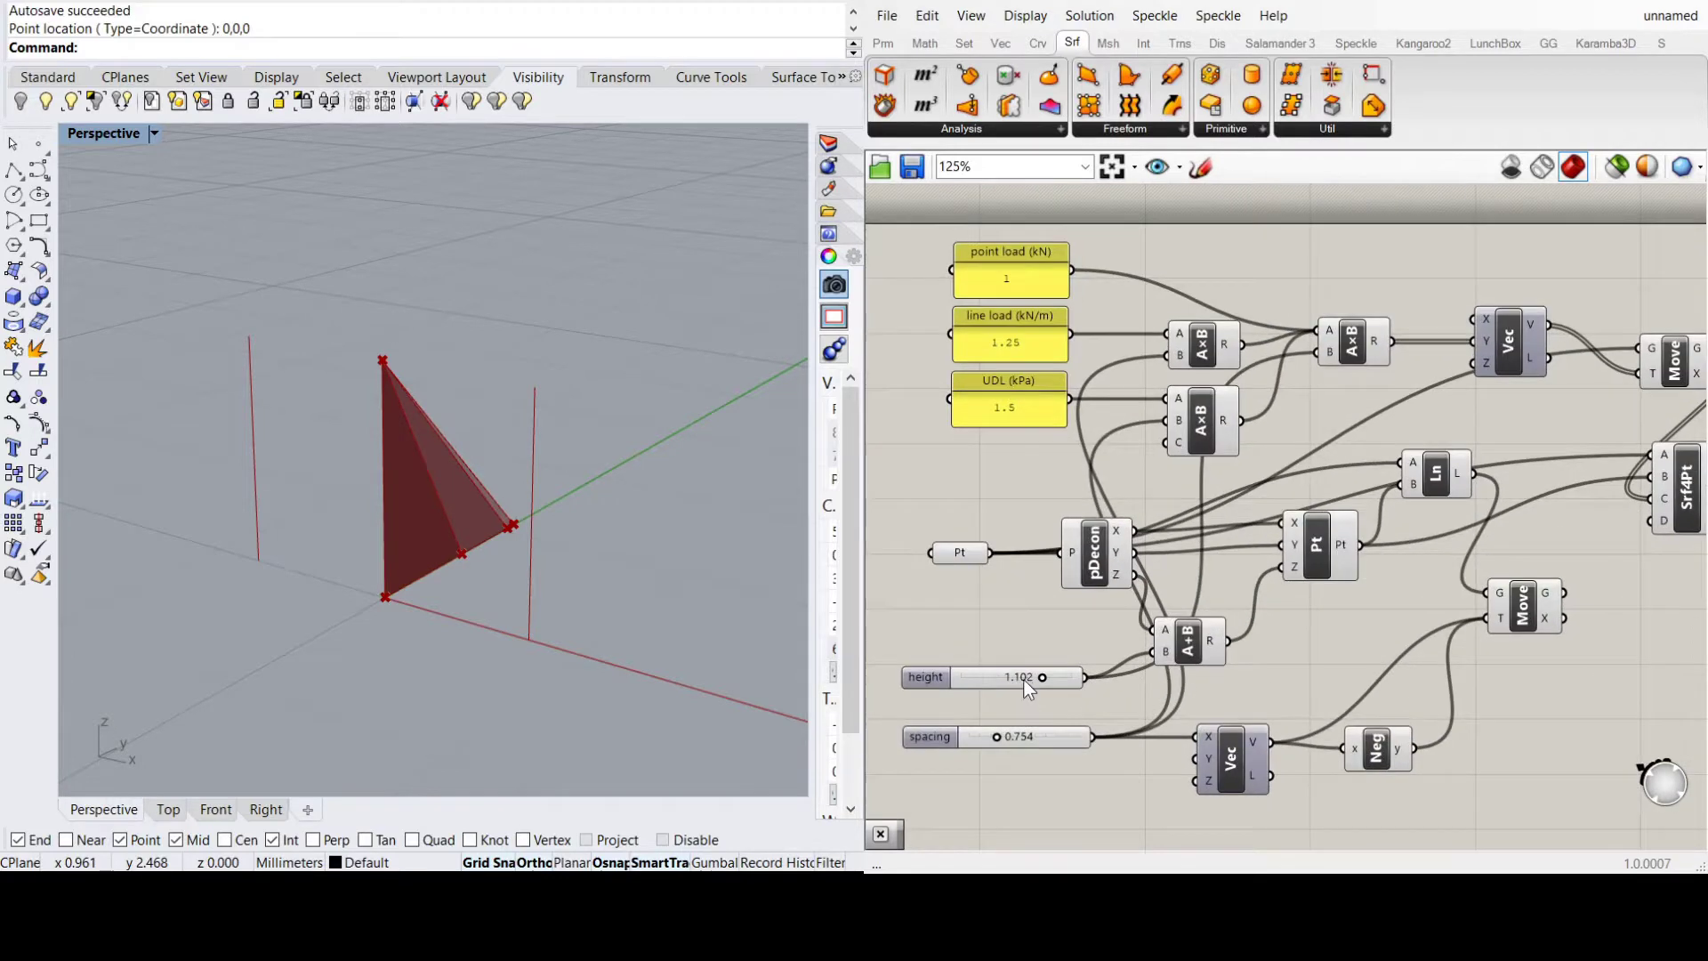
pyautogui.moveTo(1043, 676); pyautogui.dragTo(1048, 675)
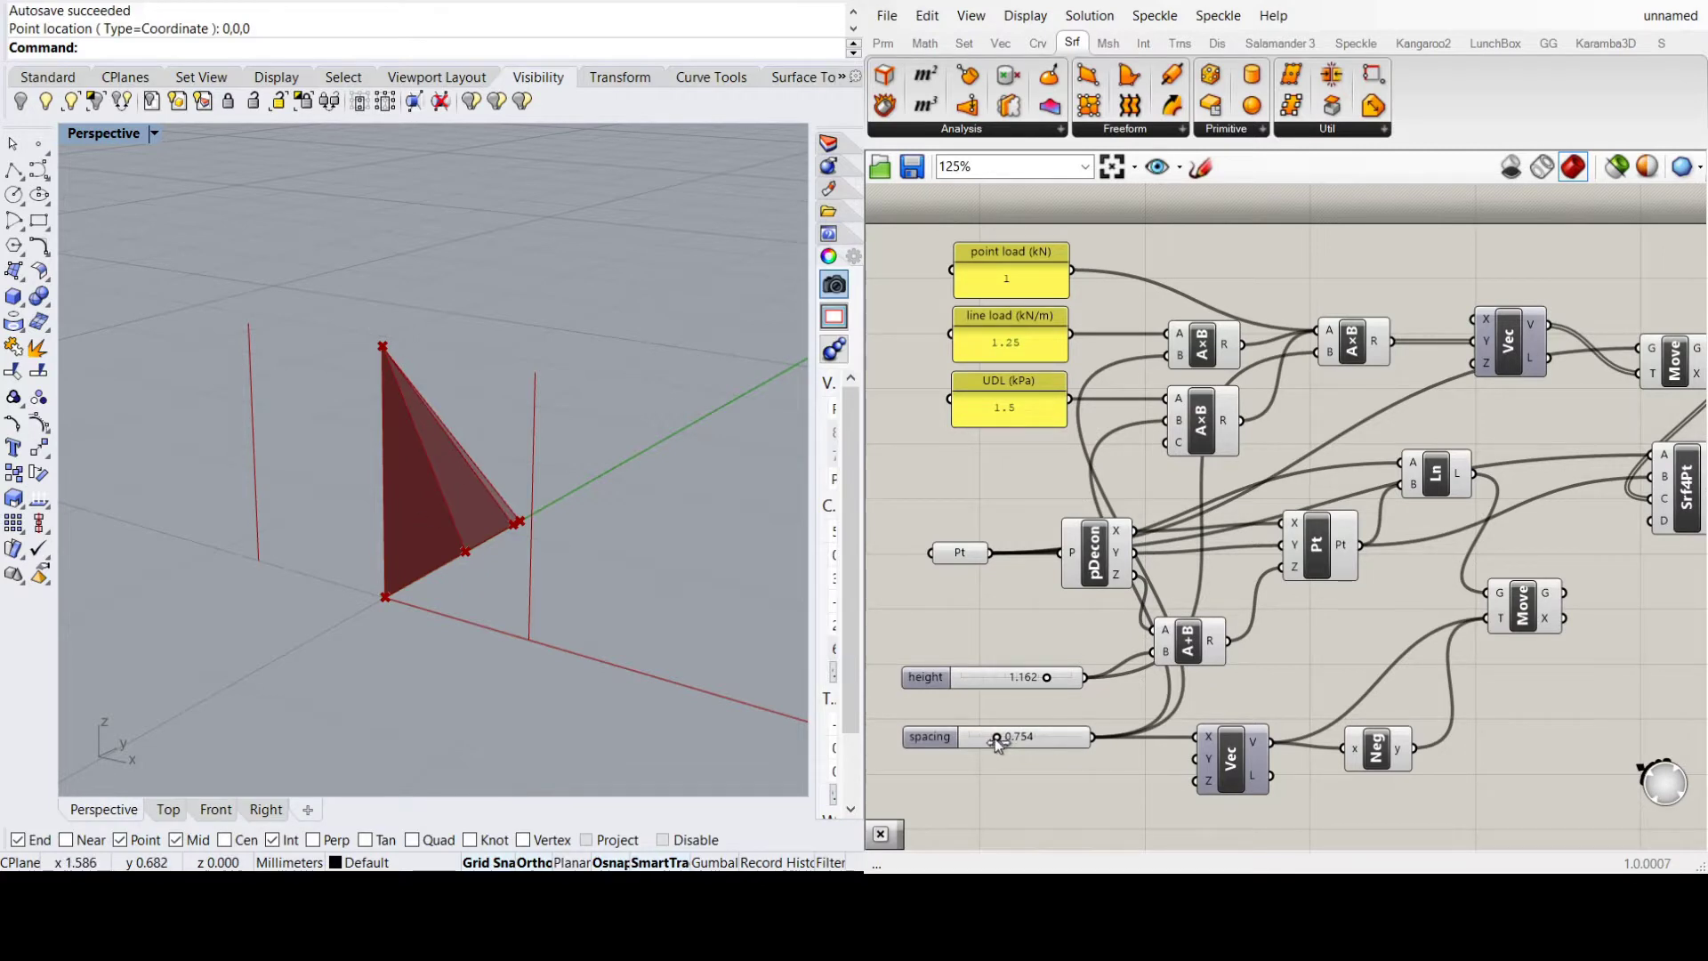
pyautogui.moveTo(995, 737)
pyautogui.mouseDown()
pyautogui.moveTo(1024, 739)
pyautogui.moveTo(984, 744)
pyautogui.moveTo(1016, 742)
pyautogui.moveTo(998, 740)
pyautogui.mouseUp()
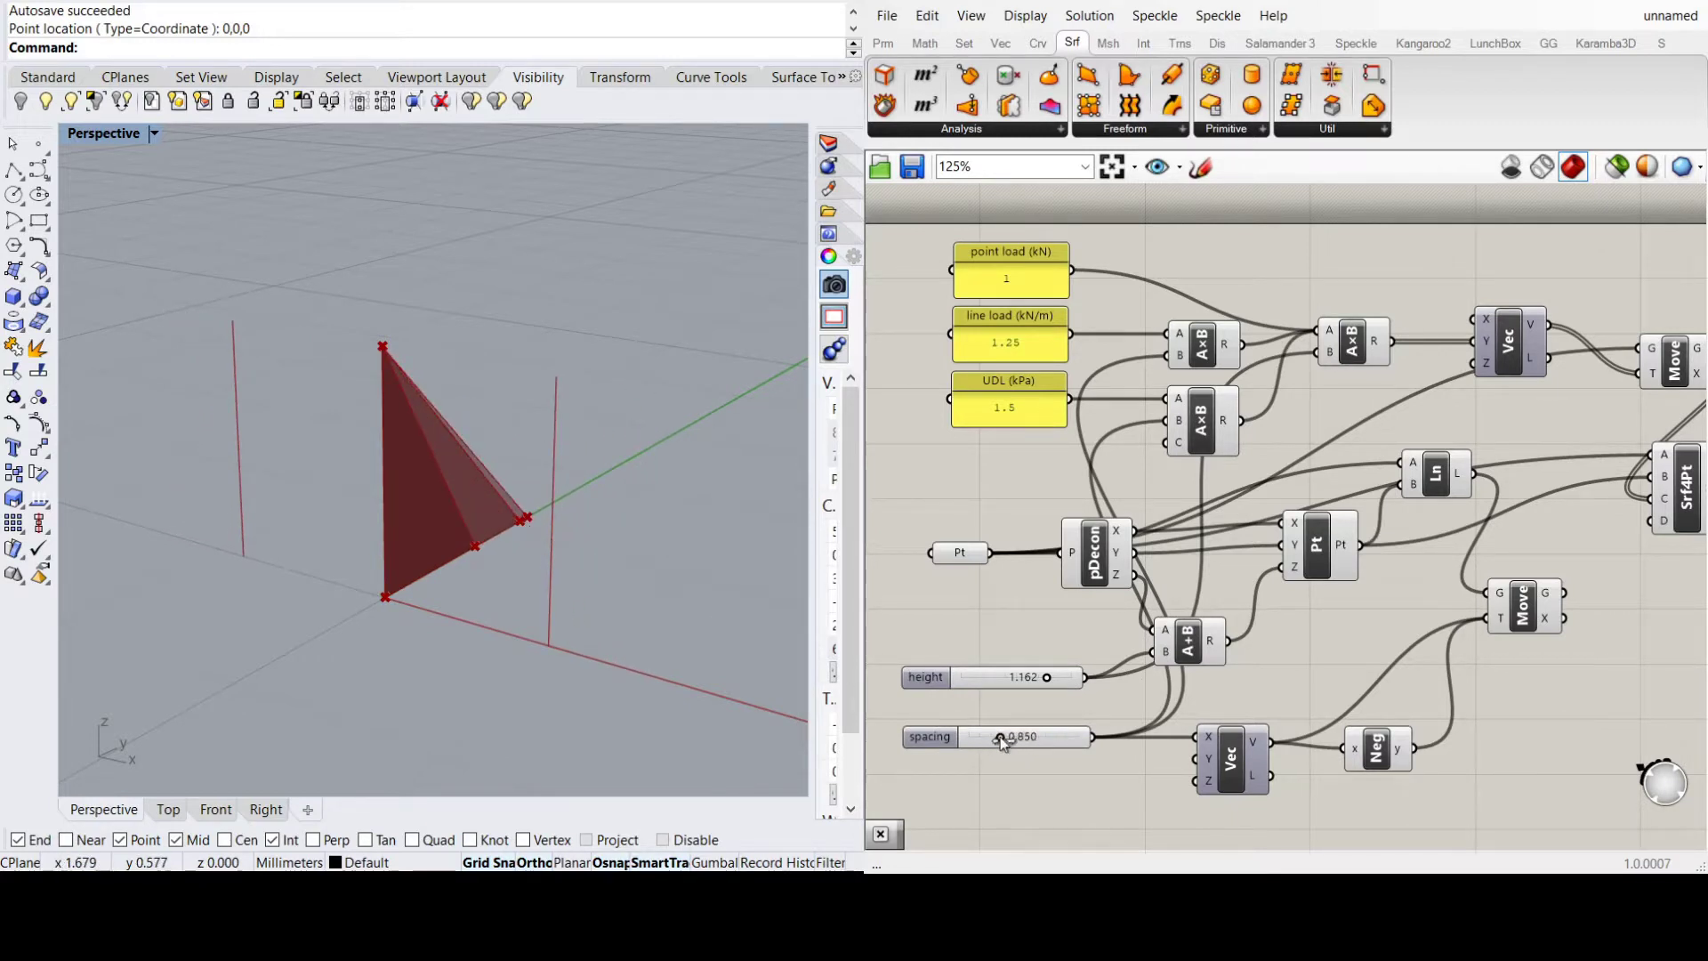
pyautogui.moveTo(1002, 743)
pyautogui.mouseDown()
pyautogui.moveTo(1025, 742)
pyautogui.moveTo(984, 740)
pyautogui.moveTo(1008, 740)
pyautogui.mouseUp()
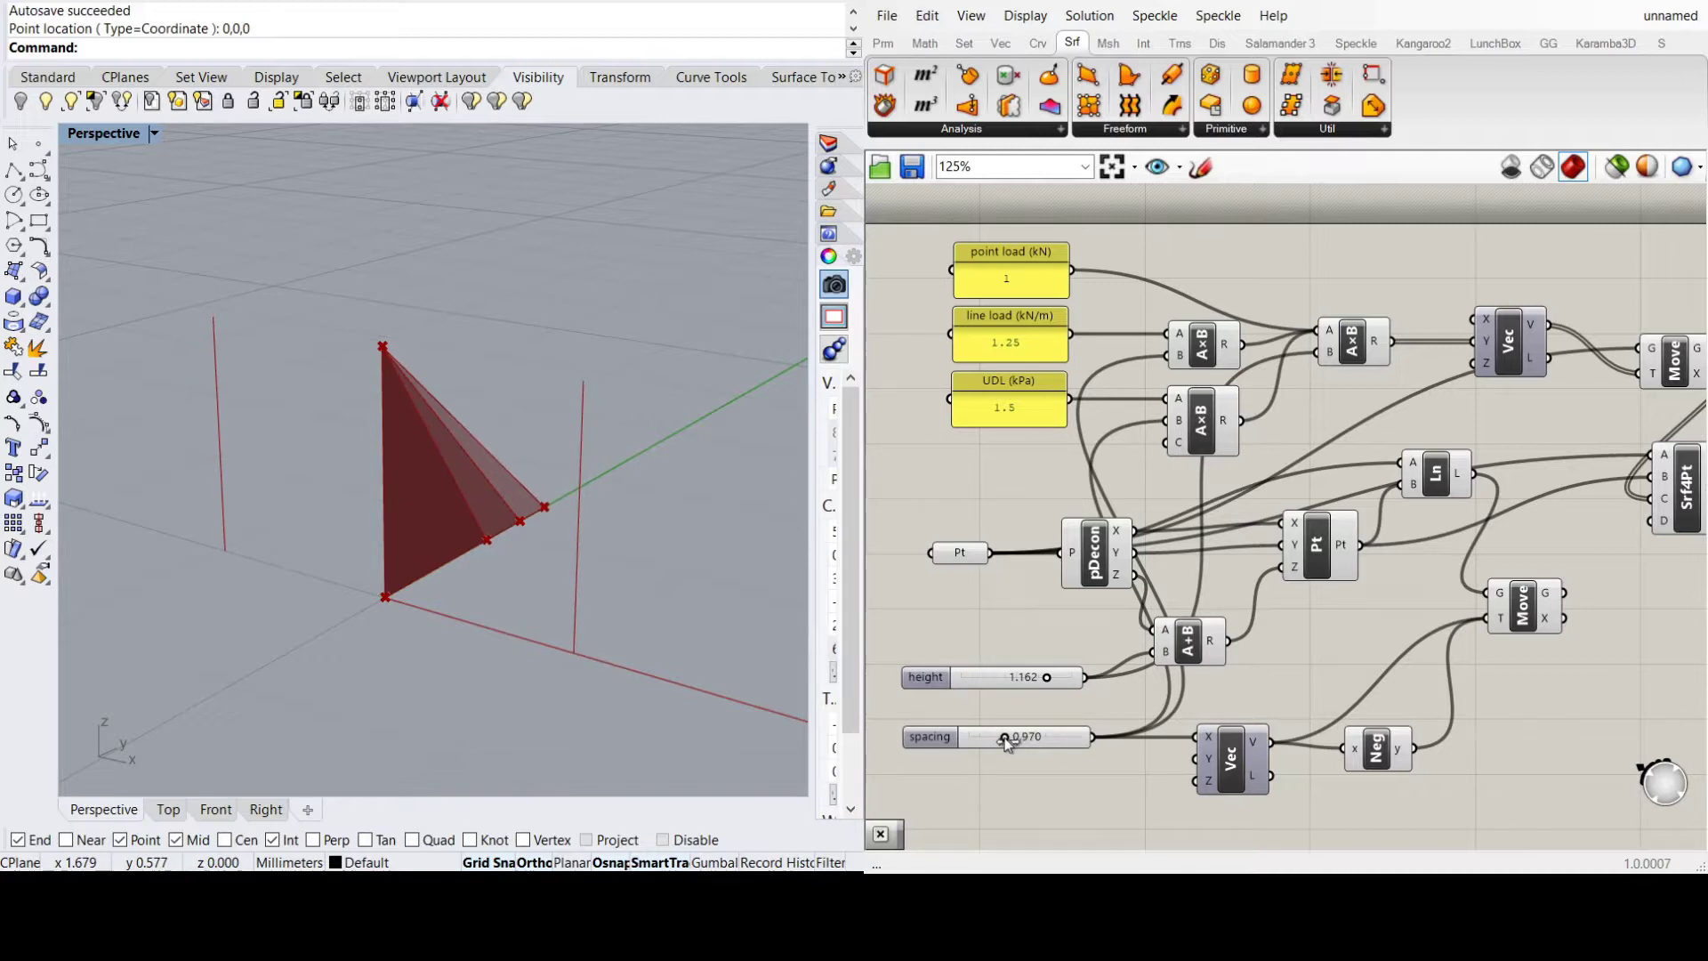
pyautogui.moveTo(1005, 739)
pyautogui.mouseDown()
pyautogui.moveTo(1046, 738)
pyautogui.moveTo(1006, 738)
pyautogui.mouseUp()
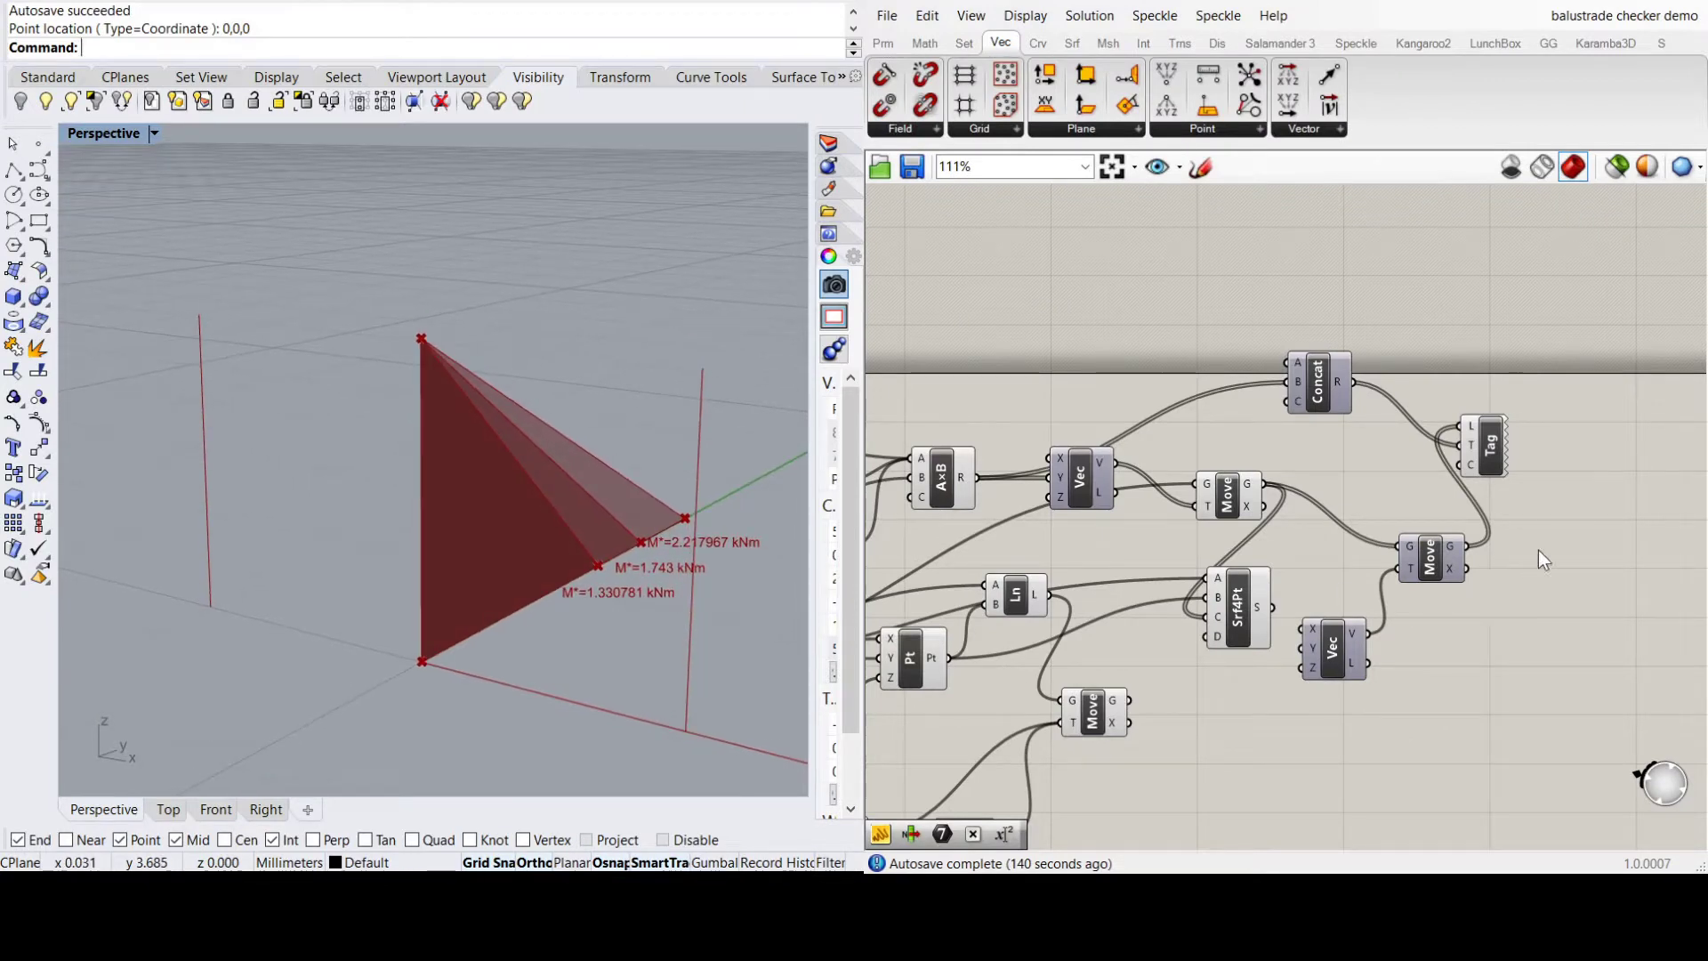
# Create a compact panel named E (N/mm^2) holding 205000 below the sliders
pyautogui.scroll(-5, 1426, 357)
pyautogui.scroll(3, 1174, 631)
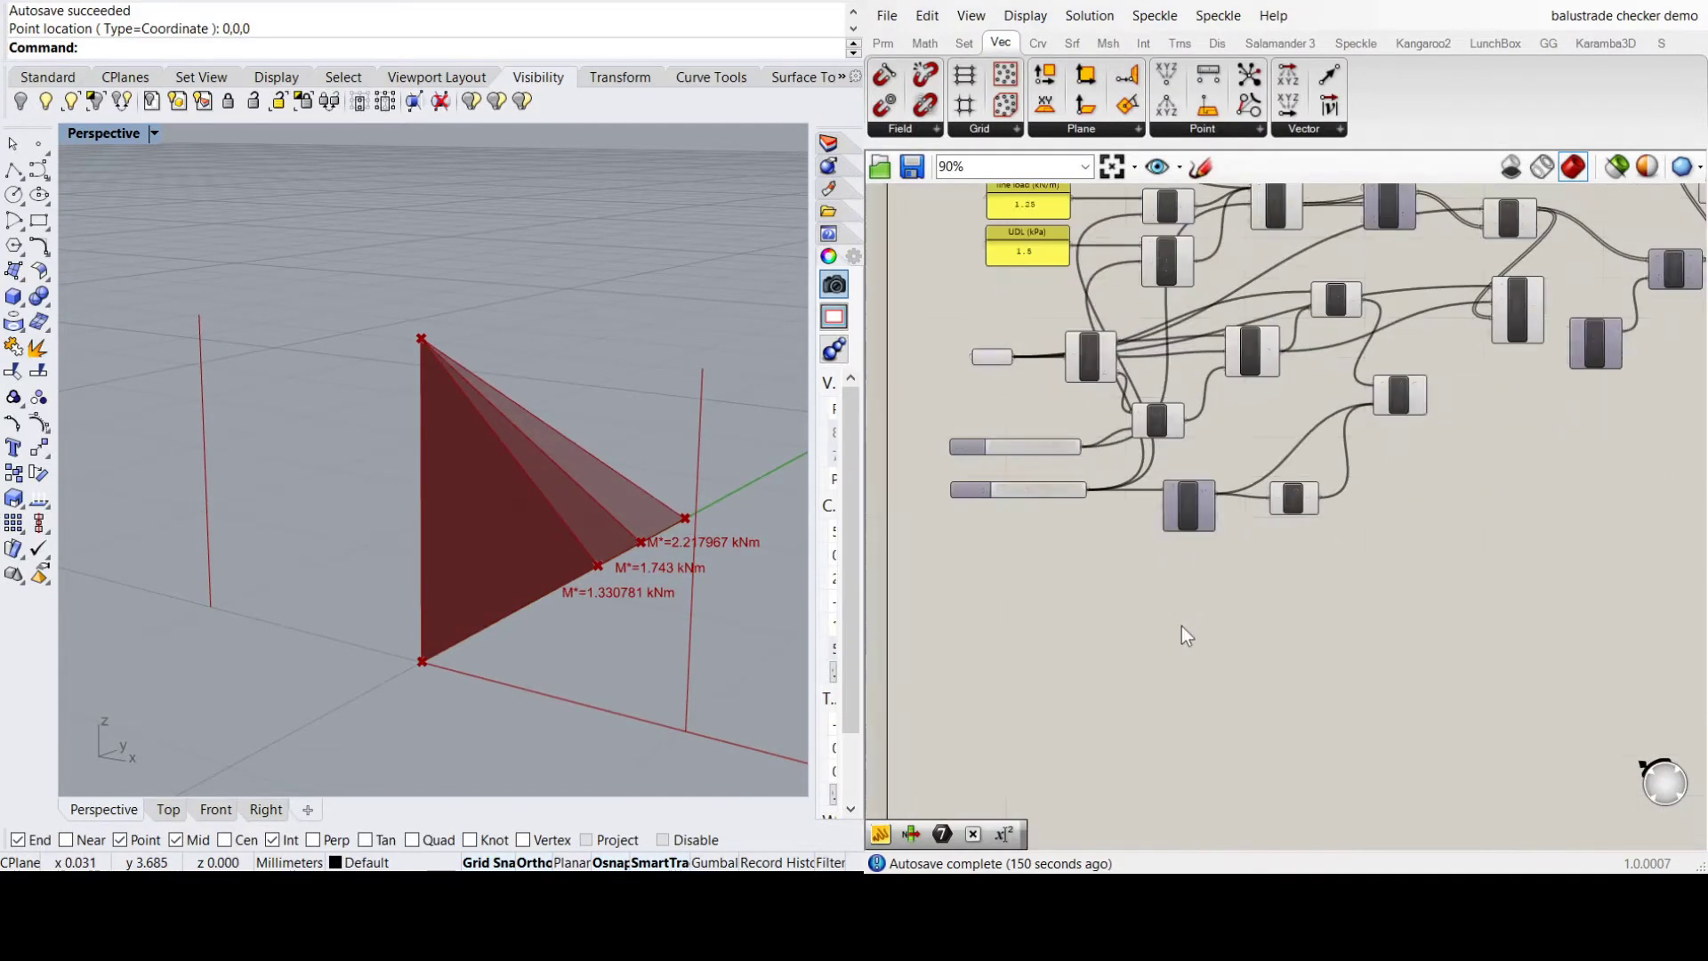
pyautogui.scroll(-2, 1156, 601)
pyautogui.scroll(3, 1414, 404)
pyautogui.scroll(-2, 1293, 468)
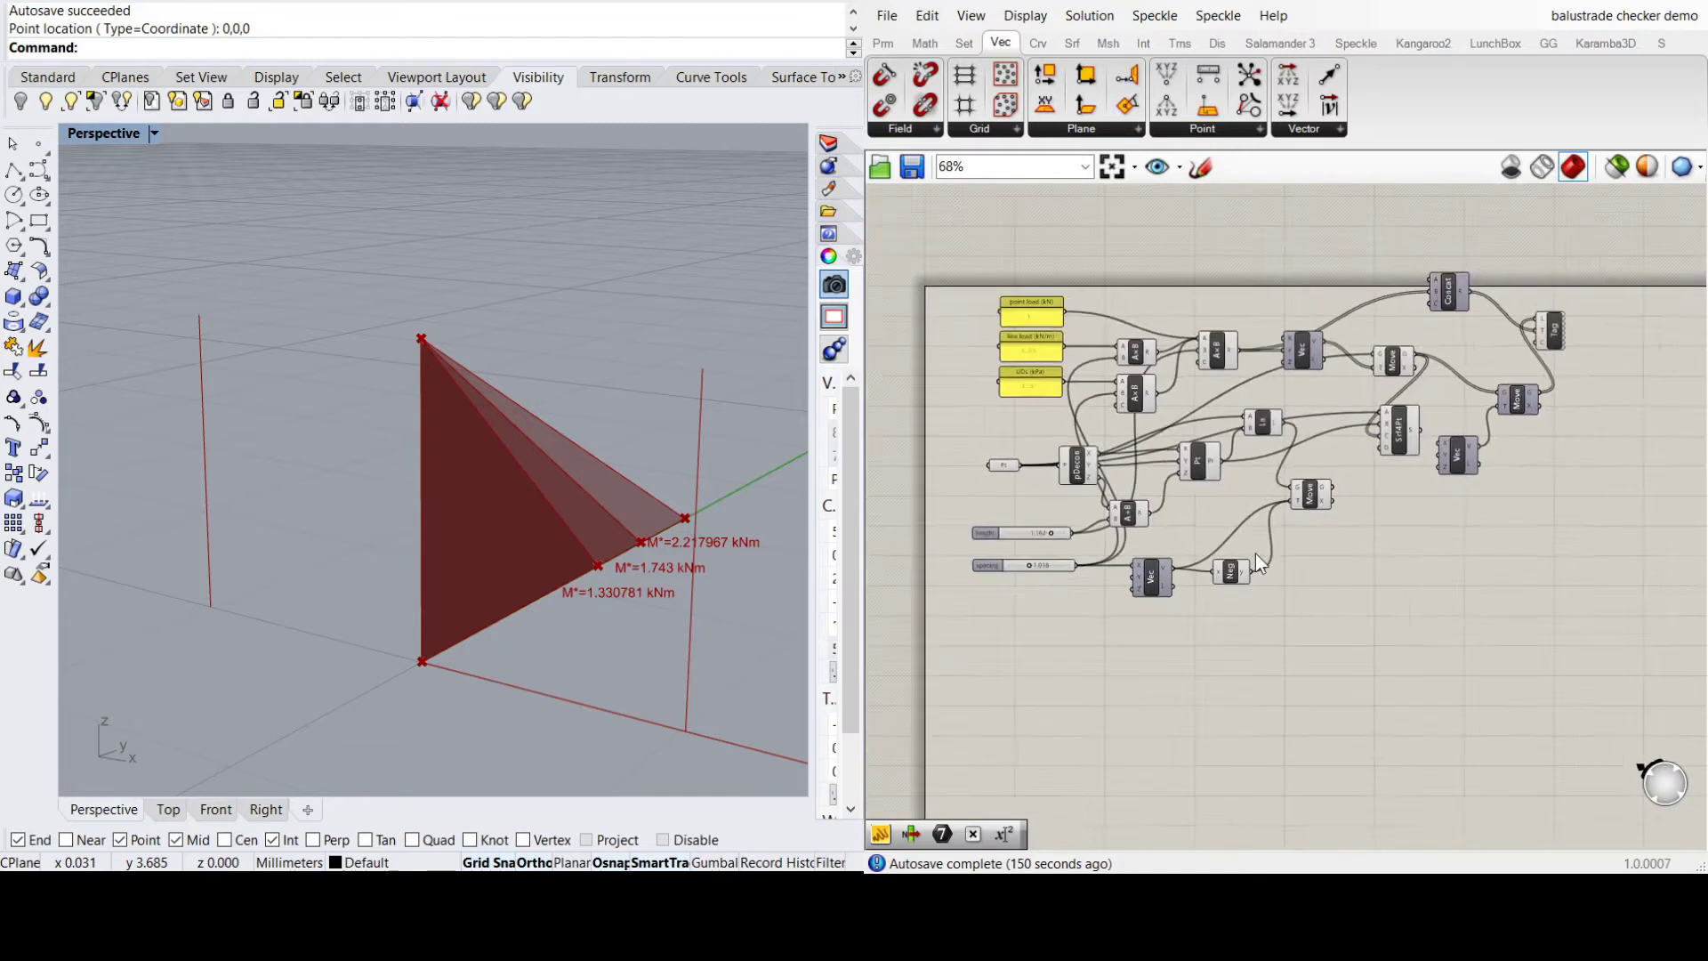
pyautogui.scroll(2, 1253, 578)
pyautogui.scroll(-3, 1347, 440)
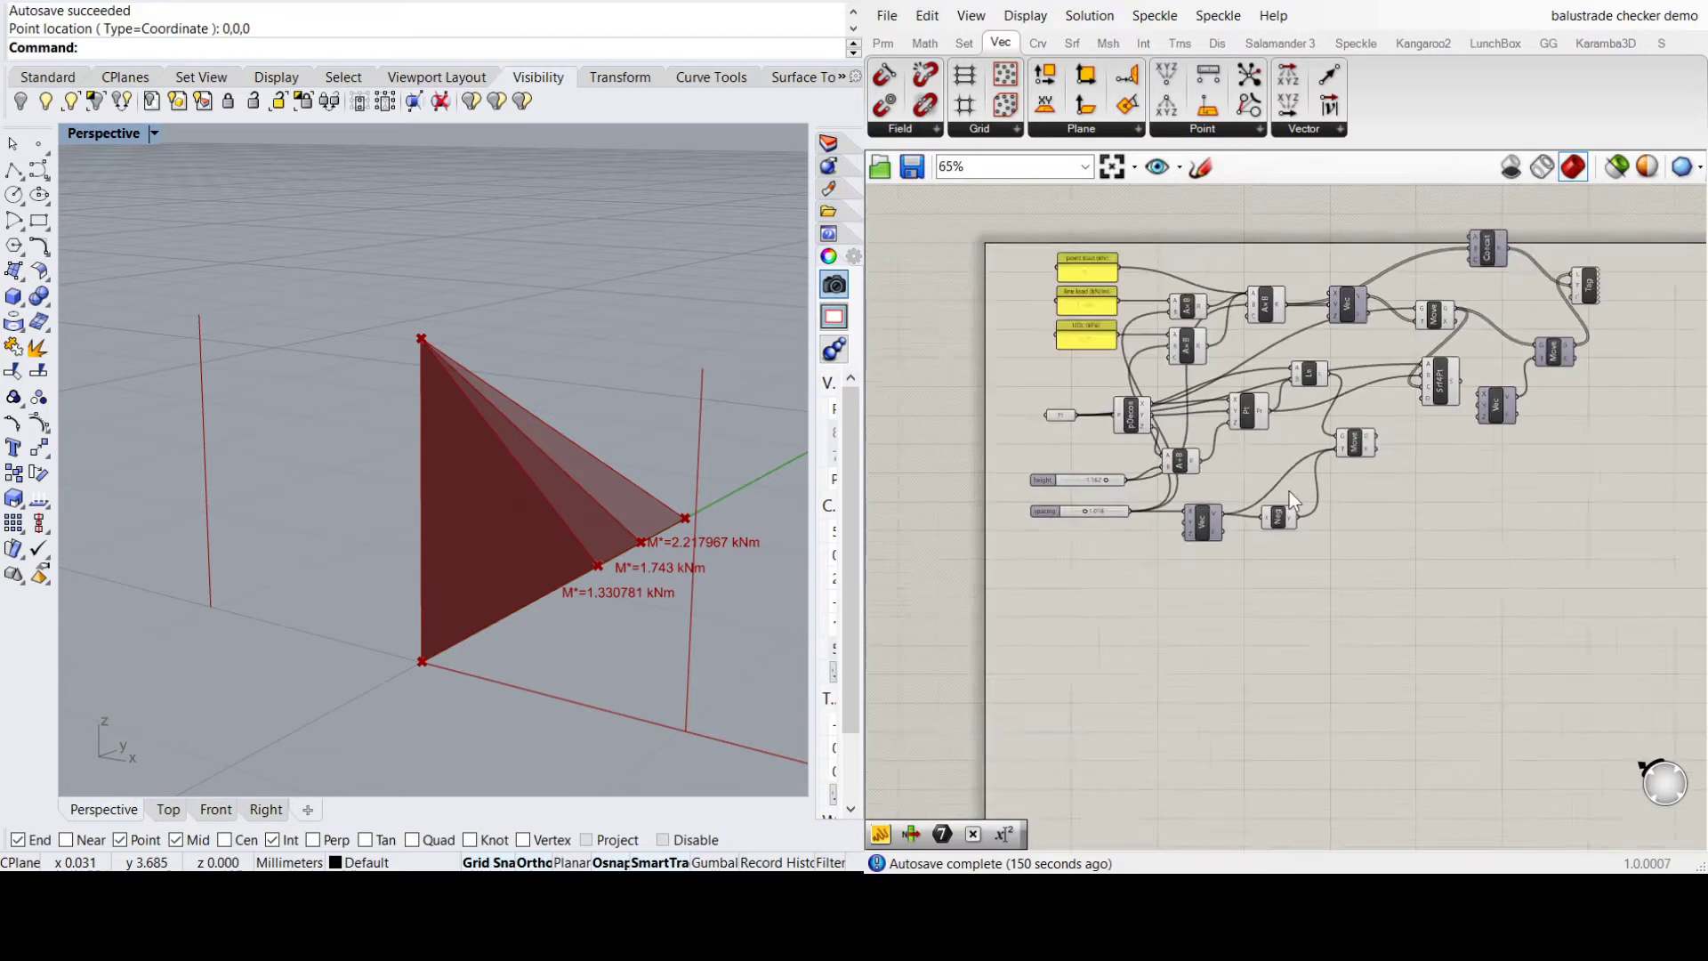
pyautogui.scroll(3, 1190, 527)
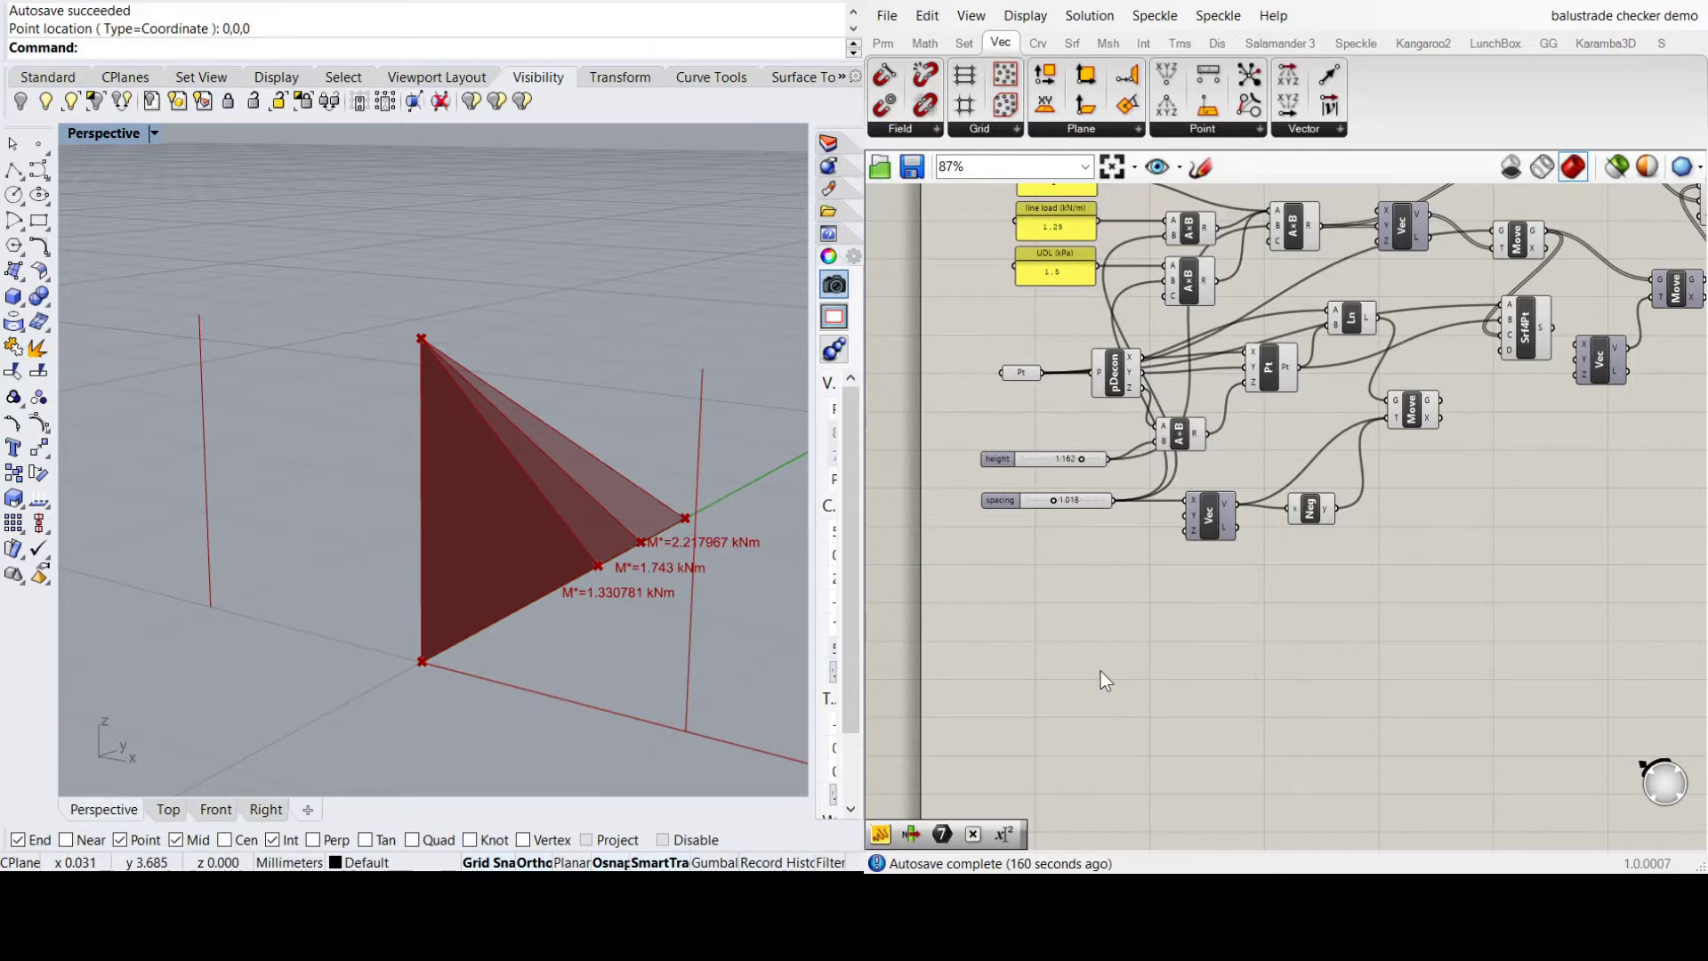
pyautogui.click(1092, 617)
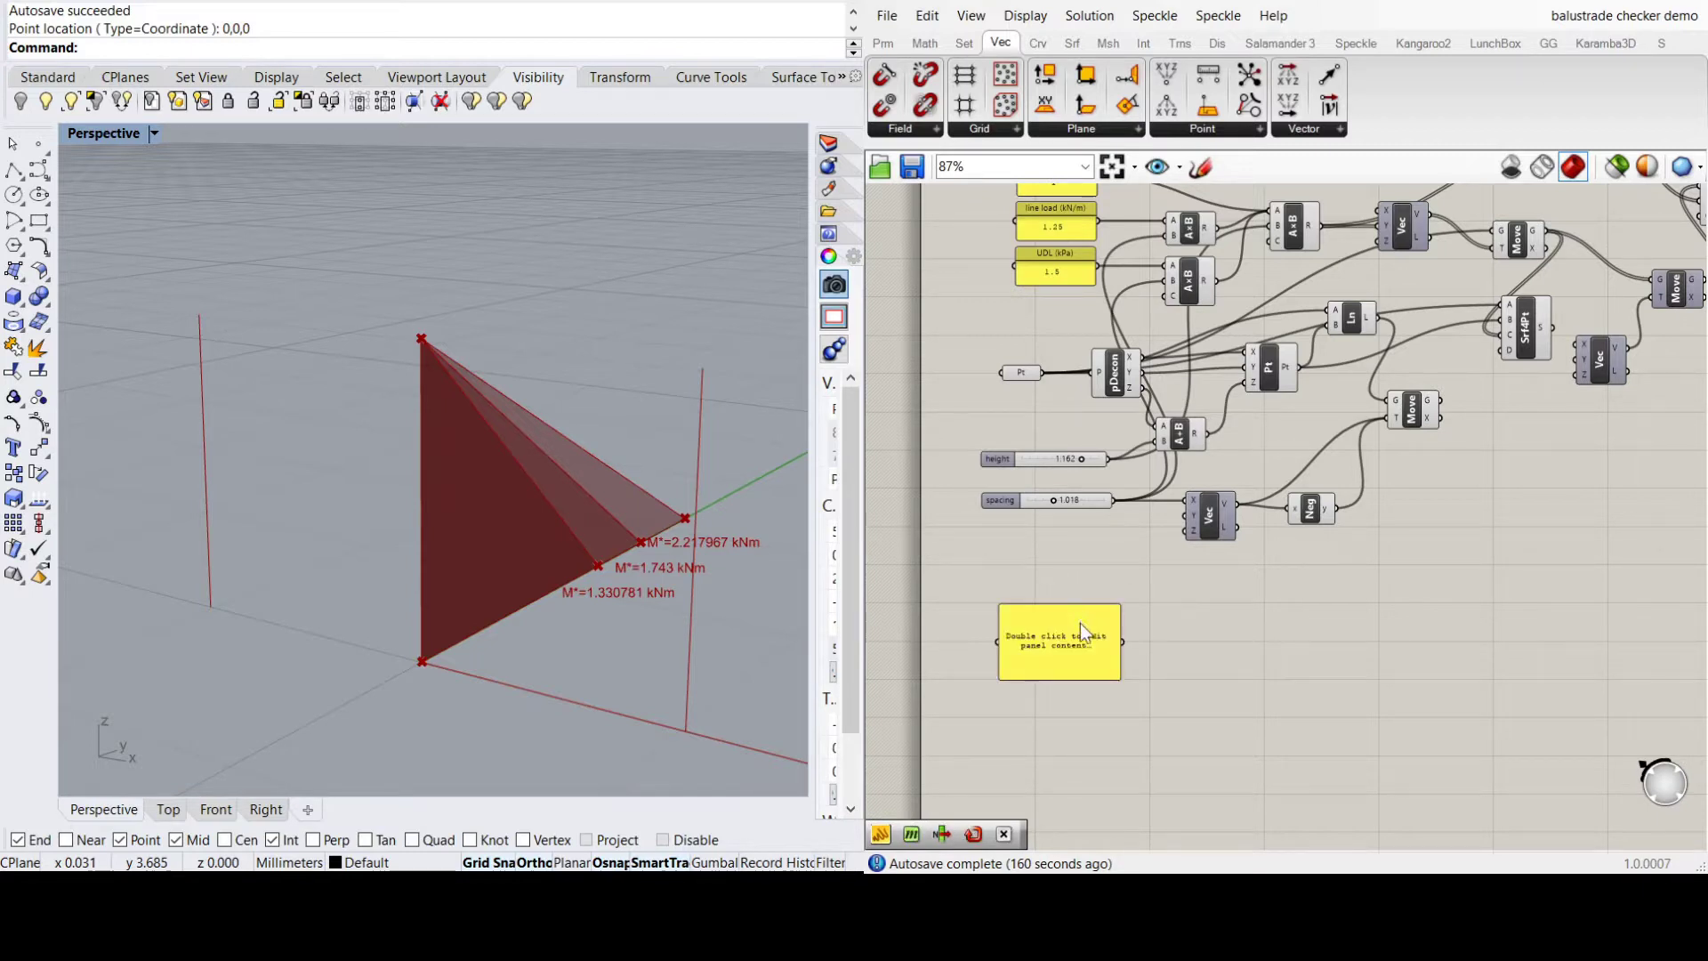
pyautogui.moveTo(1065, 647); pyautogui.dragTo(1077, 652)
pyautogui.scroll(2, 1074, 658)
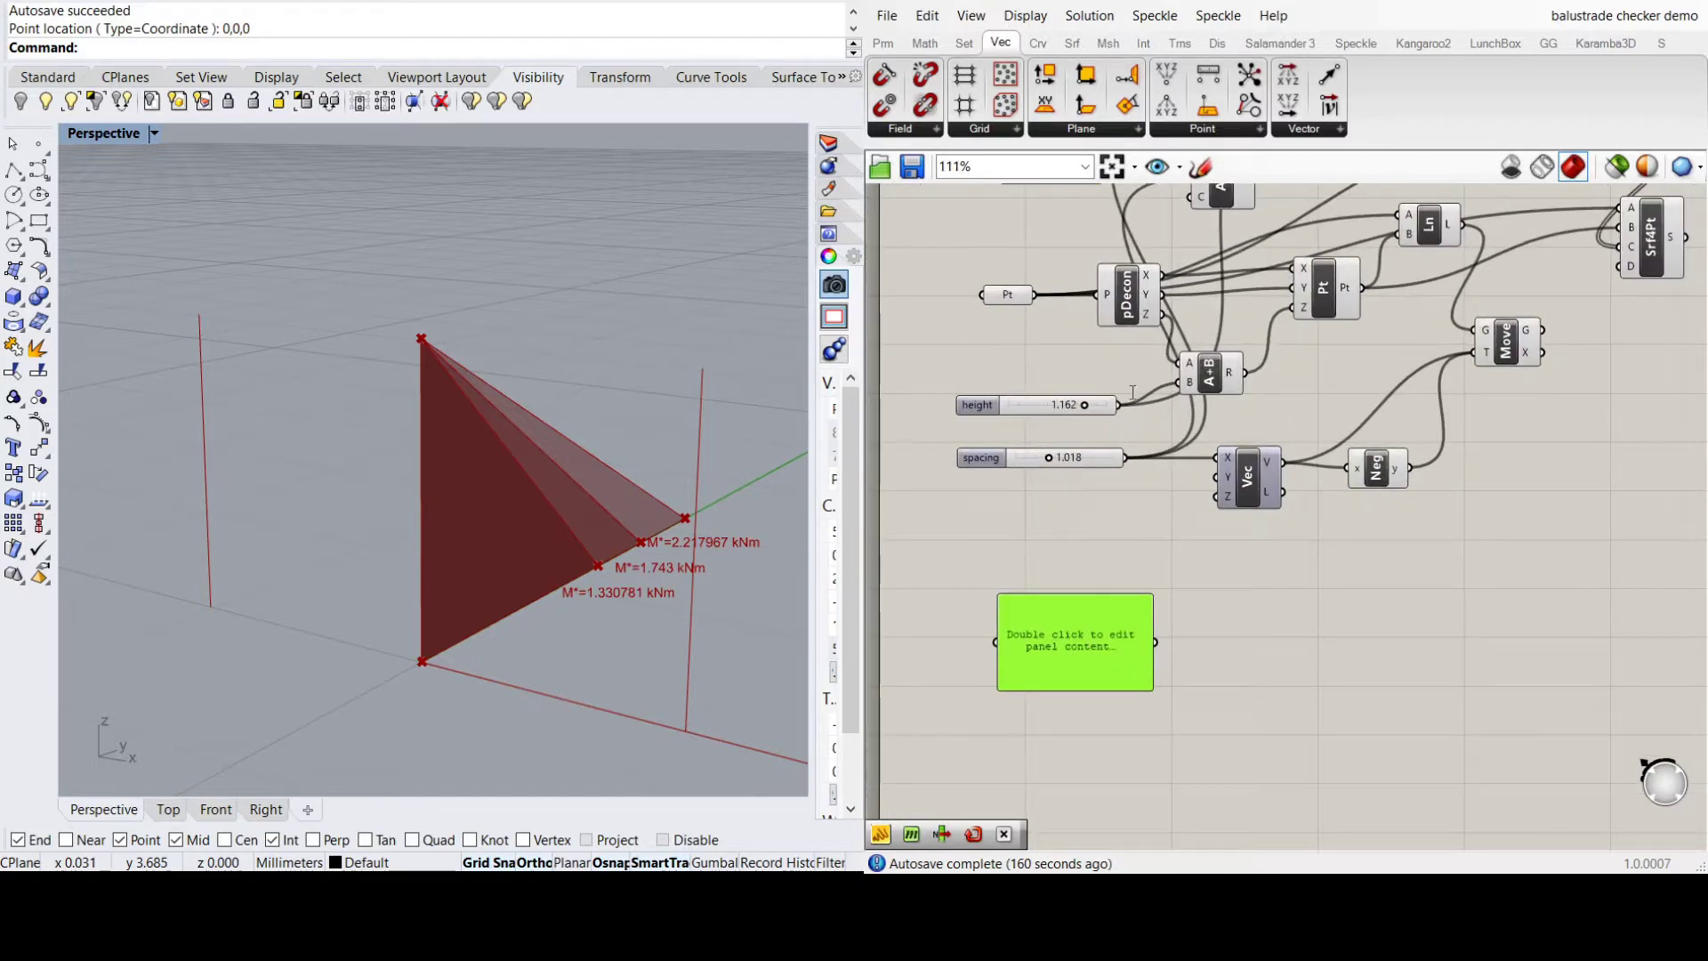
pyautogui.write('E (')
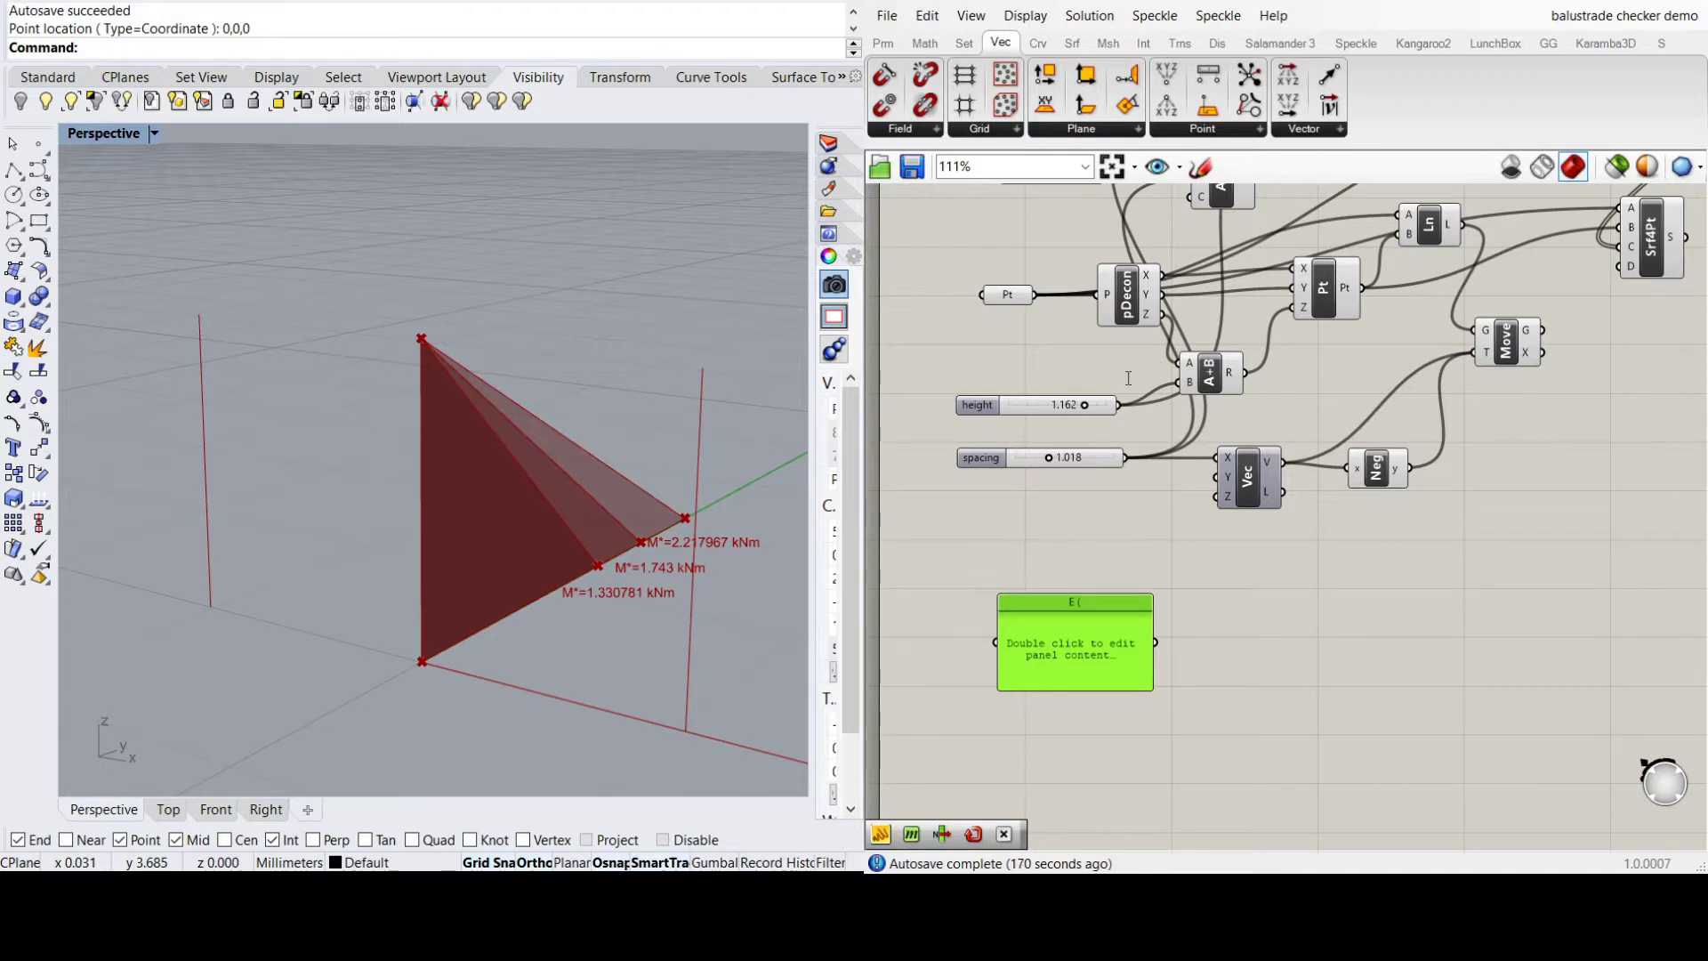
pyautogui.write('N/mm^2)')
pyautogui.click(1435, 785)
pyautogui.doubleClick(1103, 663)
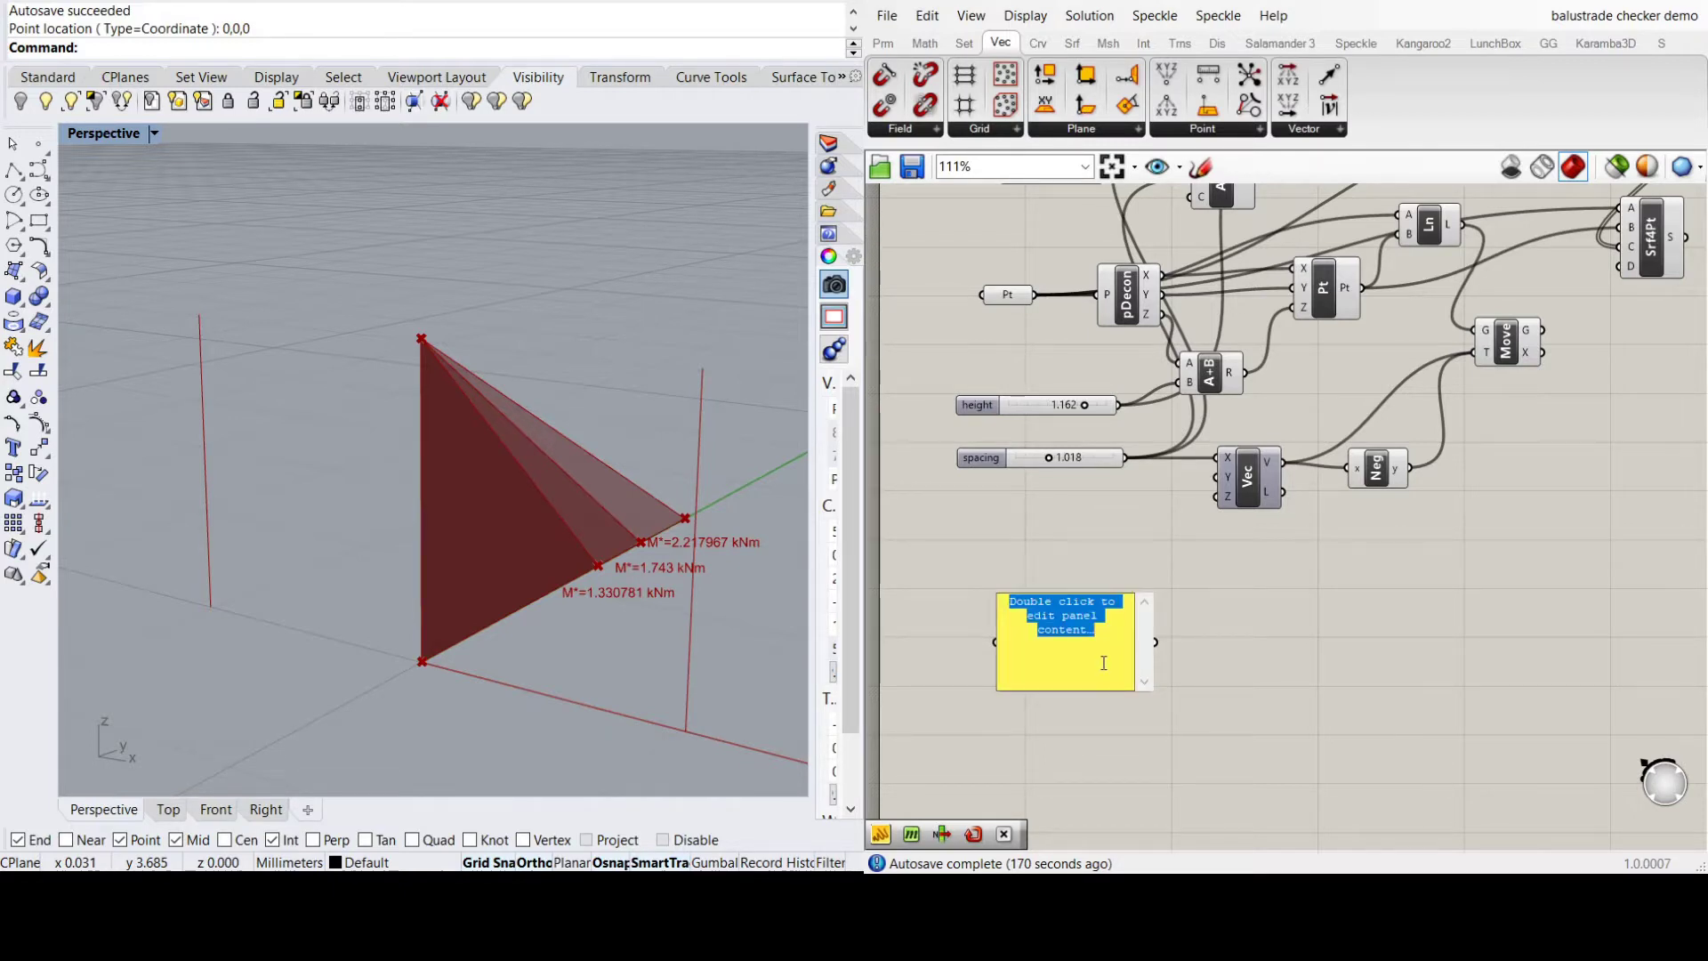
pyautogui.write('205000')
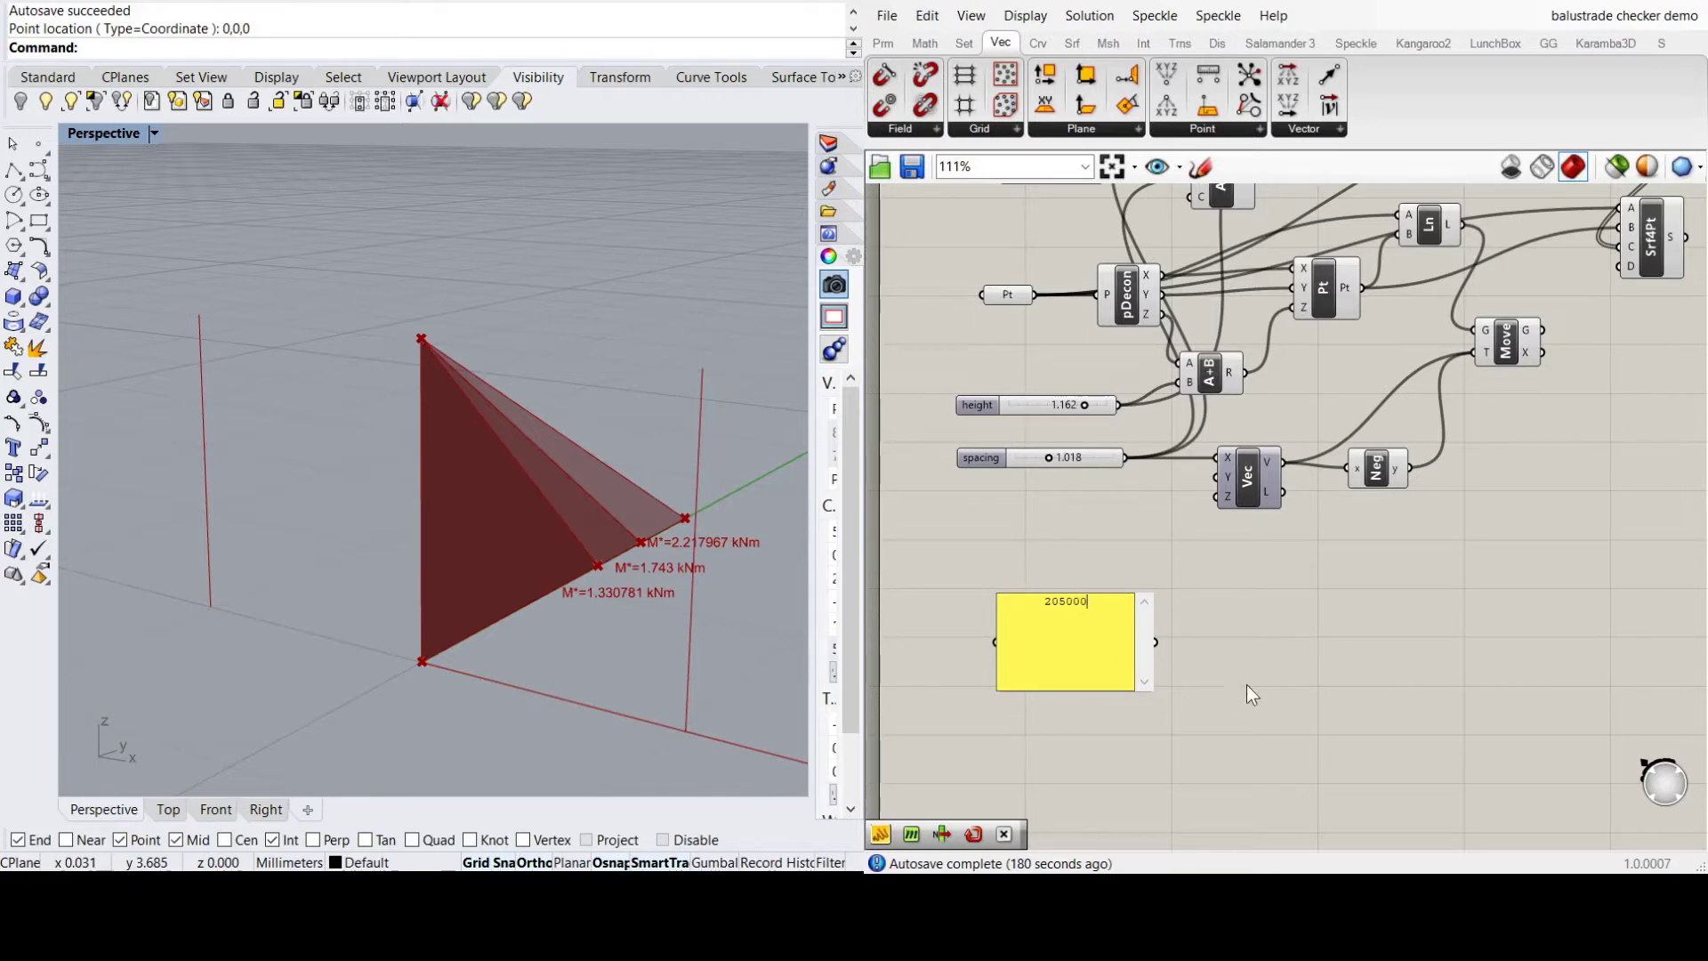
pyautogui.click(1117, 692)
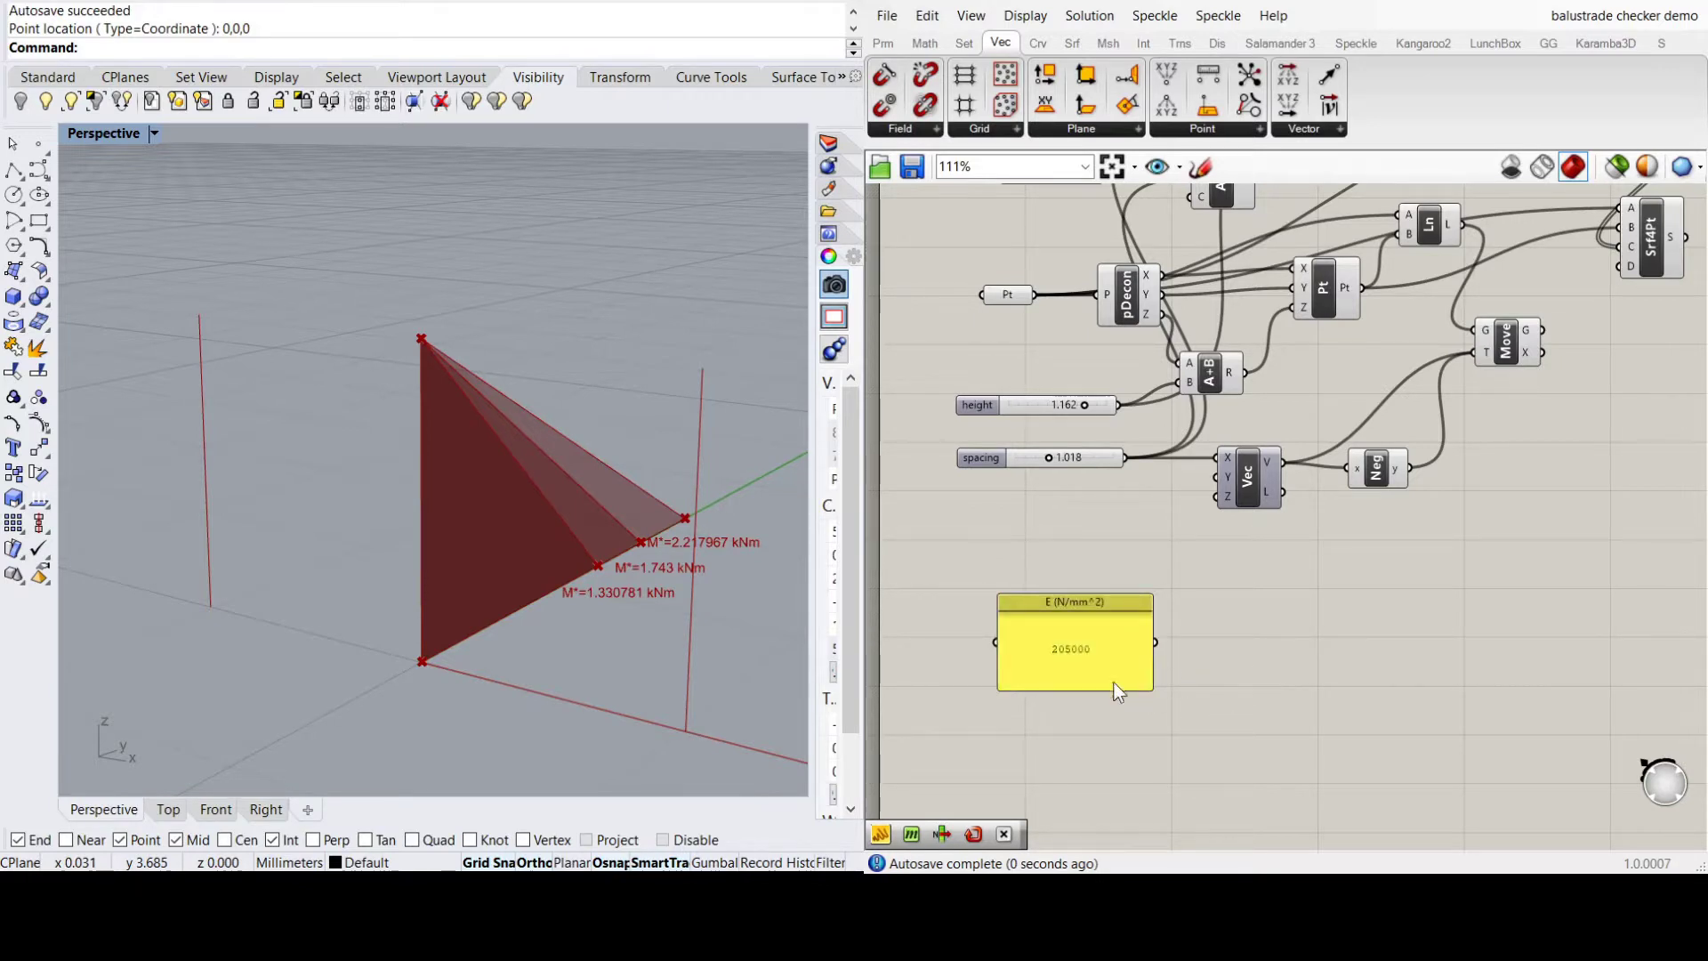
pyautogui.moveTo(1092, 685); pyautogui.dragTo(1048, 664)
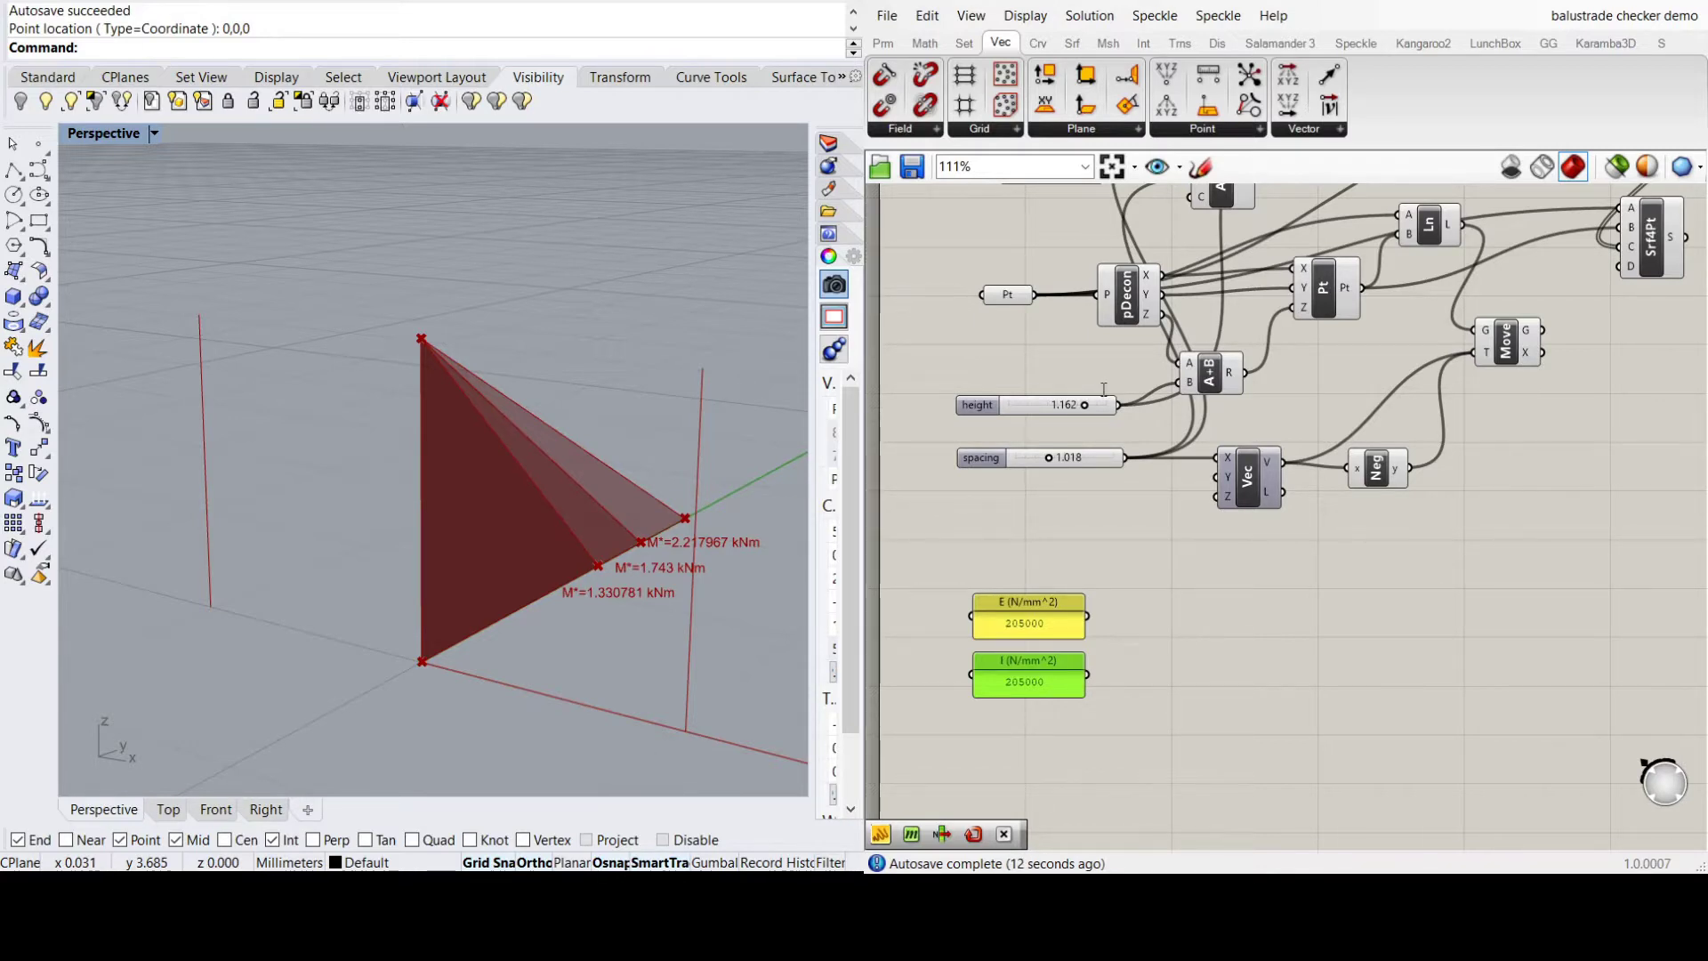
# Make a second panel named I (mm^4) holding 3000000
pyautogui.press('BackSpace')
pyautogui.moveTo(1105, 389); pyautogui.dragTo(1129, 390)
pyautogui.write('4')
pyautogui.click(1076, 854)
pyautogui.click(1140, 756)
pyautogui.scroll(-2, 880, 601)
pyautogui.scroll(2, 1171, 622)
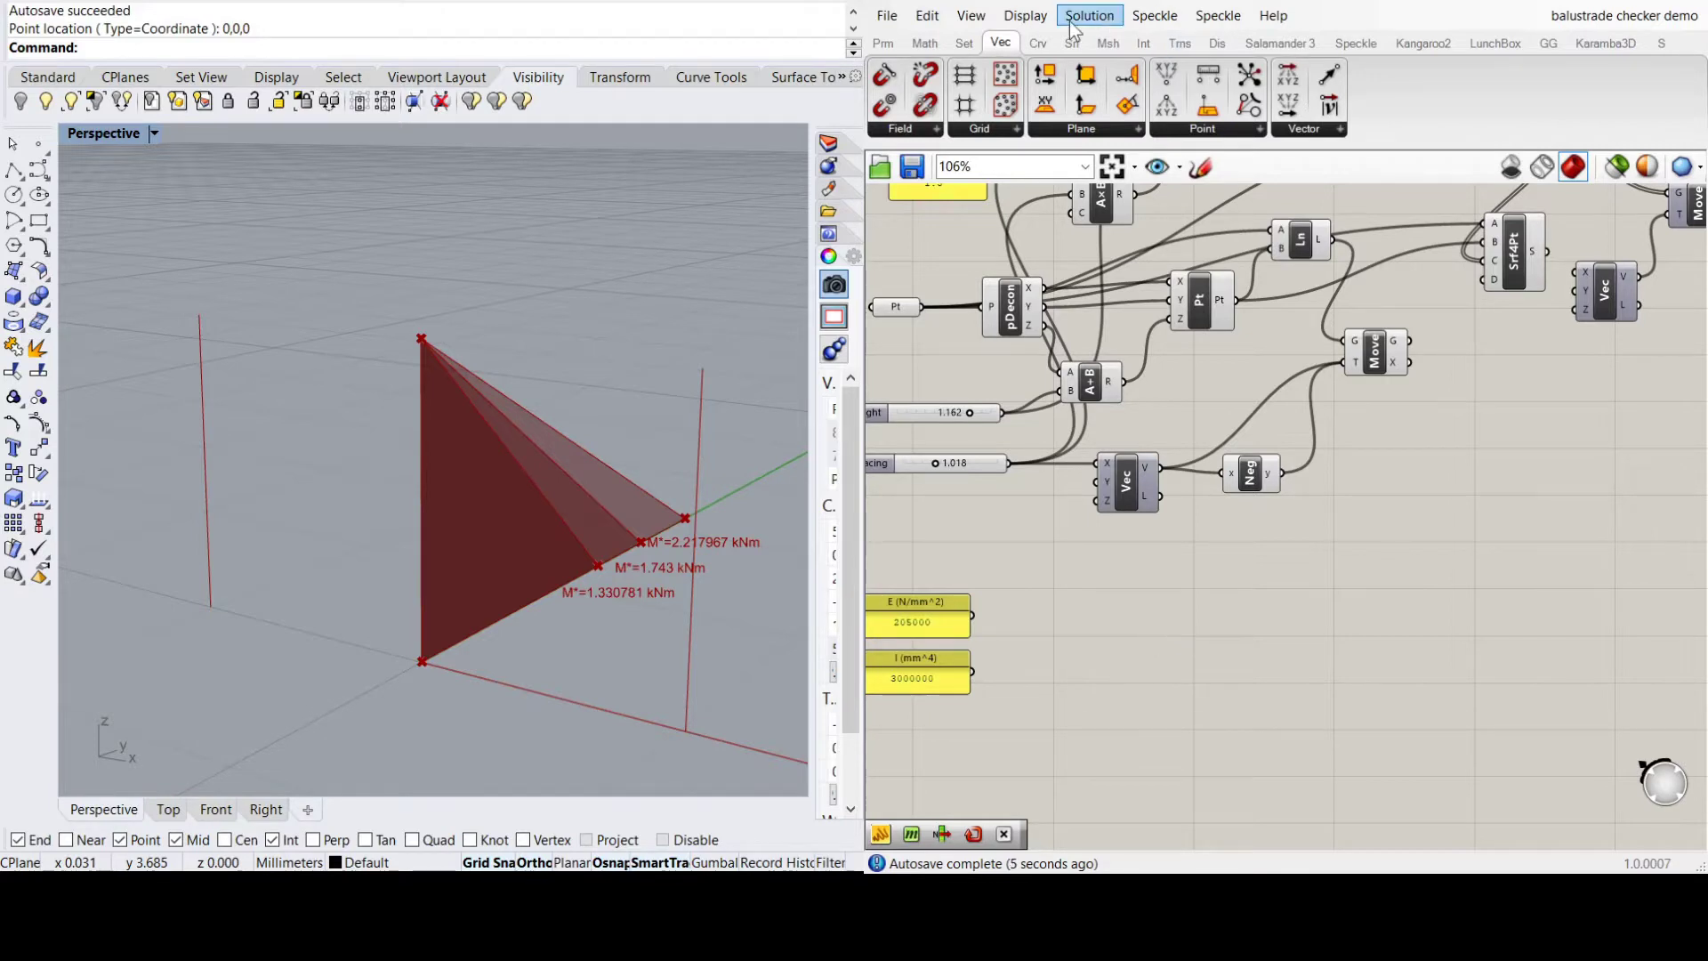
pyautogui.click(925, 45)
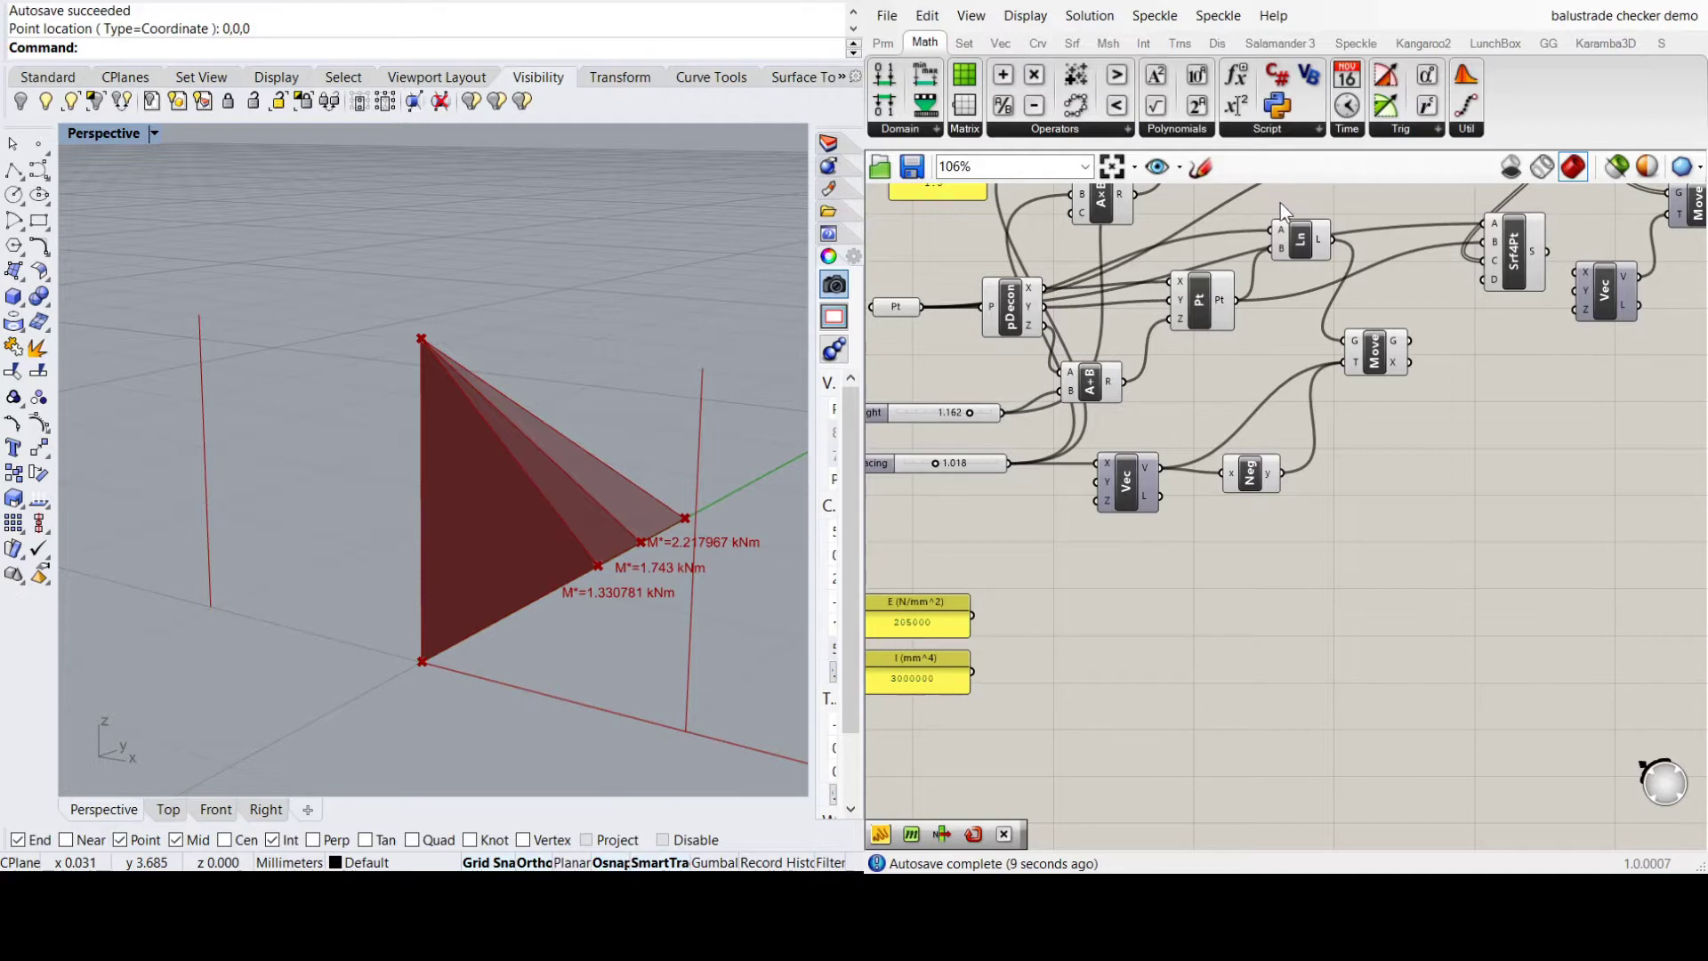
# Place an Expression component and extend it to four inputs
pyautogui.hotkey('ctrl', 'v')
pyautogui.scroll(6, 1027, 706)
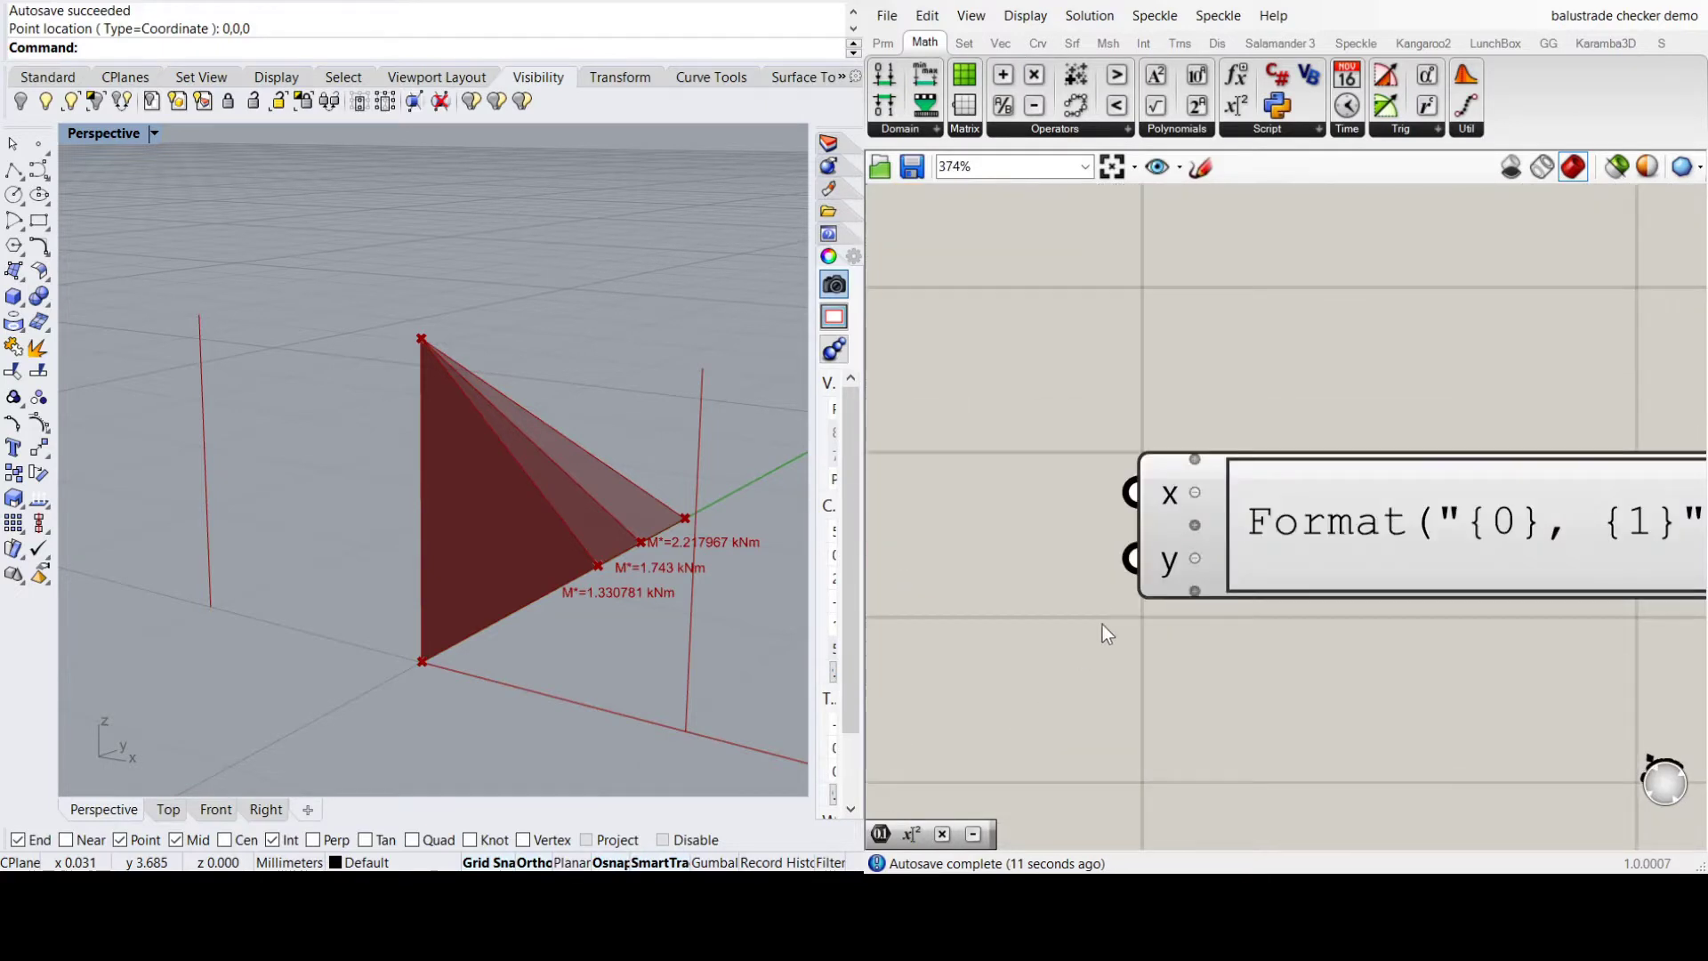
pyautogui.click(1193, 593)
pyautogui.click(1198, 625)
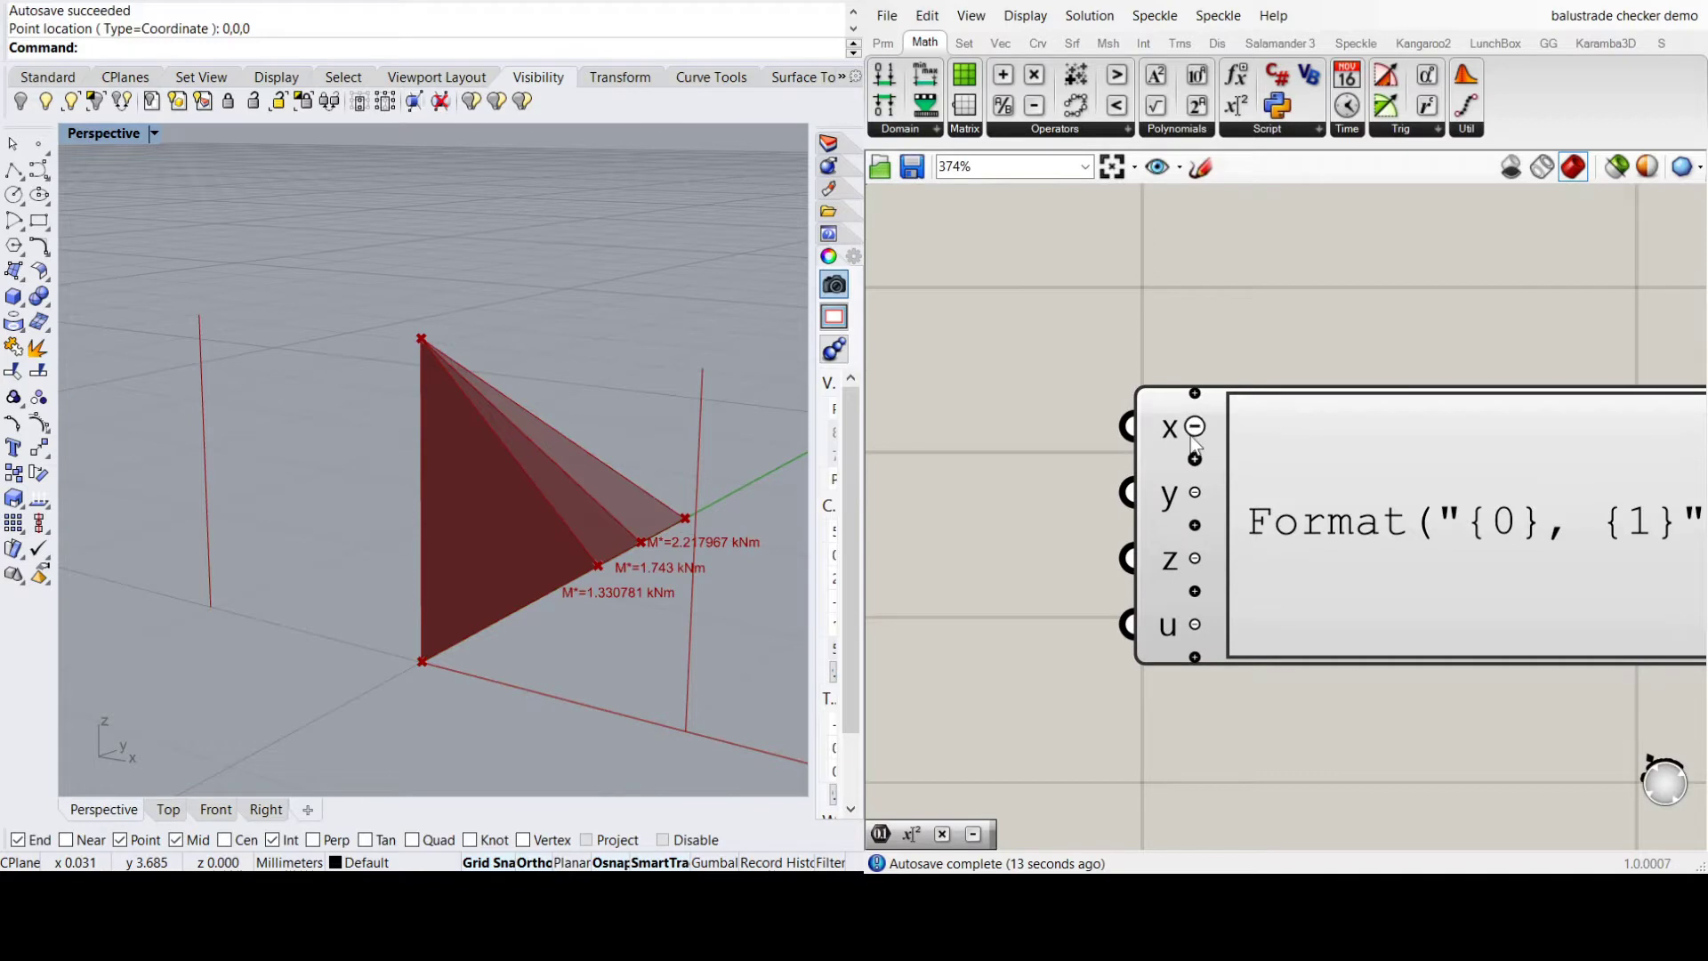
# Rename the inputs P and l, set formula (P*l^3)/(3*E*I), and place it beside the E and I panels
pyautogui.rightClick(1145, 425)
pyautogui.write('P')
pyautogui.press('Return')
pyautogui.rightClick(1162, 495)
pyautogui.write('l')
pyautogui.press('Return')
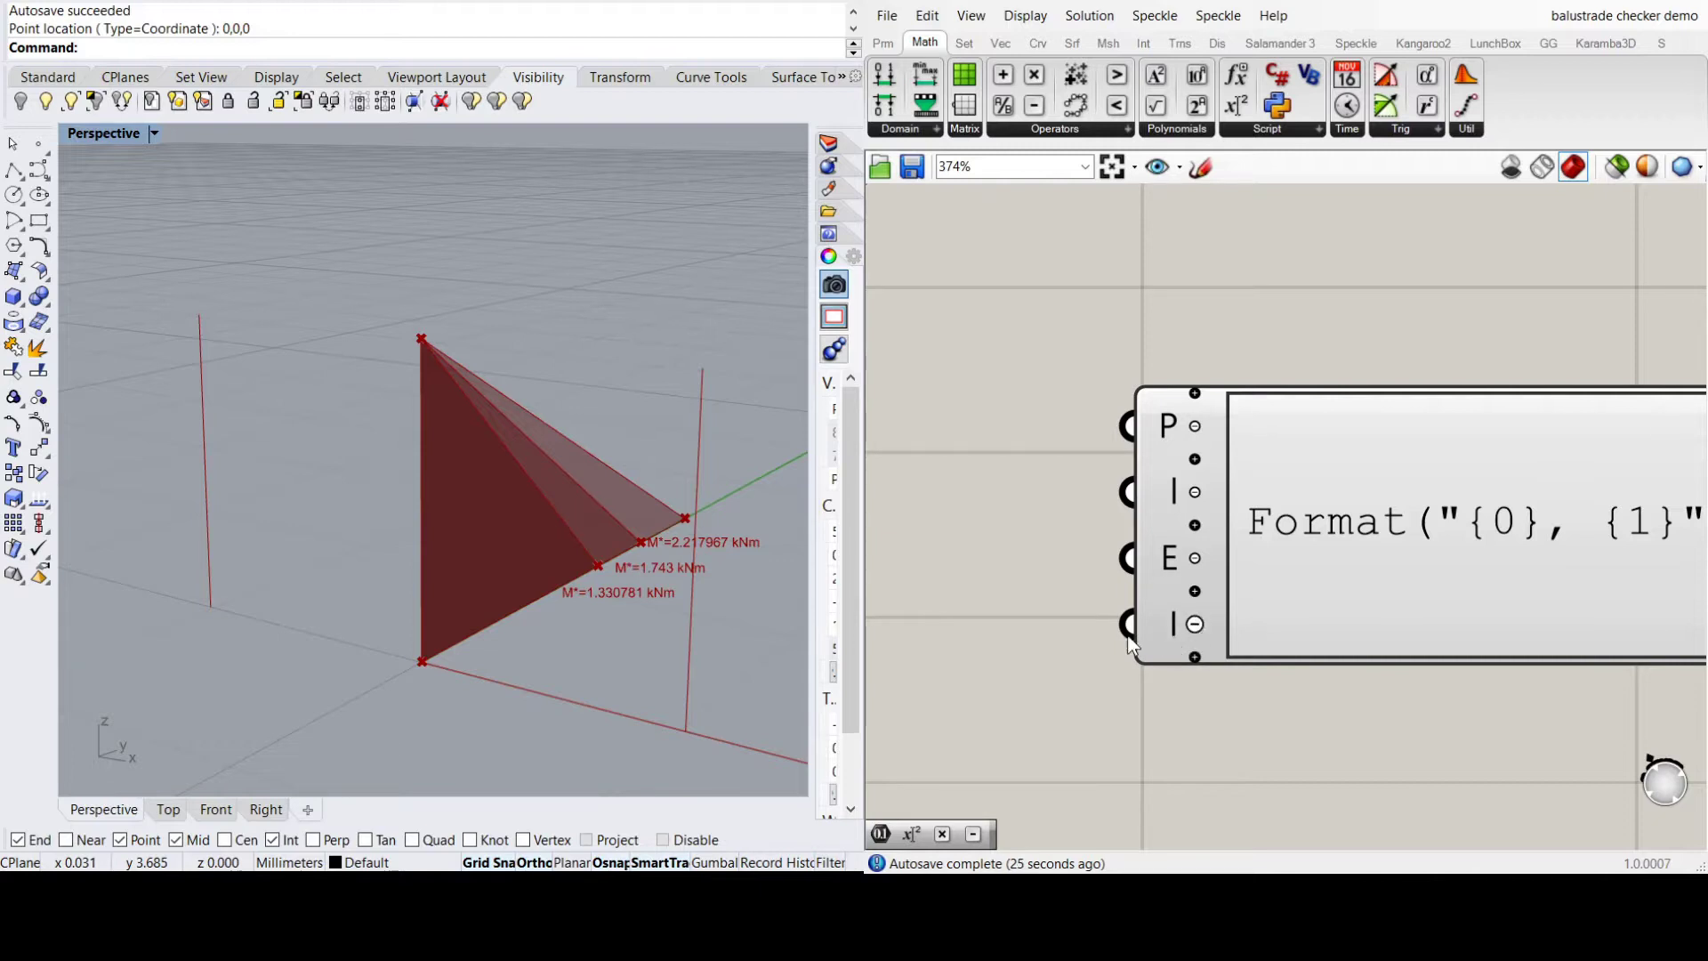
pyautogui.scroll(-4, 1155, 498)
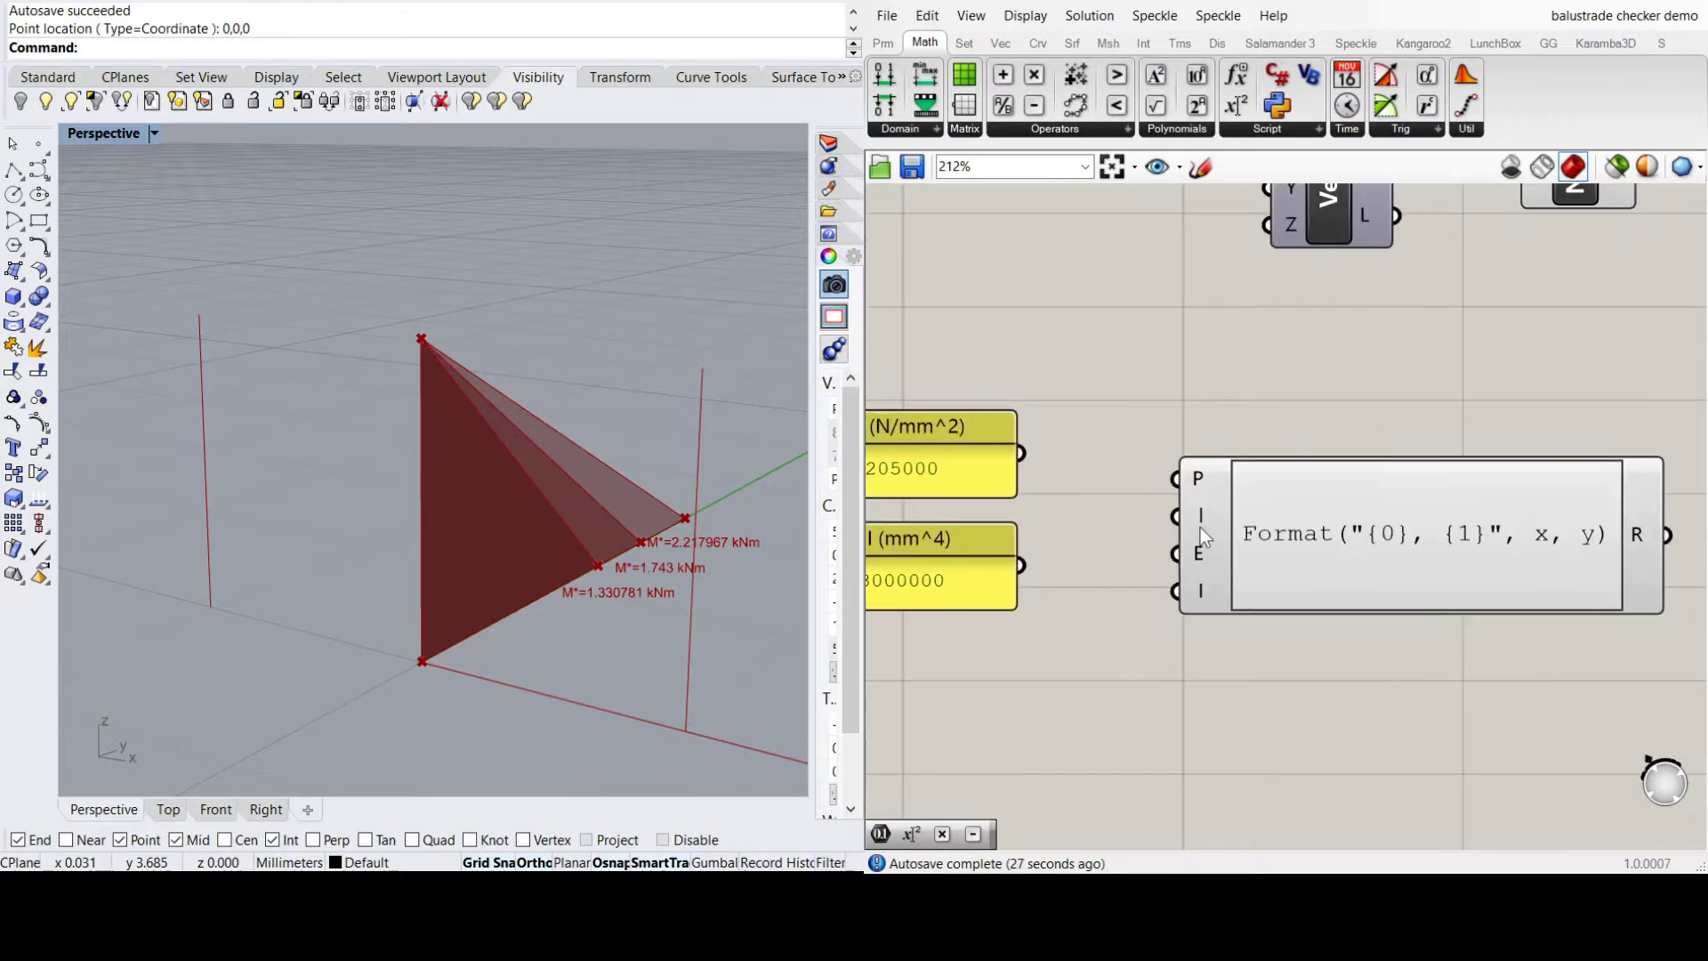
pyautogui.scroll(-3, 1225, 521)
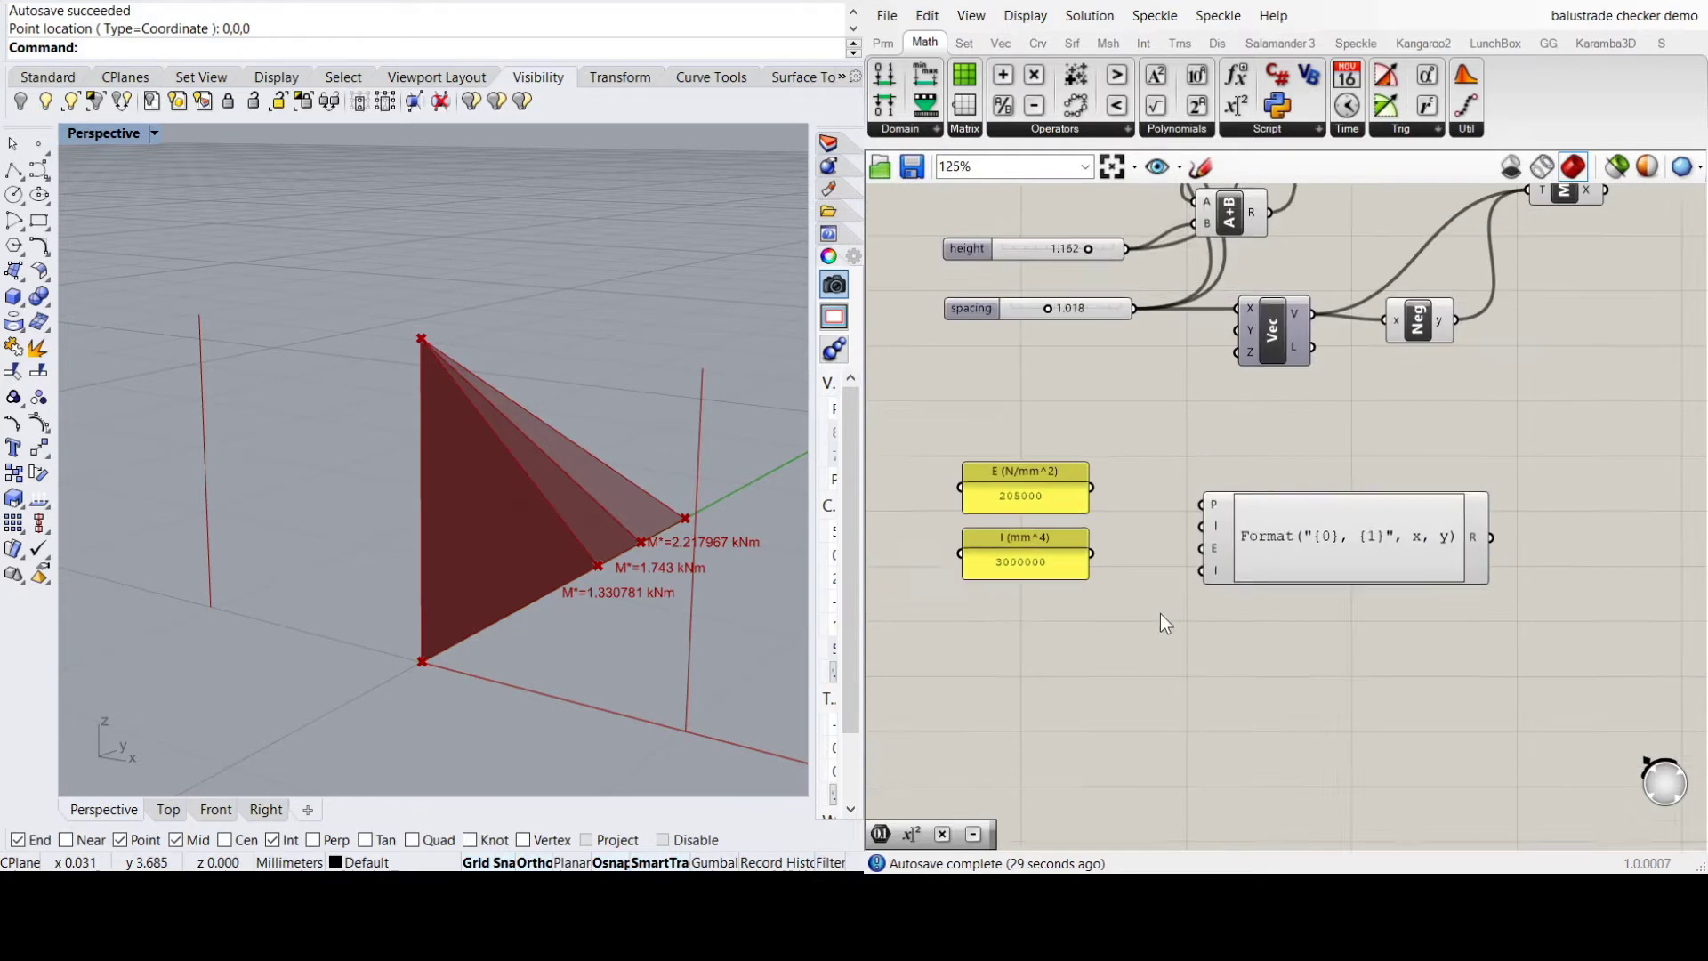
pyautogui.moveTo(1249, 588); pyautogui.dragTo(1318, 583)
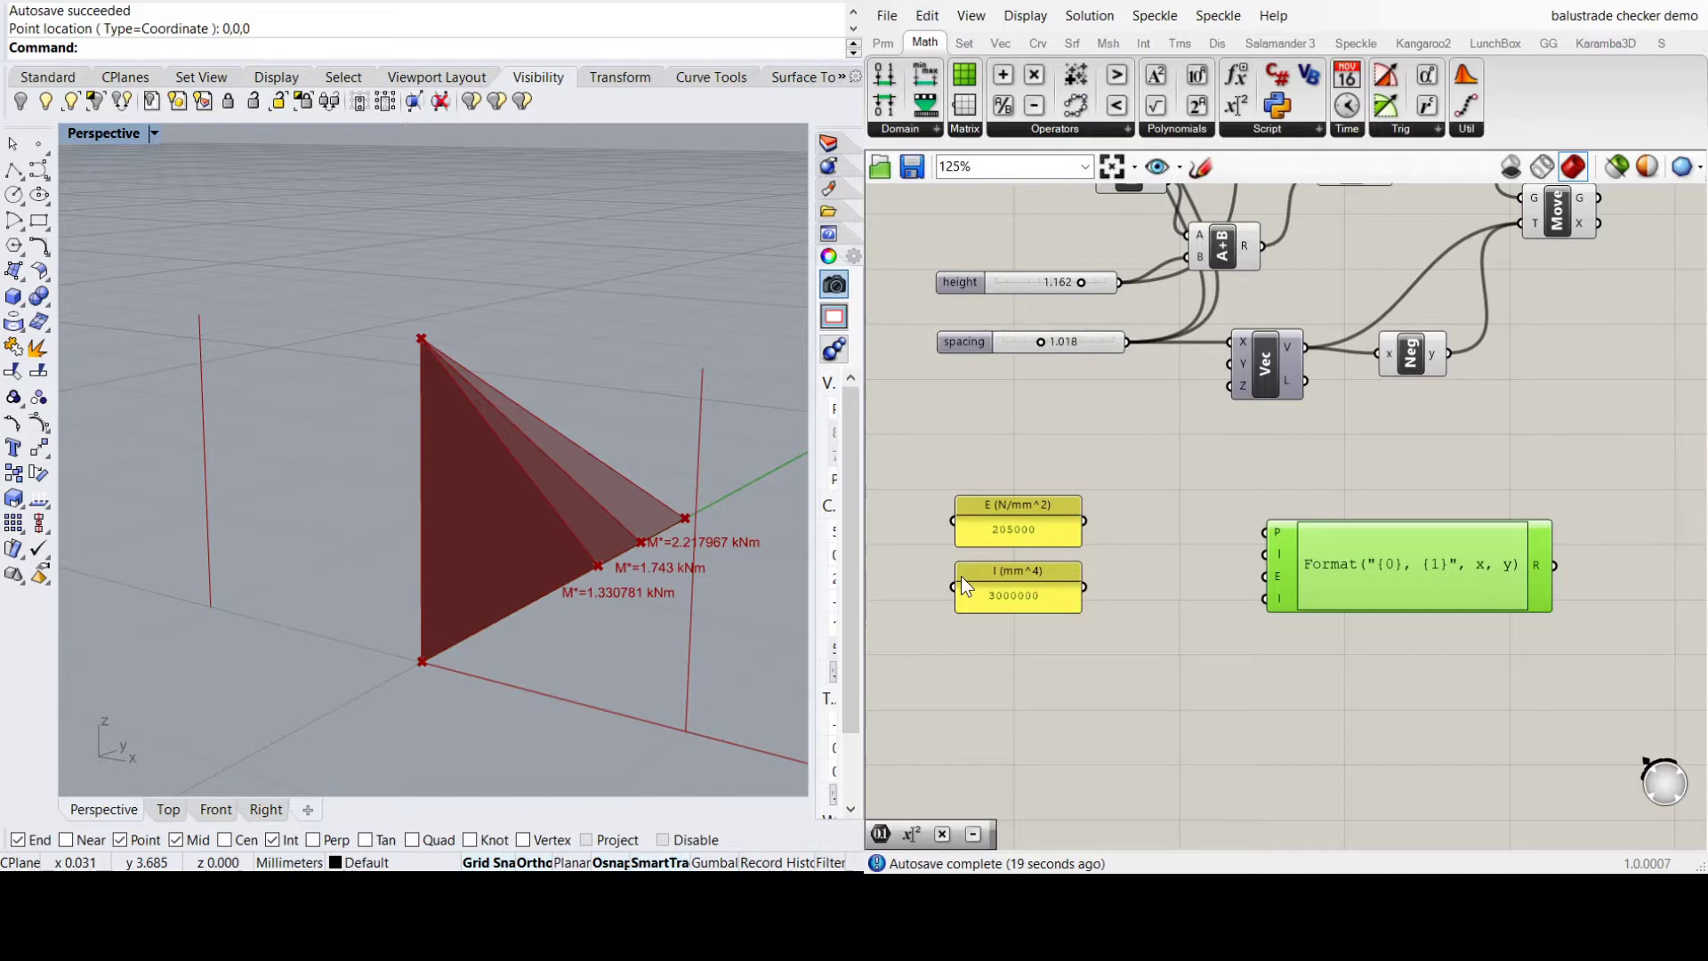
pyautogui.click(1549, 744)
# Reposition the Expression component and bring the load input panels into view
pyautogui.moveTo(1395, 564); pyautogui.dragTo(1338, 567)
pyautogui.click(1118, 658)
pyautogui.click(1215, 592)
pyautogui.scroll(-2, 1215, 592)
pyautogui.moveTo(1215, 593); pyautogui.dragTo(1162, 680, button='right')
pyautogui.scroll(2, 1145, 646)
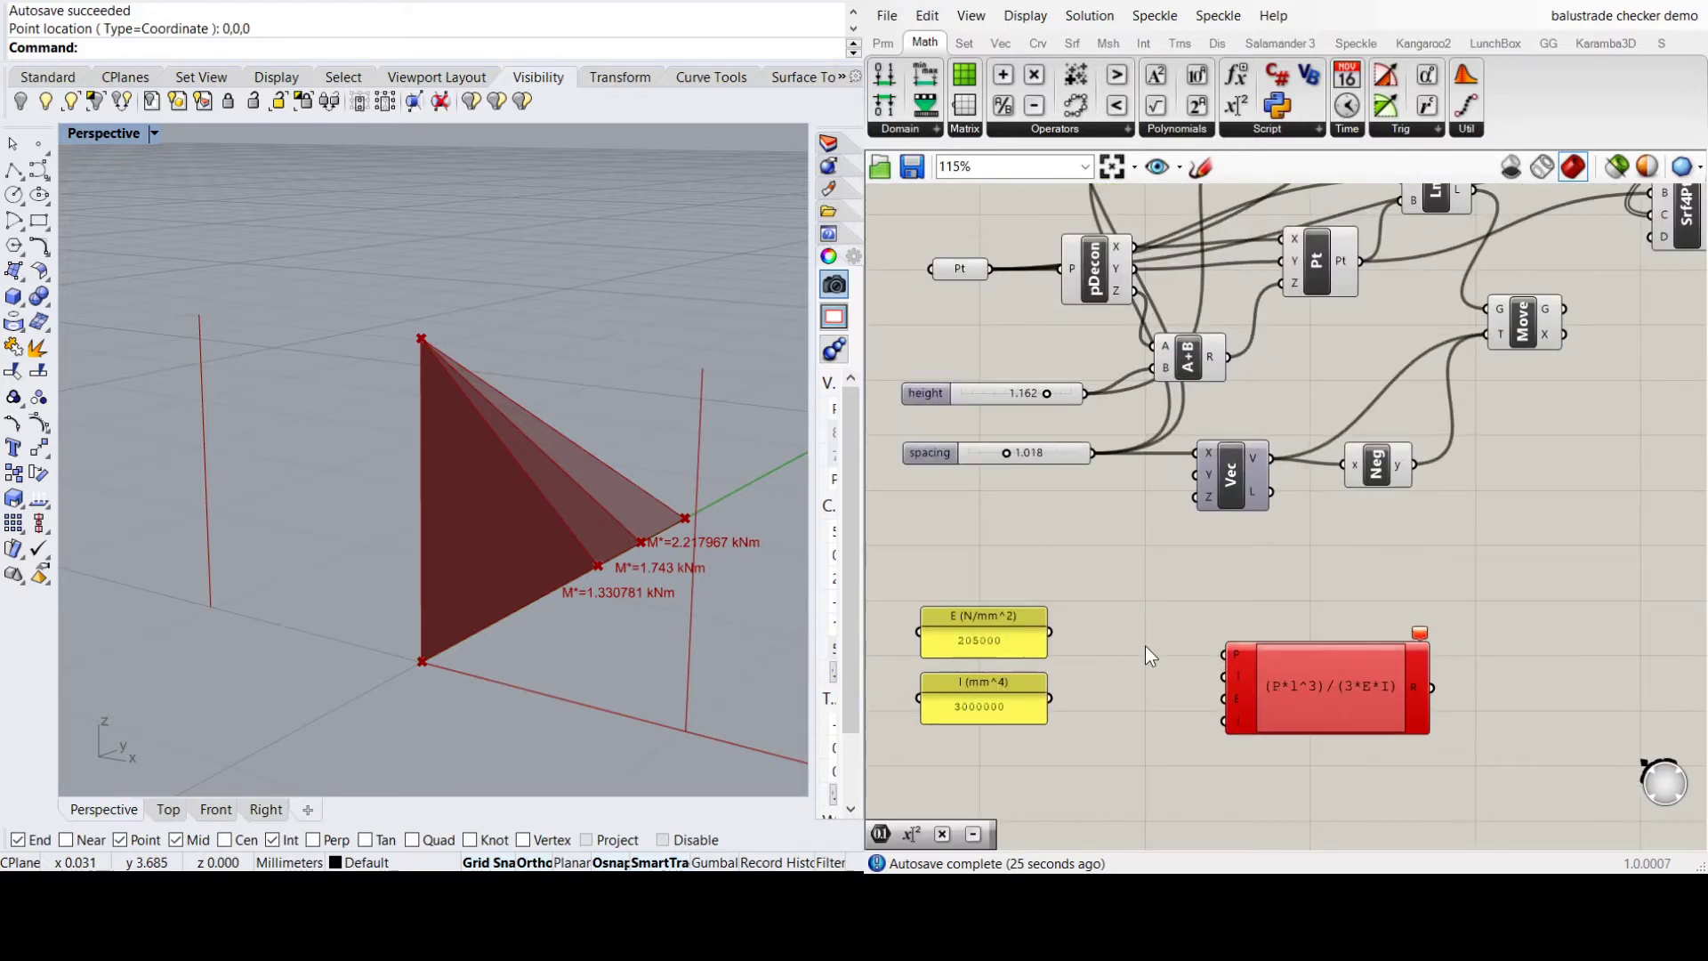
pyautogui.scroll(-1, 1145, 657)
pyautogui.moveTo(1033, 418); pyautogui.dragTo(1009, 512, button='right')
pyautogui.scroll(-1, 1010, 511)
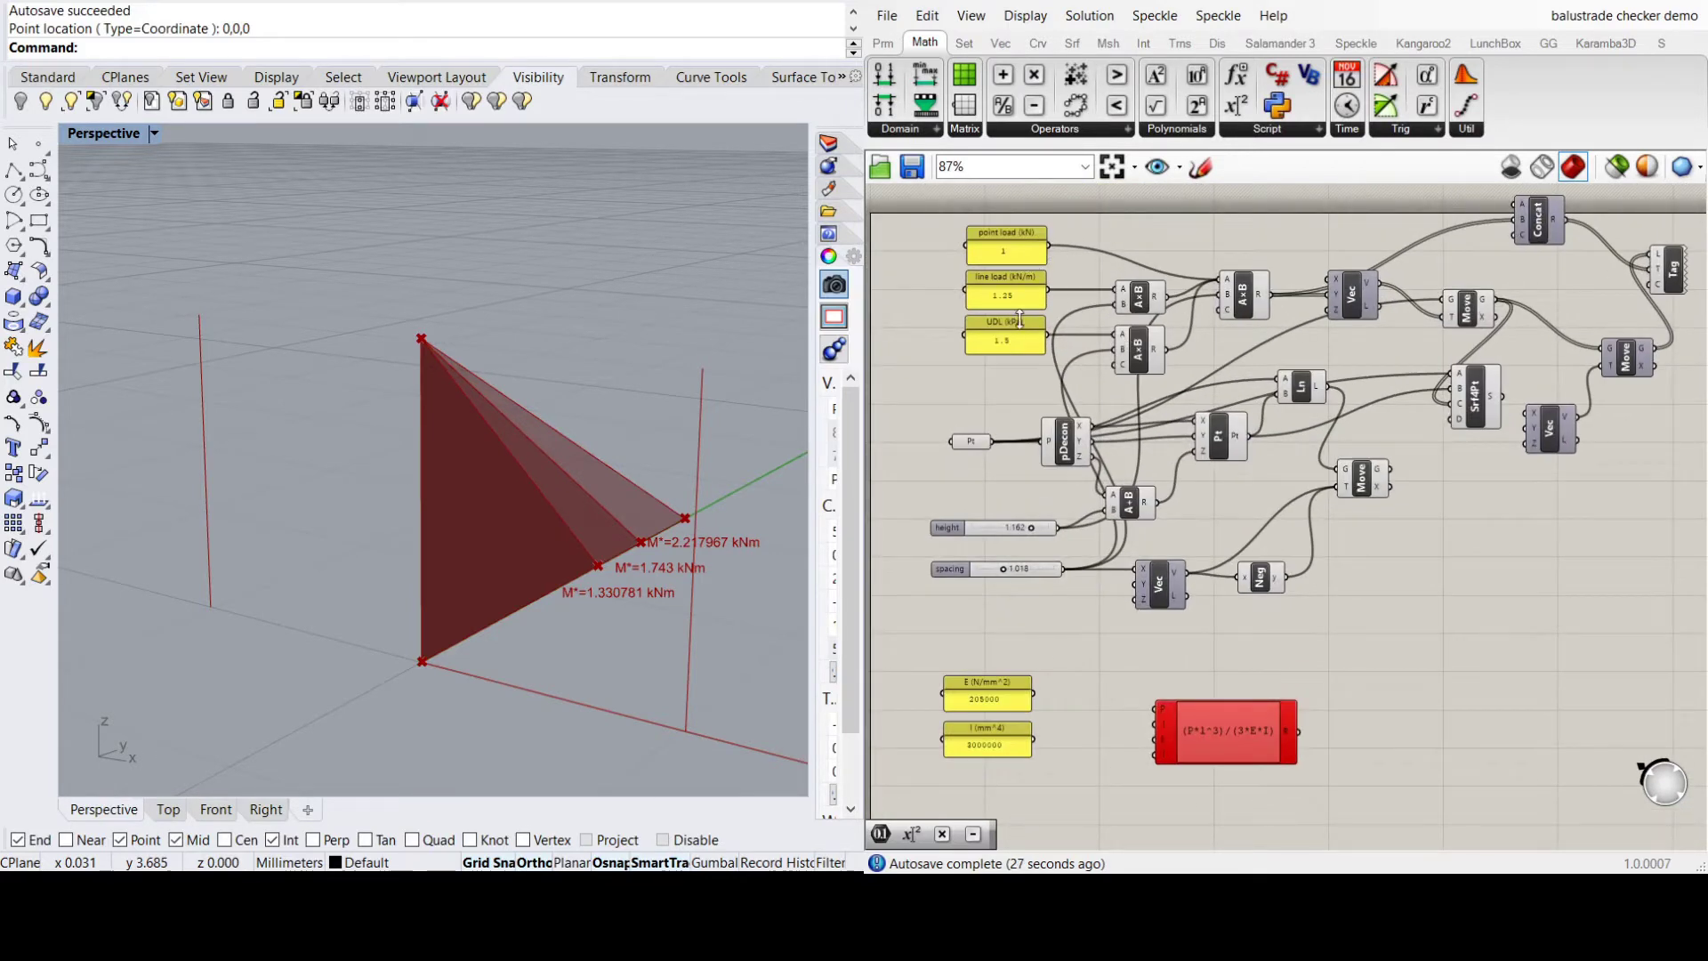
pyautogui.moveTo(1211, 722); pyautogui.dragTo(1245, 714)
pyautogui.click(1138, 671)
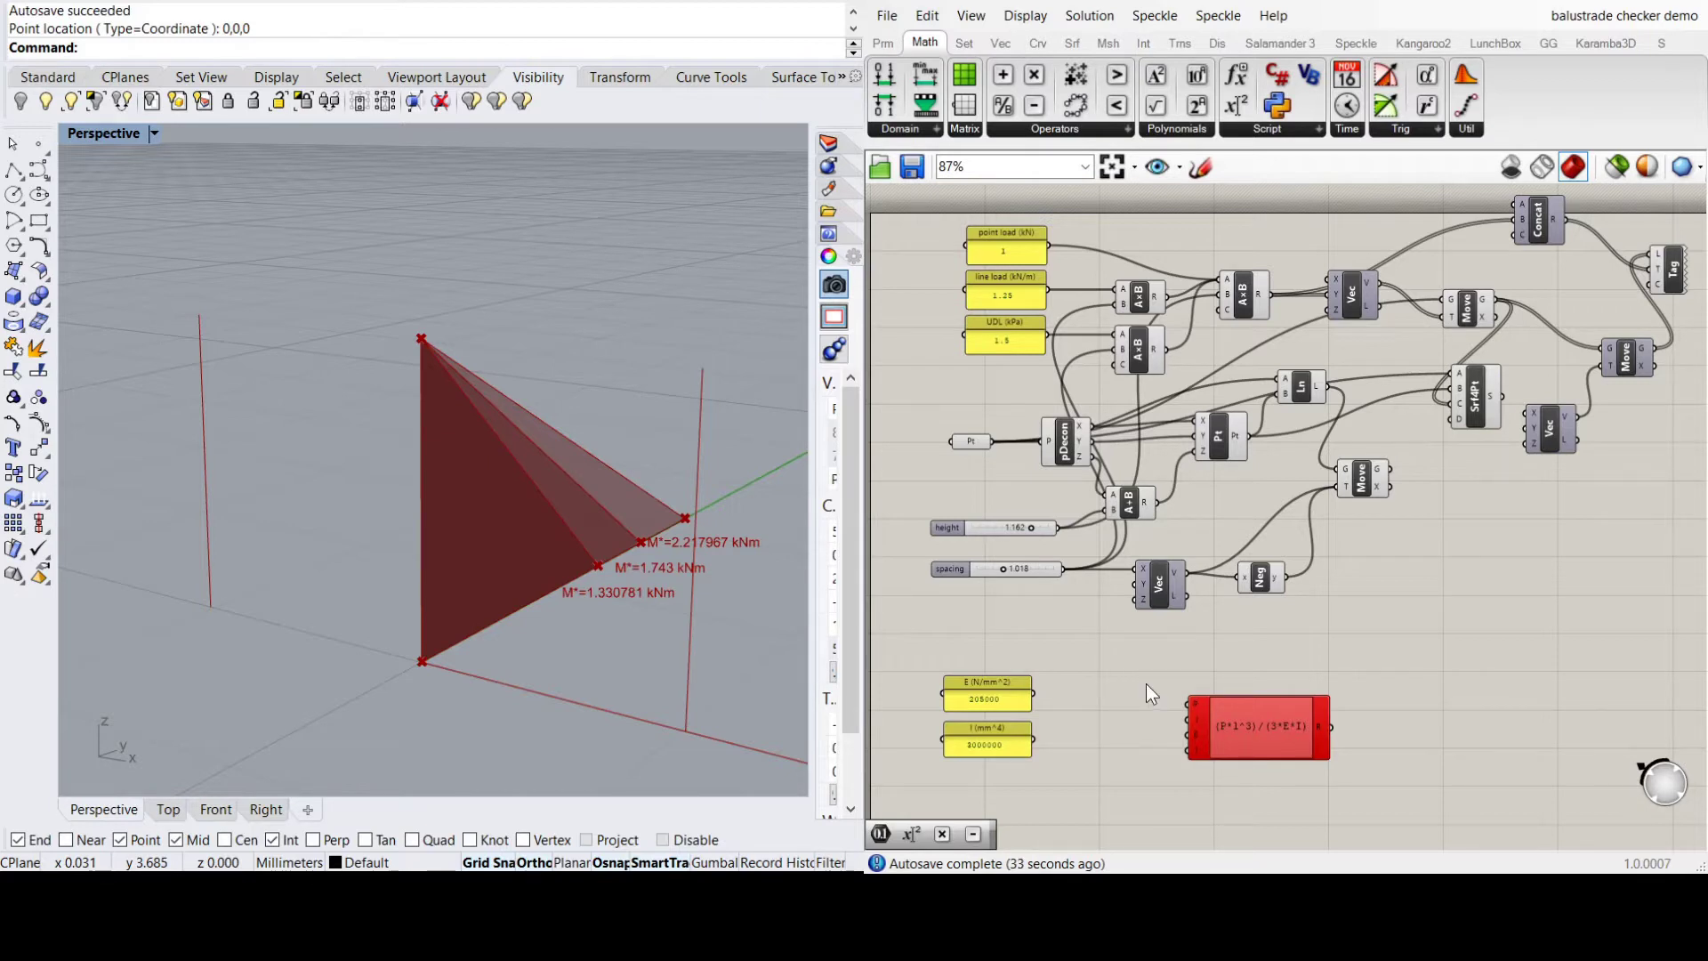
# Add a Multiplication component fed by the point load in A and the earlier product in B
pyautogui.click(1034, 75)
pyautogui.click(1135, 664)
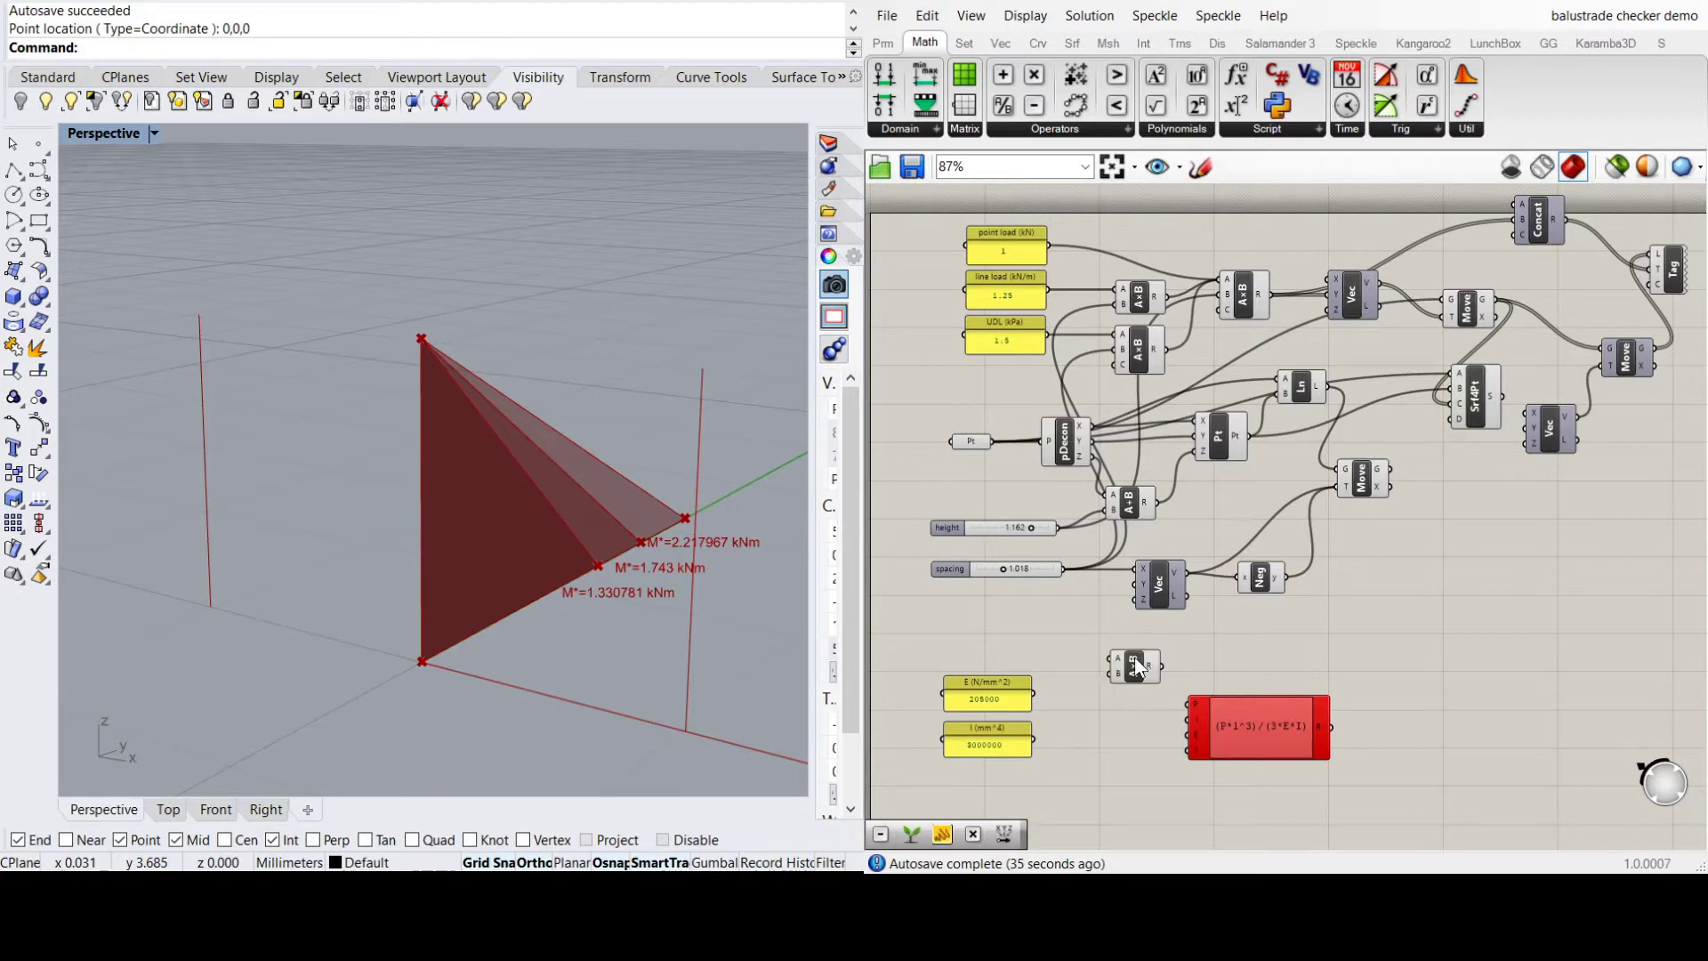
pyautogui.moveTo(1136, 665); pyautogui.dragTo(1150, 666)
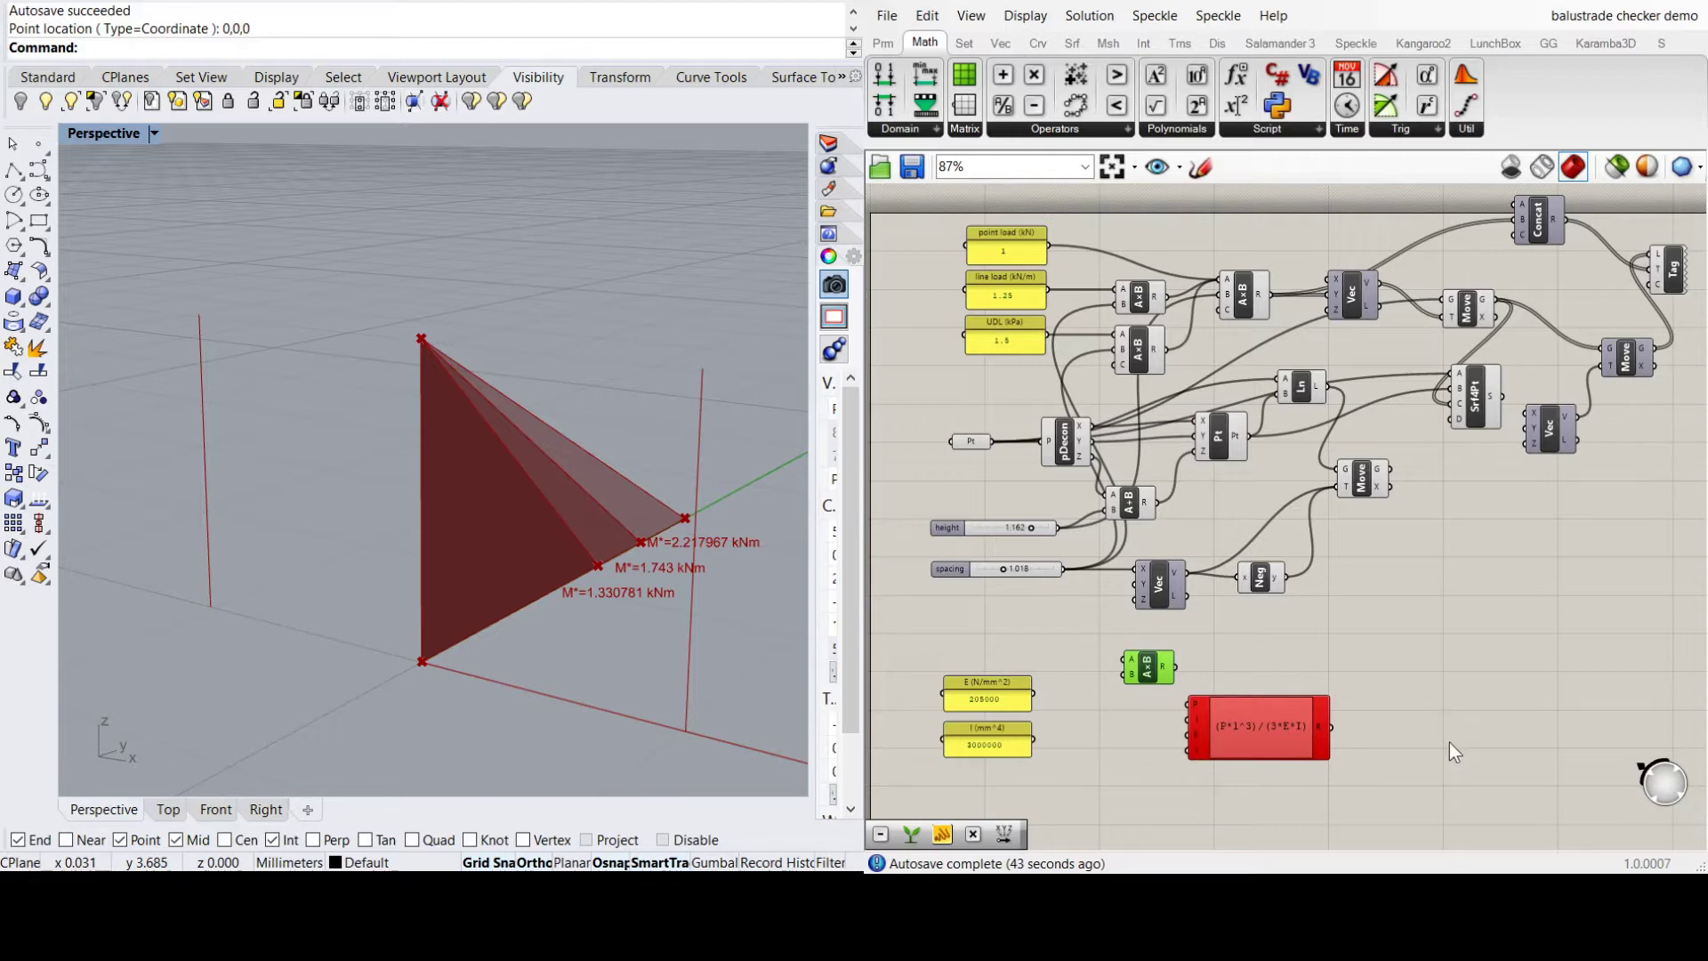
pyautogui.moveTo(1050, 243); pyautogui.dragTo(1126, 660)
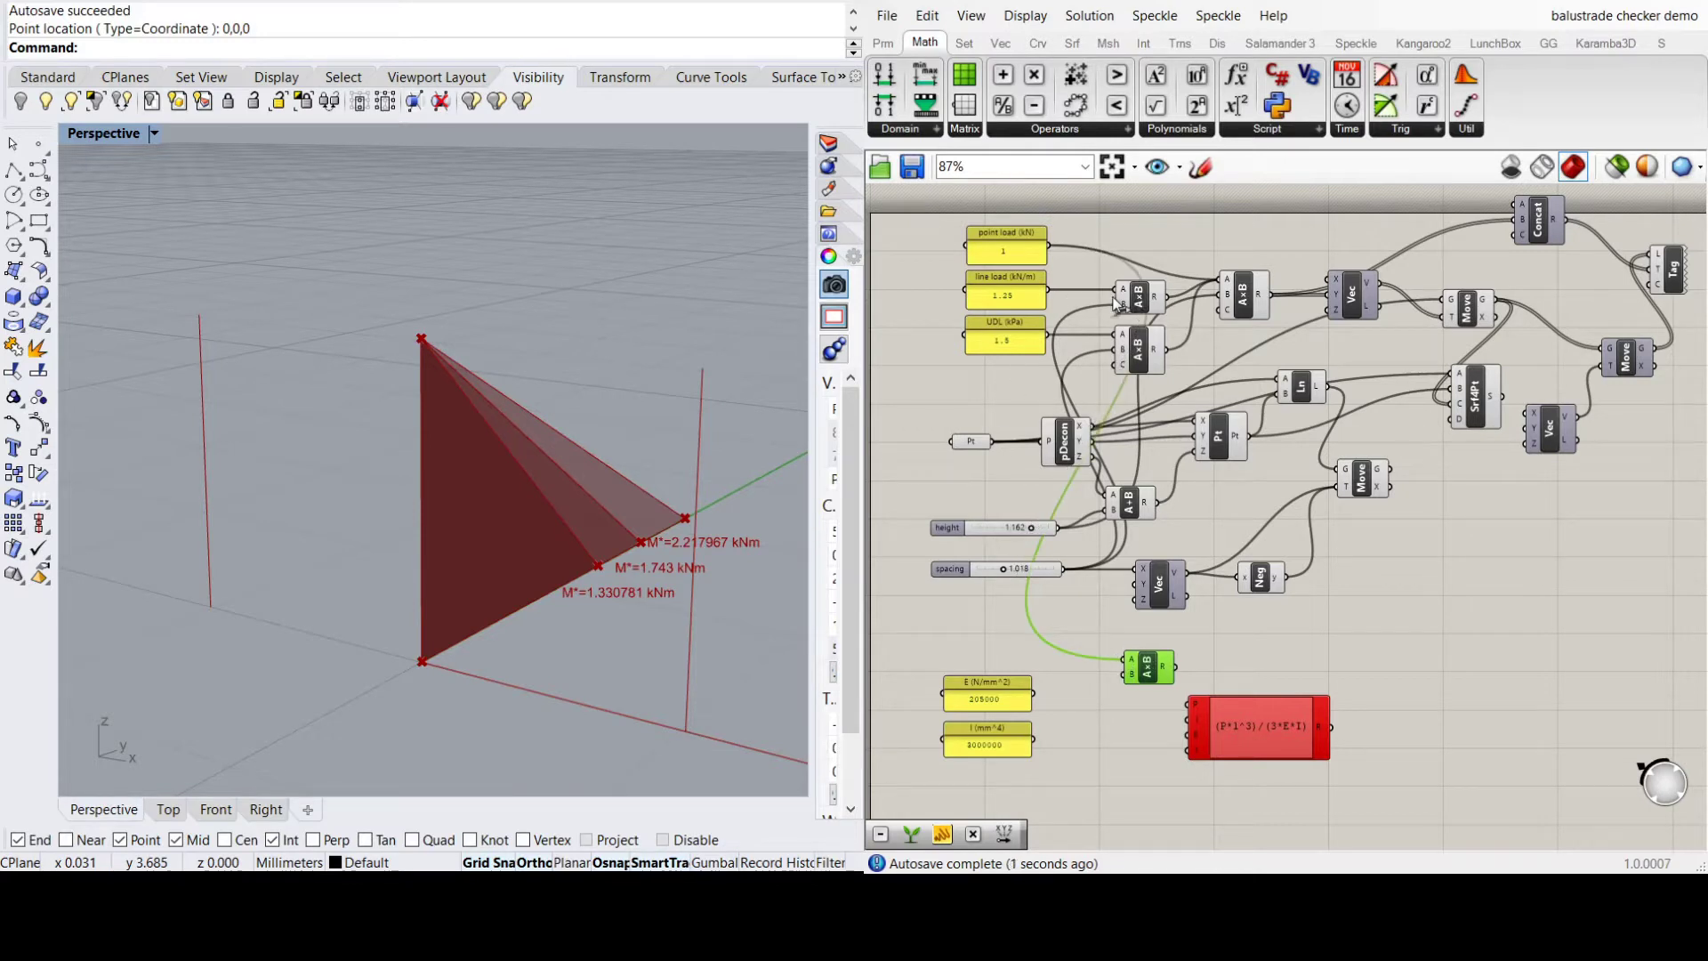
pyautogui.keyDown('shift'); pyautogui.moveTo(1166, 297); pyautogui.dragTo(1126, 674); pyautogui.keyUp('shift')
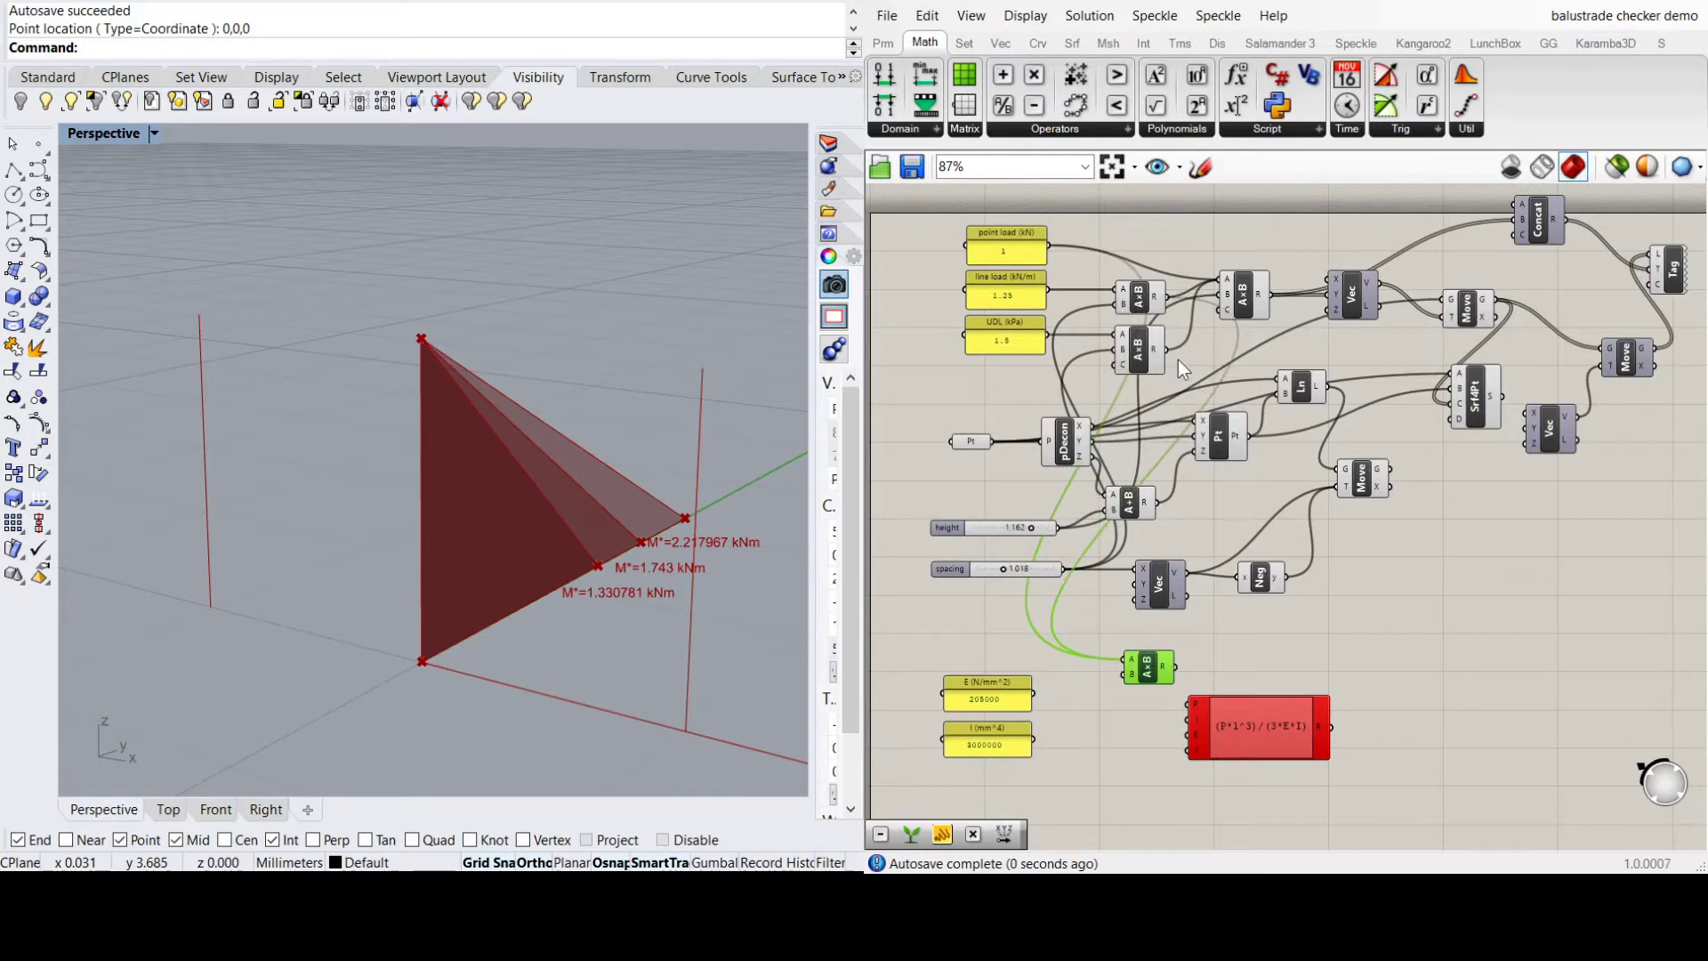
pyautogui.keyDown('shift'); pyautogui.moveTo(1167, 349); pyautogui.dragTo(1126, 673); pyautogui.keyUp('shift')
# Wire the multiplied load, height slider, E panel and I panel into the Expression's P, l, E and I
pyautogui.moveTo(1240, 726); pyautogui.dragTo(1284, 708)
pyautogui.moveTo(1176, 667); pyautogui.dragTo(1192, 678)
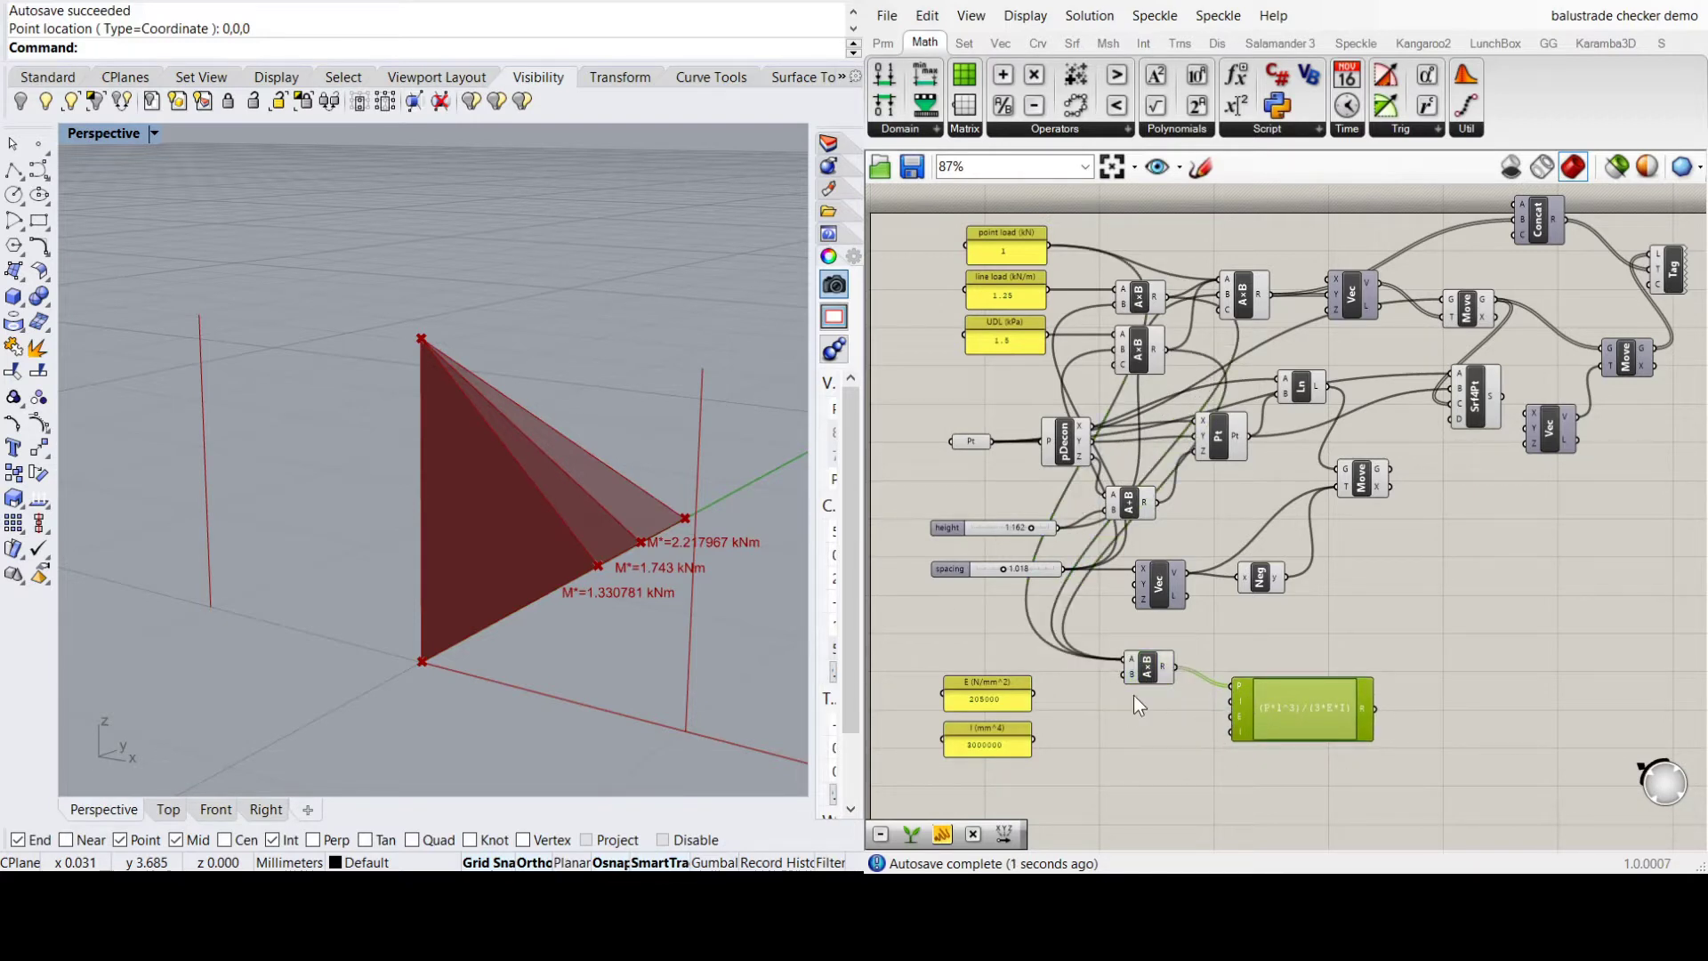
pyautogui.moveTo(1059, 527); pyautogui.dragTo(1235, 700)
pyautogui.moveTo(1032, 699); pyautogui.dragTo(1234, 715)
pyautogui.moveTo(1035, 746); pyautogui.dragTo(1234, 732)
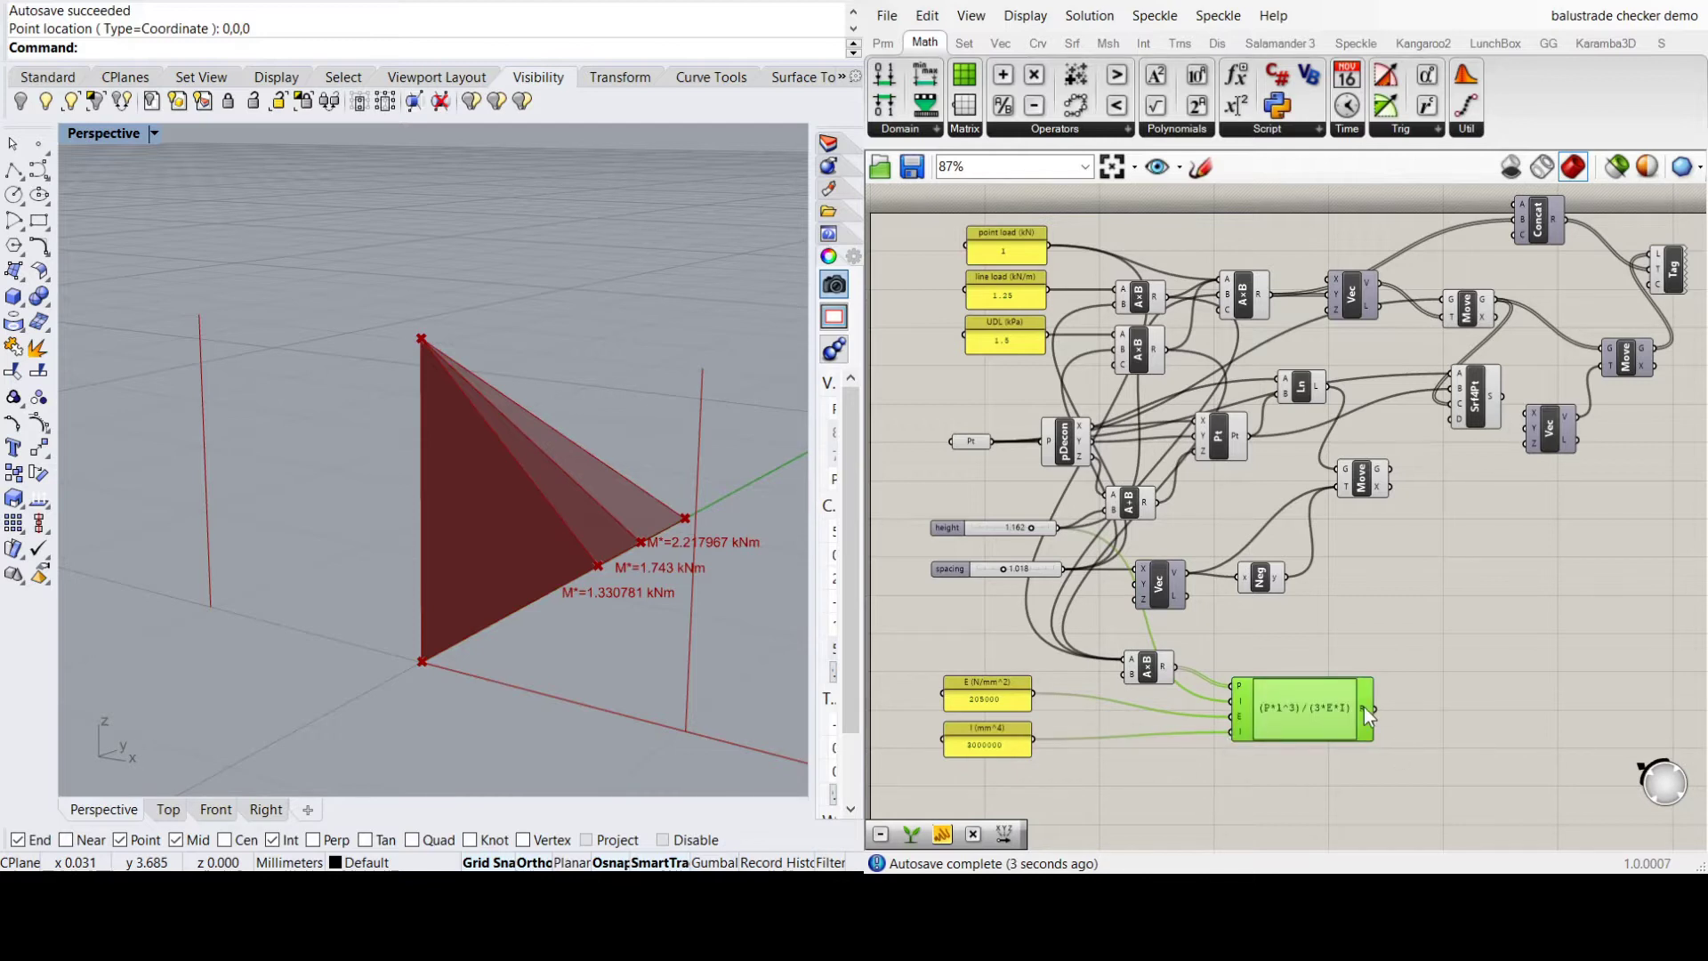
pyautogui.click(1391, 658)
pyautogui.scroll(-1, 1240, 706)
pyautogui.click(1283, 708)
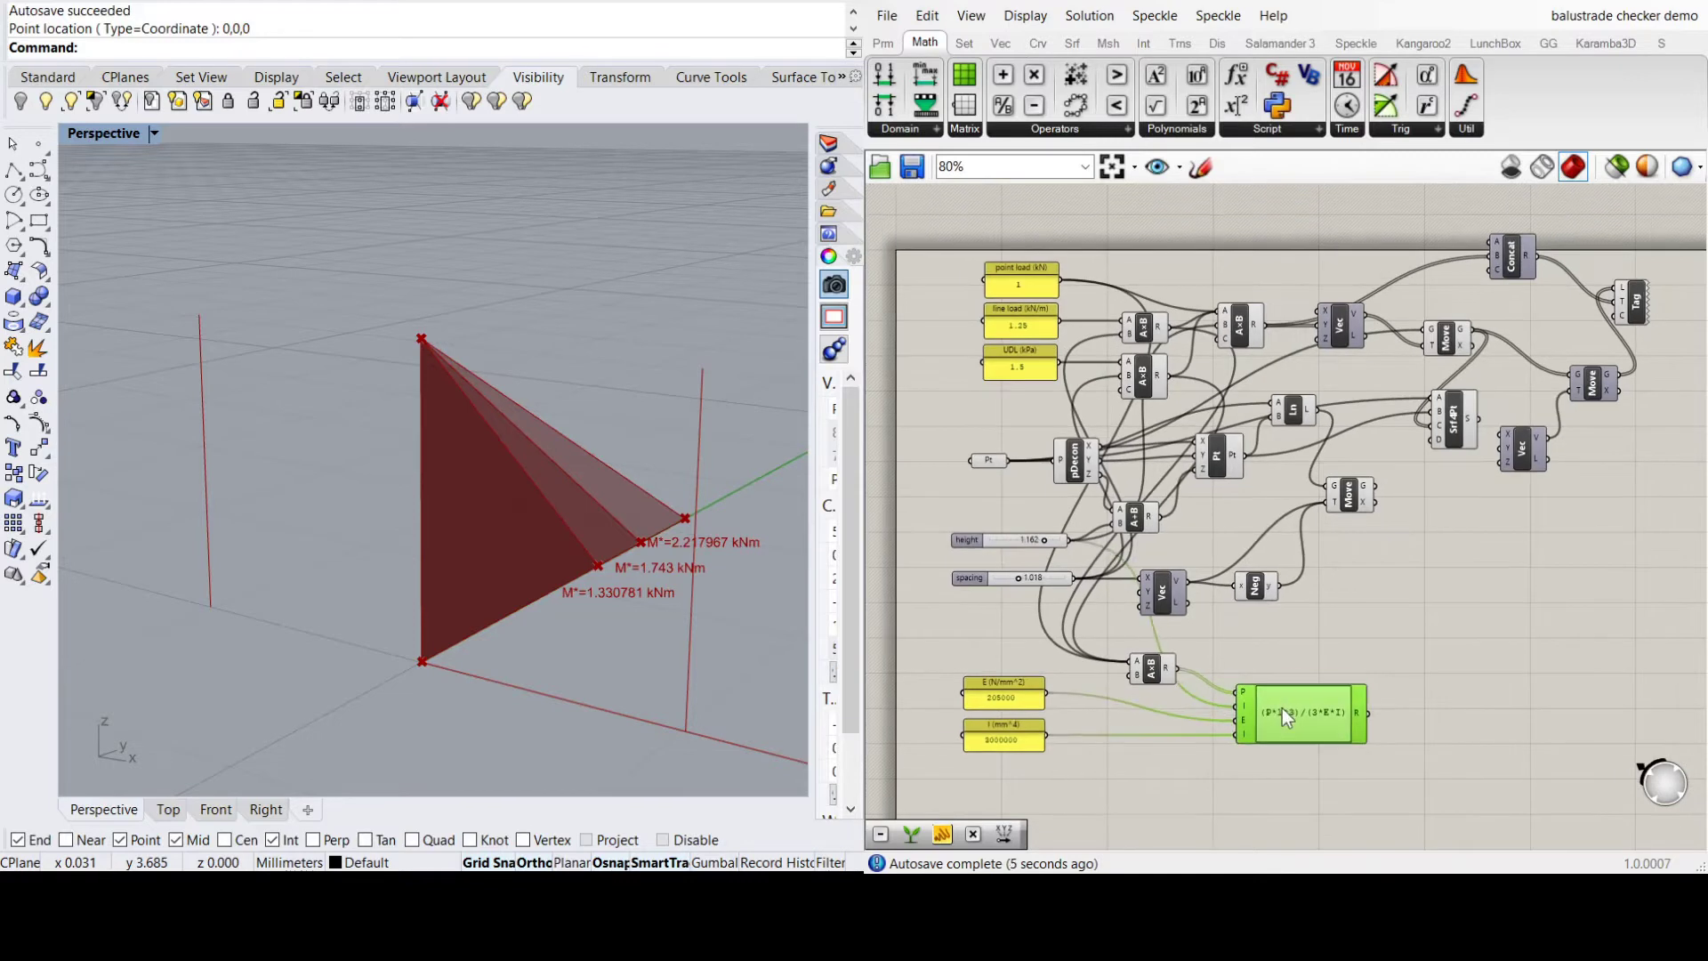
pyautogui.click(1251, 649)
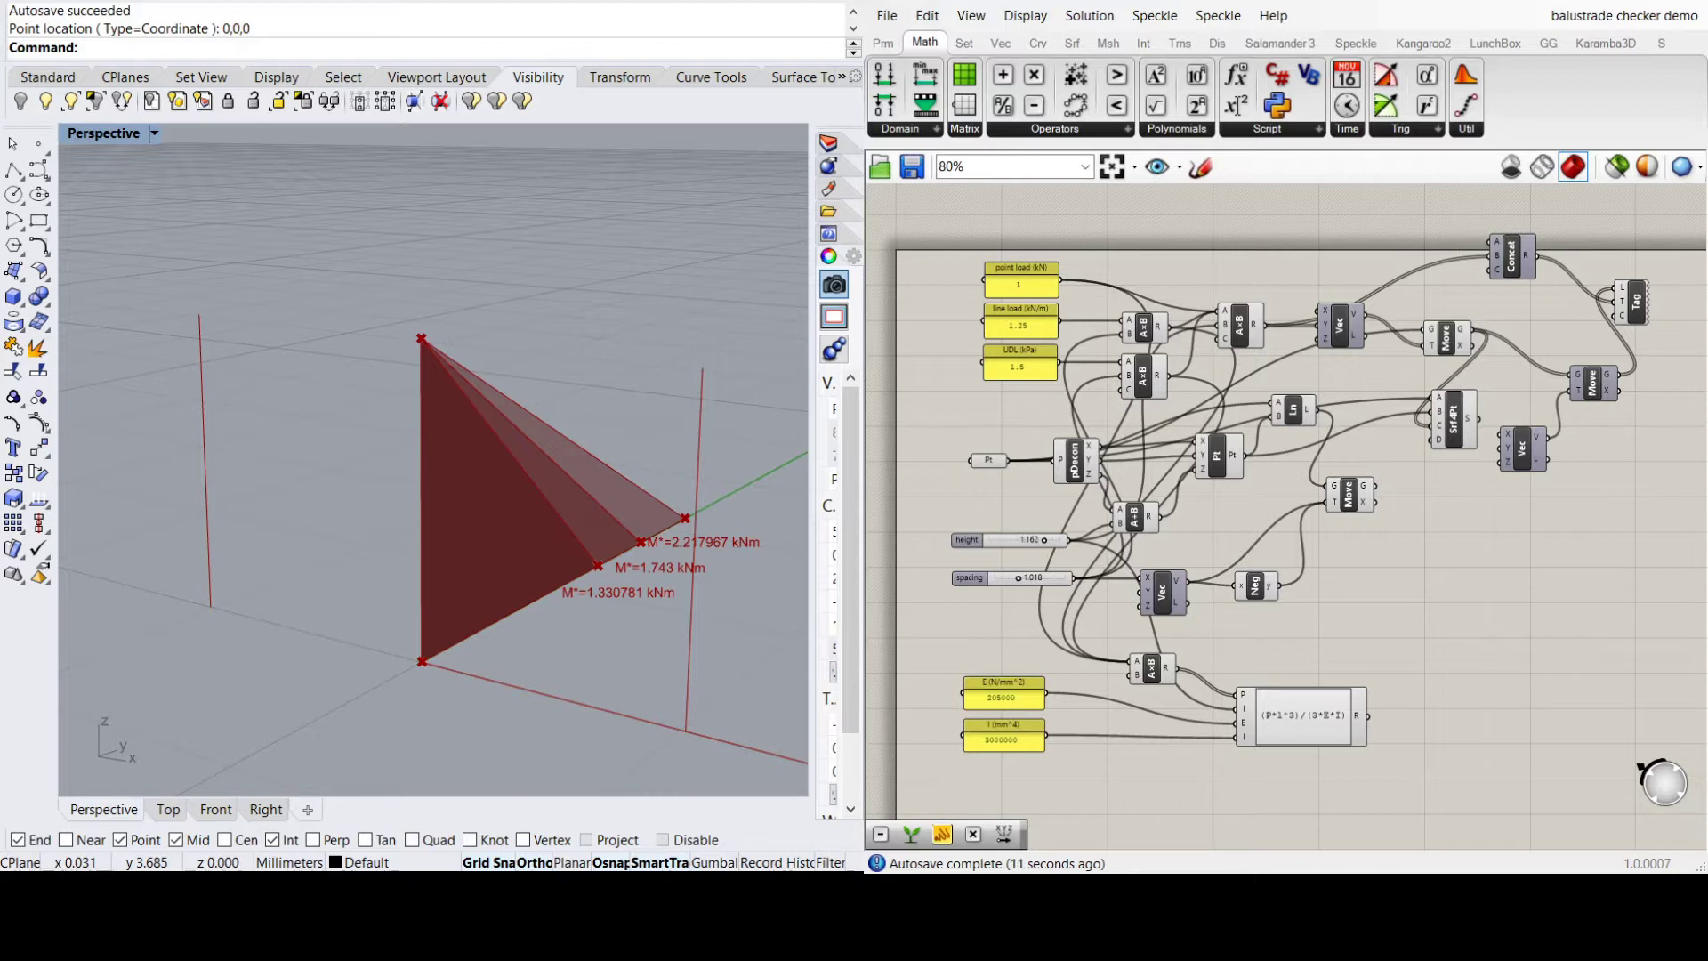
pyautogui.scroll(3, 1198, 754)
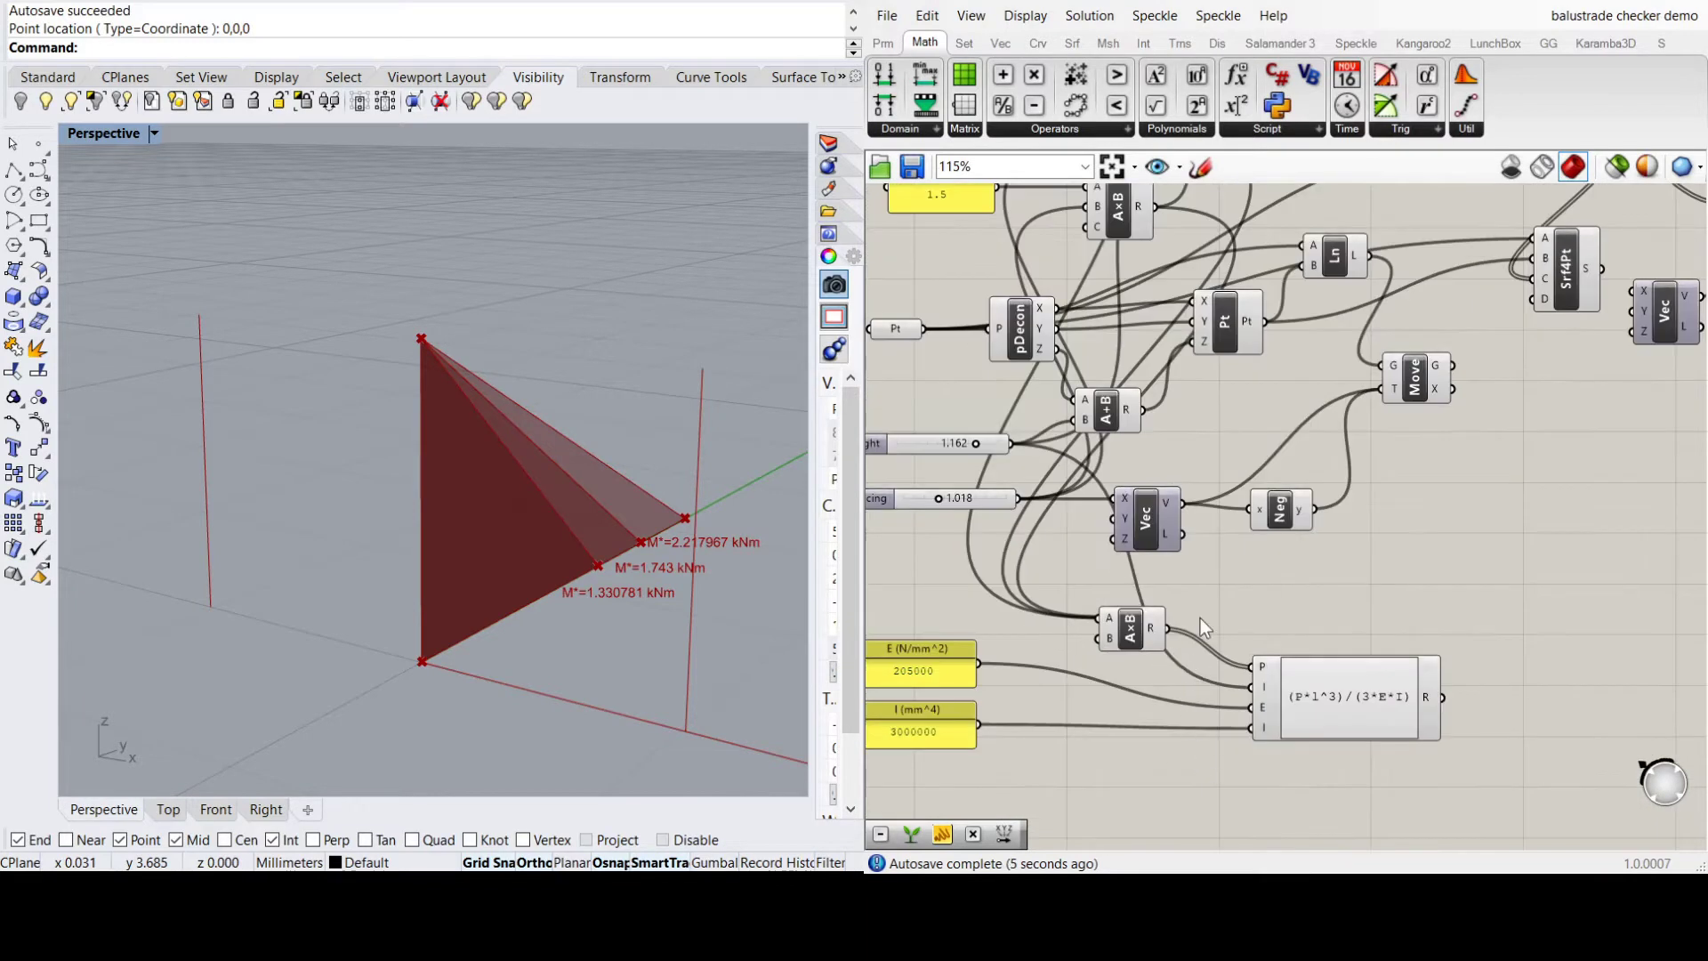
# Move the copied A×B multiplication below the original and feed the height slider into it
pyautogui.scroll(1, 1138, 680)
pyautogui.click(1135, 623)
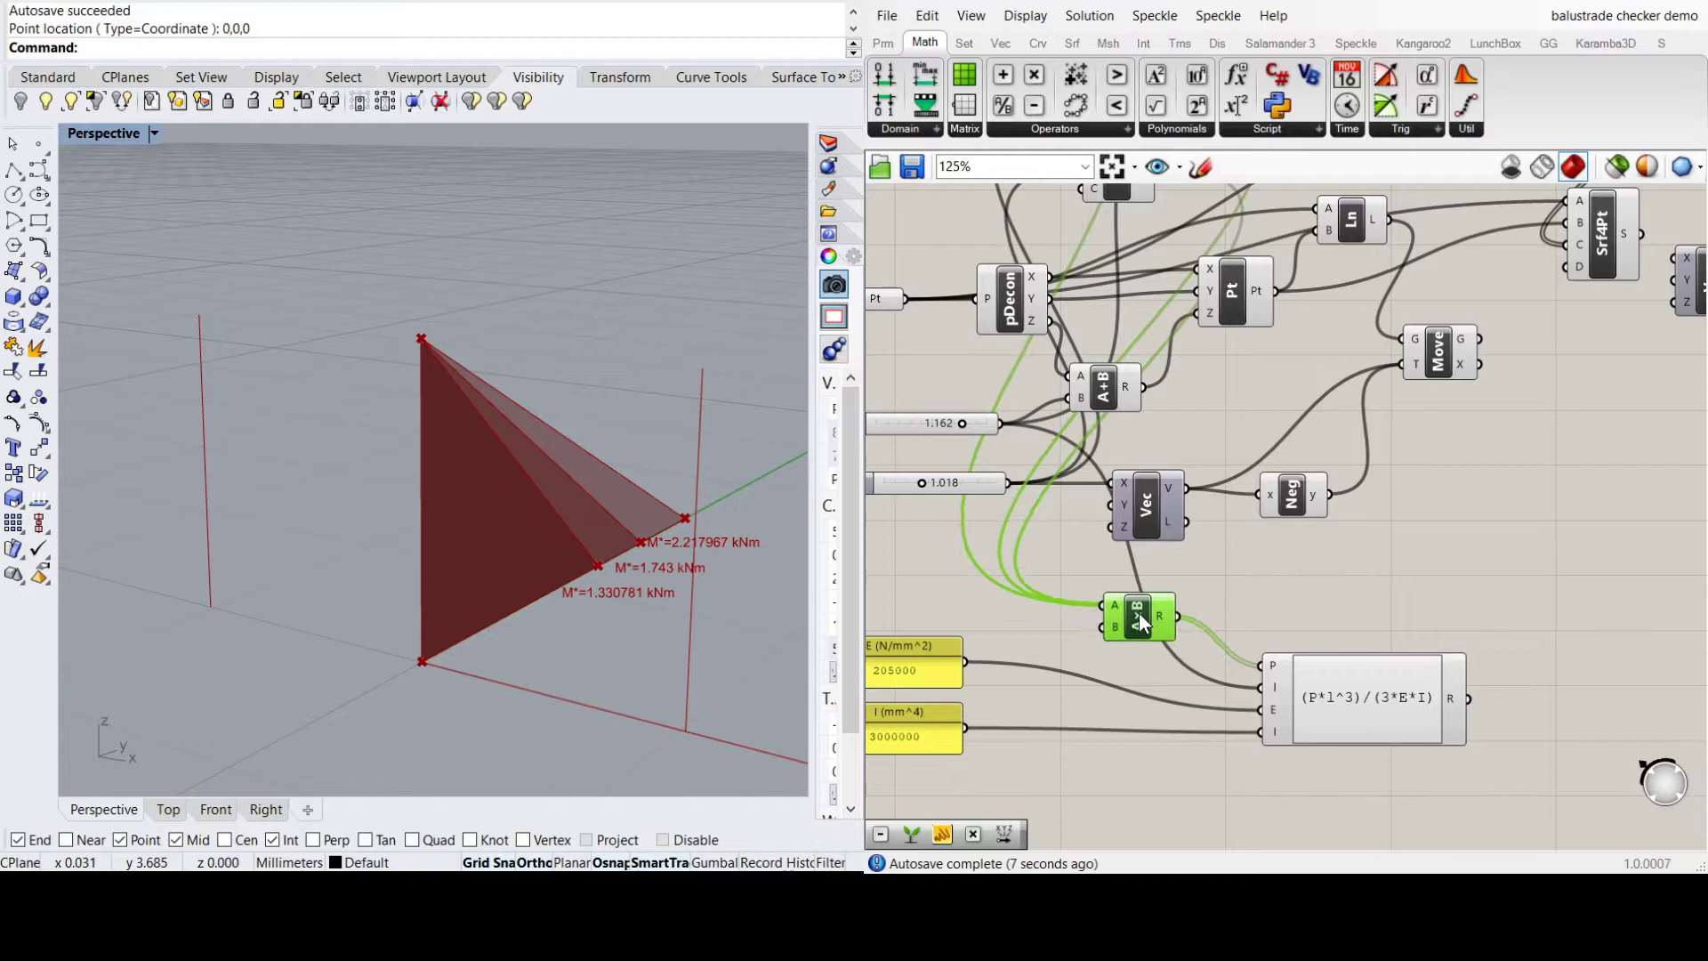
pyautogui.moveTo(1158, 634); pyautogui.dragTo(1167, 700)
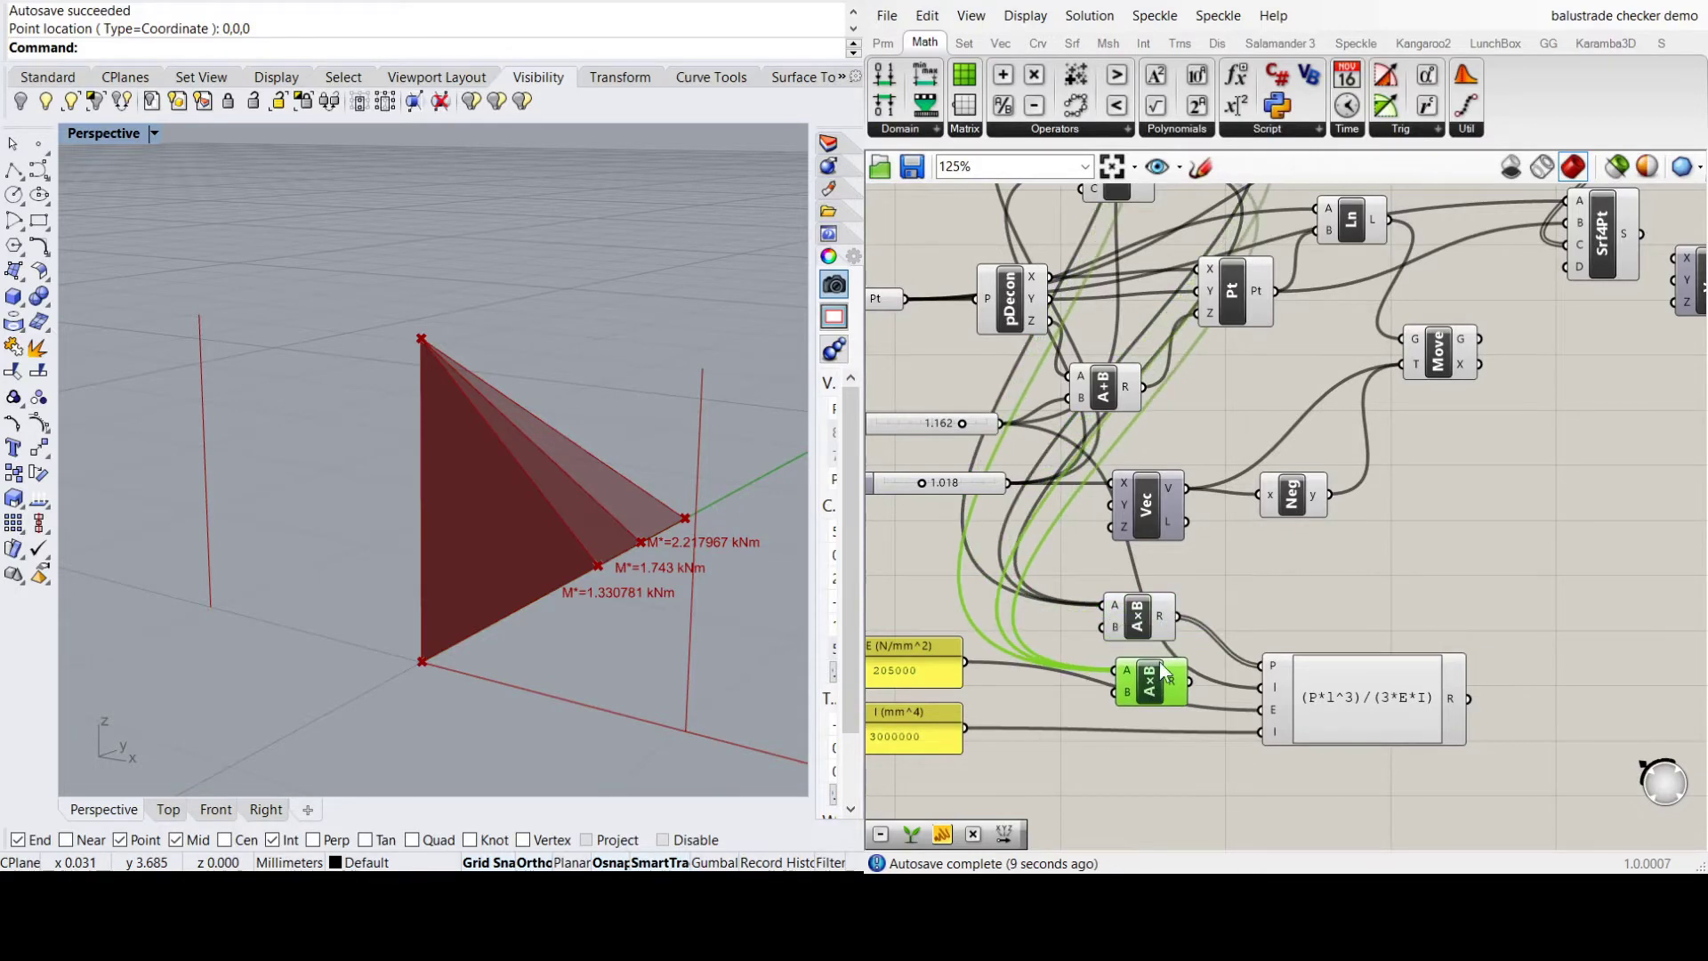
pyautogui.scroll(-2, 1214, 627)
pyautogui.moveTo(1039, 463); pyautogui.dragTo(1136, 664)
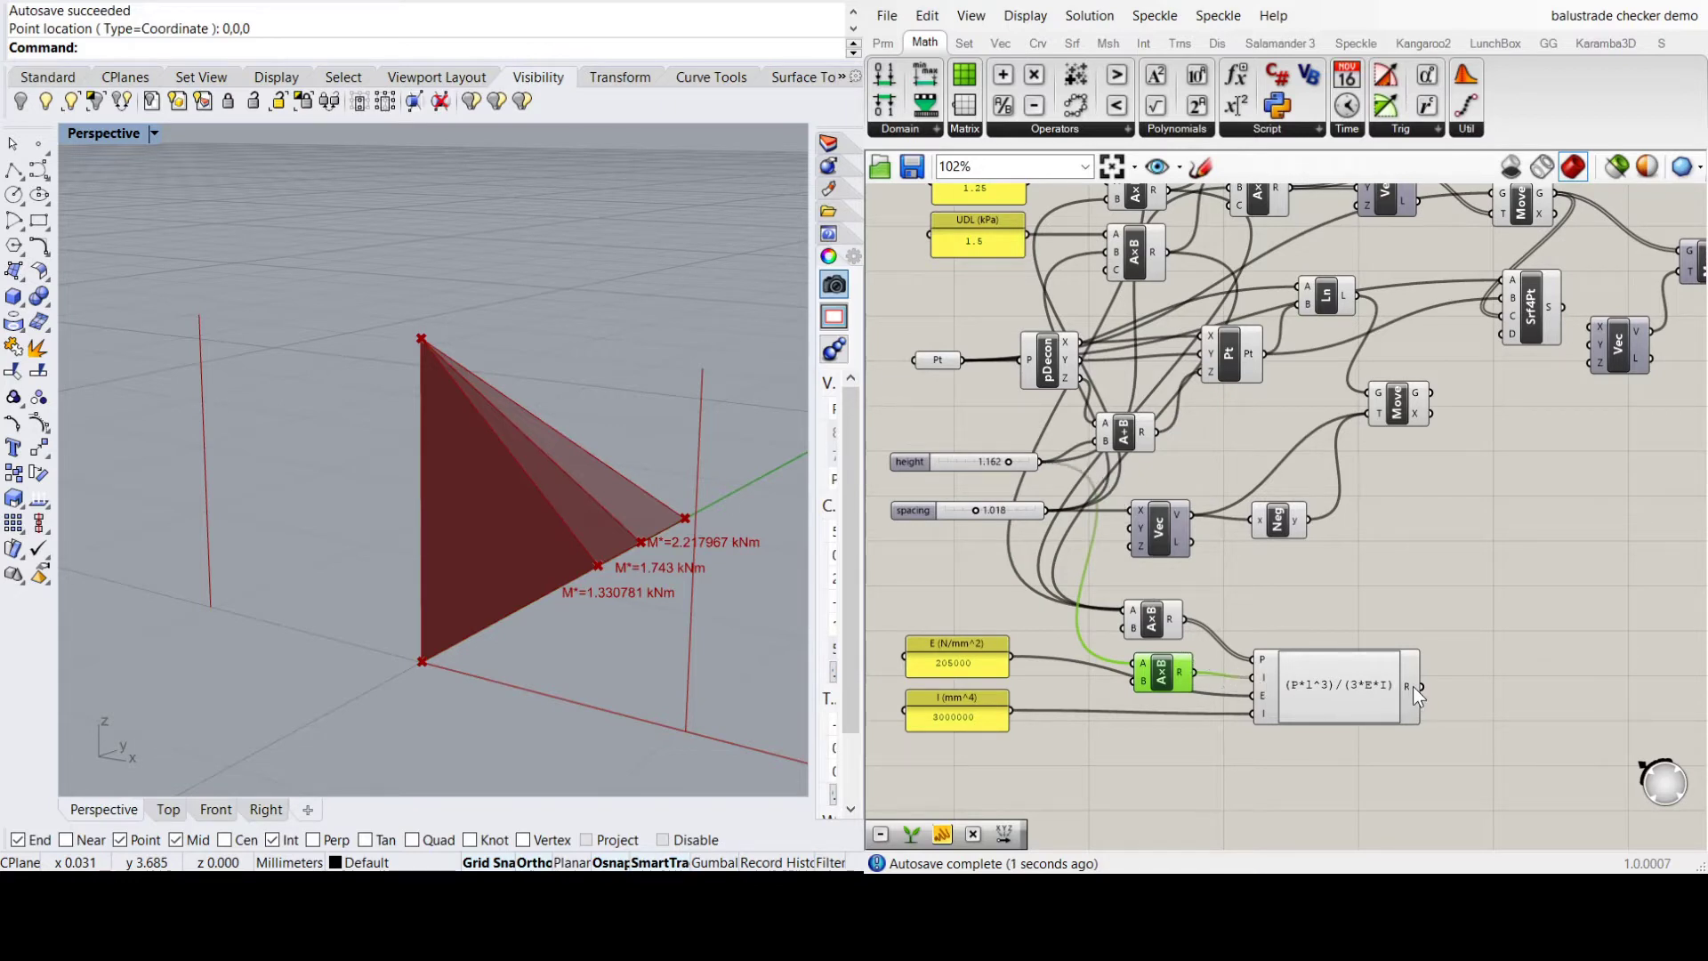
pyautogui.click(1421, 620)
pyautogui.scroll(-2, 1221, 605)
pyautogui.scroll(3, 1476, 667)
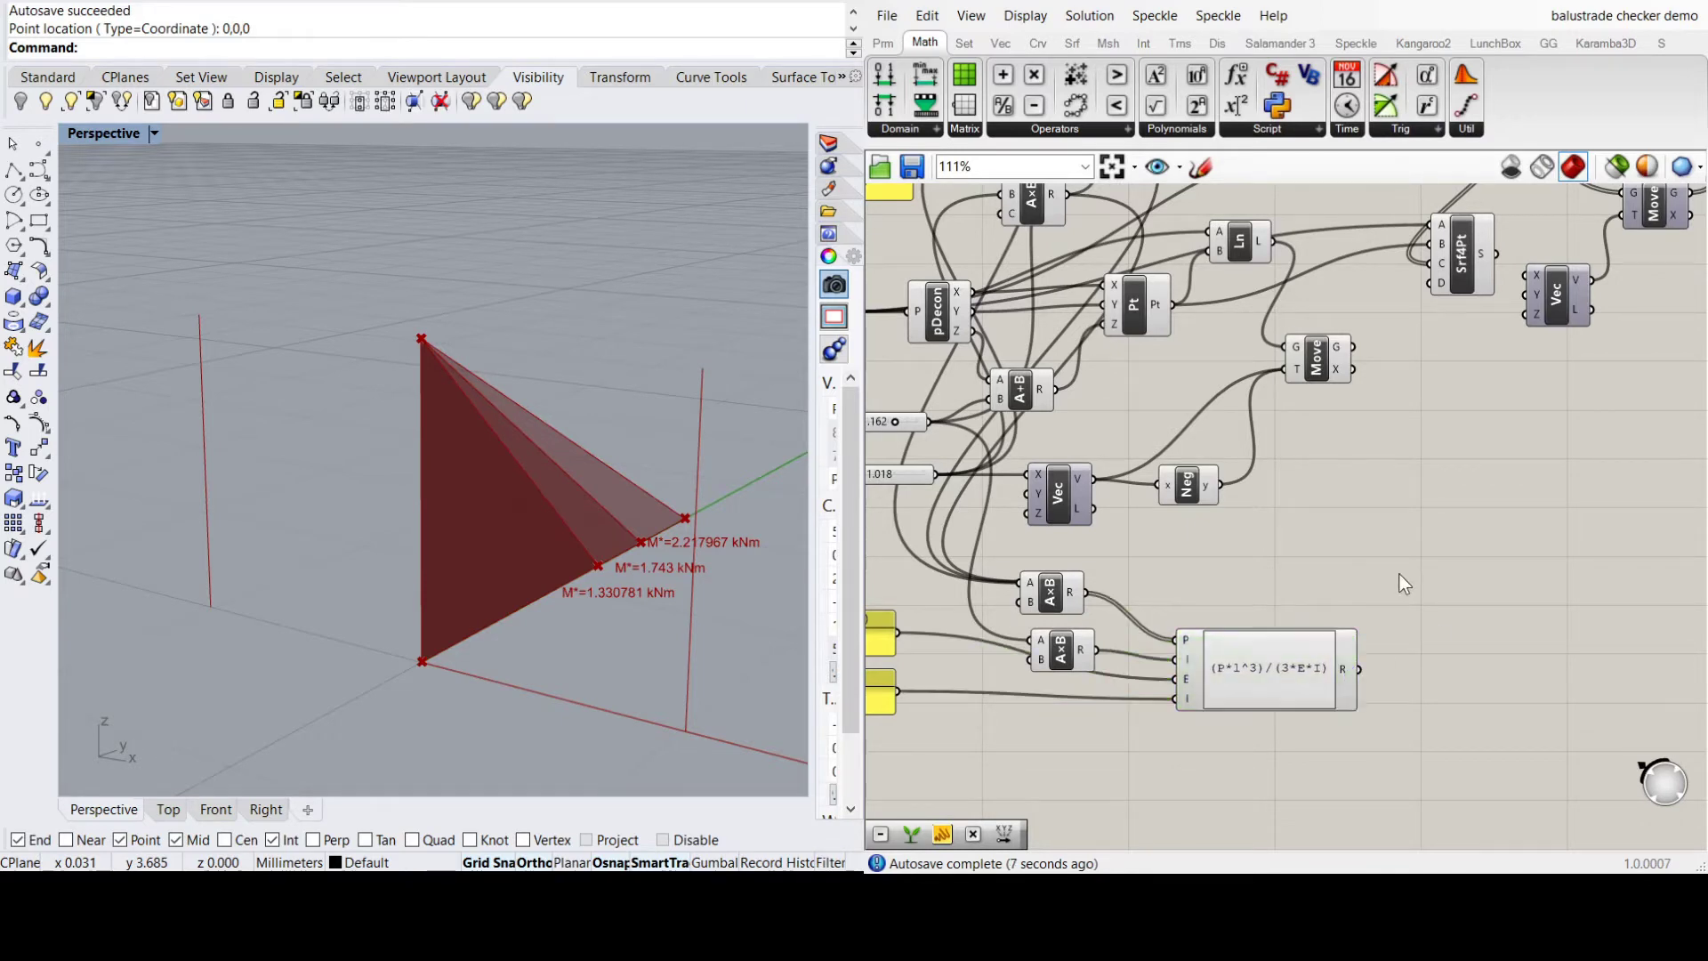
pyautogui.scroll(-2, 1332, 643)
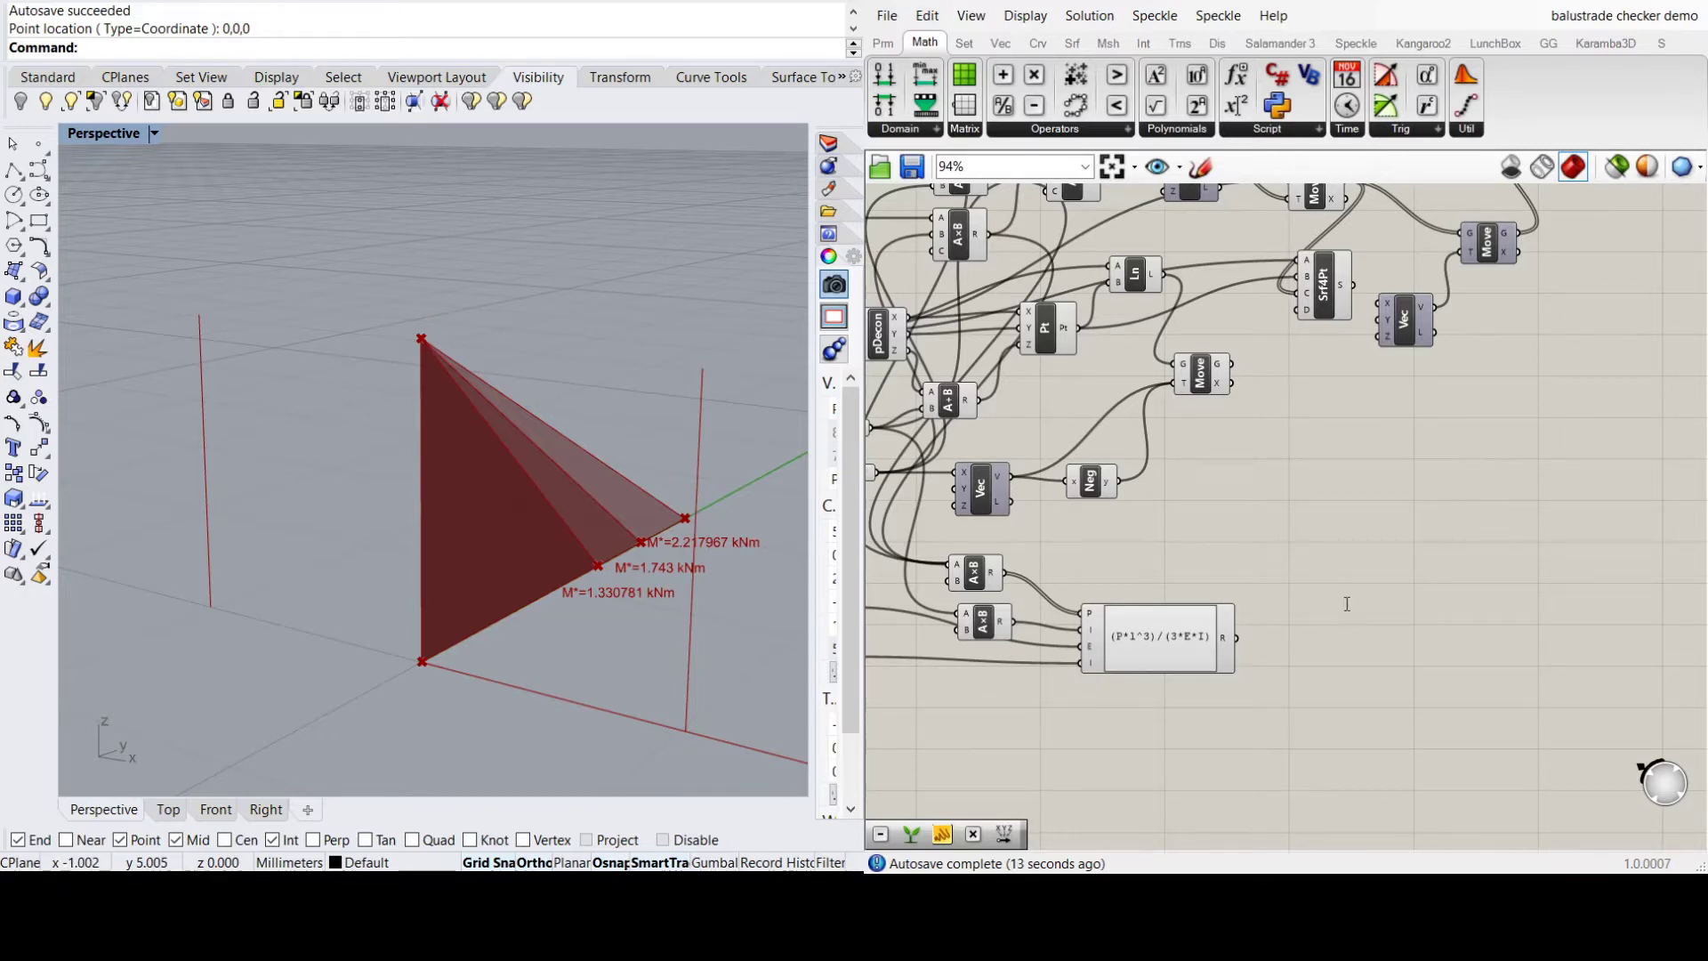
# Paste a new Move component with the post-top points wired into its geometry G
pyautogui.press('Return')
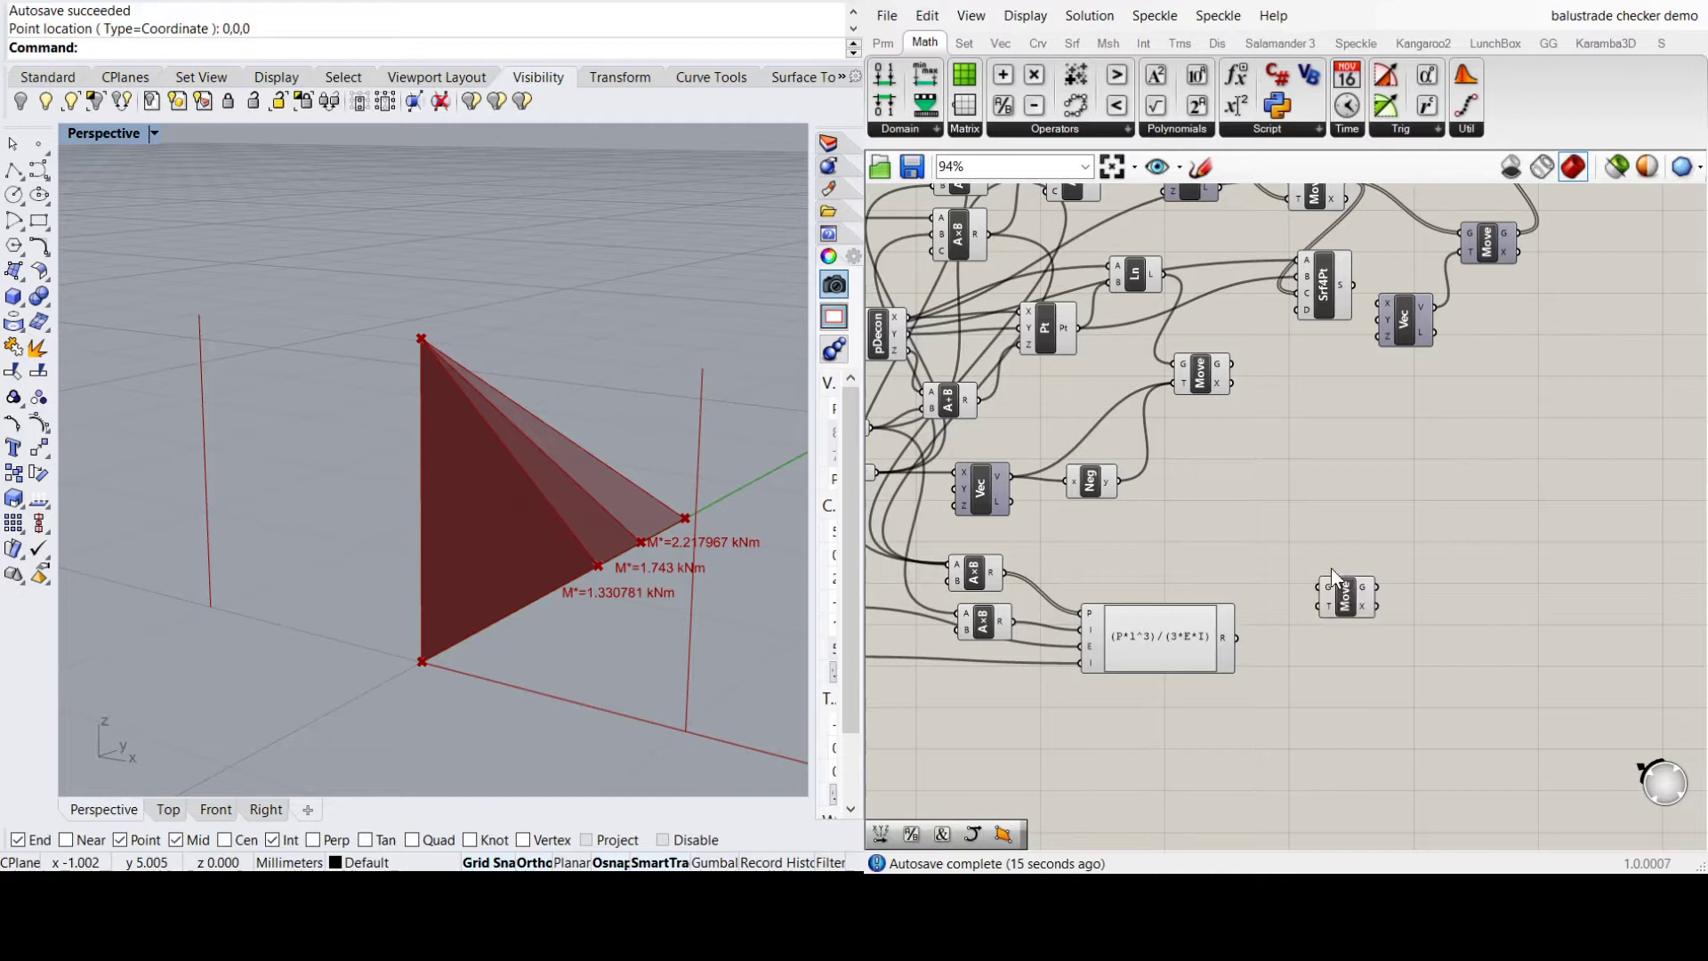
pyautogui.click(1350, 595)
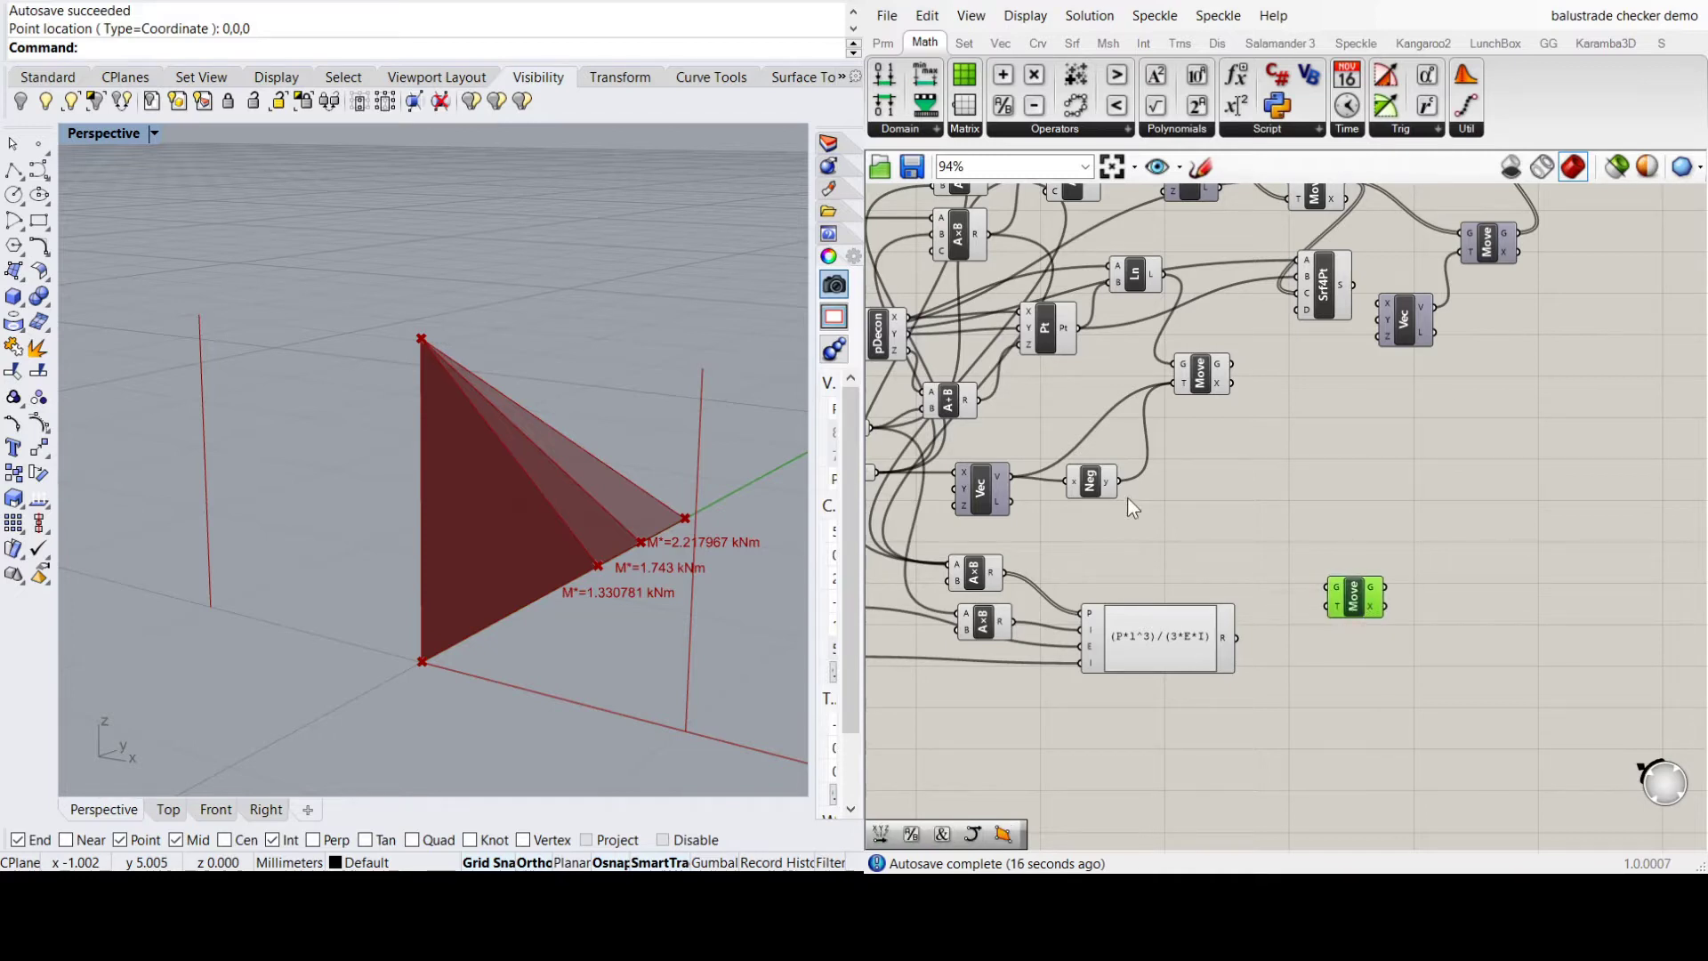
pyautogui.click(1201, 373)
pyautogui.click(1045, 342)
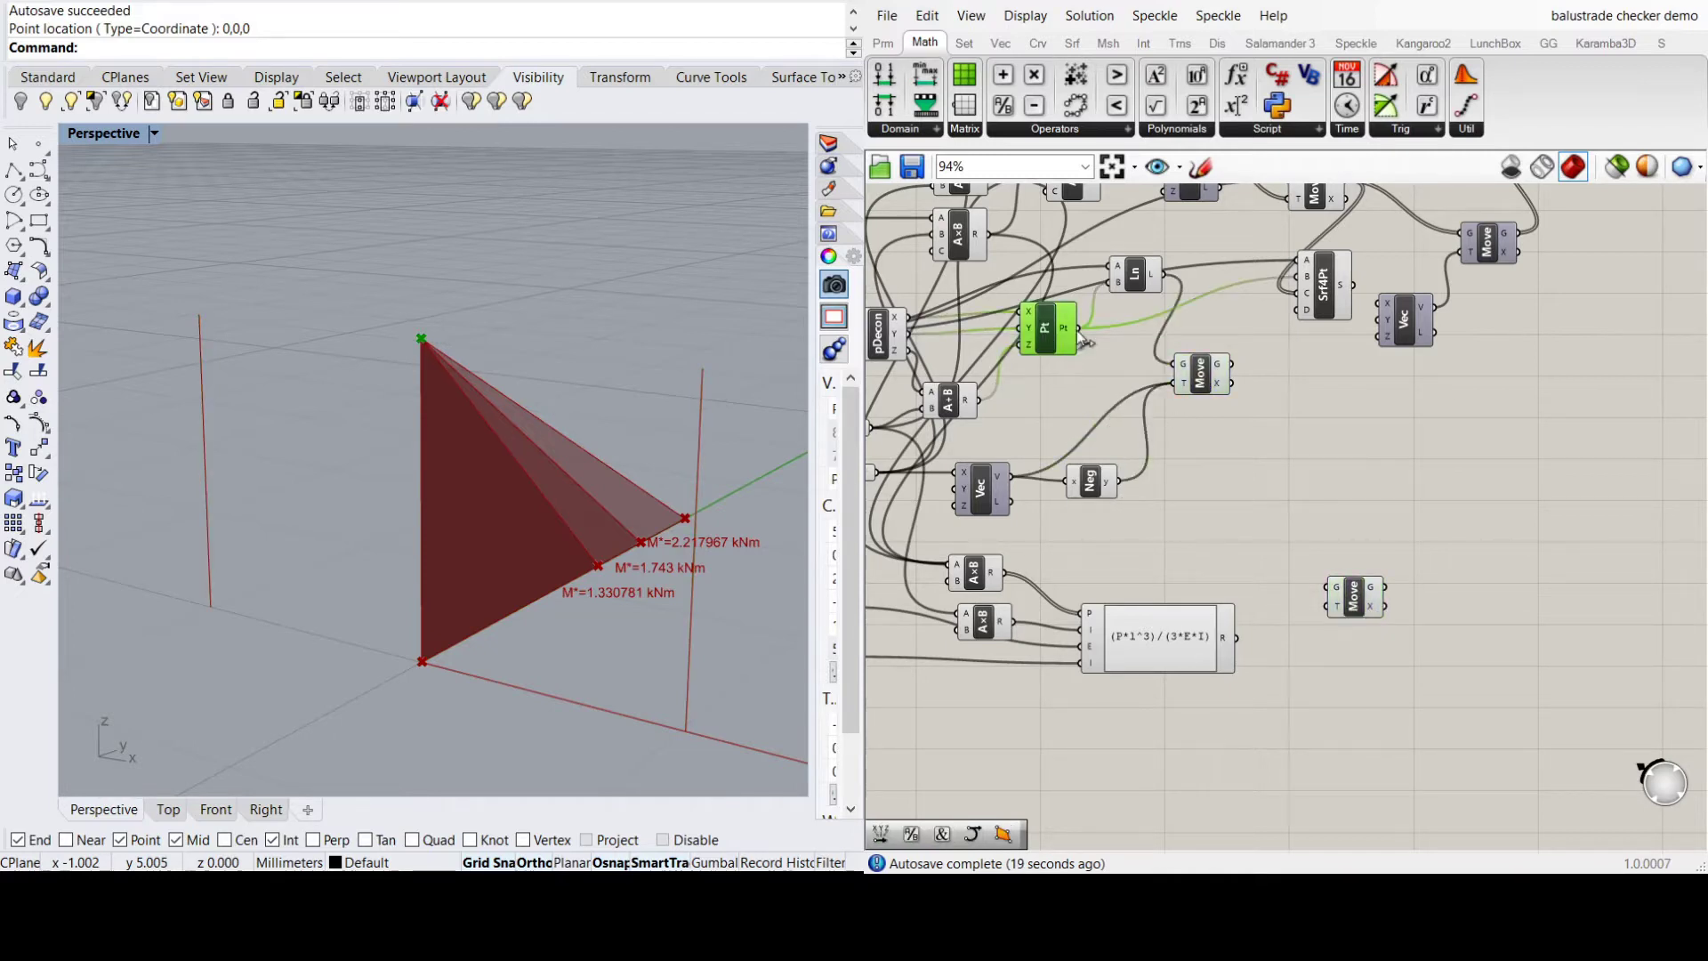
pyautogui.moveTo(1077, 328); pyautogui.dragTo(1409, 578)
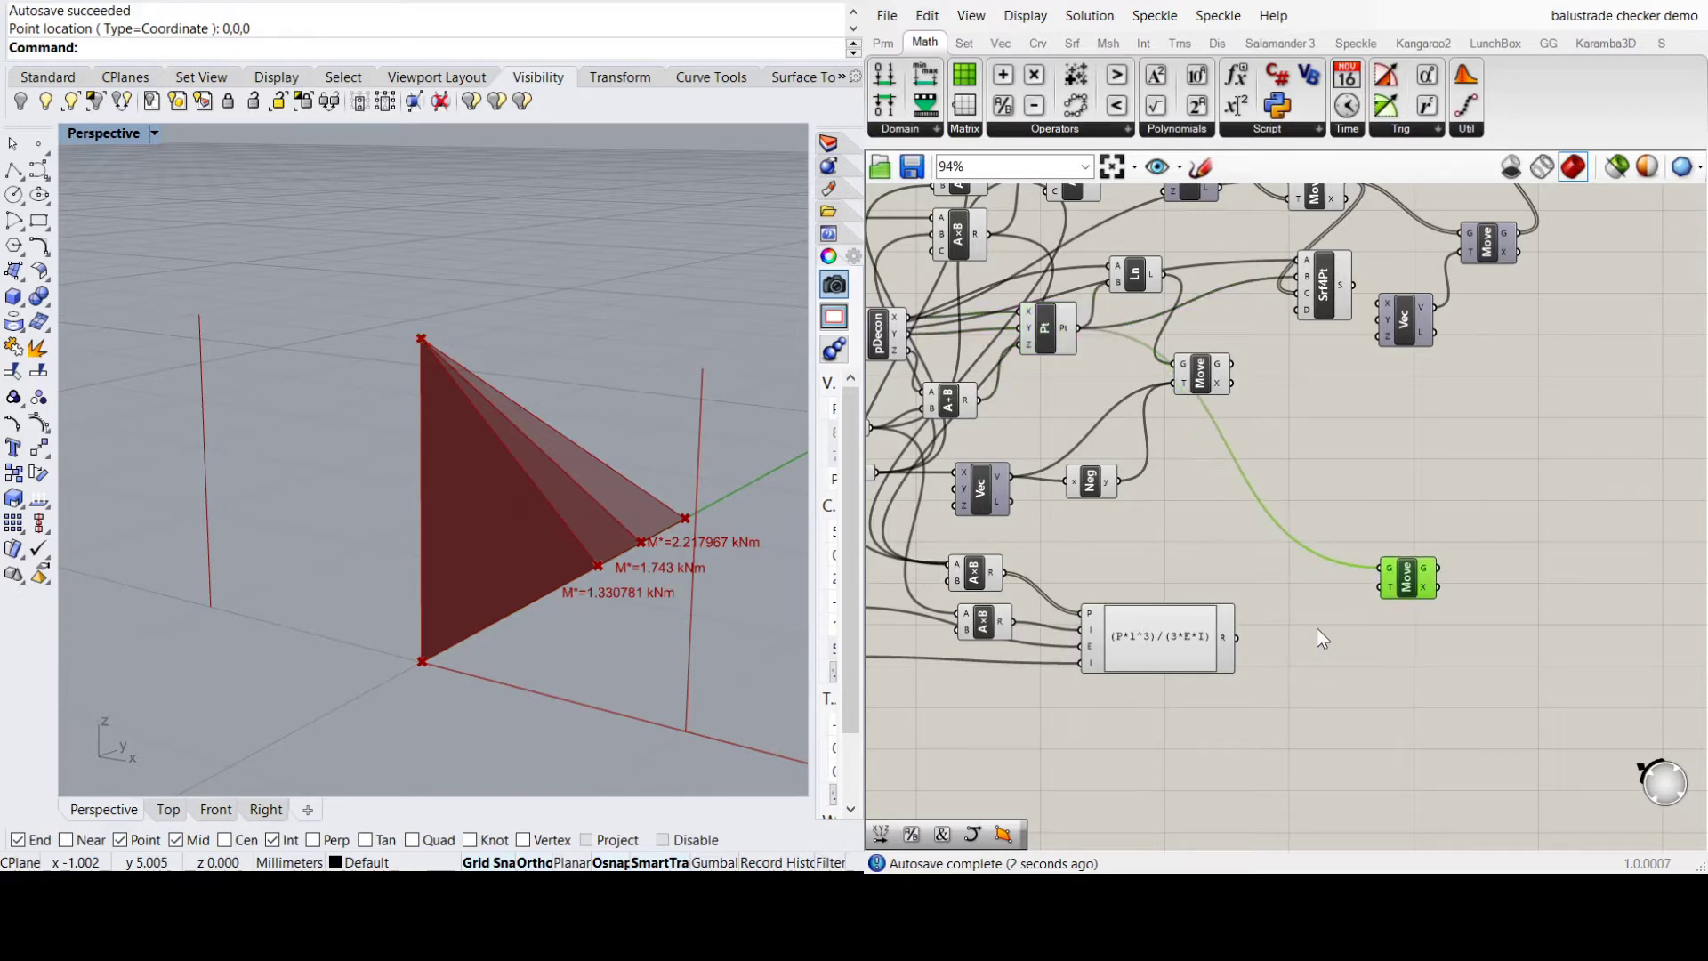
pyautogui.click(1364, 680)
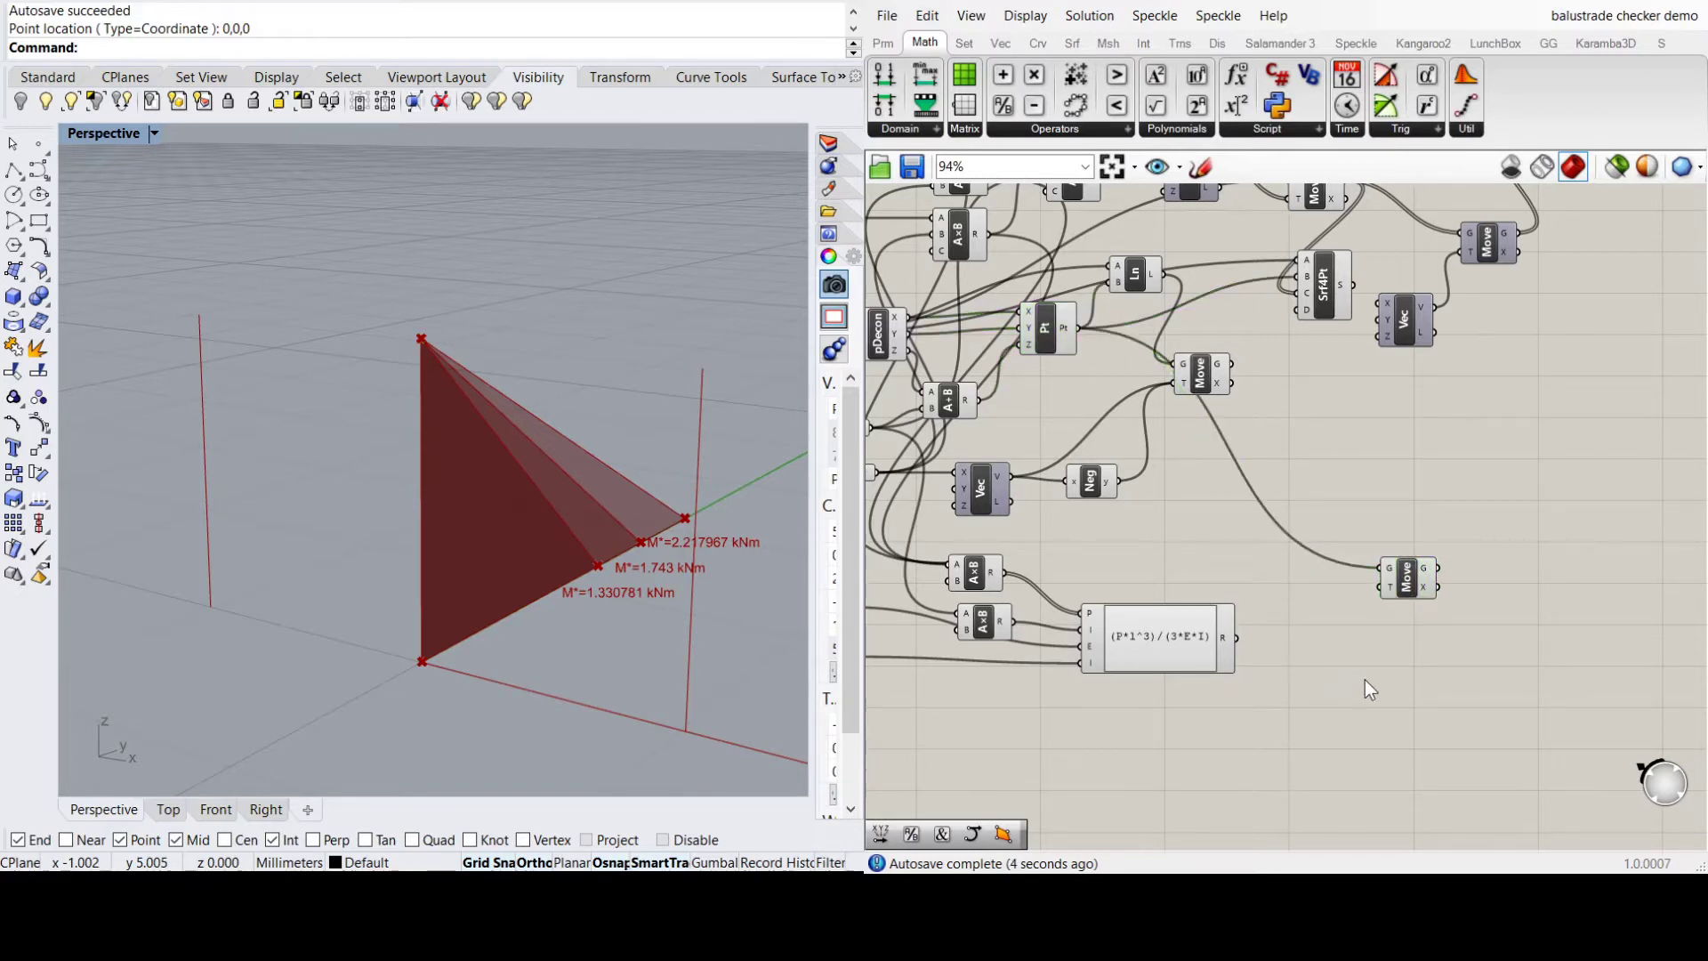
# Add a Vector XYZ with the deflection result in Y as the Move's motion T
pyautogui.click(999, 43)
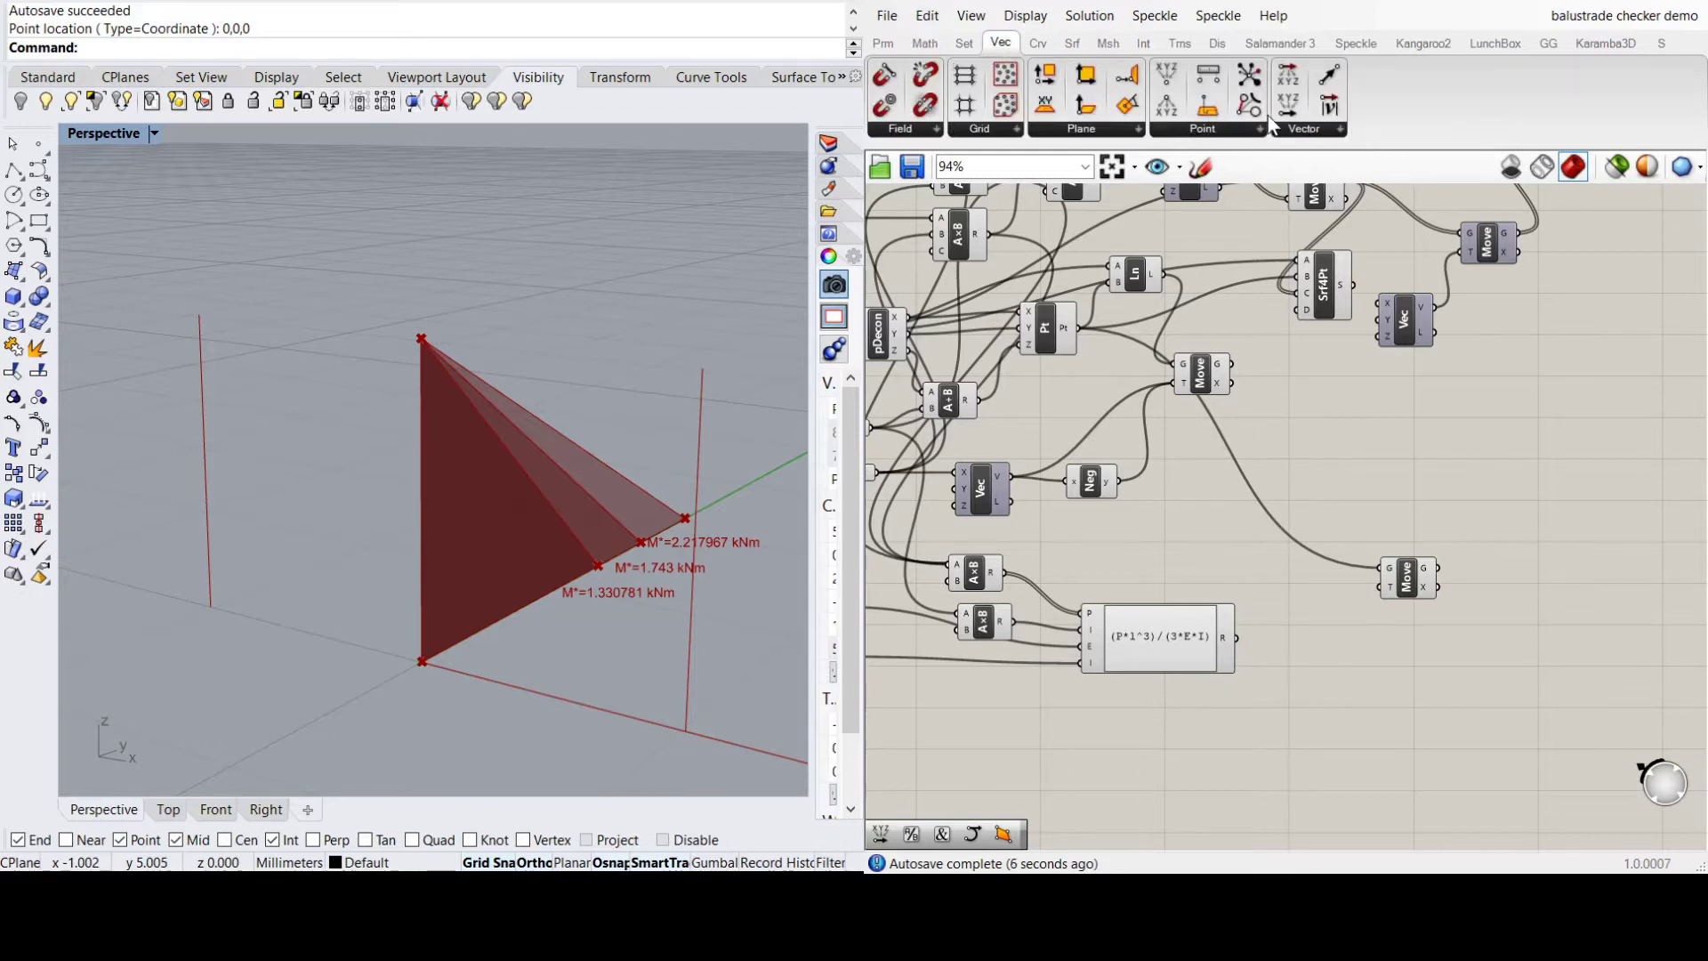
pyautogui.moveTo(1290, 105); pyautogui.dragTo(1363, 644)
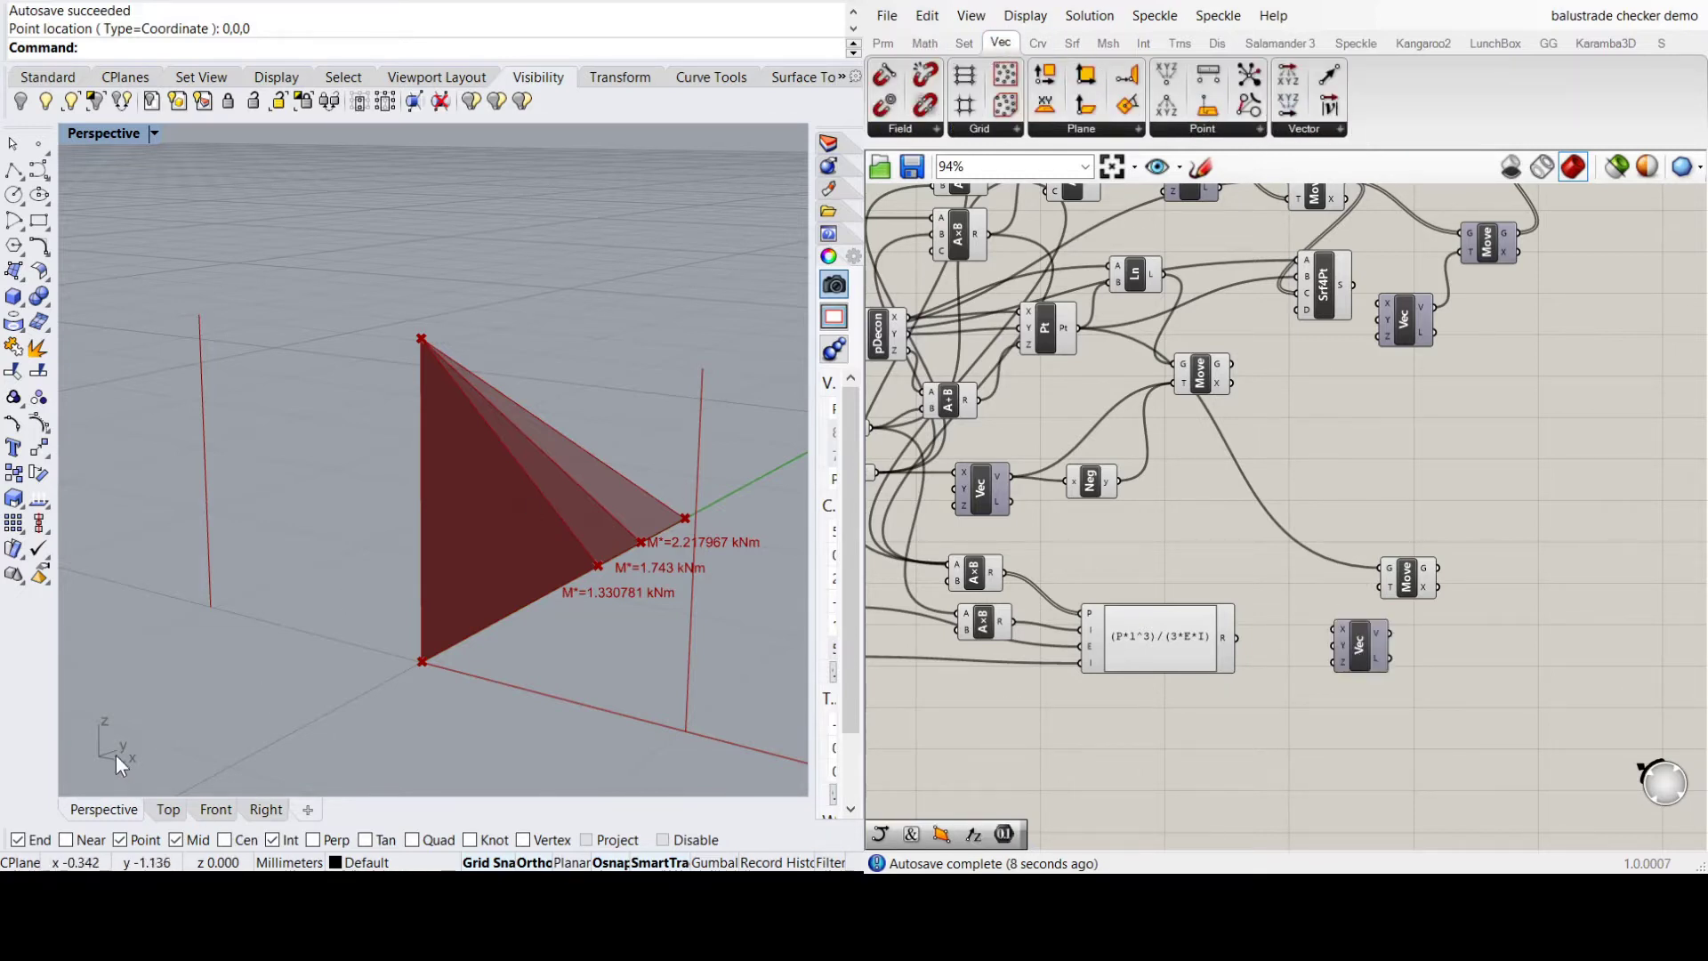
pyautogui.moveTo(1234, 637); pyautogui.dragTo(1342, 644)
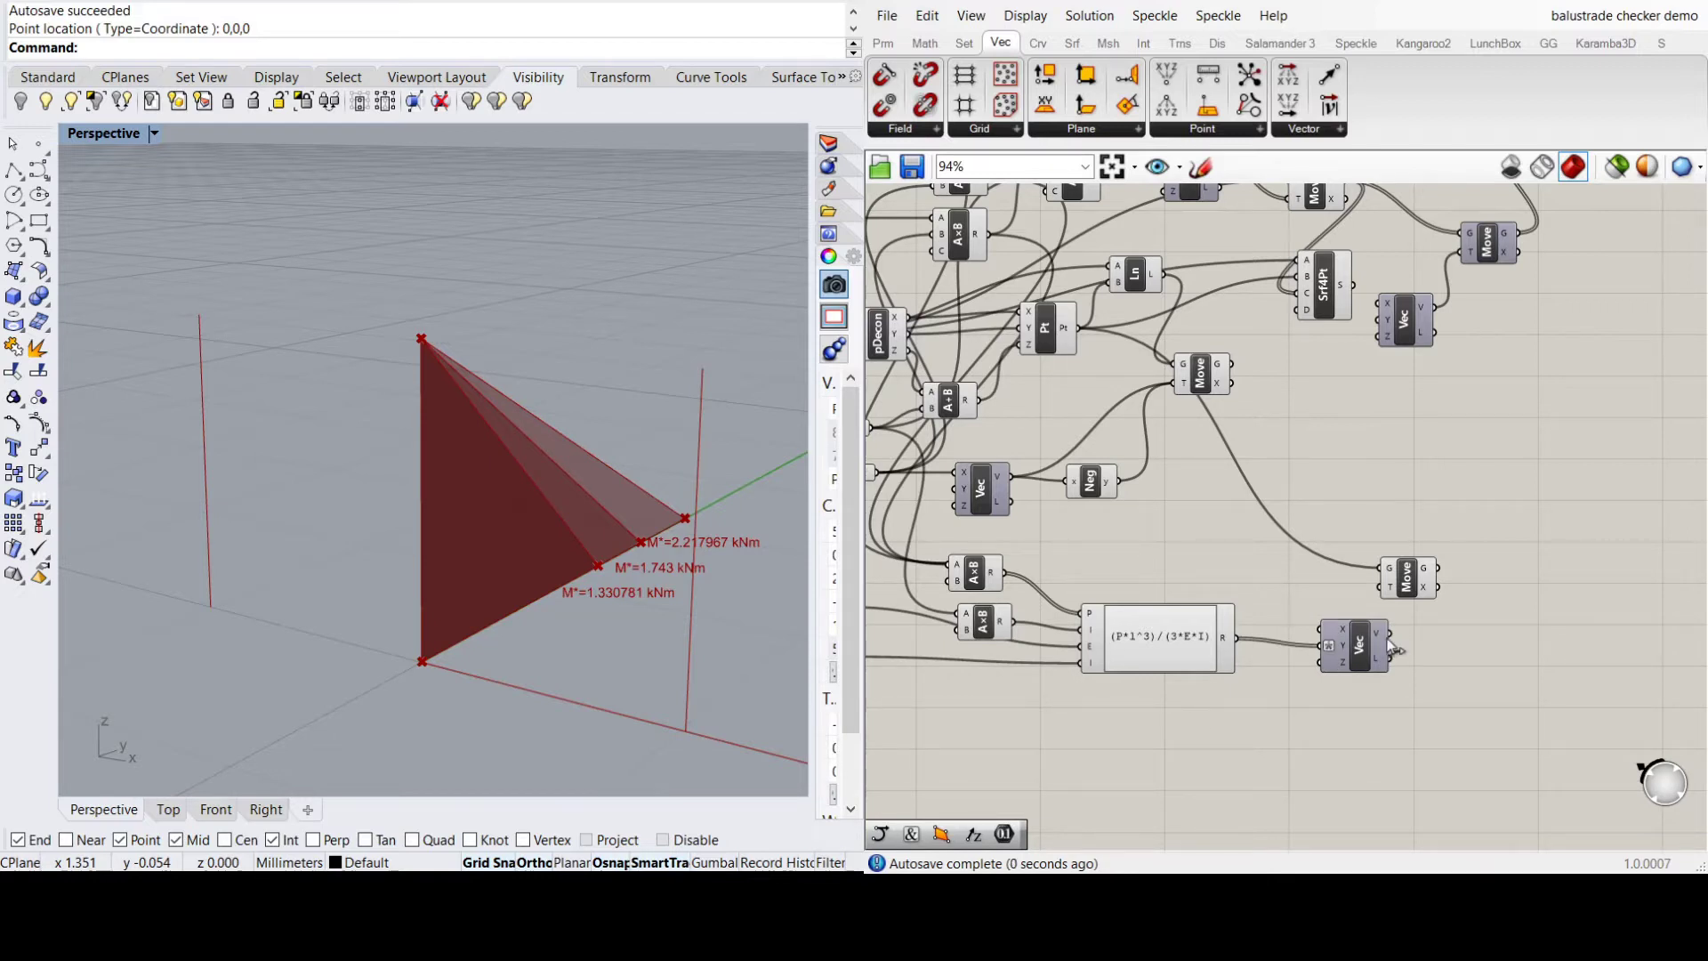
pyautogui.moveTo(1385, 588); pyautogui.dragTo(1327, 646)
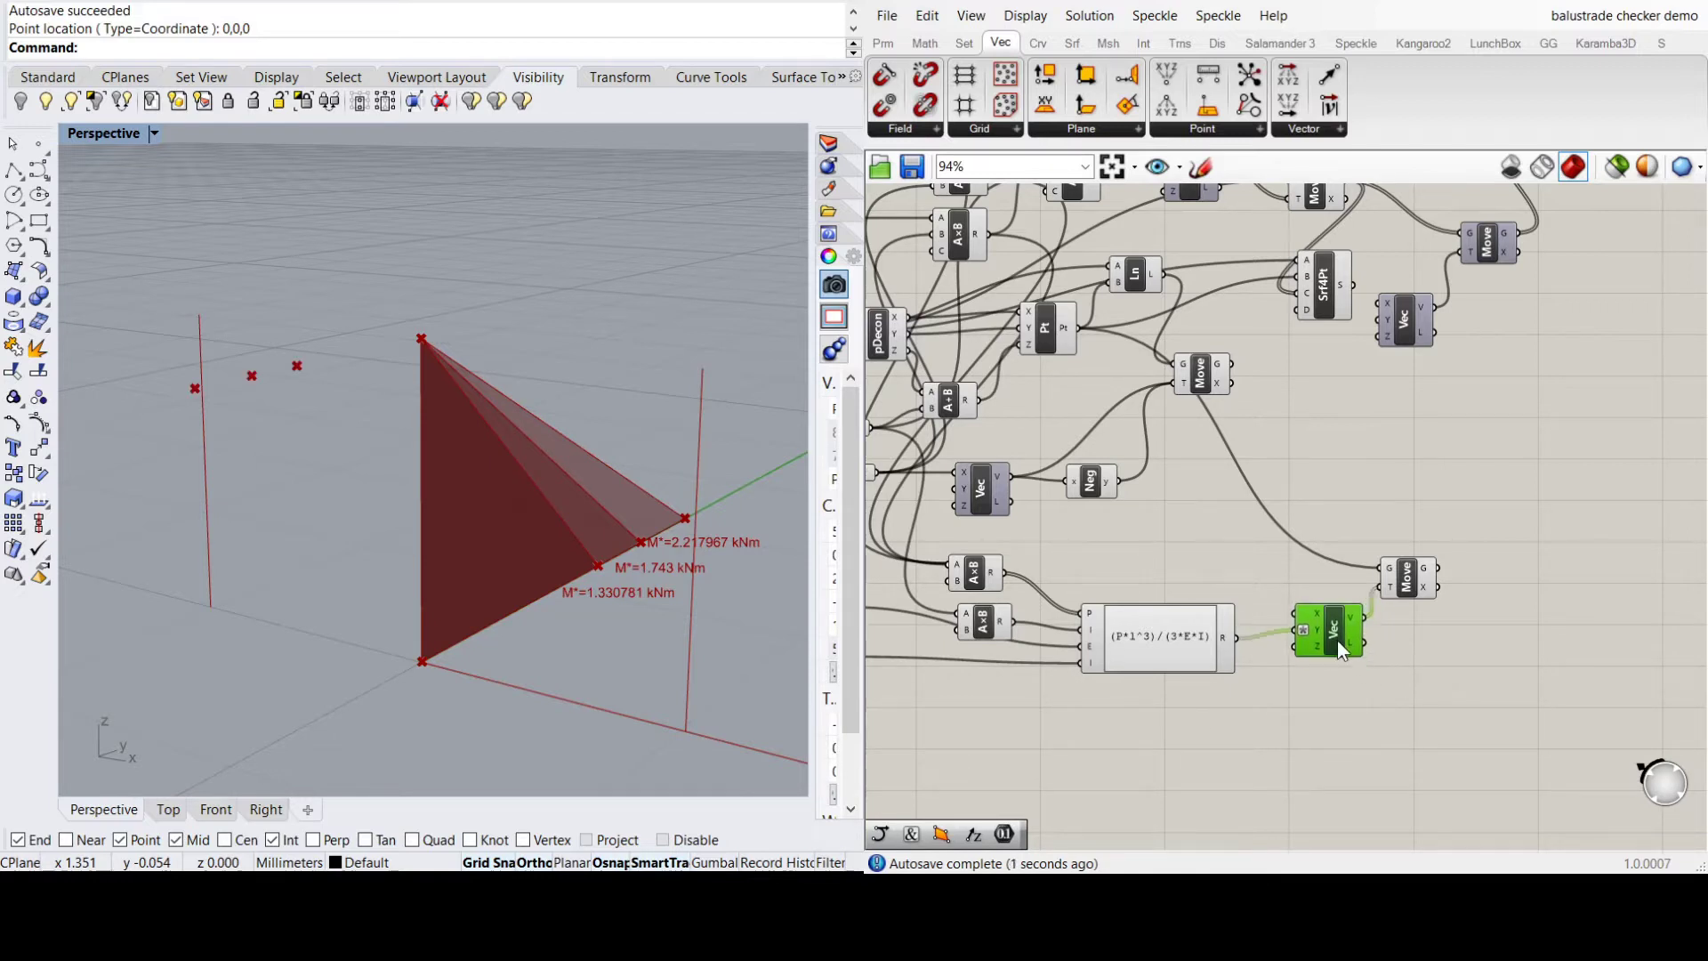
pyautogui.moveTo(505, 469); pyautogui.dragTo(547, 505, button='right')
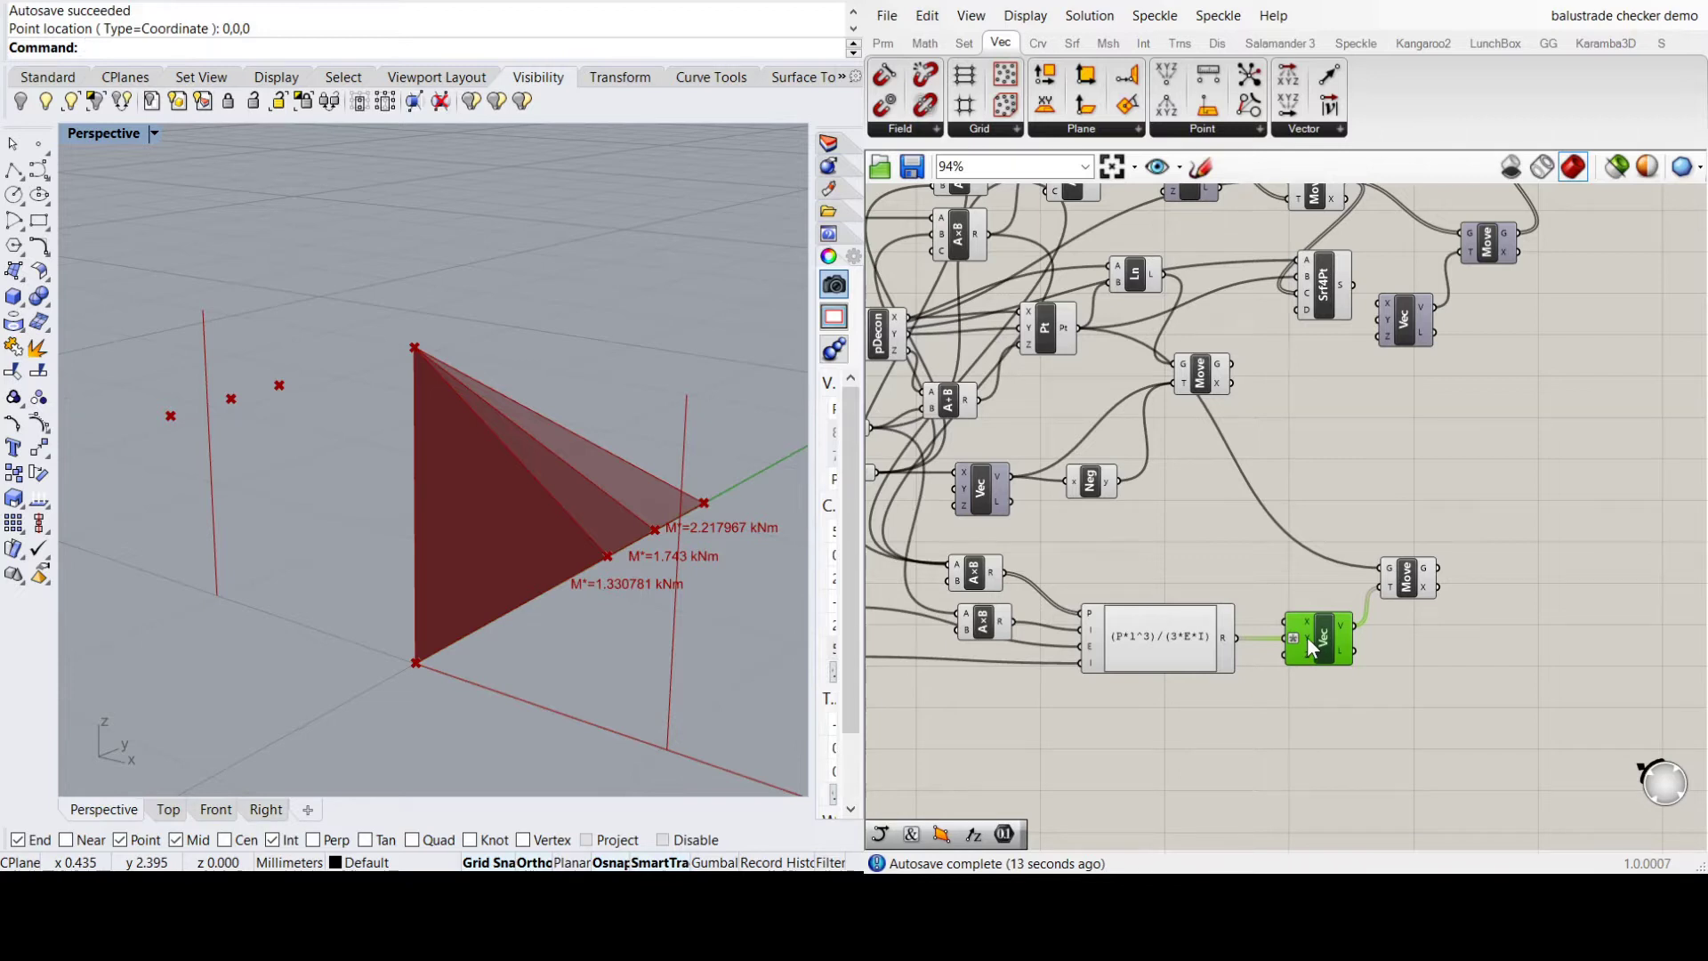
# Place an Arc (start, end, direction) component to the right of the lower Move
pyautogui.click(1172, 528)
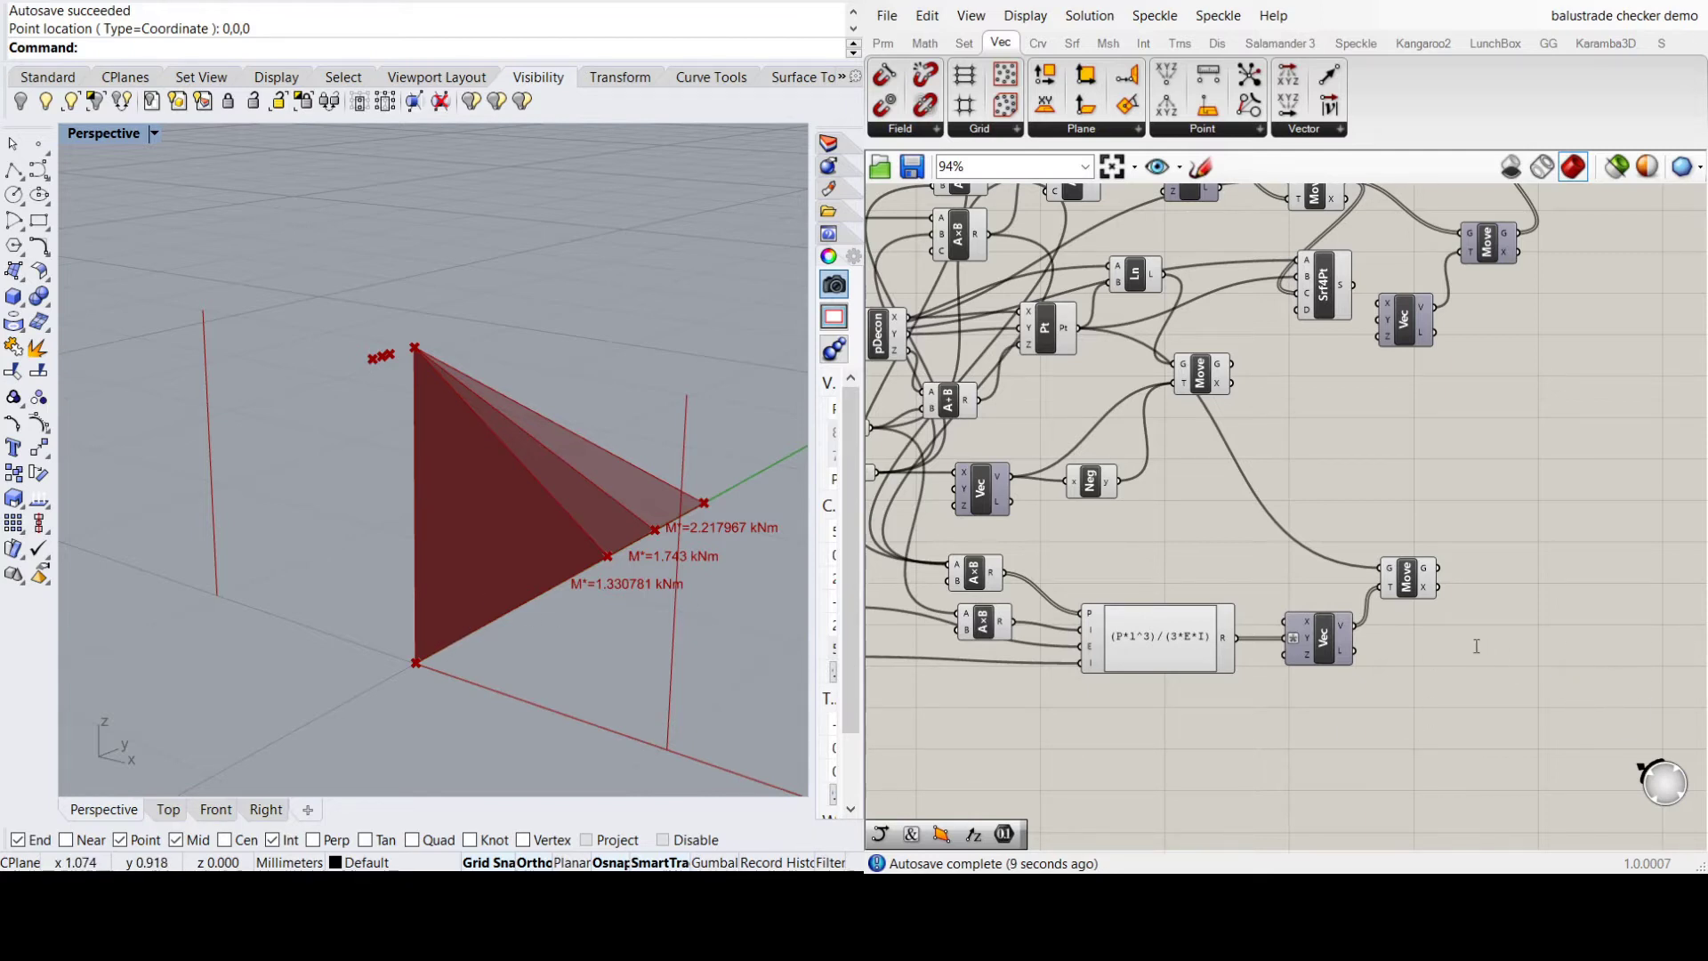
pyautogui.click(1473, 600)
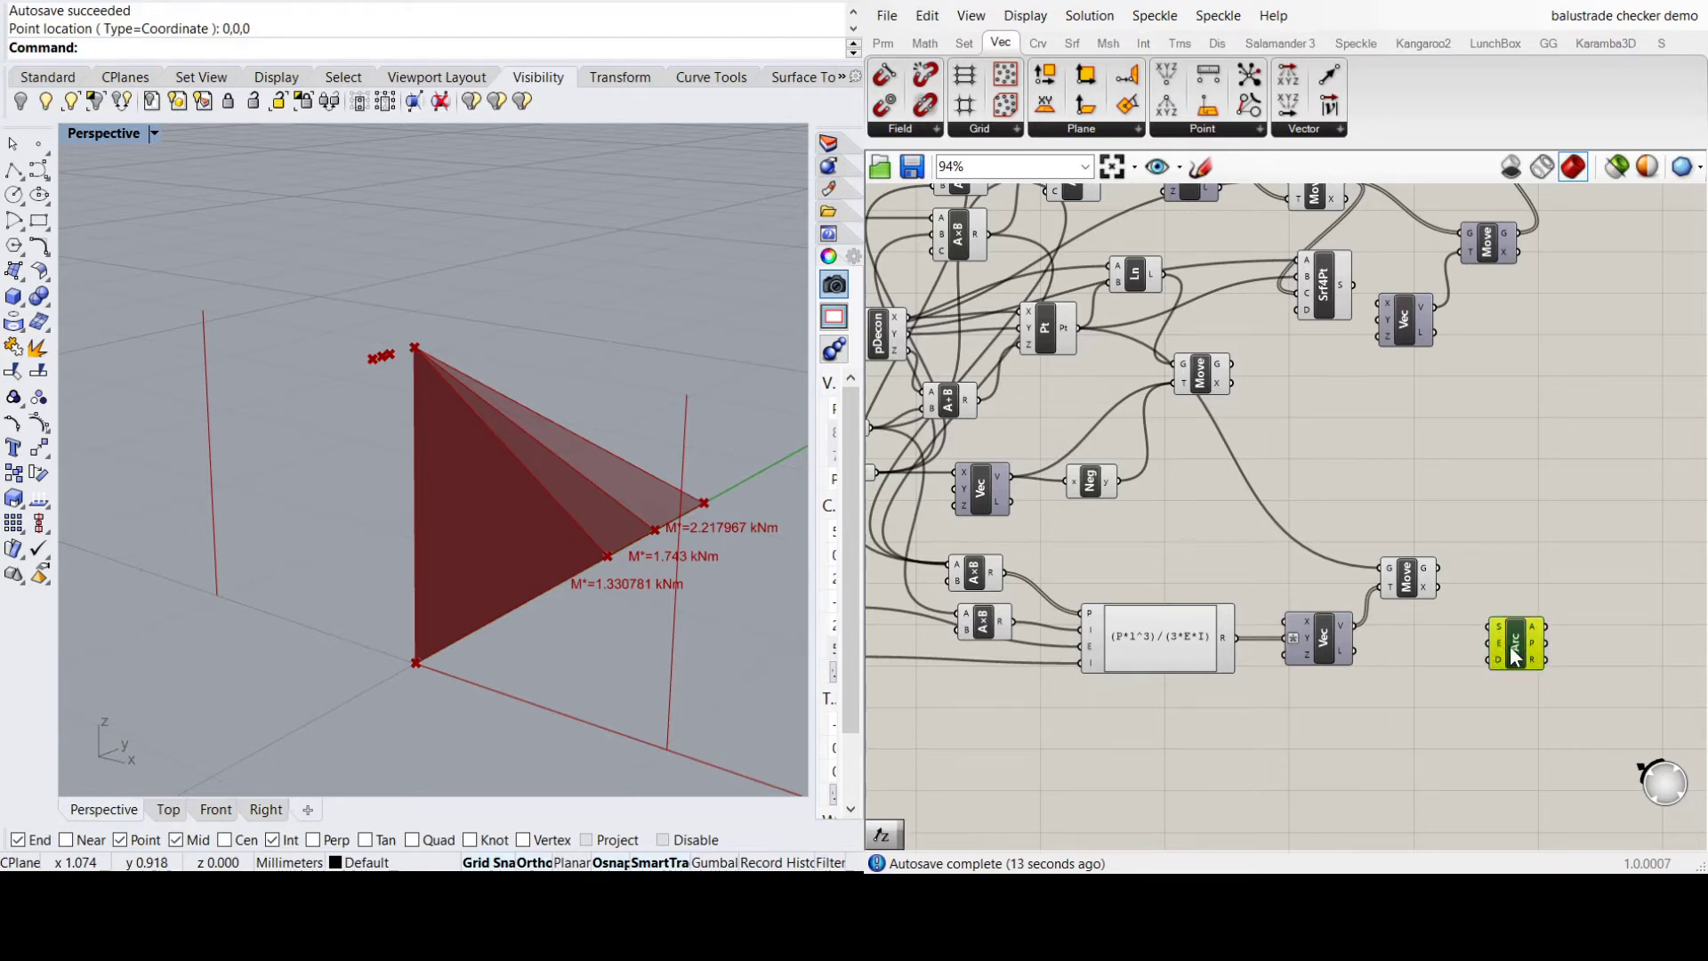
# Wire the post-top points into Arc S and the deflected points into Arc E
pyautogui.moveTo(1493, 659); pyautogui.dragTo(1480, 665)
pyautogui.click(1400, 472)
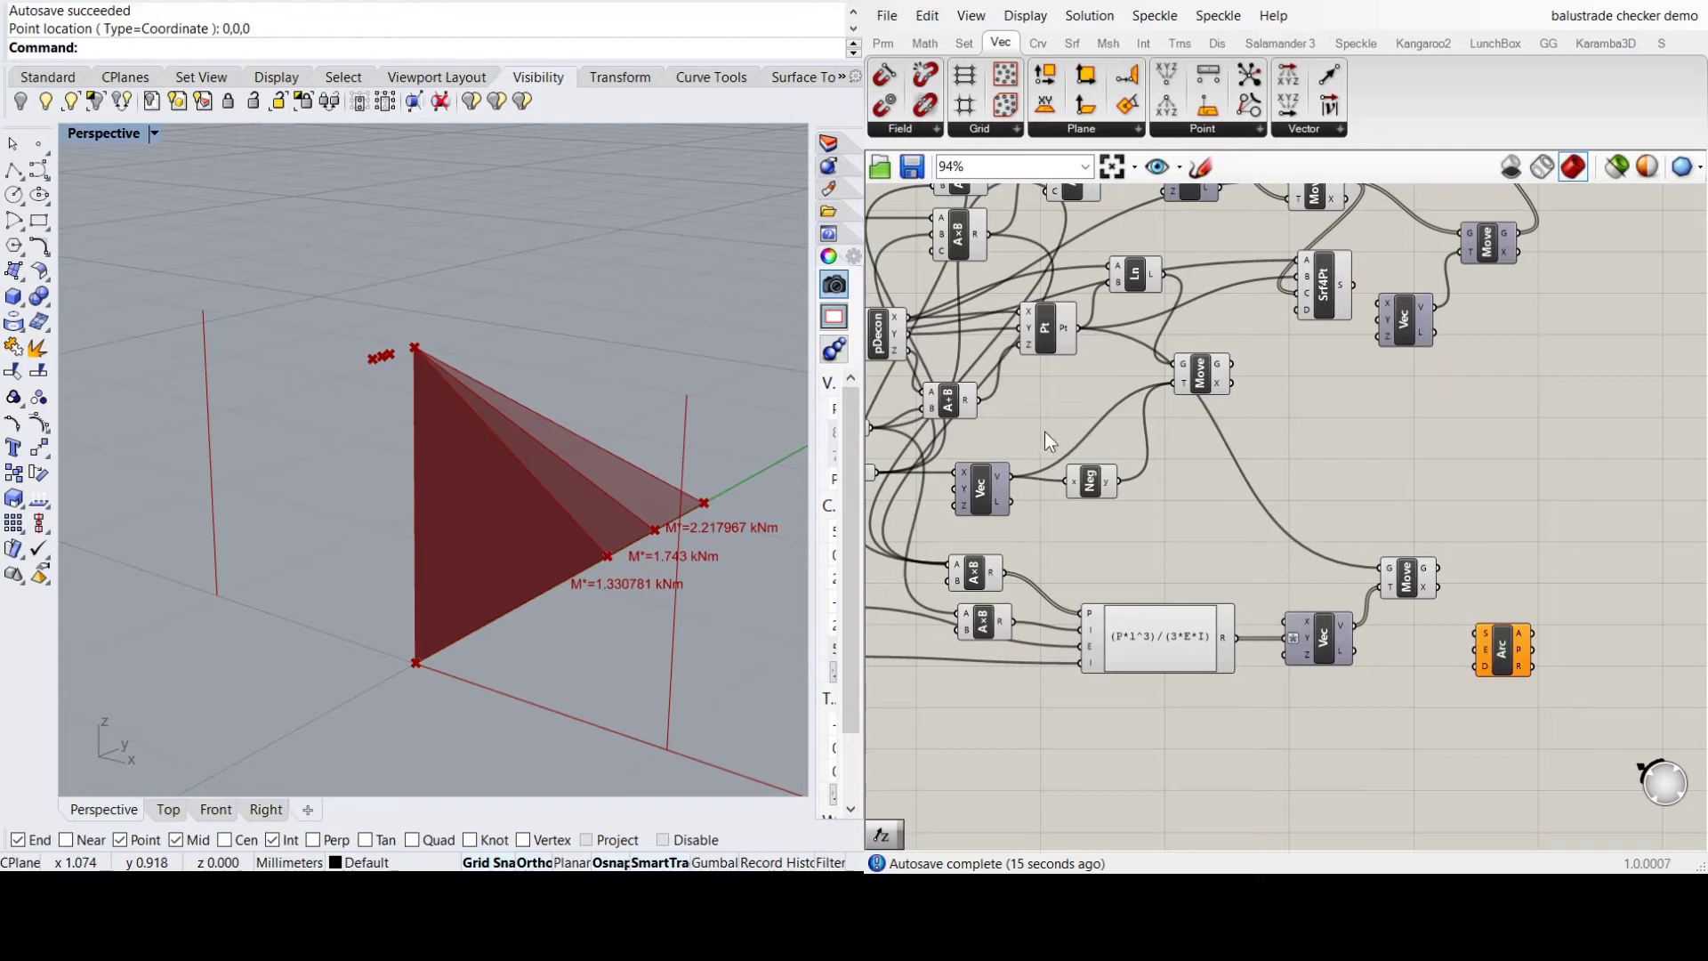
pyautogui.scroll(-2, 1044, 431)
pyautogui.moveTo(968, 399); pyautogui.dragTo(1543, 654)
pyautogui.click(1488, 611)
pyautogui.moveTo(1507, 598); pyautogui.dragTo(1545, 666)
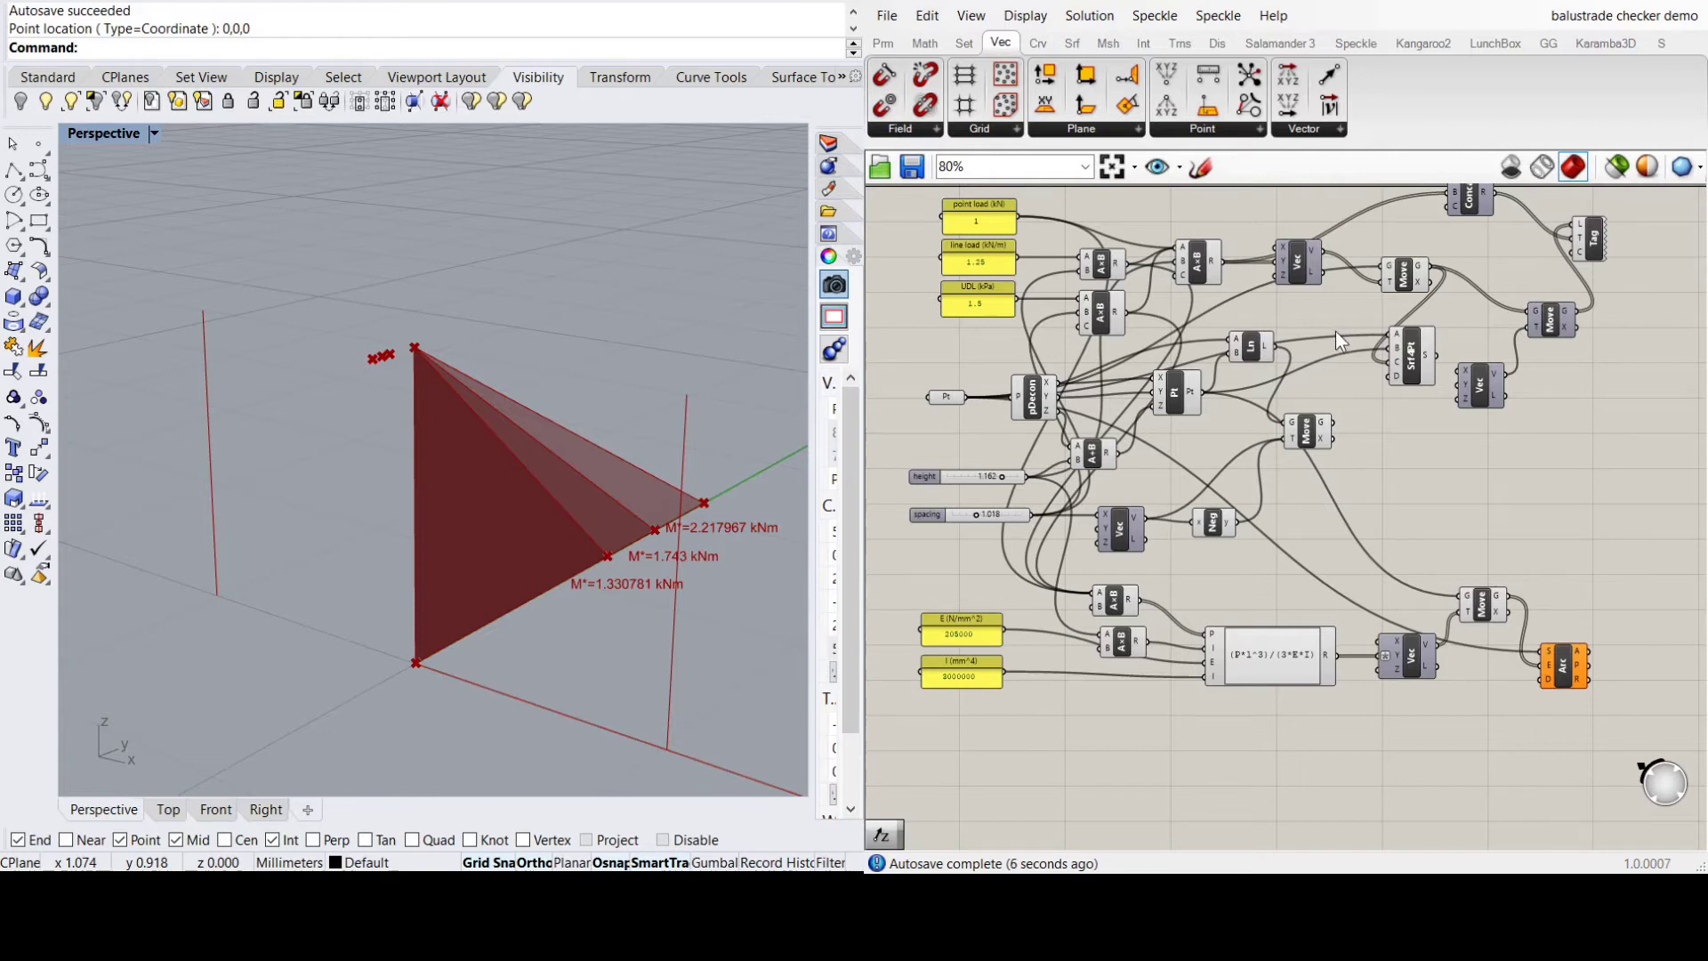
# Connect a Unit Z vector to Arc D so the arcs start vertically
pyautogui.click(1490, 738)
pyautogui.scroll(2, 1537, 745)
pyautogui.moveTo(1470, 740); pyautogui.dragTo(1539, 643)
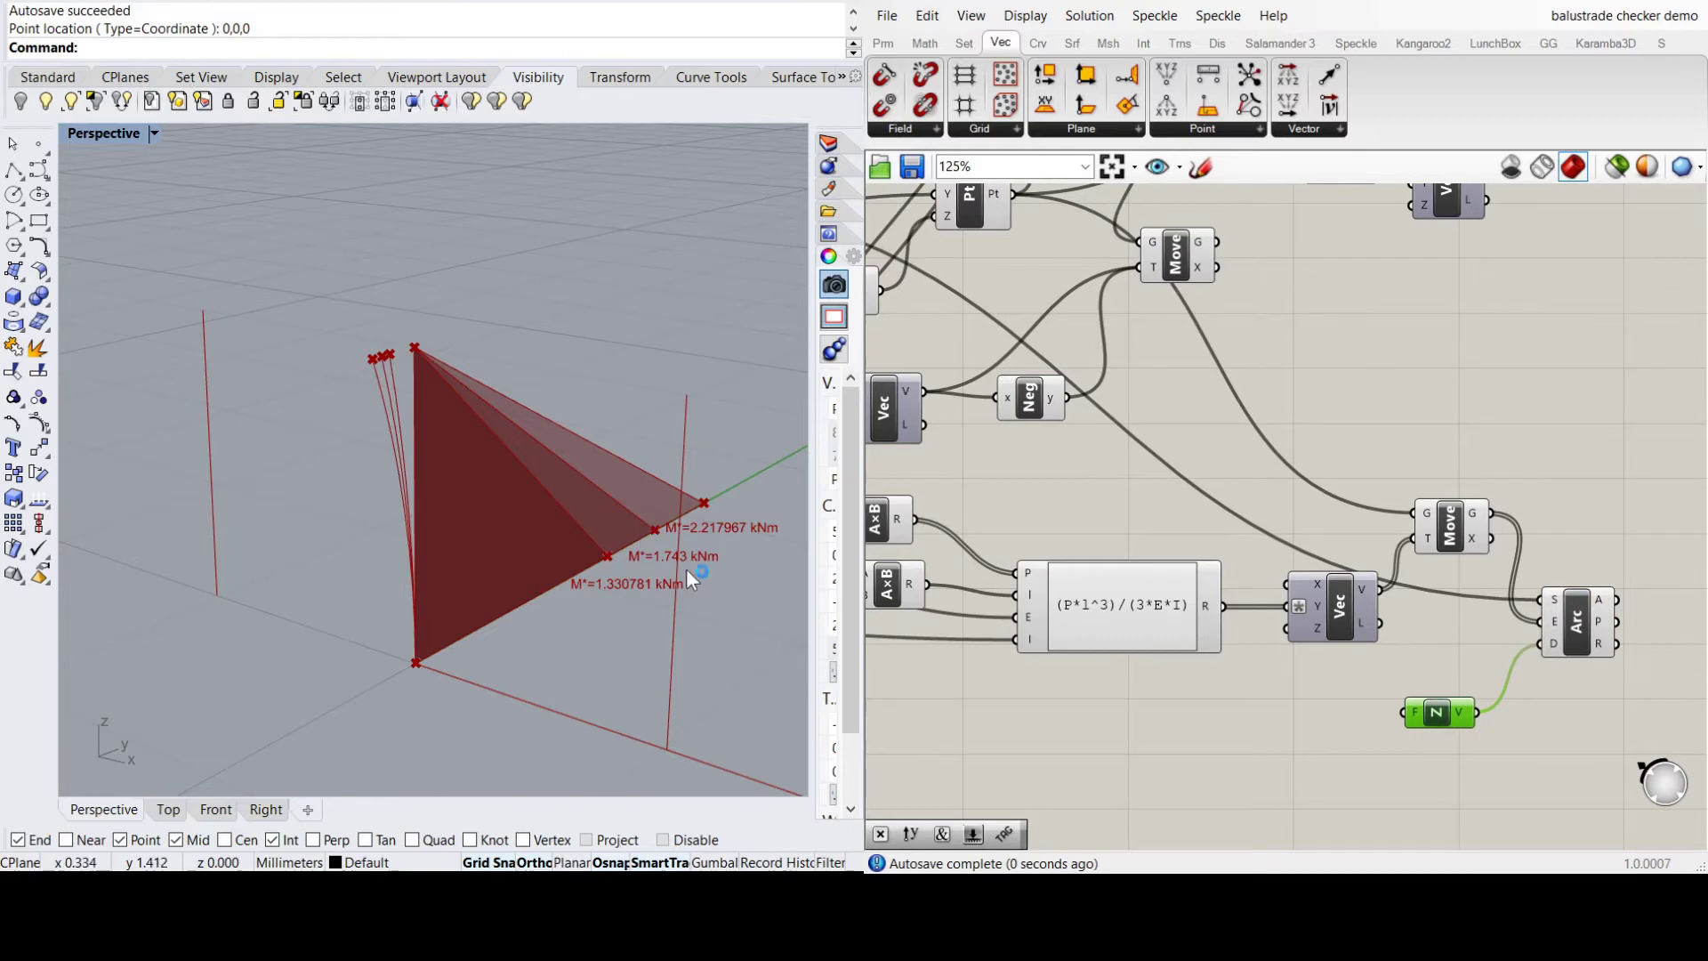
pyautogui.moveTo(1448, 717); pyautogui.dragTo(1460, 669)
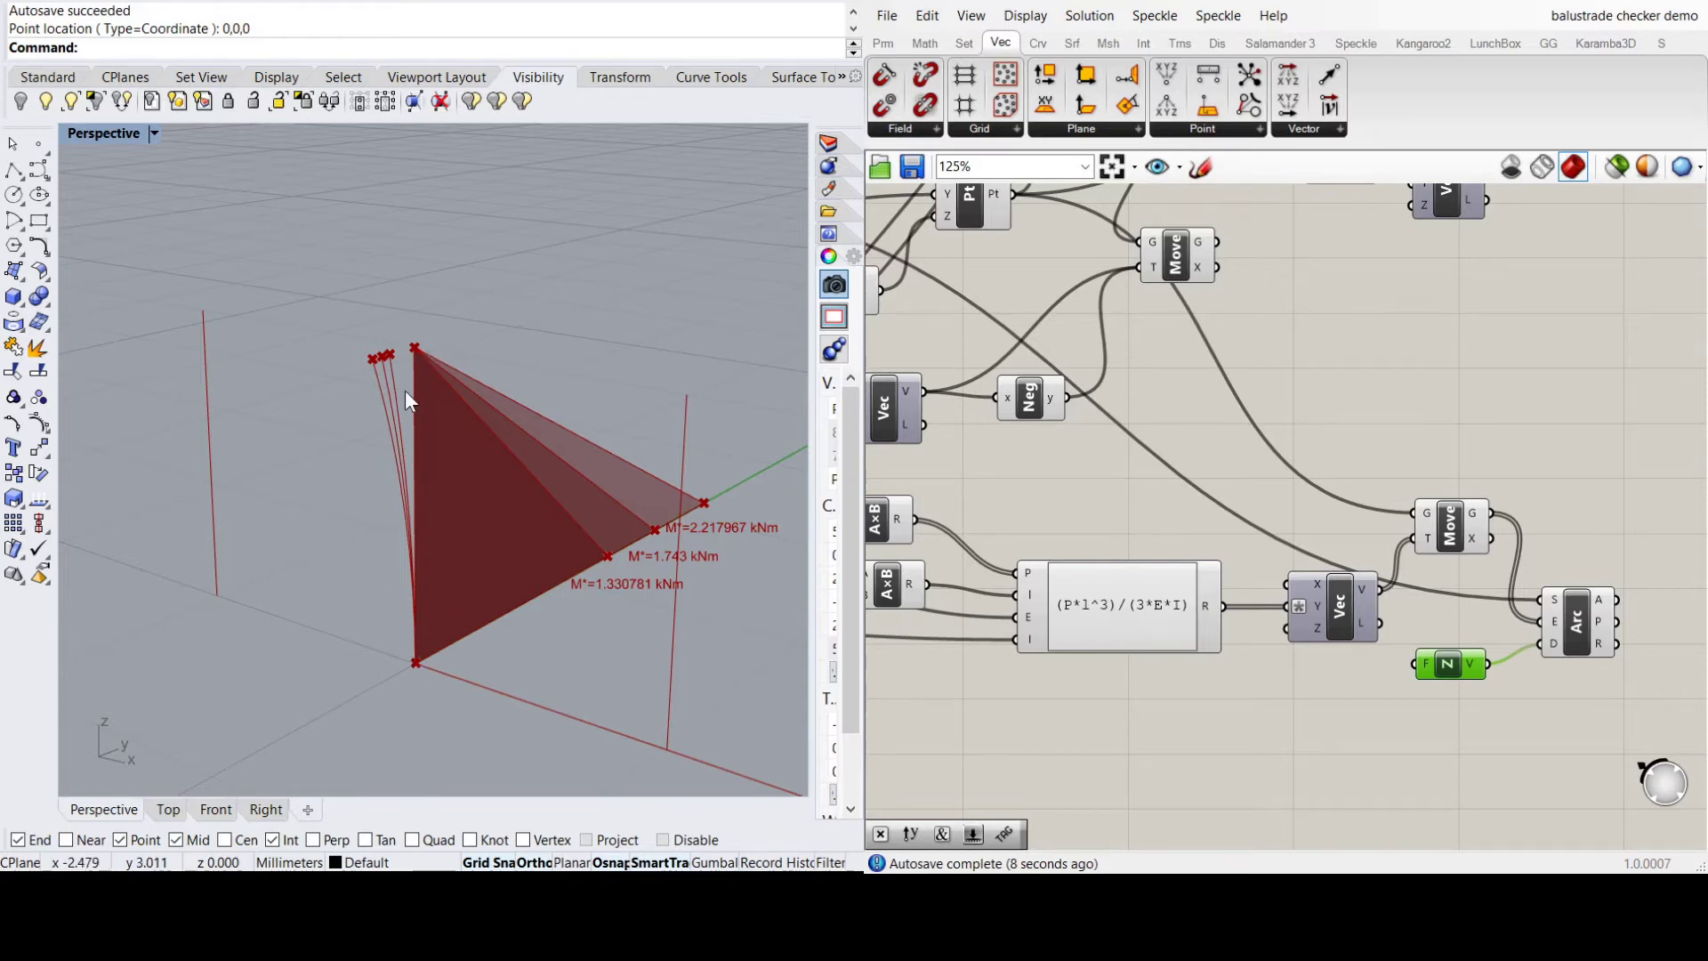
pyautogui.click(1466, 442)
pyautogui.scroll(-1, 1403, 525)
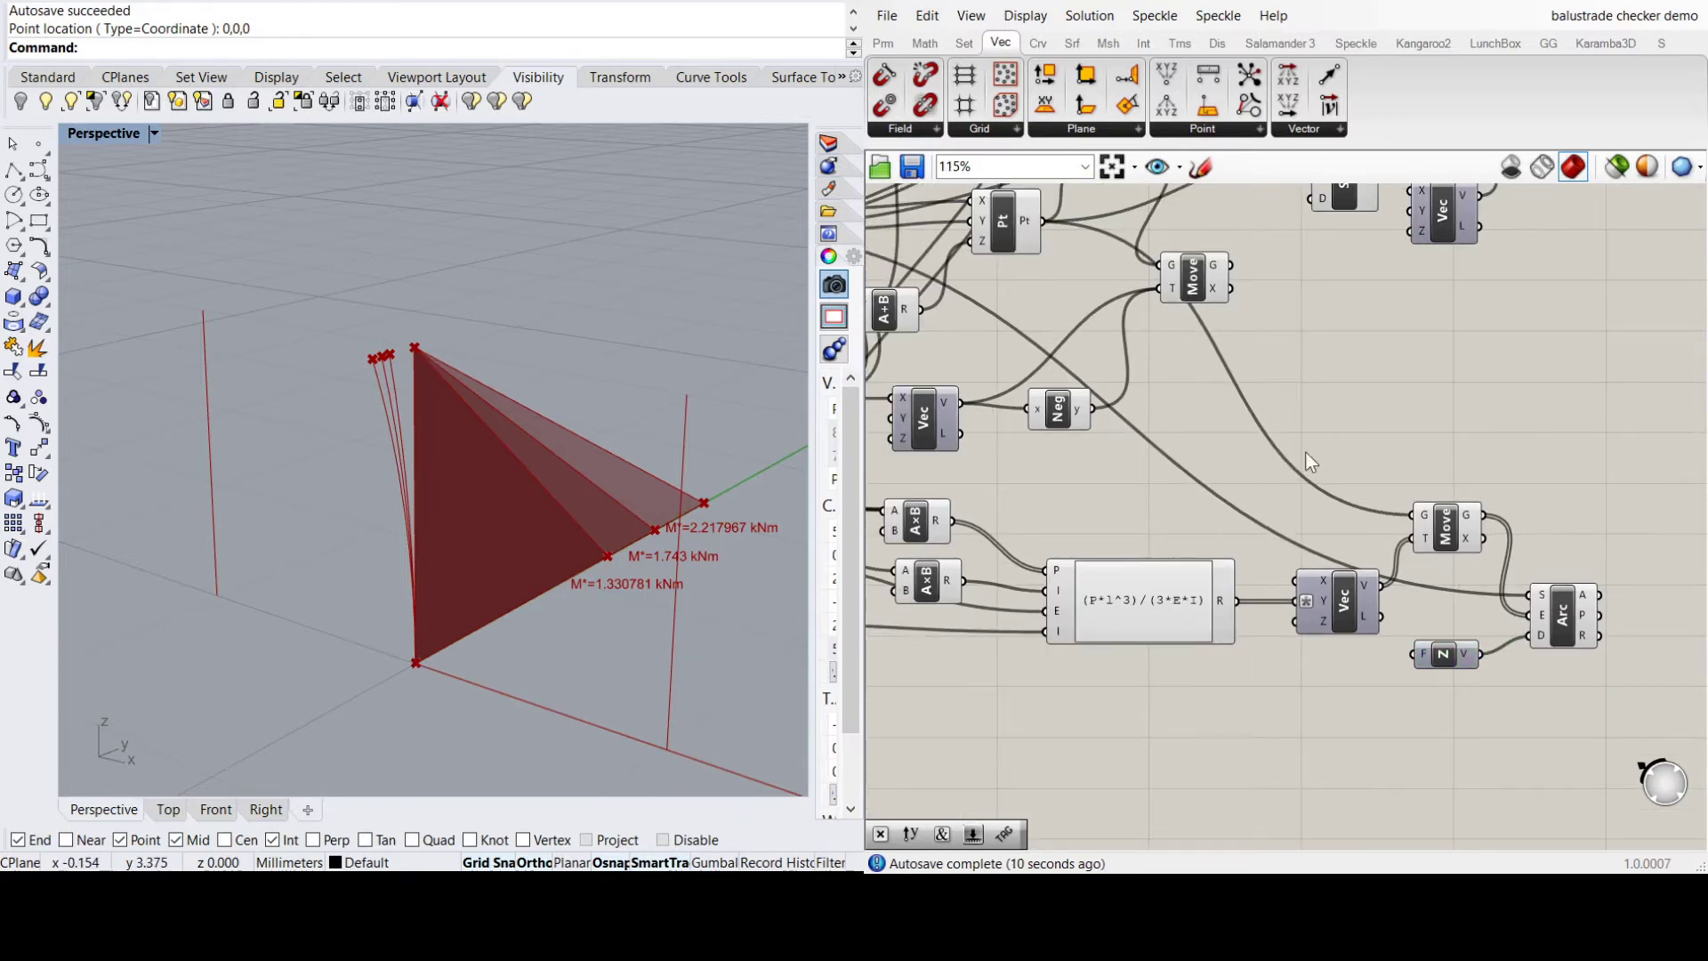
# Set the height slider to 1.246 and post spacing to 1.834, then check the enlarged preview
pyautogui.scroll(-6, 1482, 549)
pyautogui.scroll(6, 1310, 529)
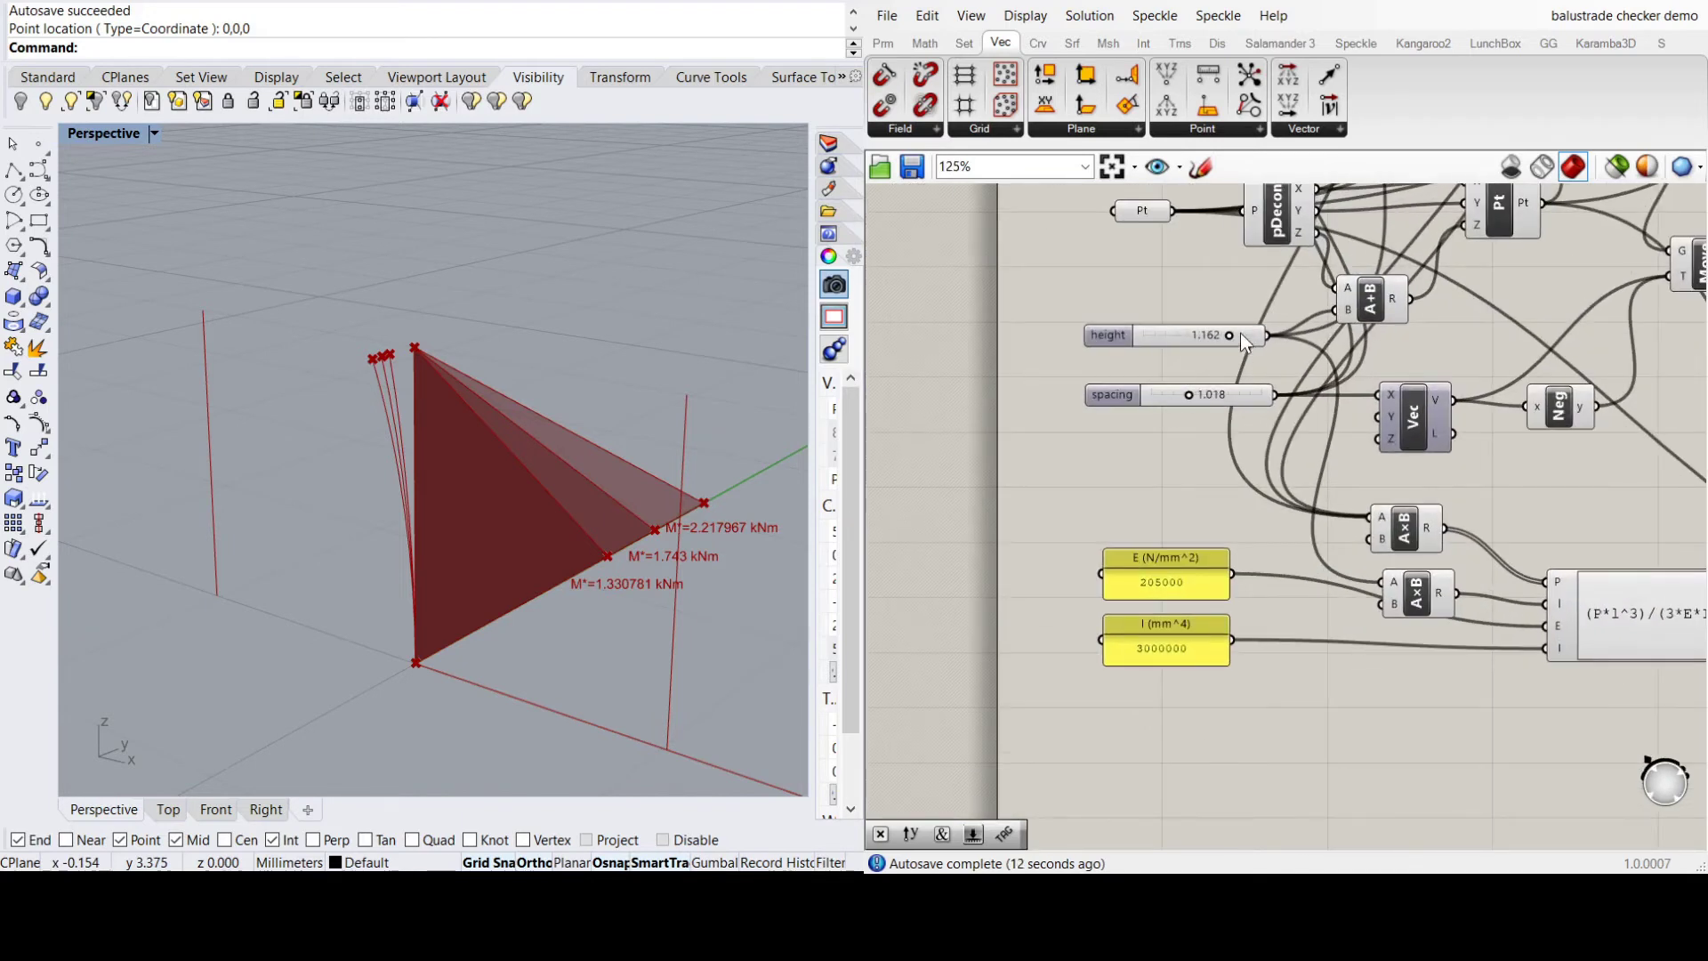
pyautogui.moveTo(1228, 336); pyautogui.dragTo(1235, 336)
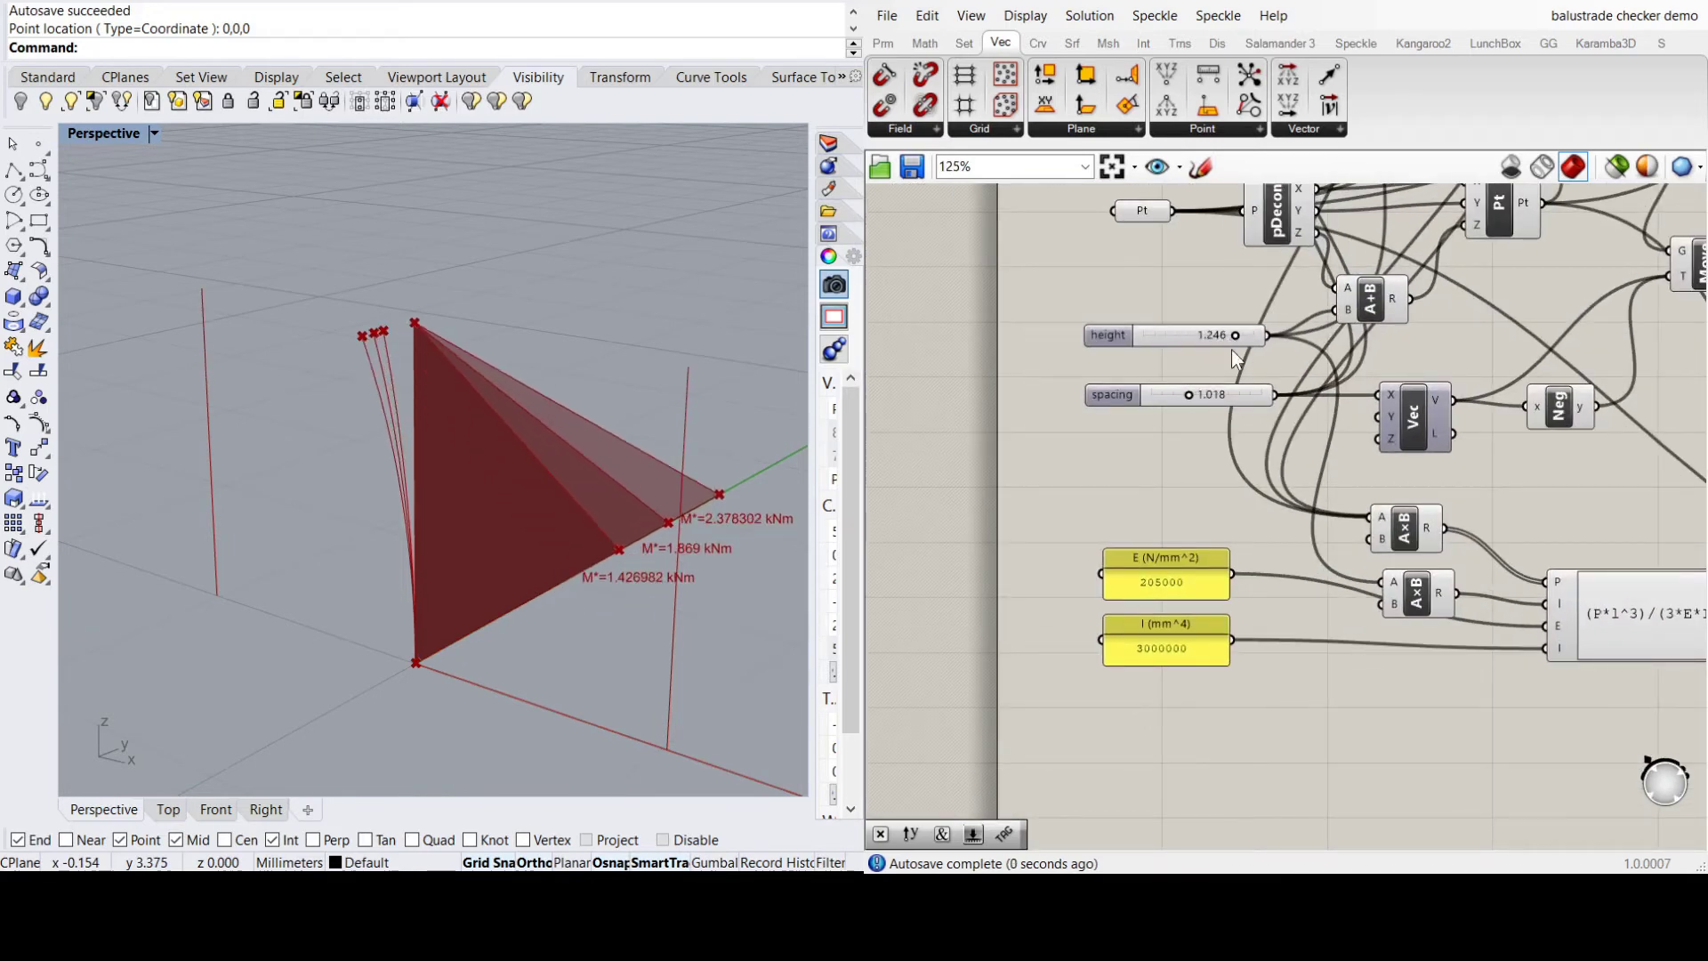
pyautogui.moveTo(1188, 395); pyautogui.dragTo(1222, 389)
pyautogui.scroll(-4, 1137, 520)
pyautogui.scroll(4, 1138, 276)
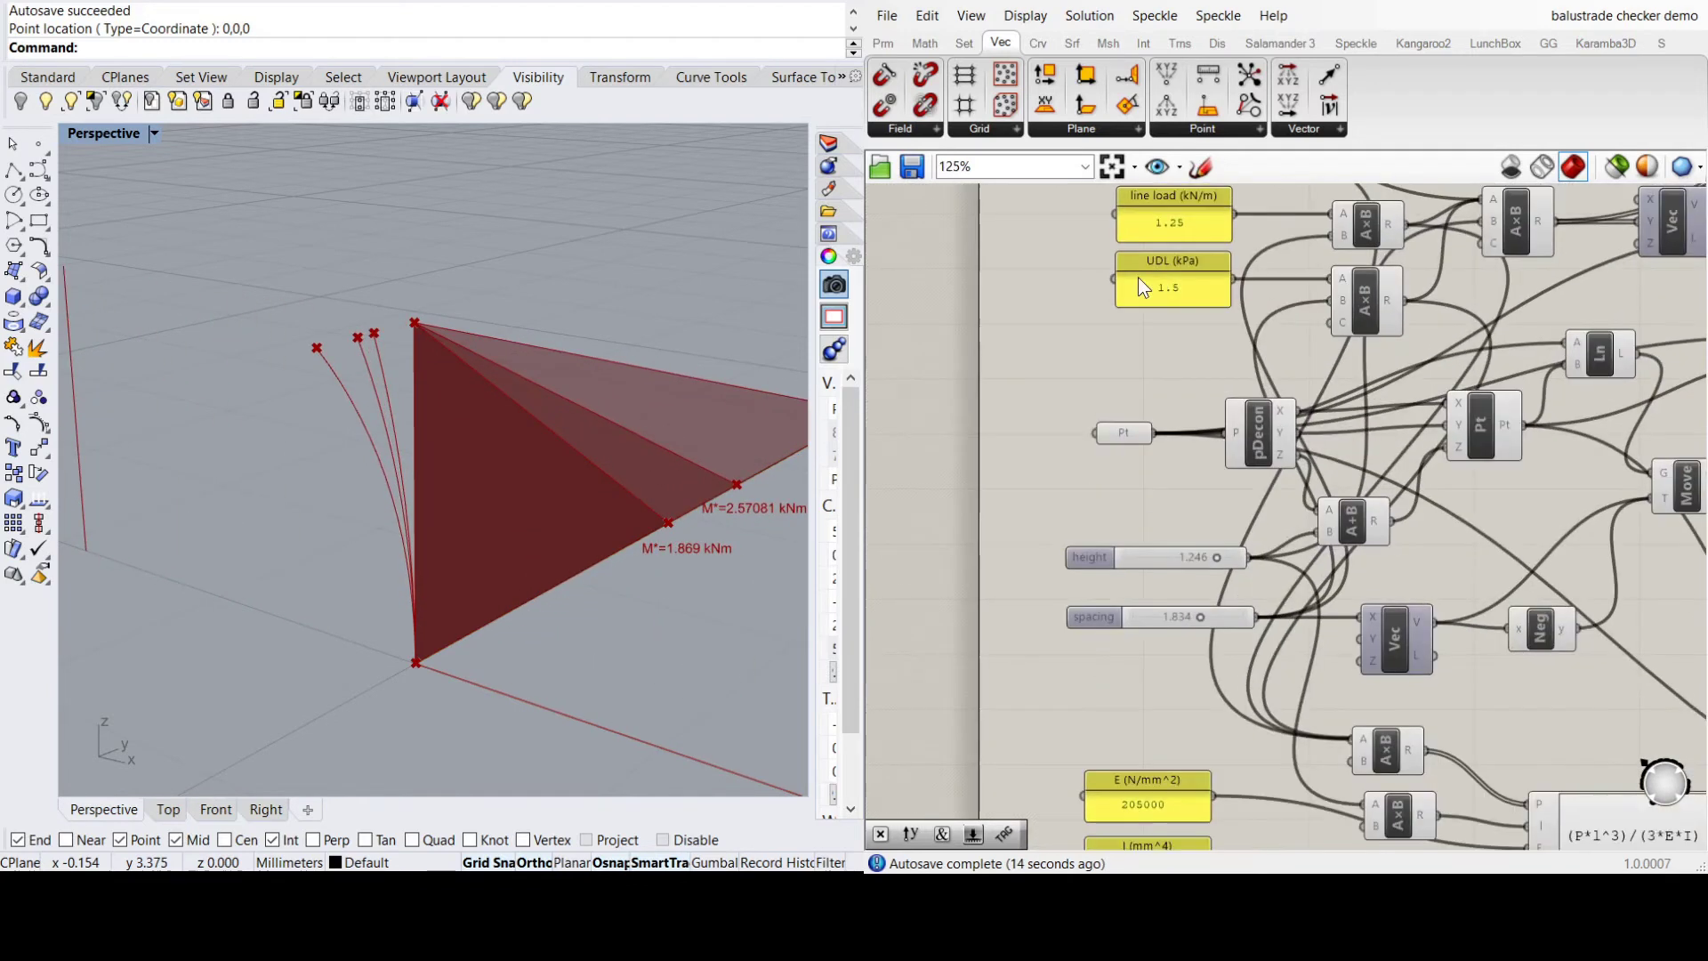
pyautogui.scroll(-3, 1041, 543)
pyautogui.scroll(3, 1065, 397)
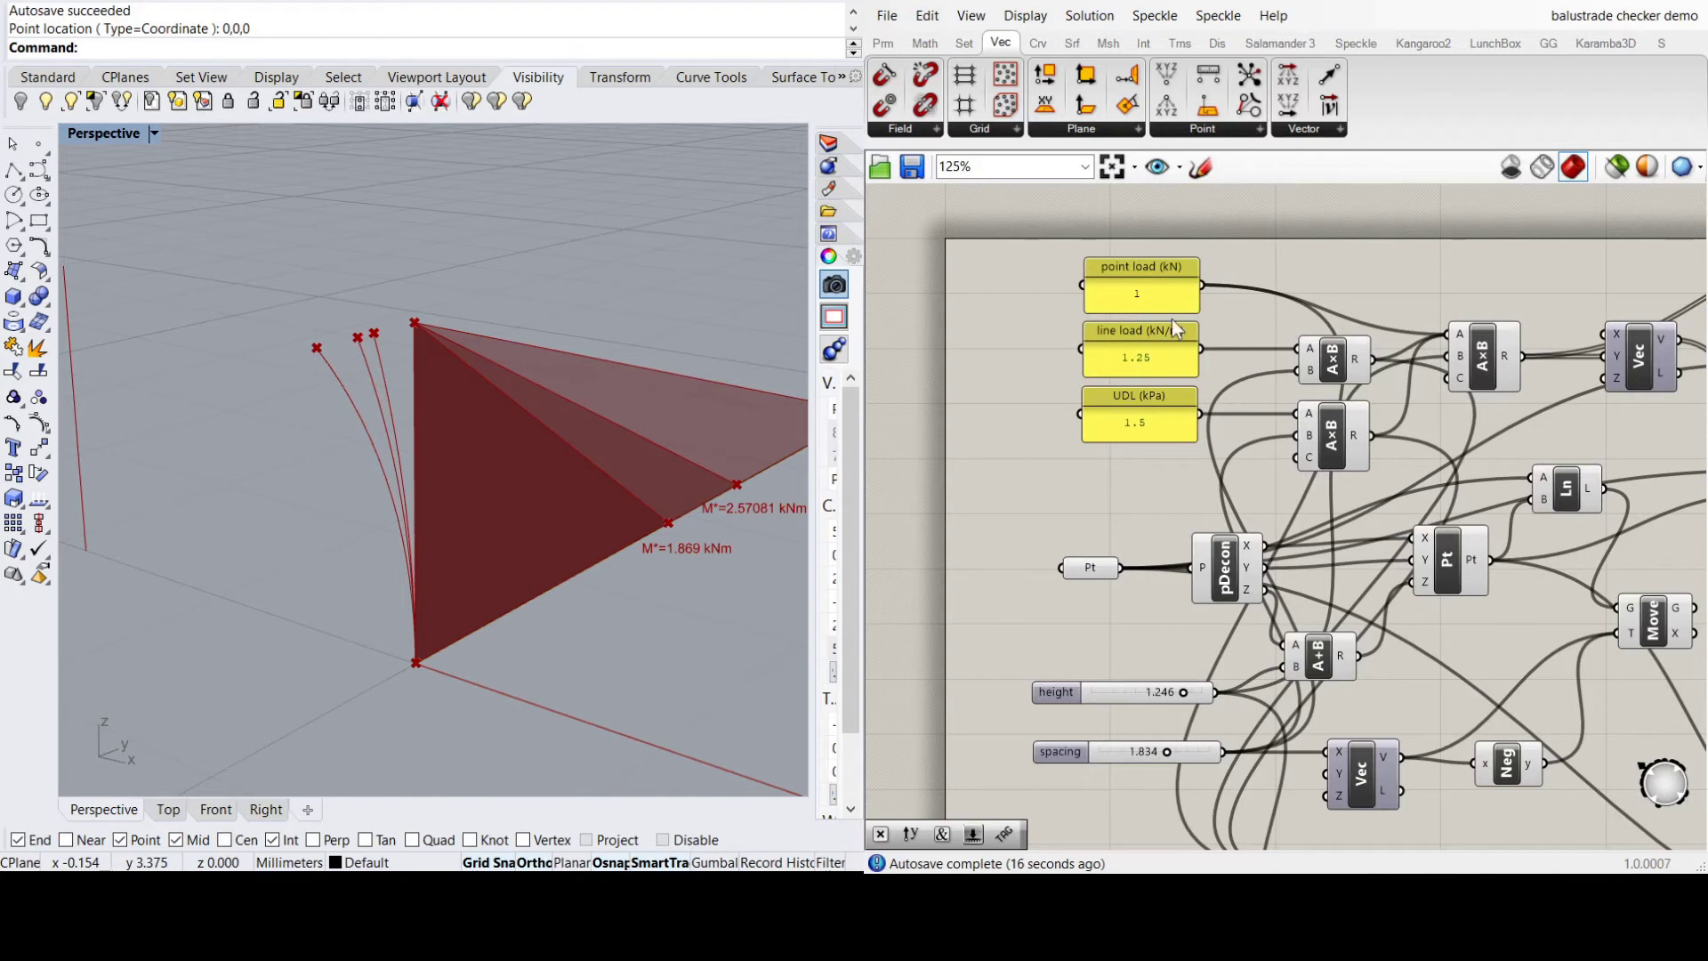
pyautogui.scroll(-4, 967, 397)
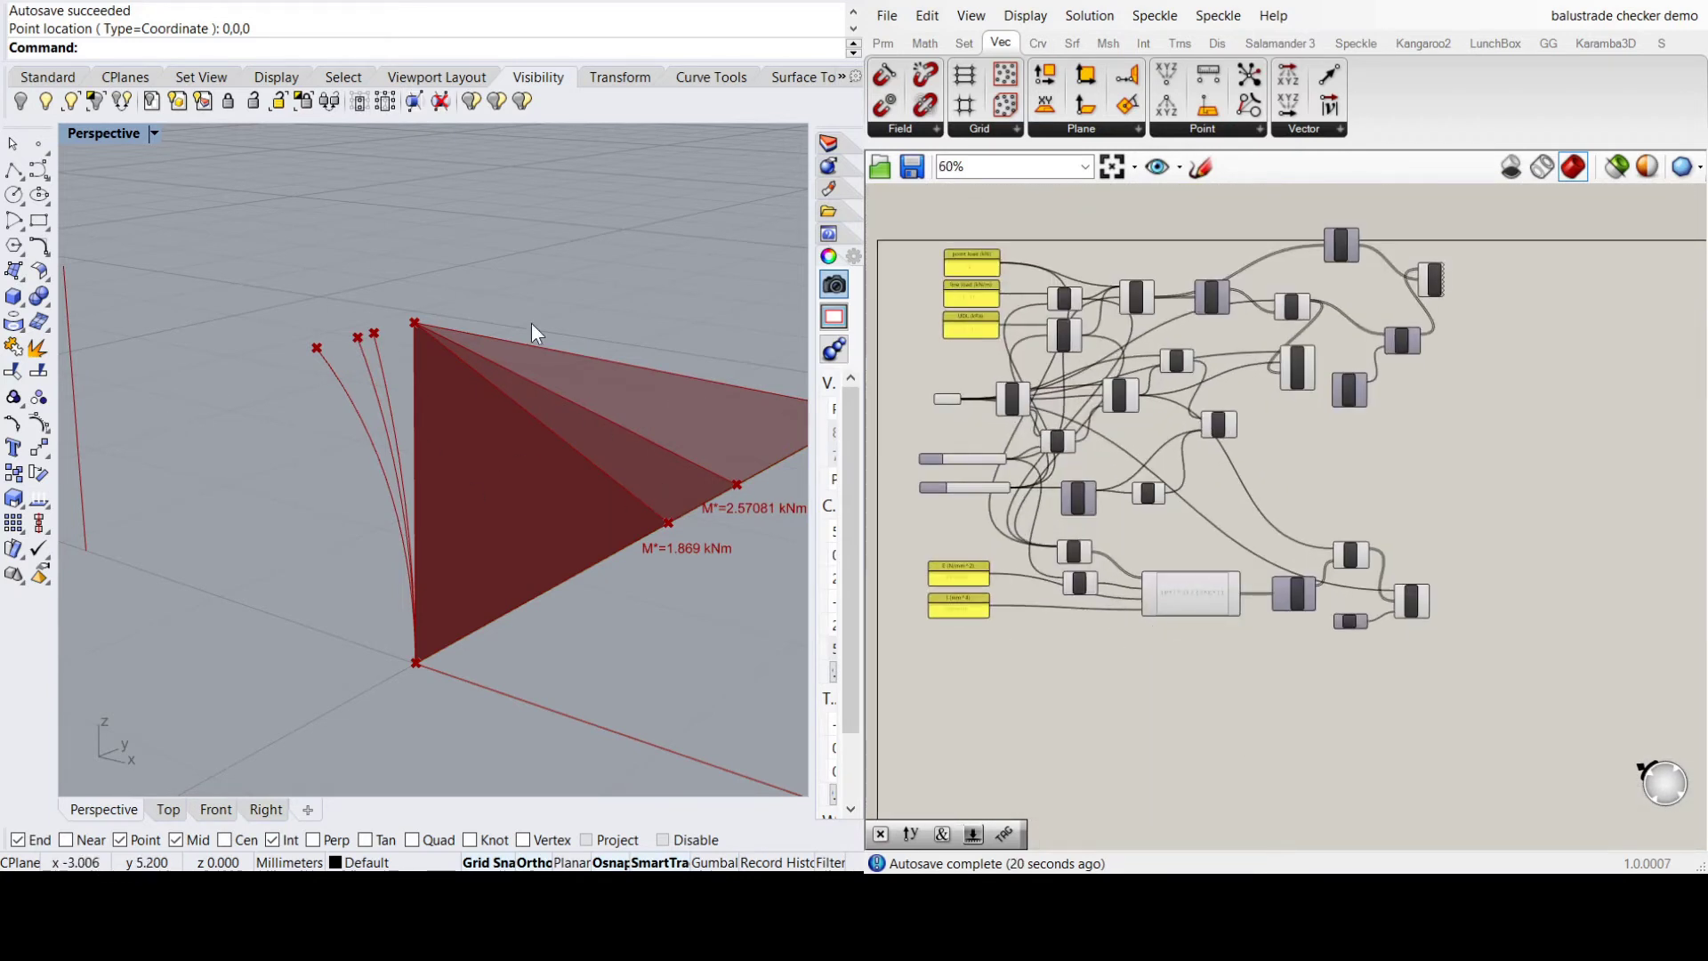
pyautogui.scroll(4, 1401, 614)
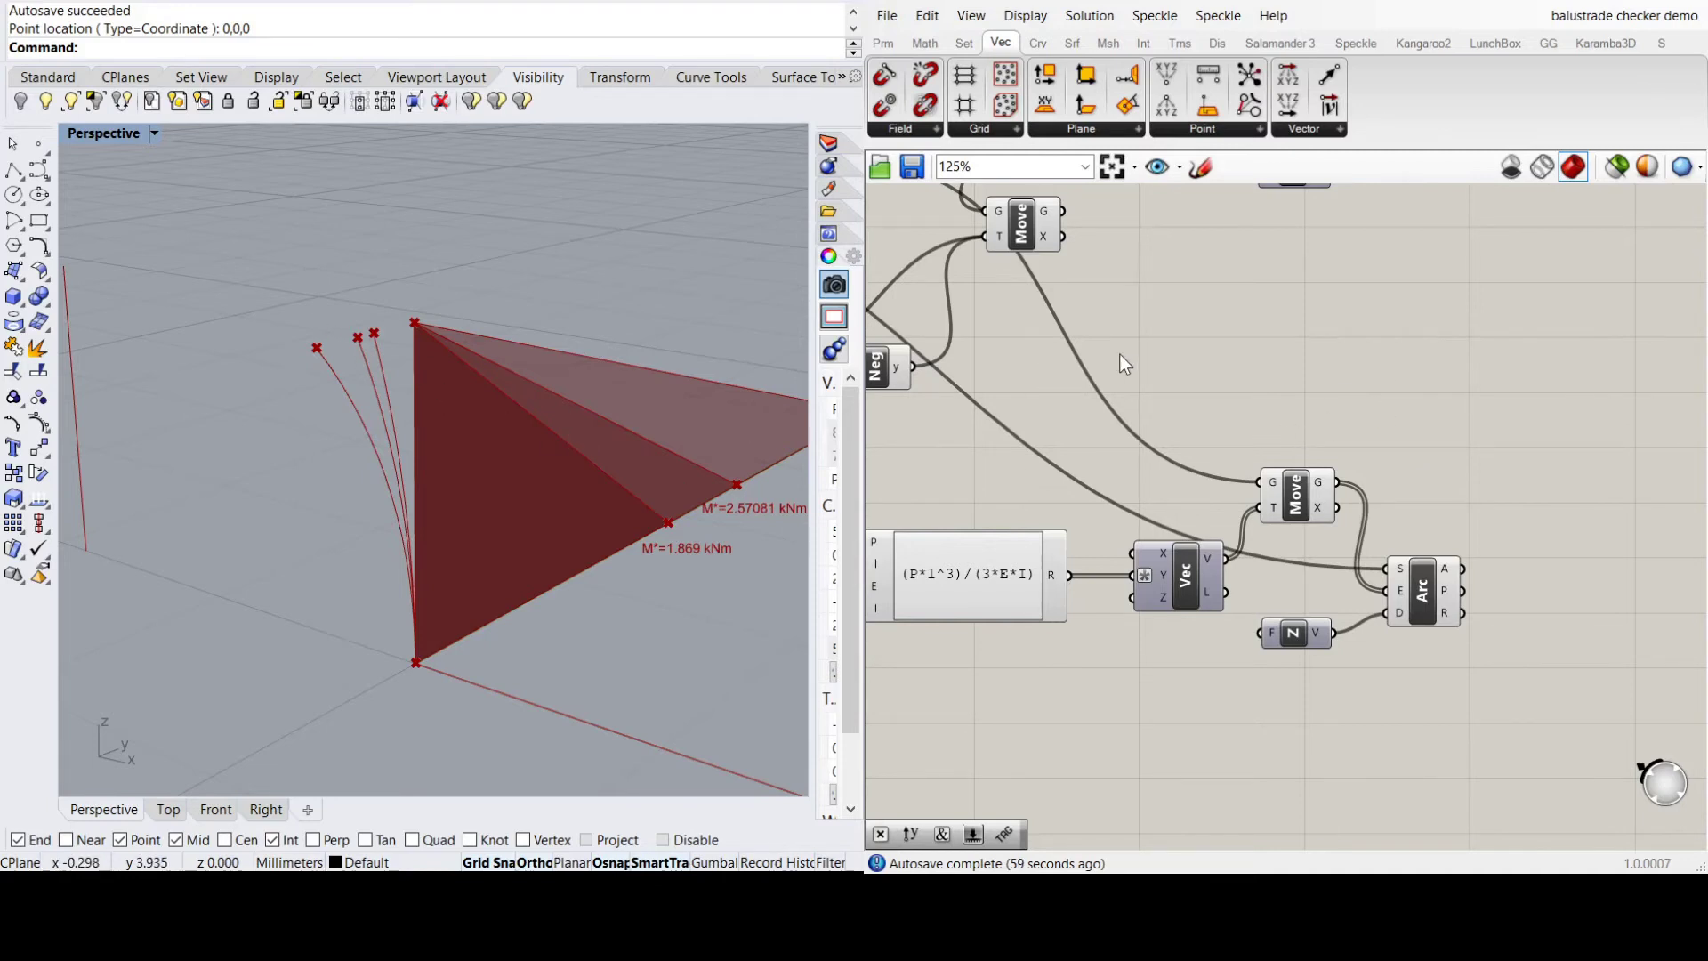
# Place a Tag component and a Vector XYZ component in the free space beside Arc
pyautogui.moveTo(1256, 452); pyautogui.dragTo(1215, 462, button='right')
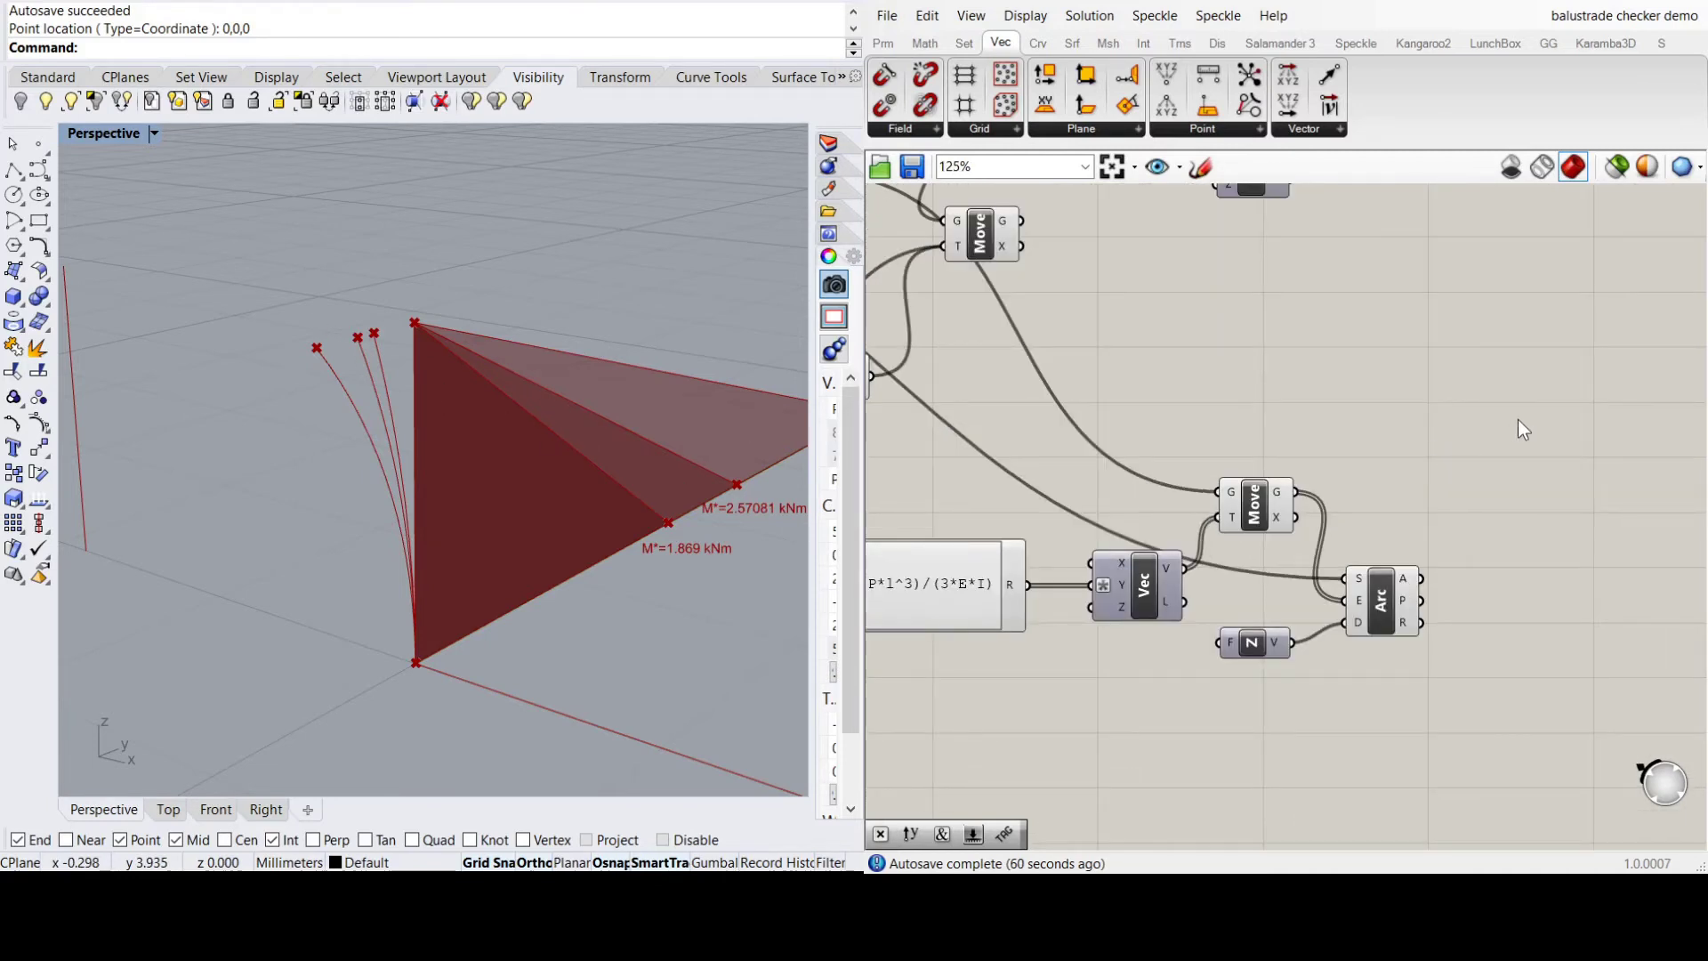
pyautogui.click(1475, 404)
pyautogui.moveTo(1527, 415); pyautogui.dragTo(1567, 457)
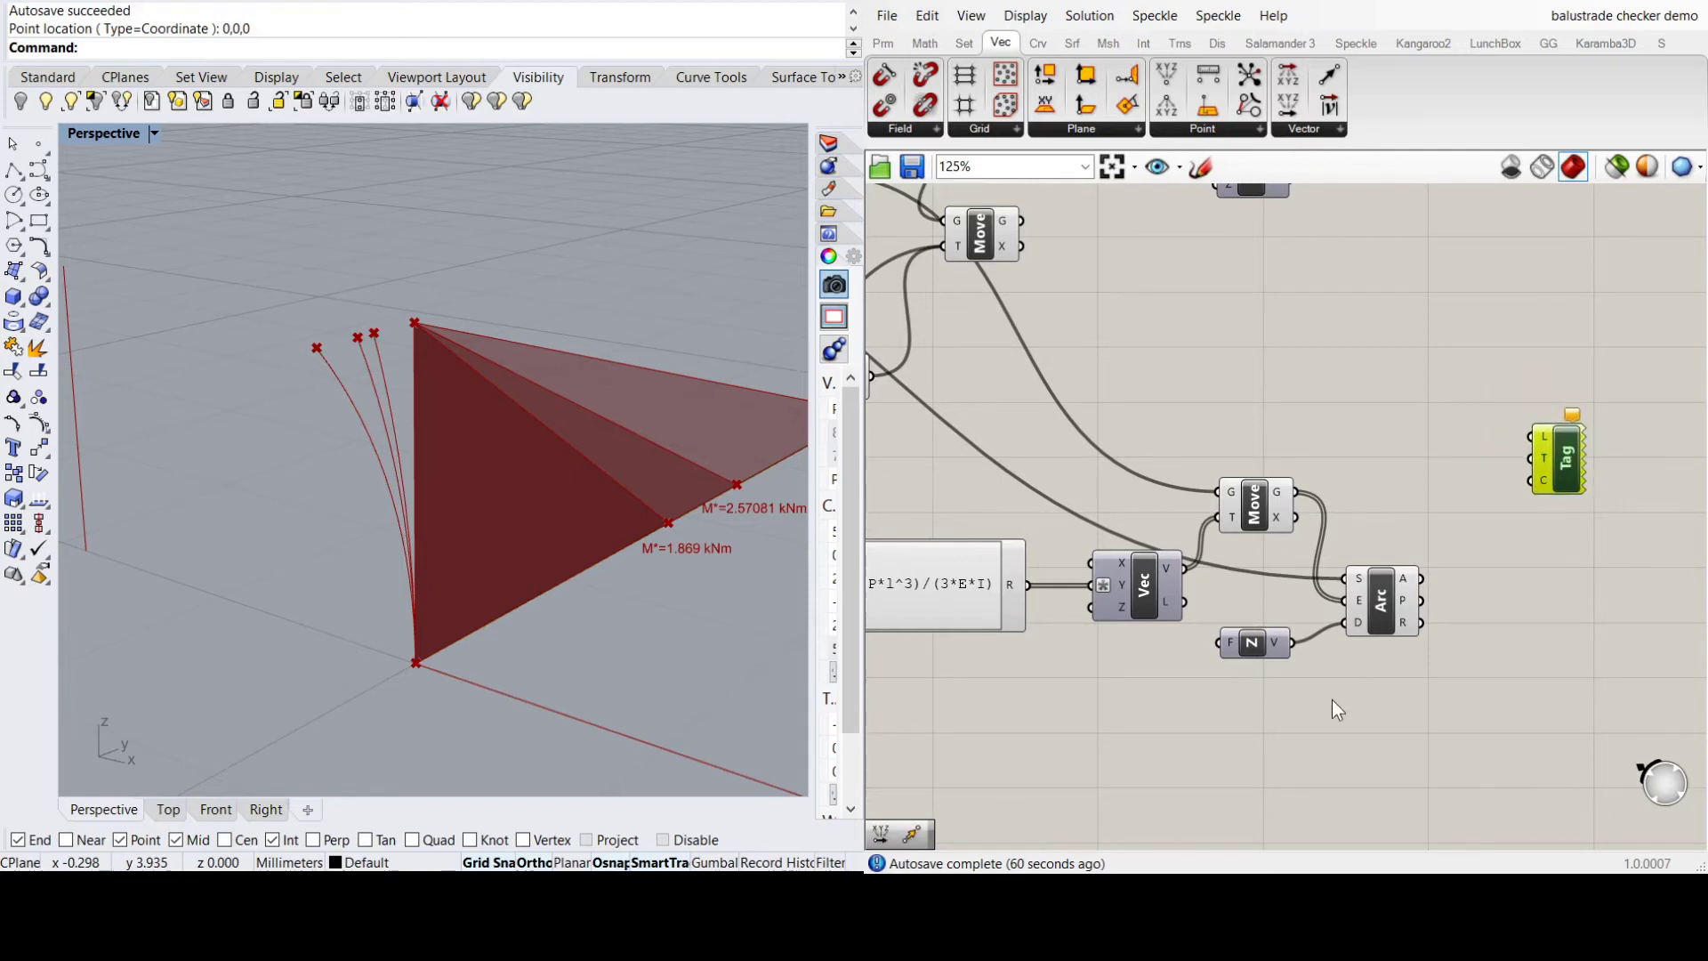
pyautogui.click(1370, 432)
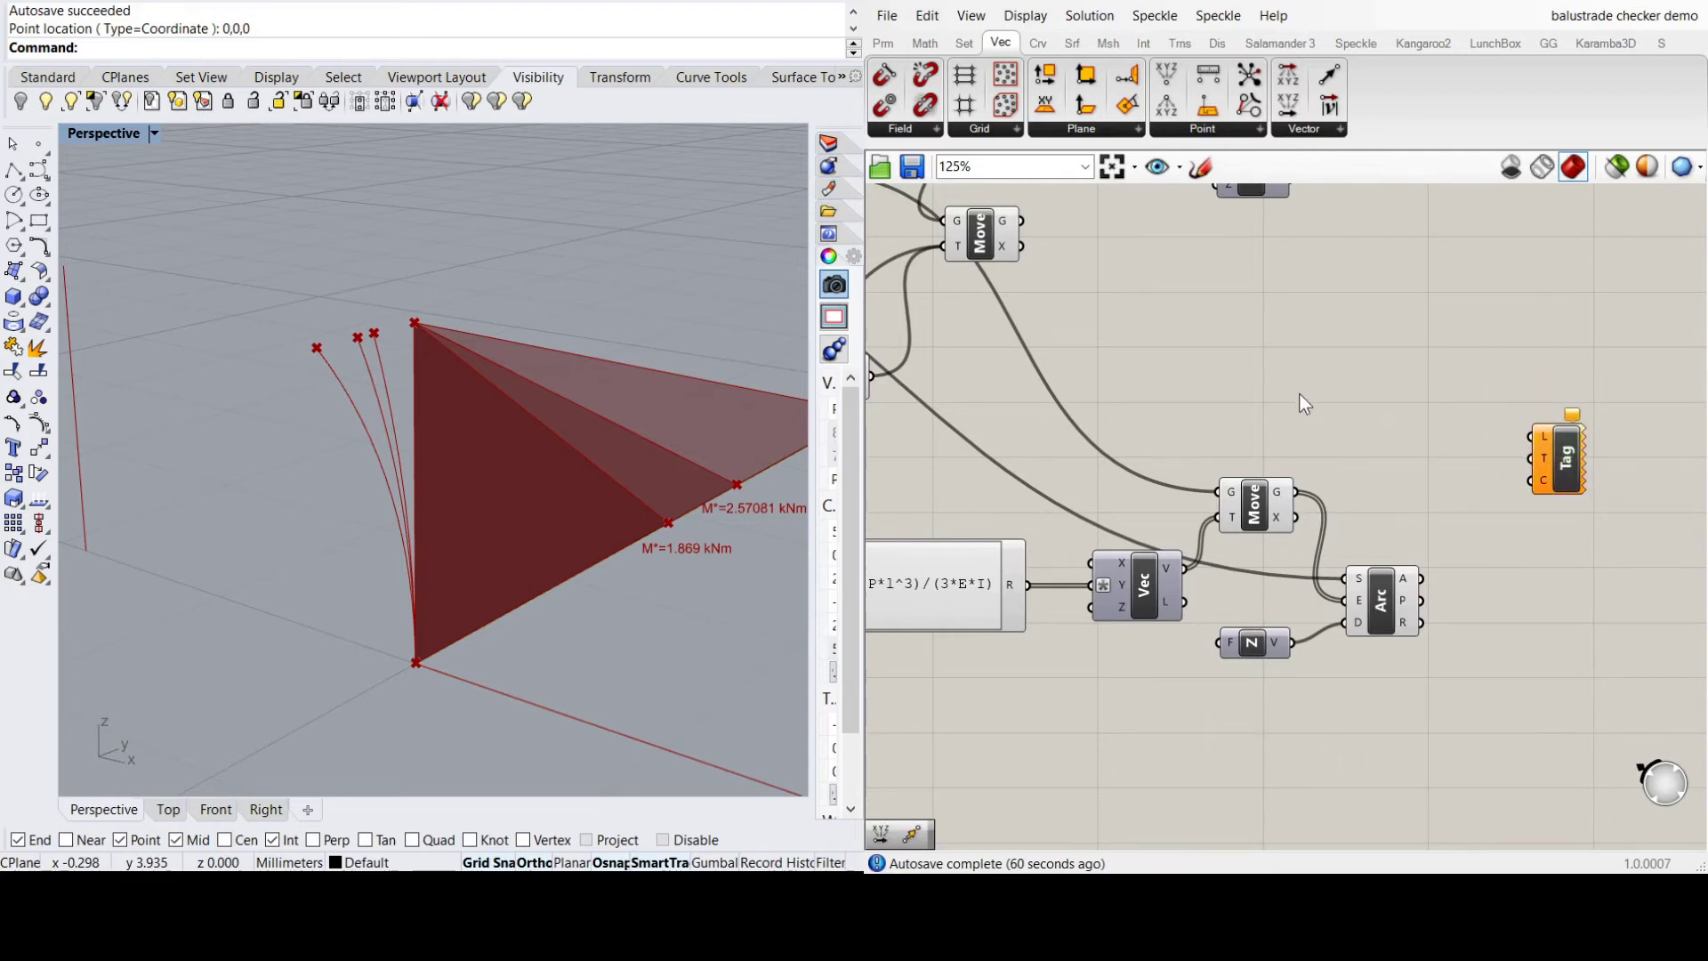
pyautogui.moveTo(1289, 105); pyautogui.dragTo(1414, 402)
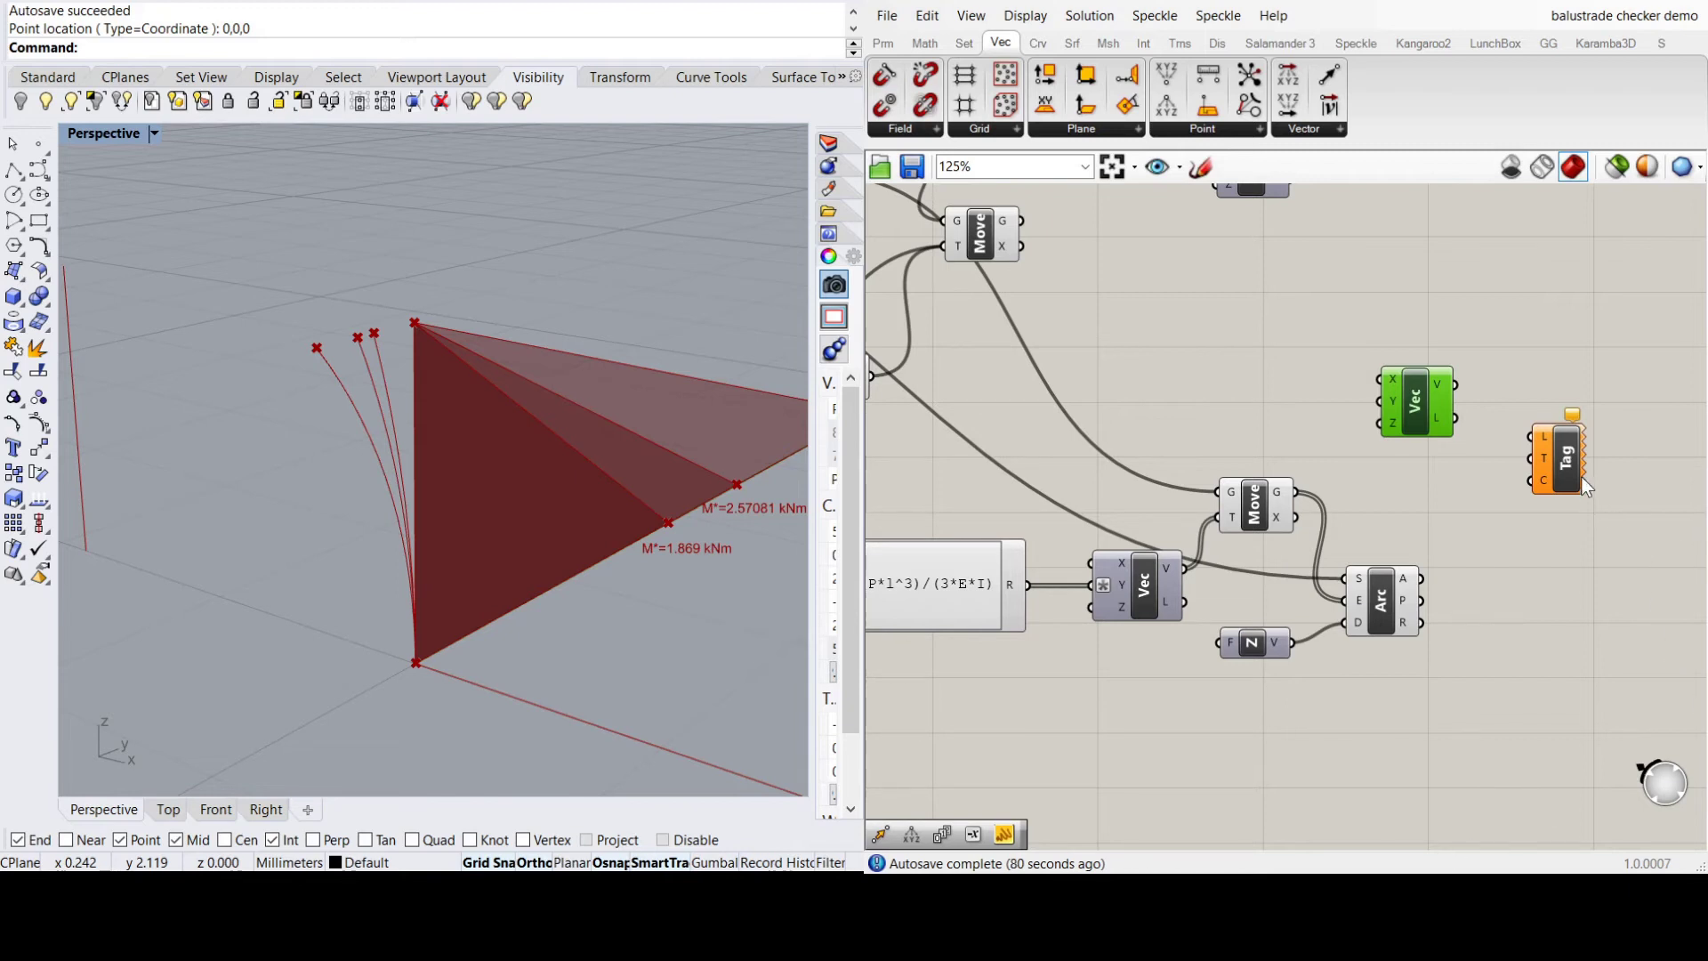
pyautogui.moveTo(1565, 463); pyautogui.dragTo(1643, 479)
pyautogui.moveTo(1425, 402); pyautogui.dragTo(1400, 393)
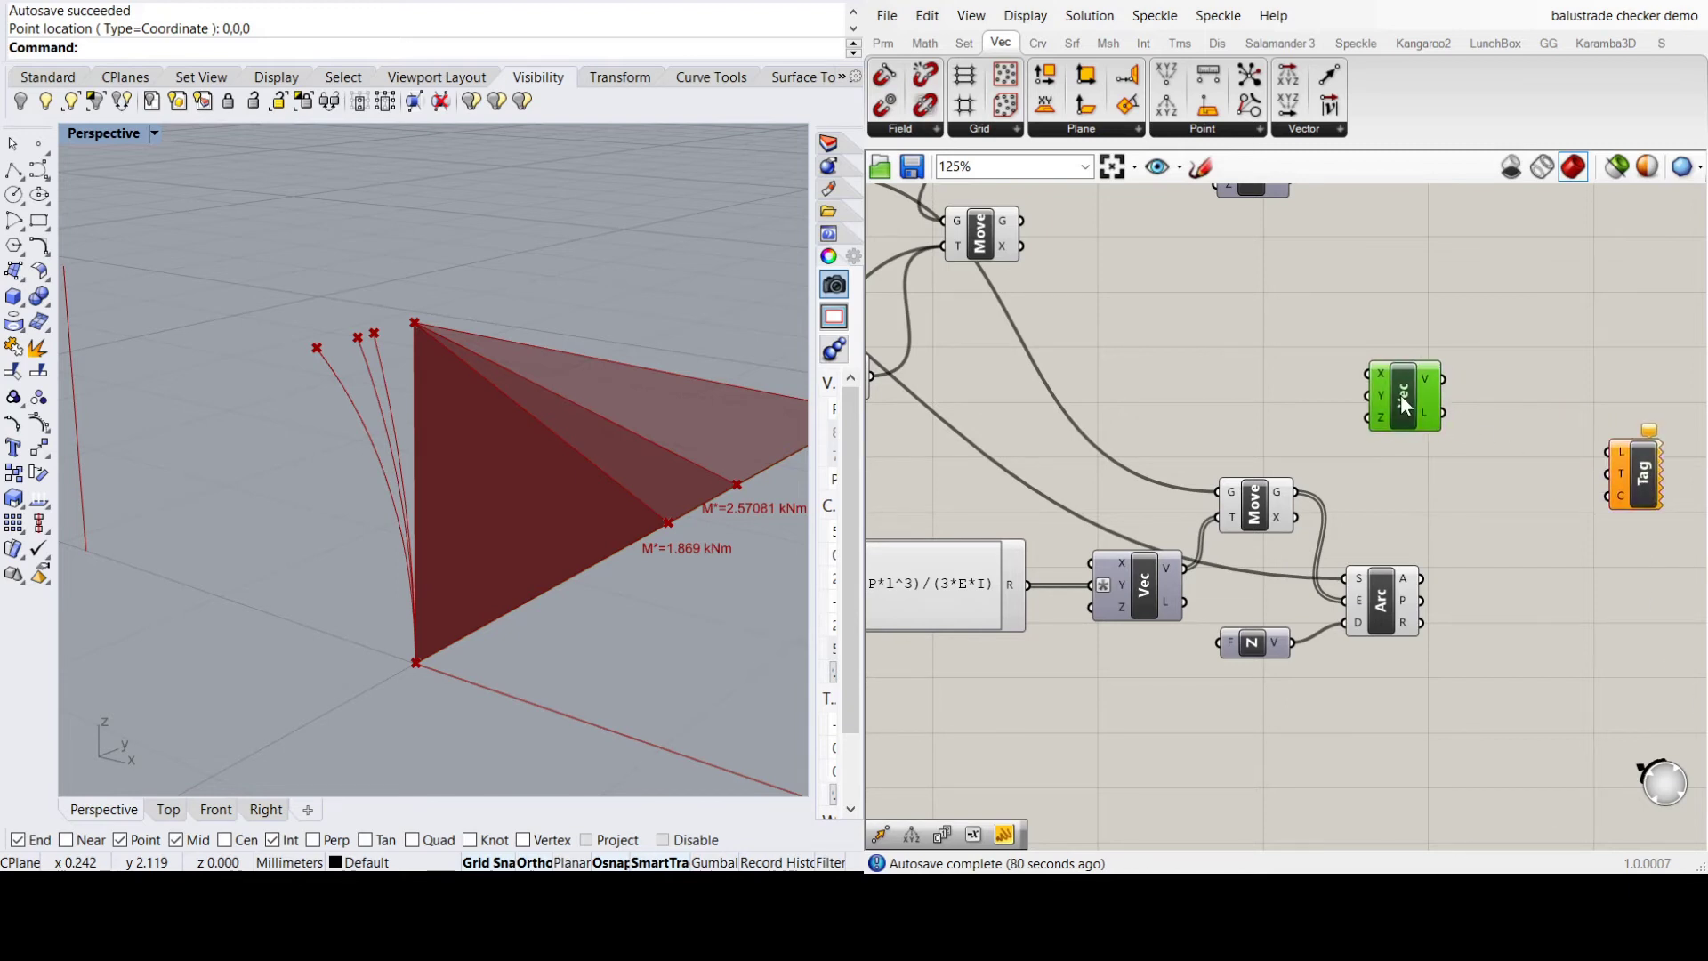
pyautogui.click(1492, 416)
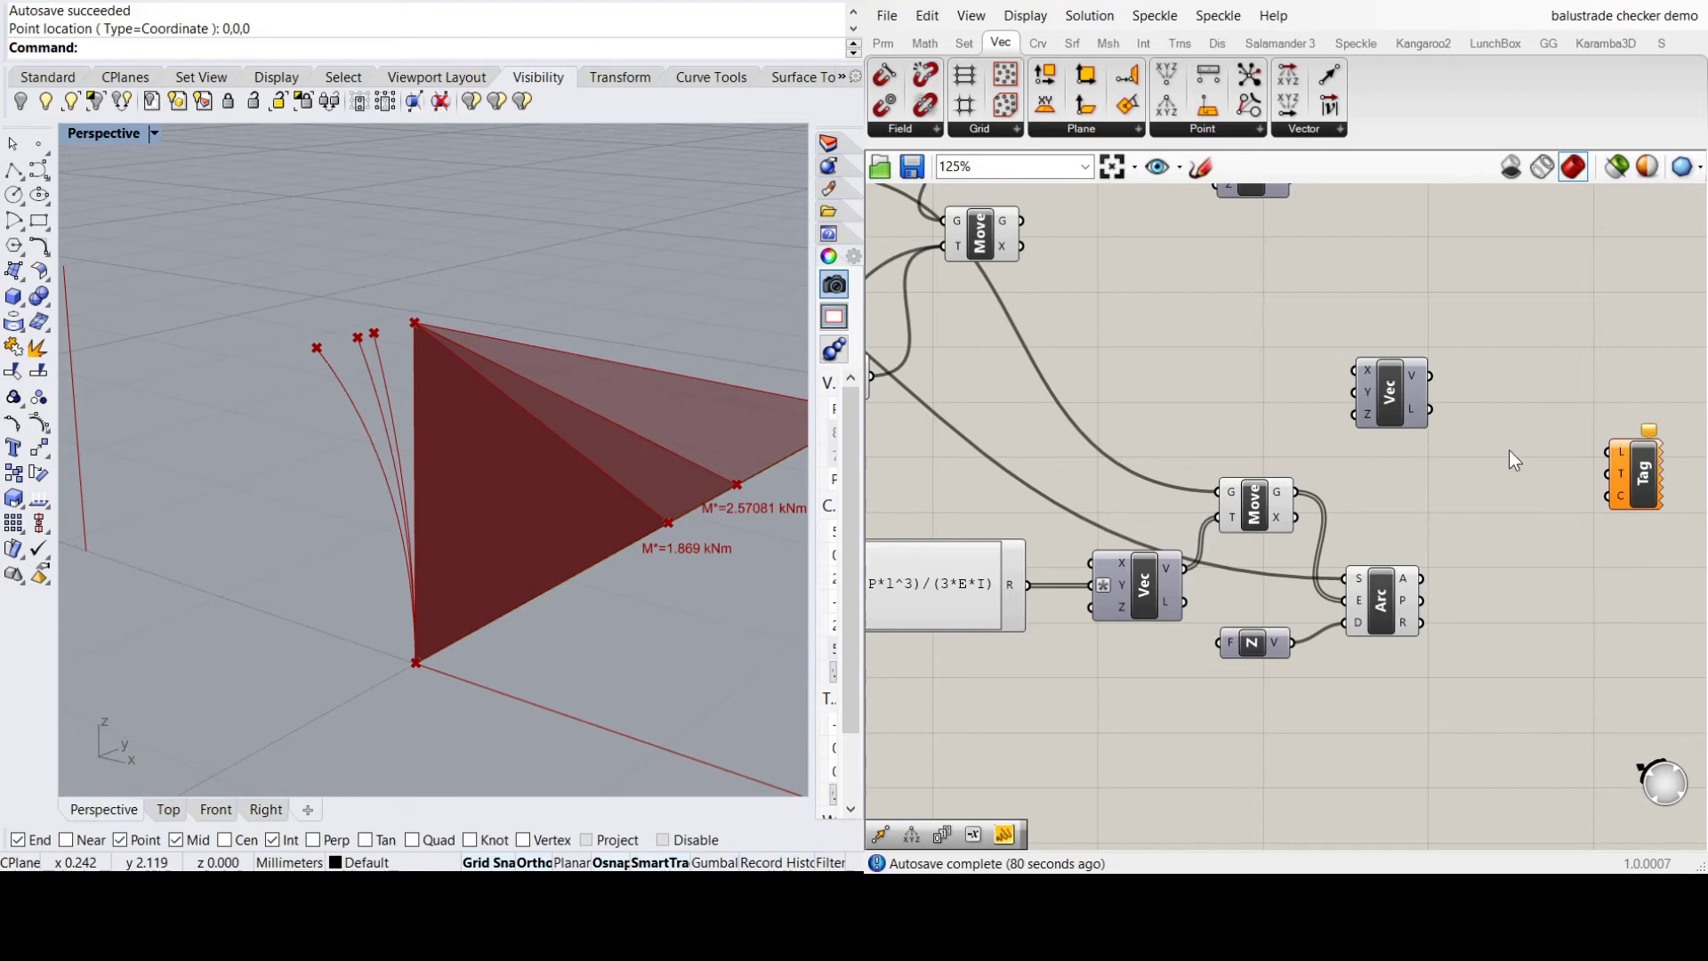
# Add a second Move that shifts the moved post-top points by the Vec output, feeding the Tag locations
pyautogui.click(1450, 404)
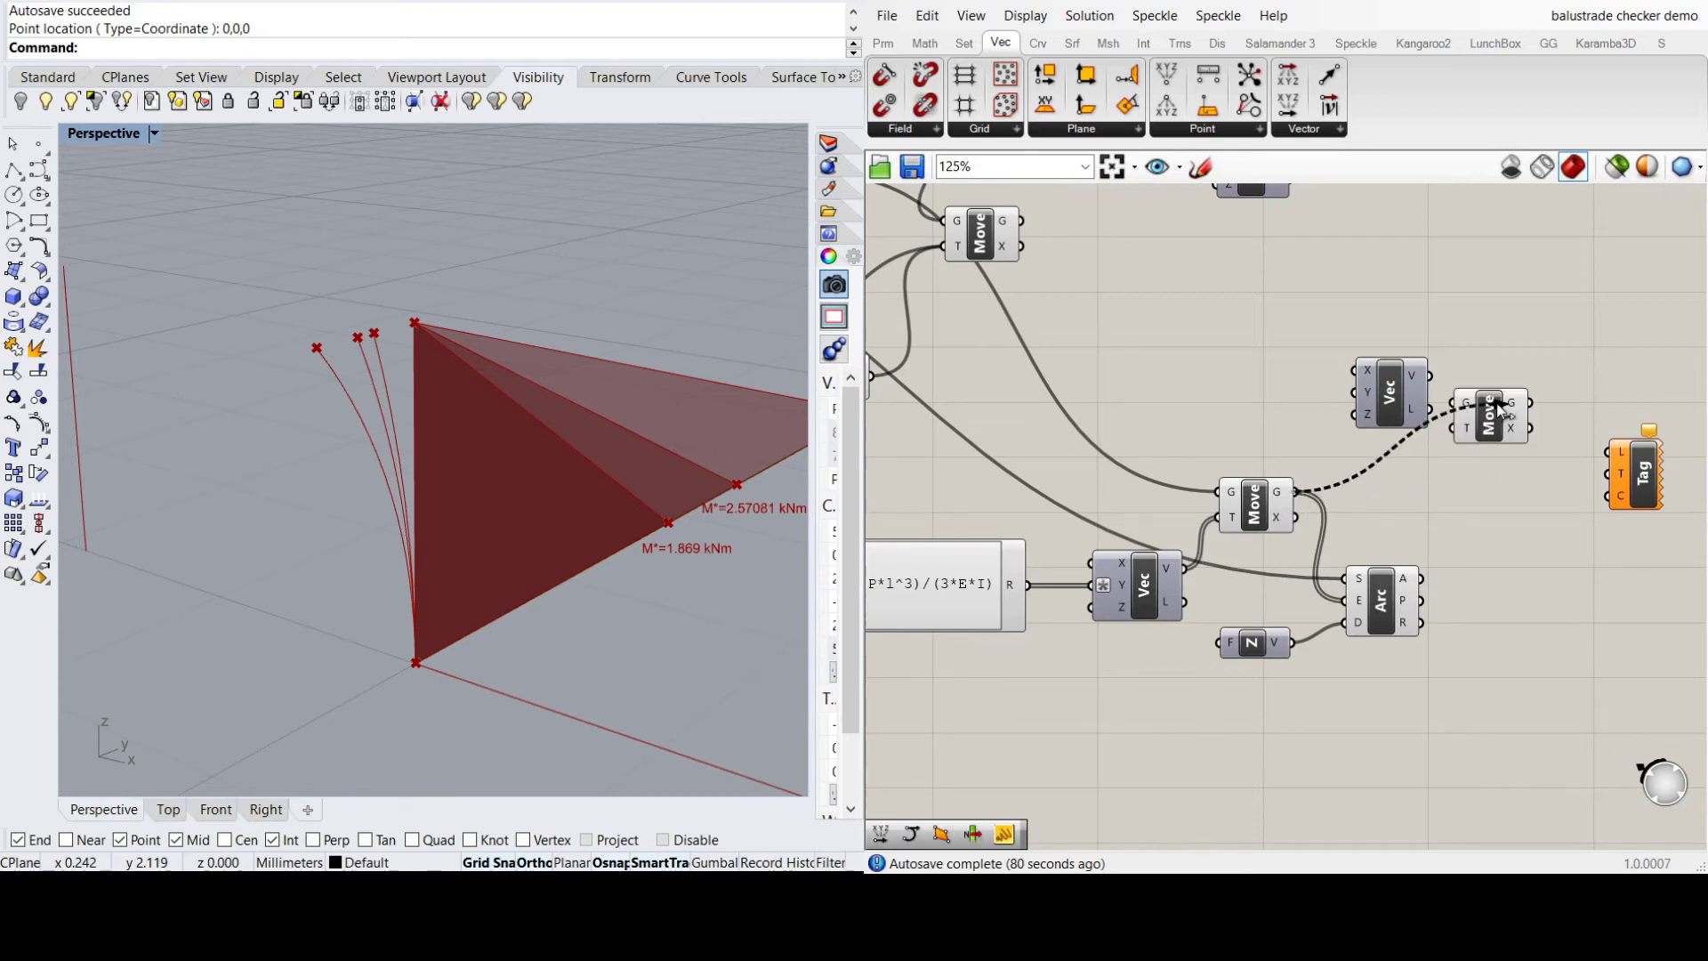
pyautogui.moveTo(1281, 498); pyautogui.dragTo(1549, 430)
pyautogui.moveTo(1431, 377); pyautogui.dragTo(1493, 437)
pyautogui.moveTo(1390, 407); pyautogui.dragTo(1338, 428)
pyautogui.click(1387, 353)
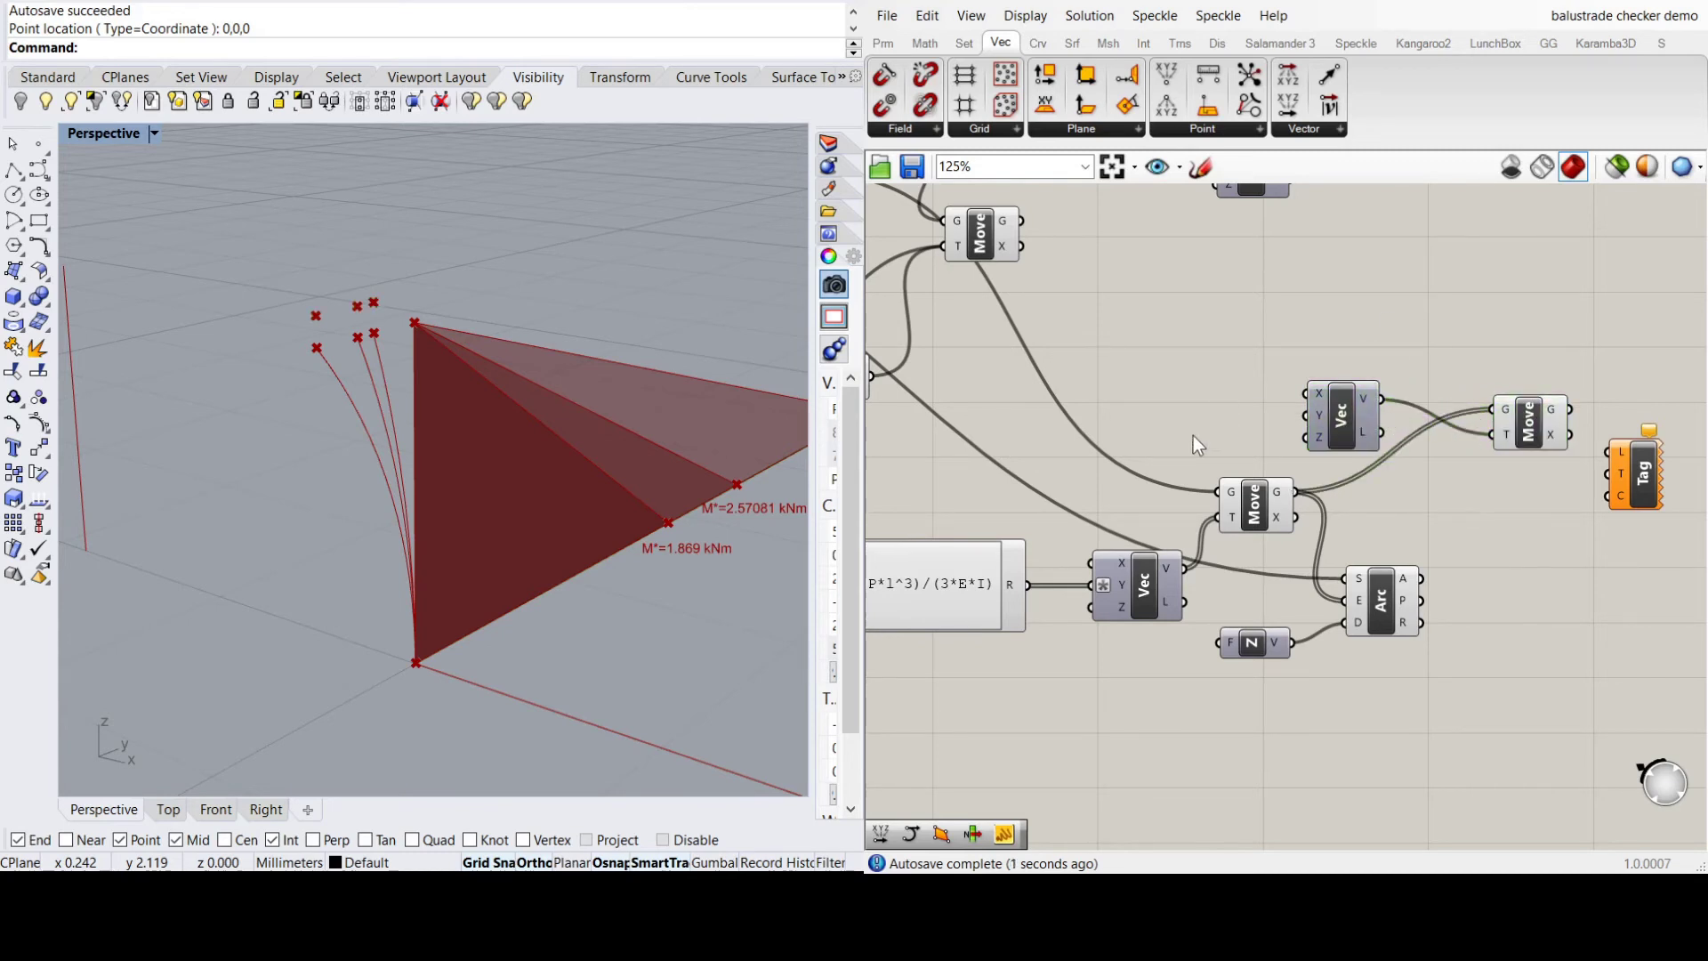
pyautogui.scroll(-1, 1194, 436)
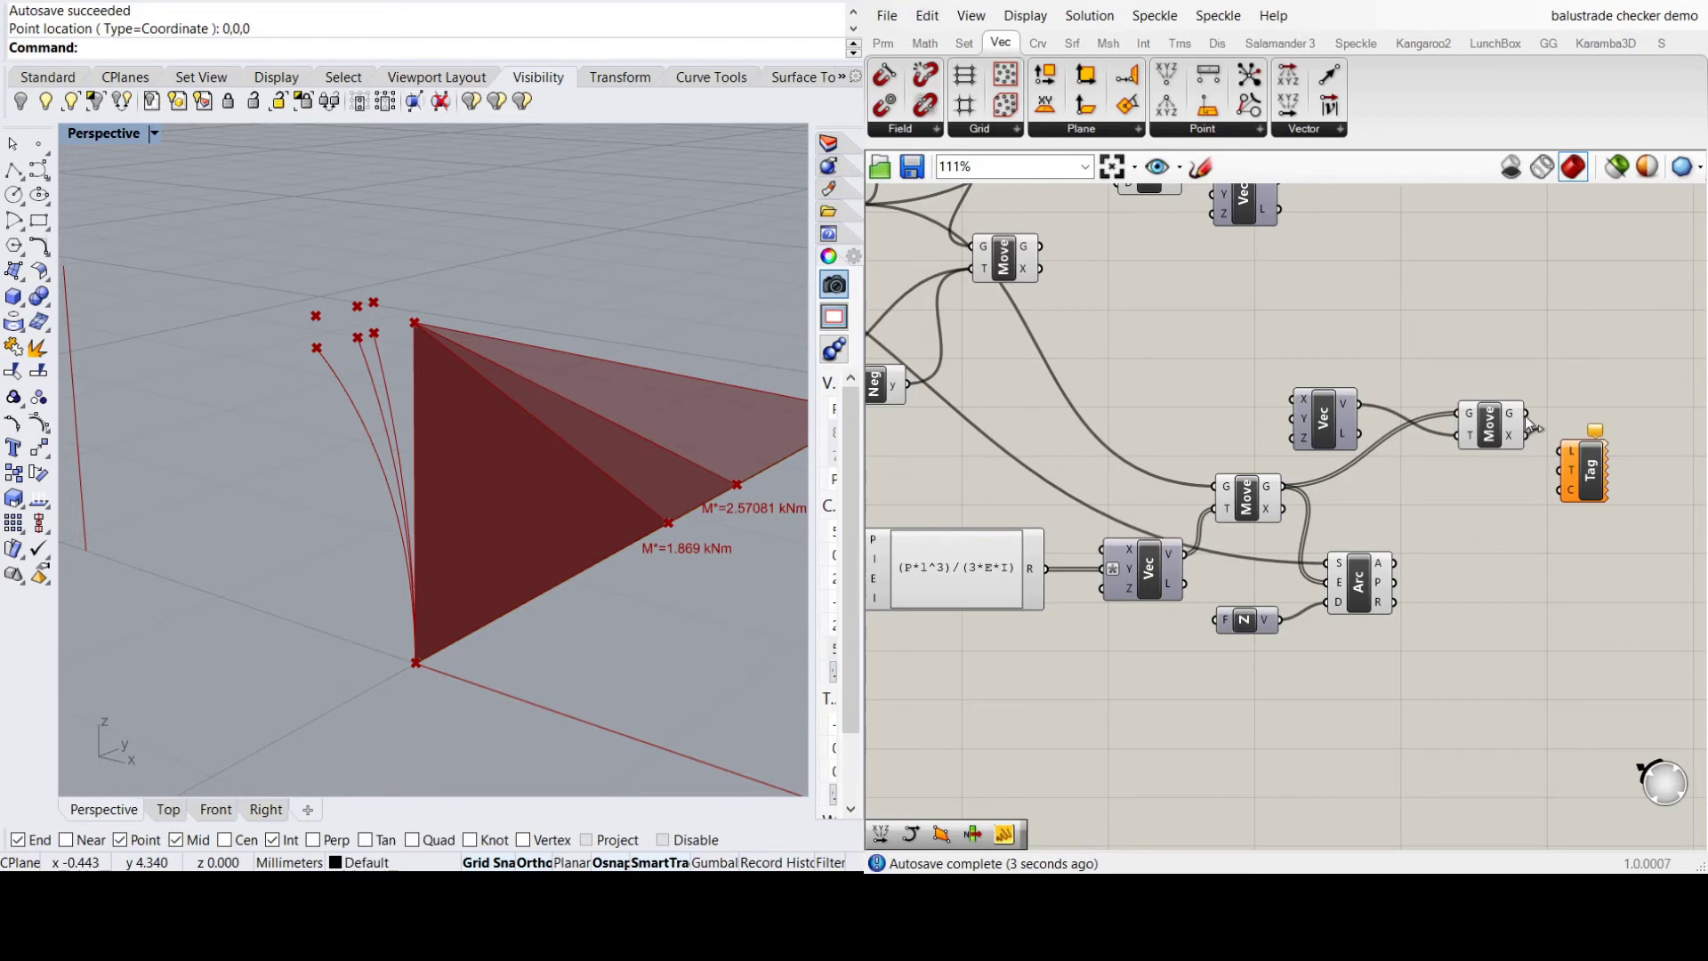
pyautogui.moveTo(1525, 414); pyautogui.dragTo(1560, 451)
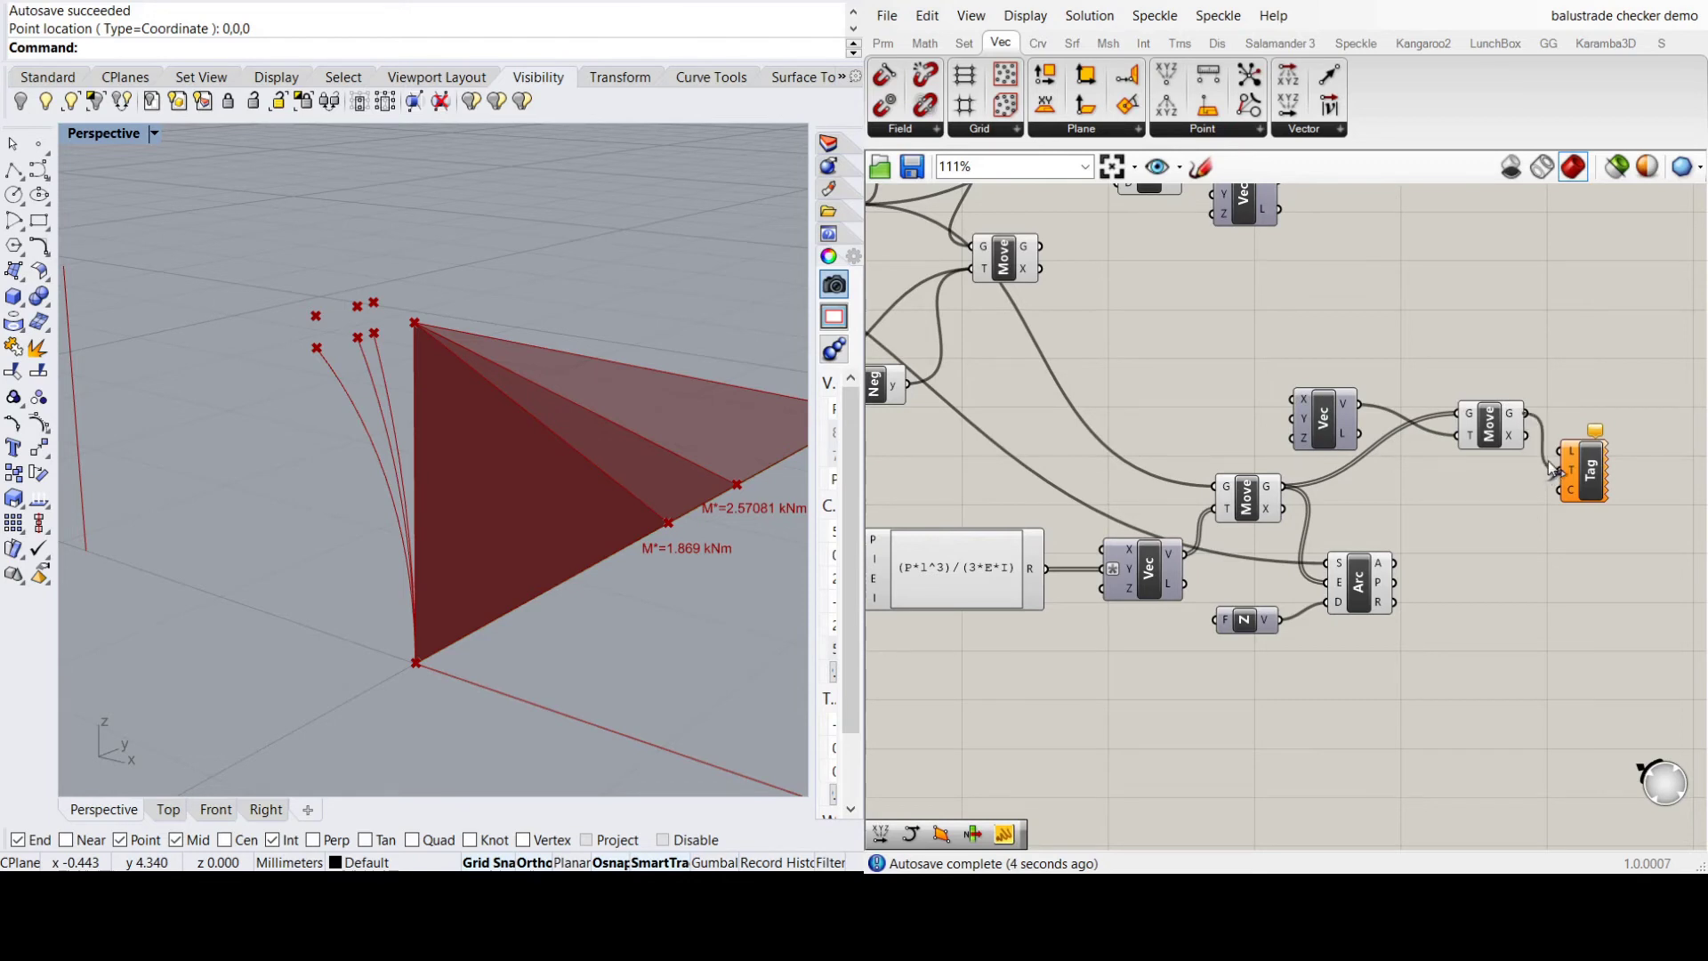
# Turn off the new Move's preview so the offset points are hidden, and reposition the Tag
pyautogui.click(1495, 431)
pyautogui.hotkey('ctrl', 'q')
pyautogui.click(1423, 355)
pyautogui.scroll(-2, 1452, 527)
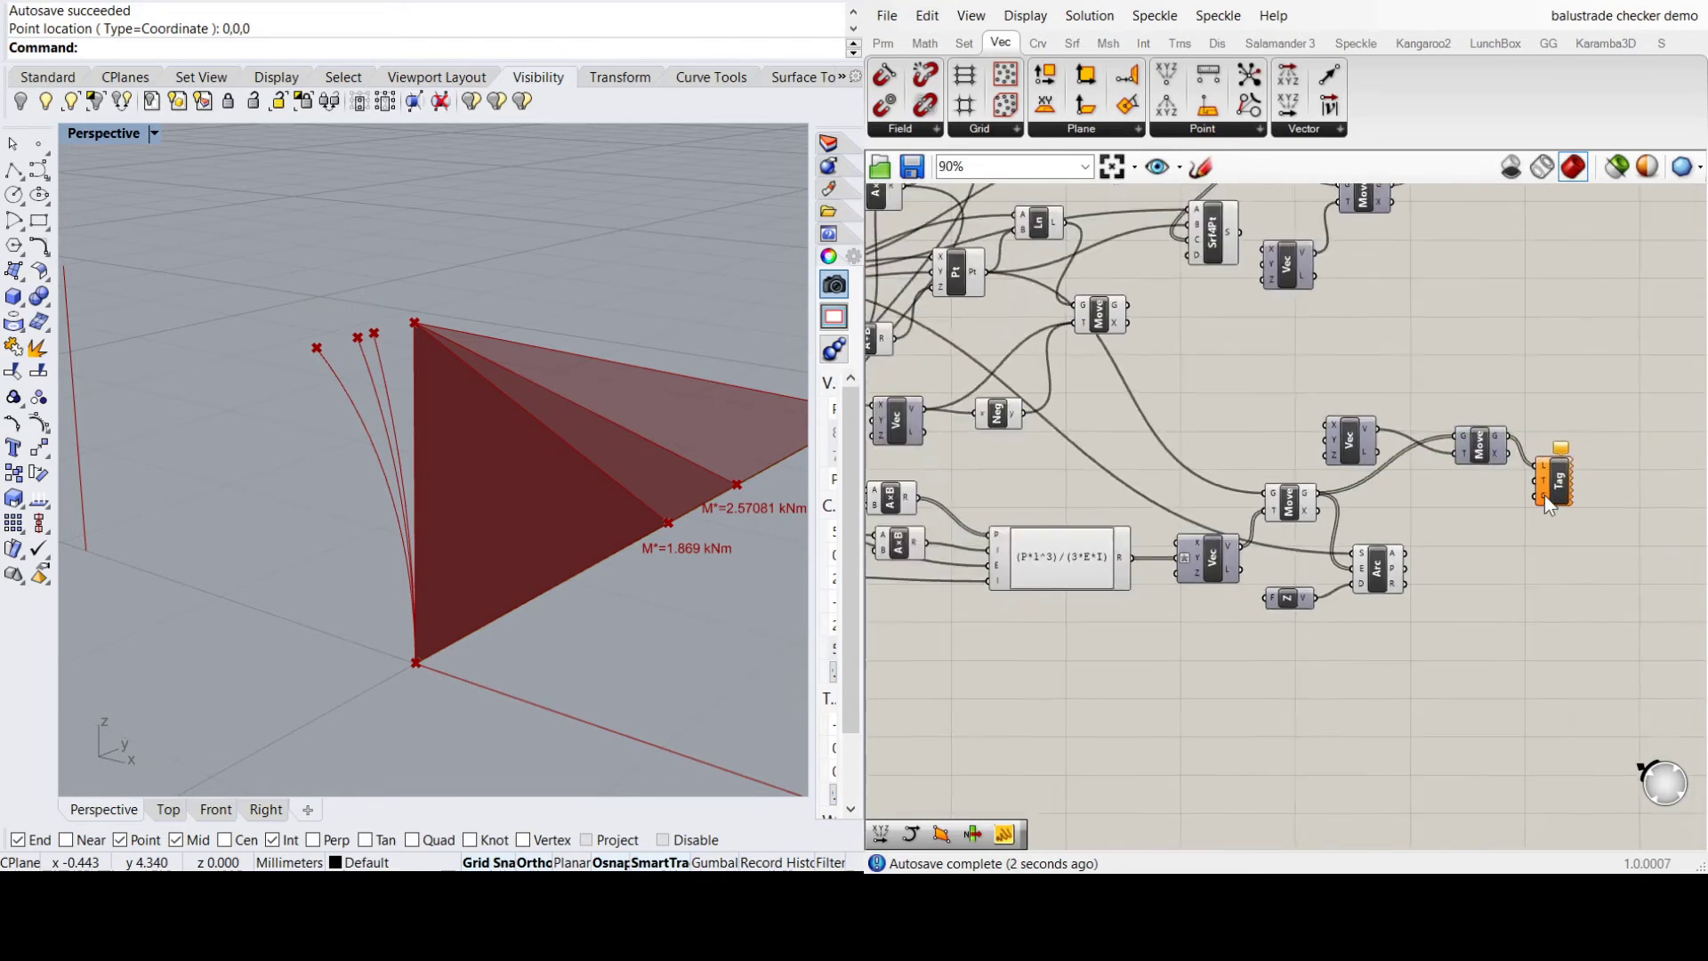
pyautogui.scroll(3, 1556, 500)
pyautogui.moveTo(1565, 480); pyautogui.dragTo(1608, 454)
pyautogui.click(1397, 680)
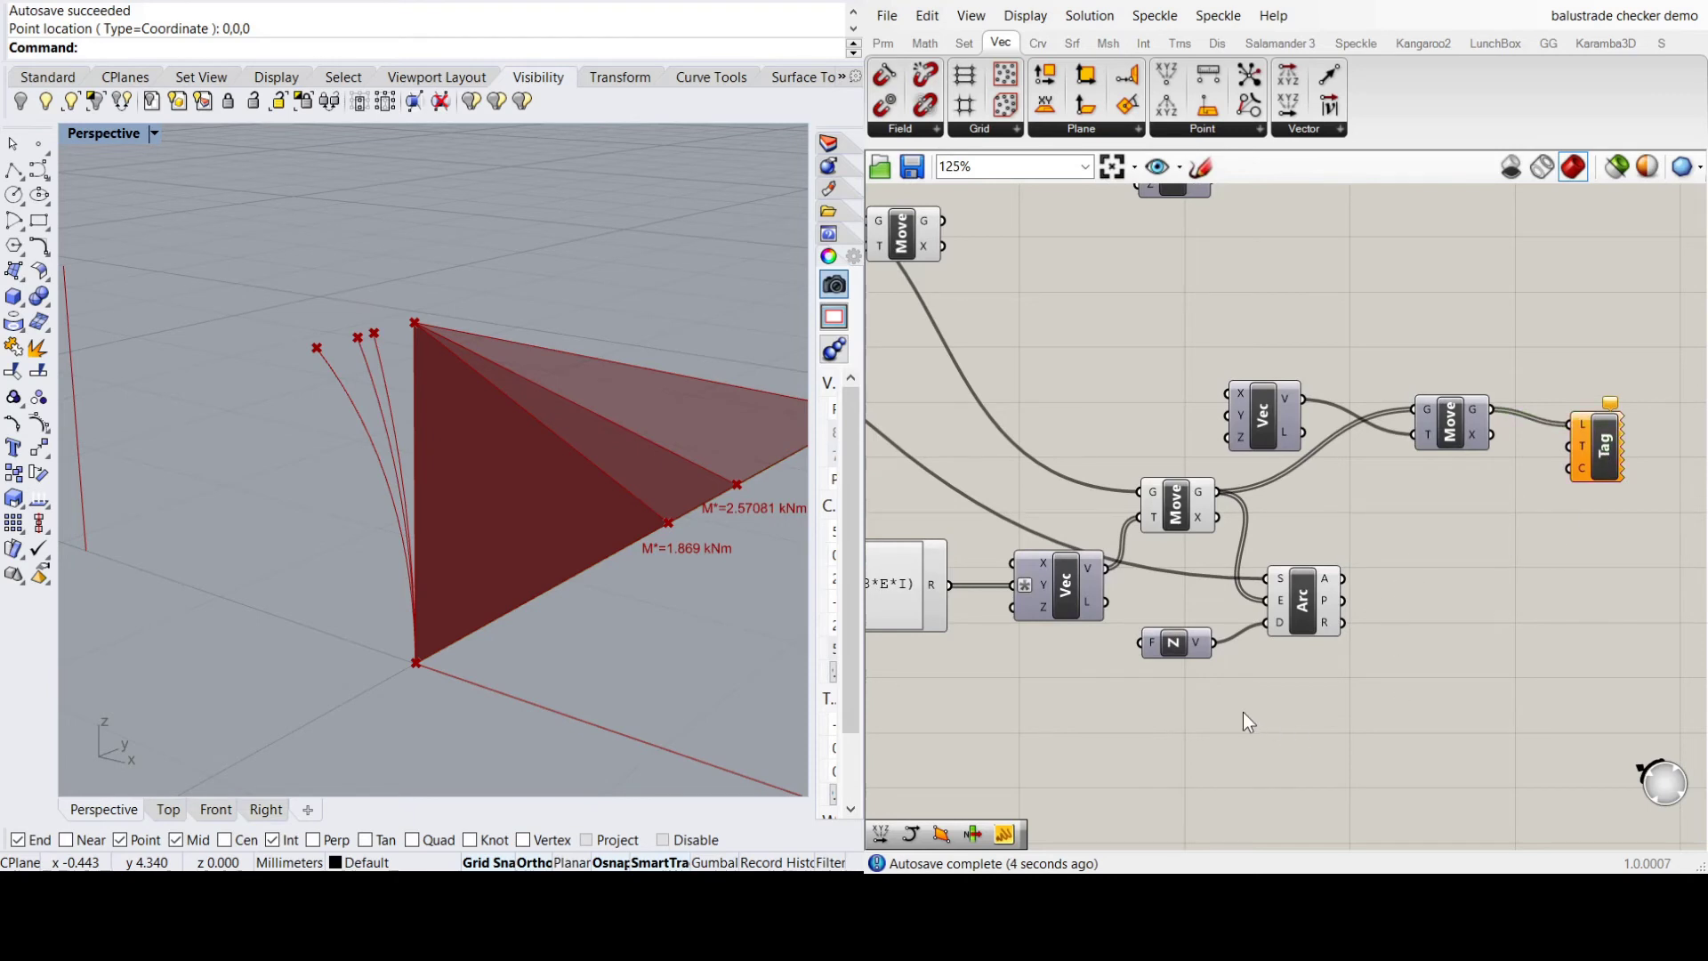
# Route the deflection result through a Concatenate into the Tag text, showing labels like 2.403627 mm
pyautogui.click(1185, 687)
pyautogui.moveTo(1241, 721); pyautogui.dragTo(1292, 723)
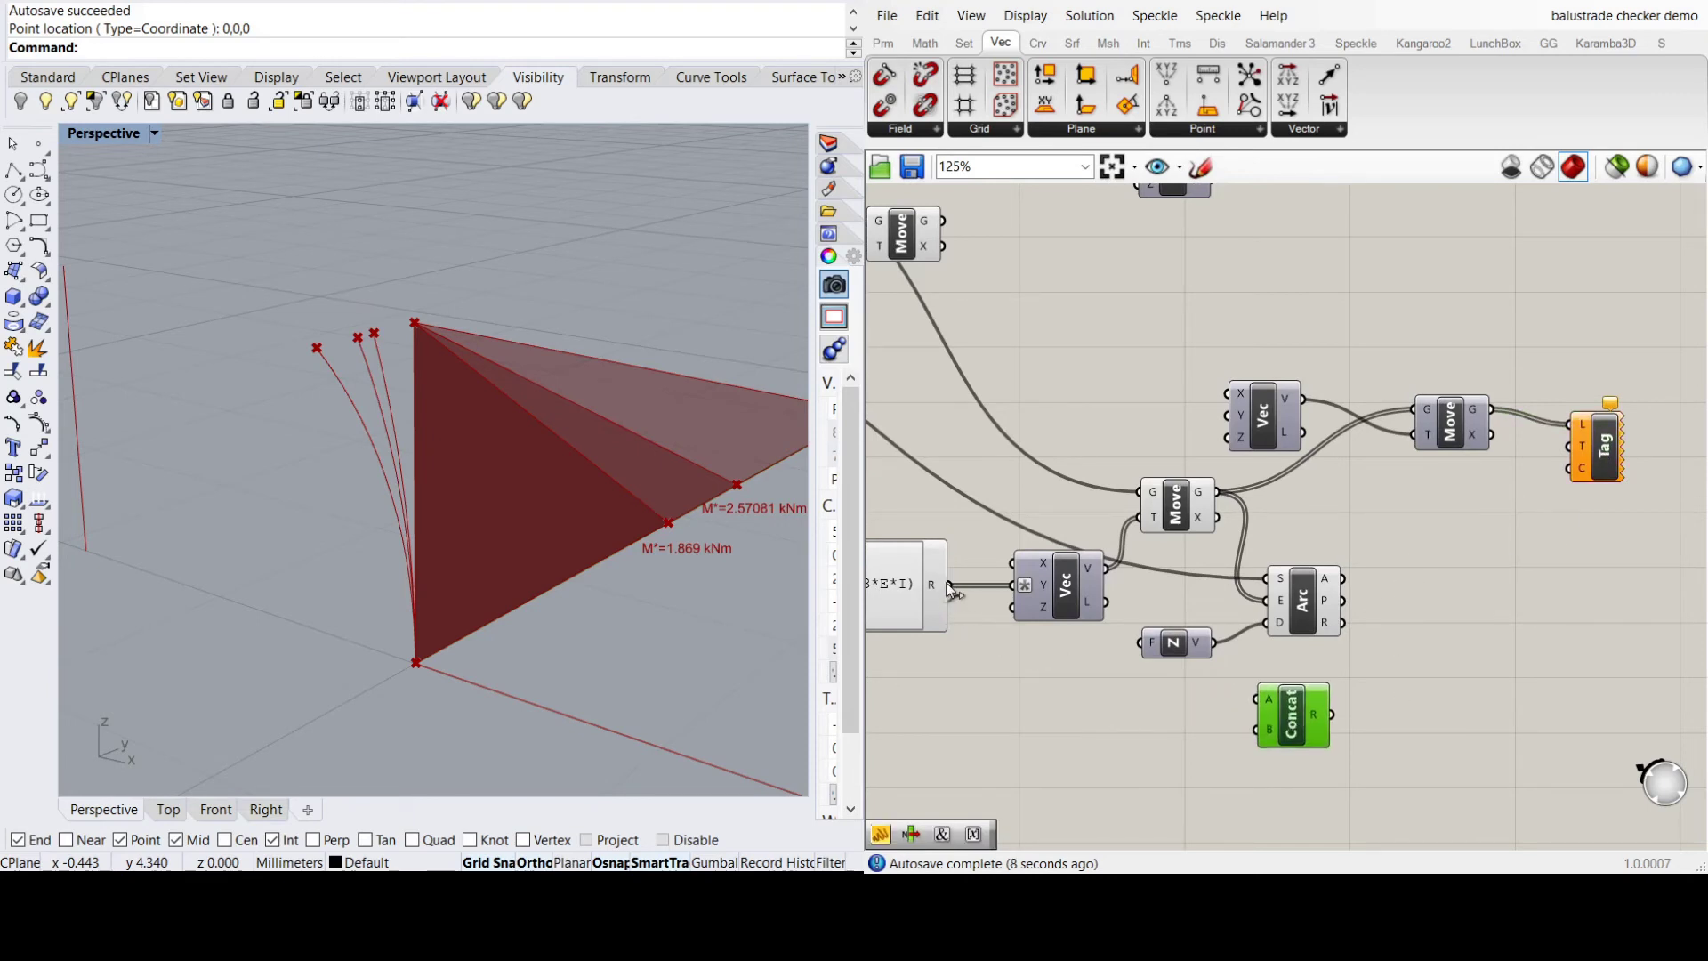
pyautogui.moveTo(948, 584); pyautogui.dragTo(1247, 695)
pyautogui.moveTo(1333, 714); pyautogui.dragTo(1568, 446)
pyautogui.moveTo(746, 442); pyautogui.dragTo(340, 371, button='right')
pyautogui.scroll(8, 345, 365)
pyautogui.scroll(-8, 352, 354)
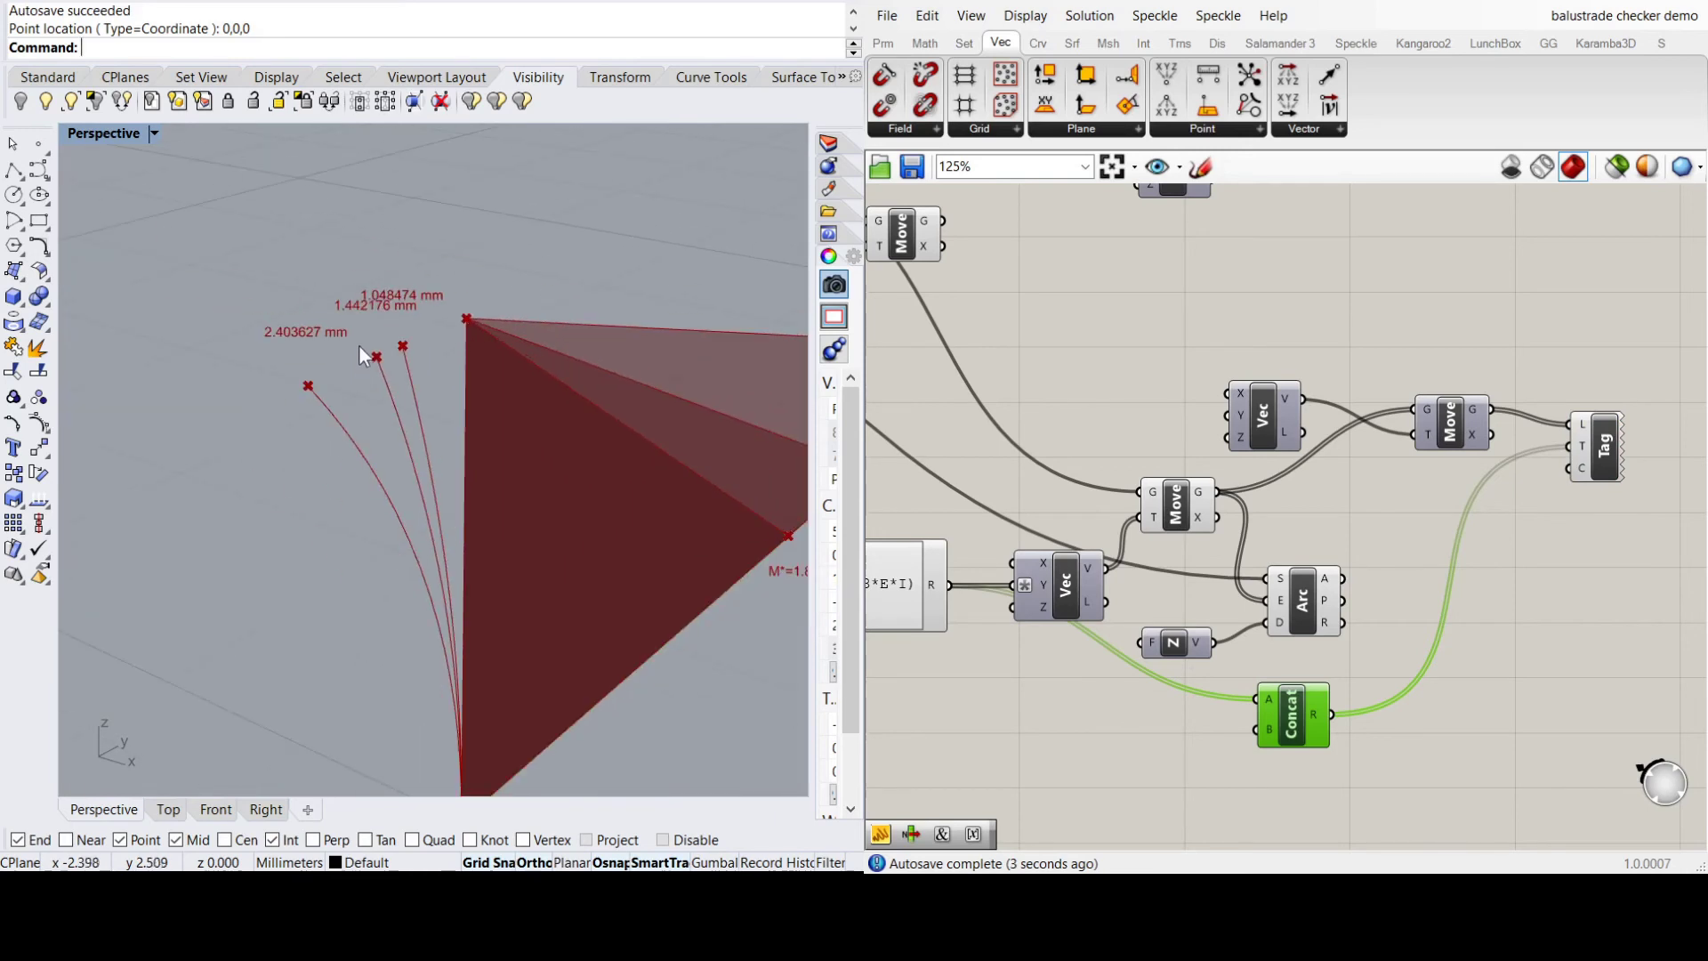
pyautogui.scroll(2, 422, 369)
pyautogui.moveTo(451, 397); pyautogui.dragTo(610, 446, button='right')
pyautogui.click(1523, 603)
pyautogui.scroll(-8, 1522, 603)
# Change the line load panel to 1.5 kN/m
pyautogui.scroll(11, 1243, 468)
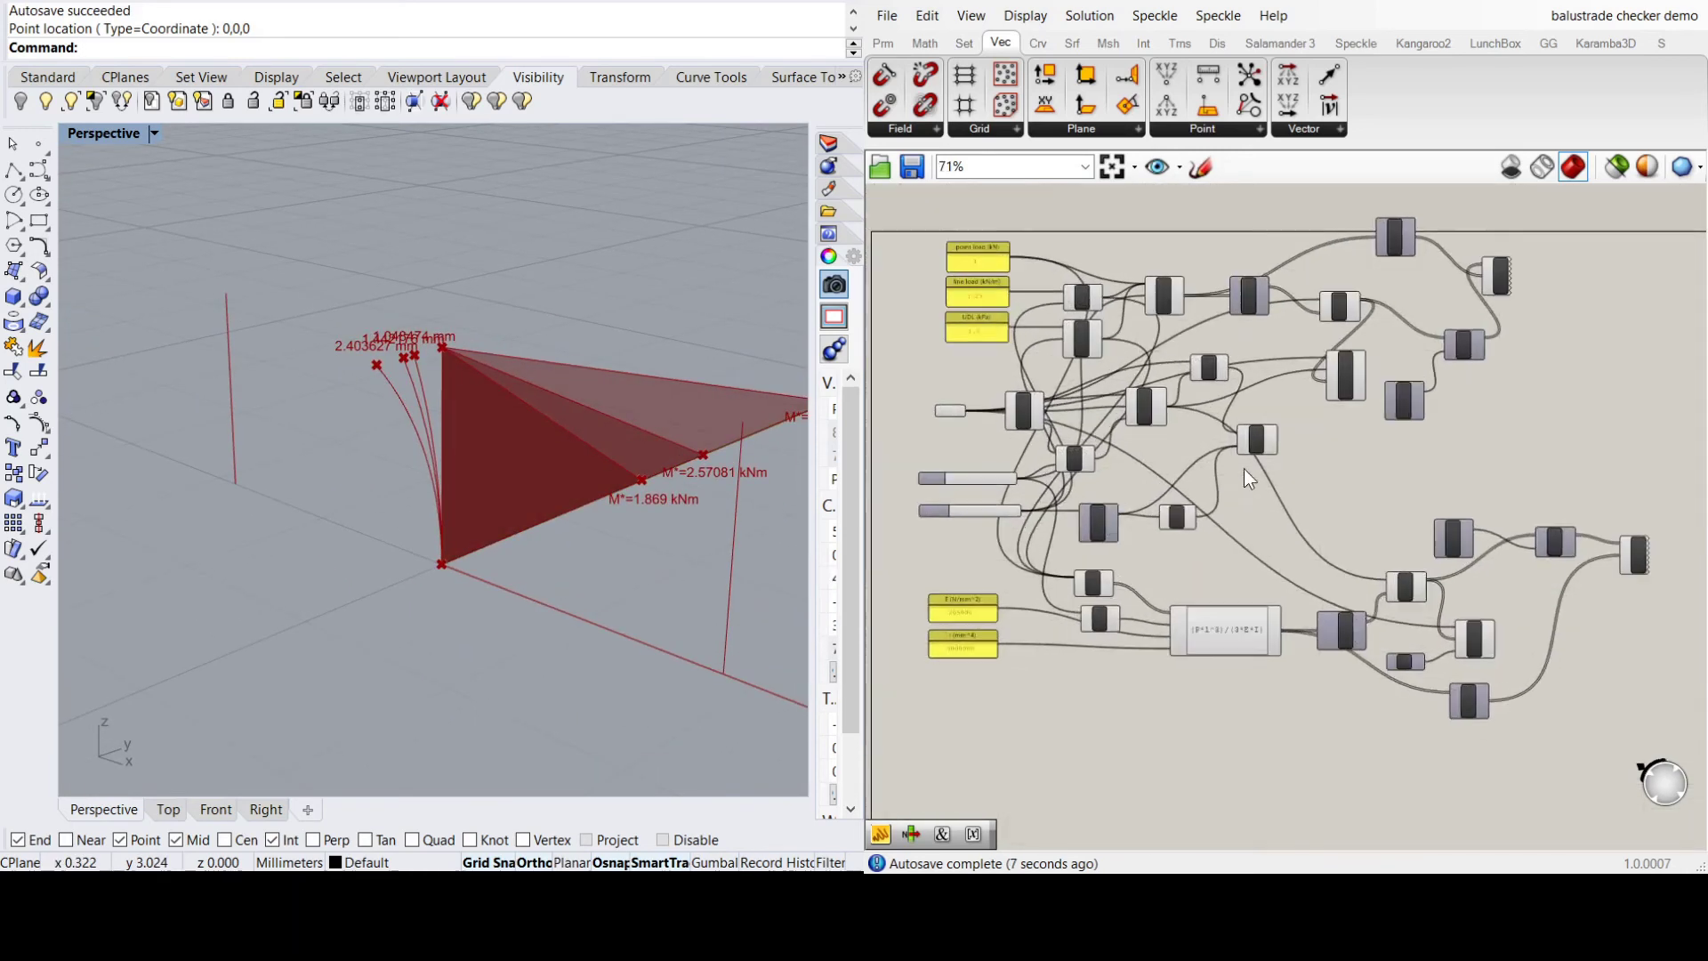
pyautogui.scroll(-5, 1061, 350)
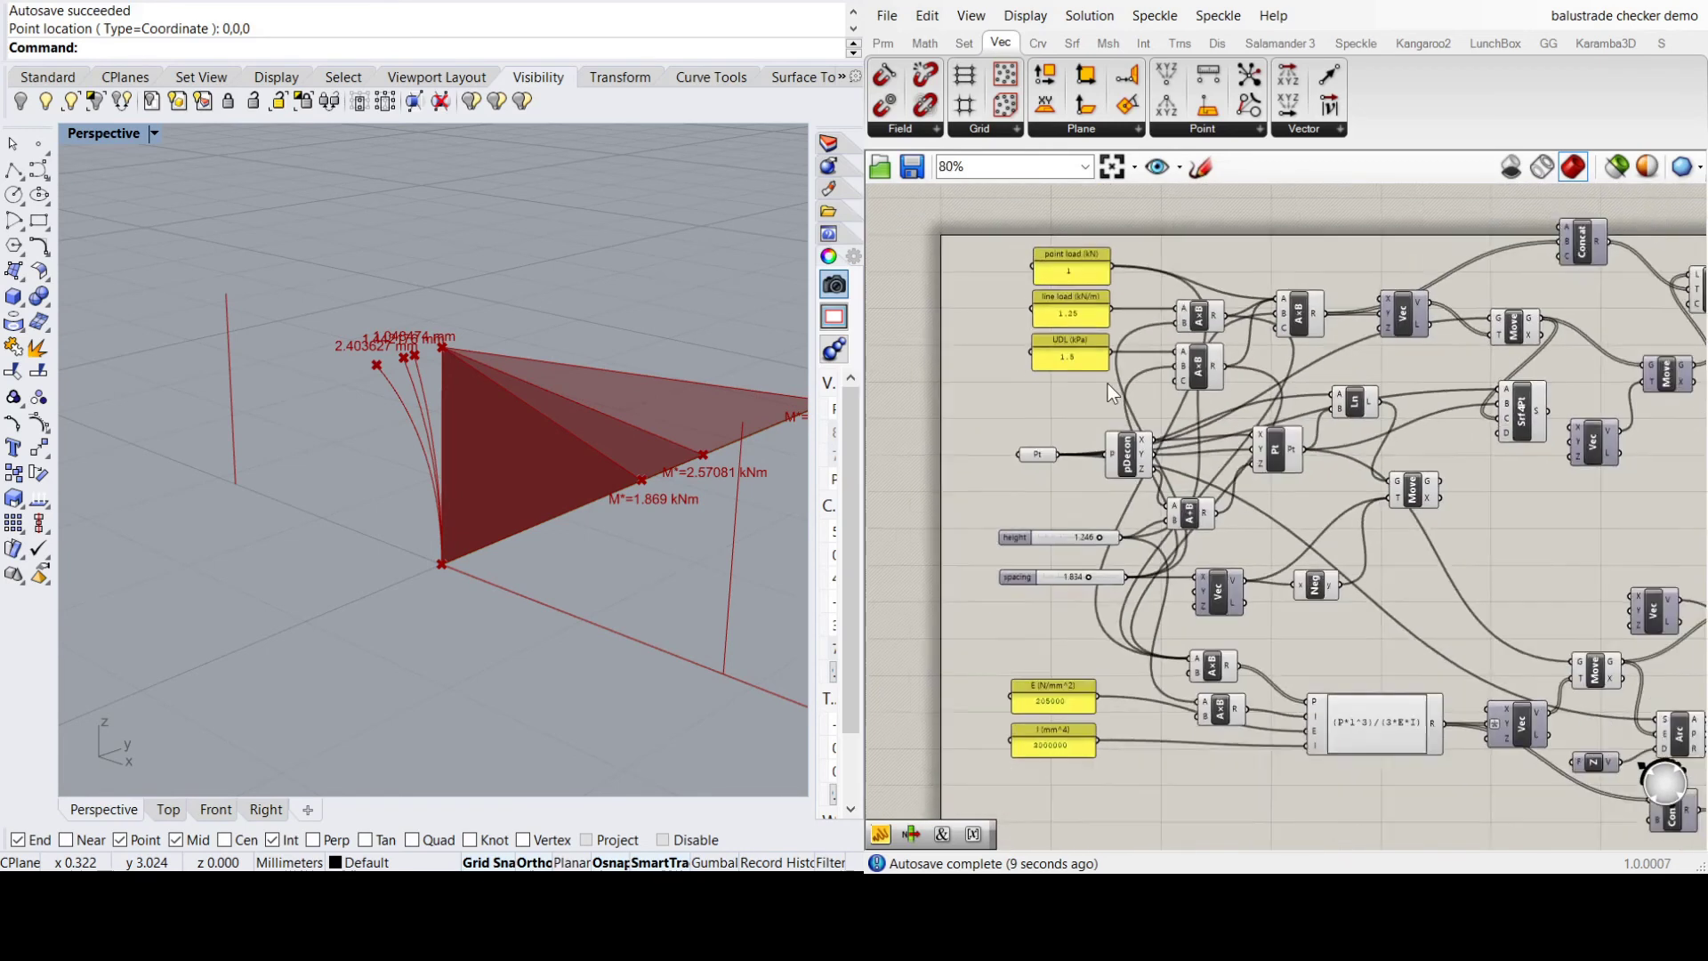
pyautogui.scroll(4, 1087, 351)
pyautogui.click(1085, 357)
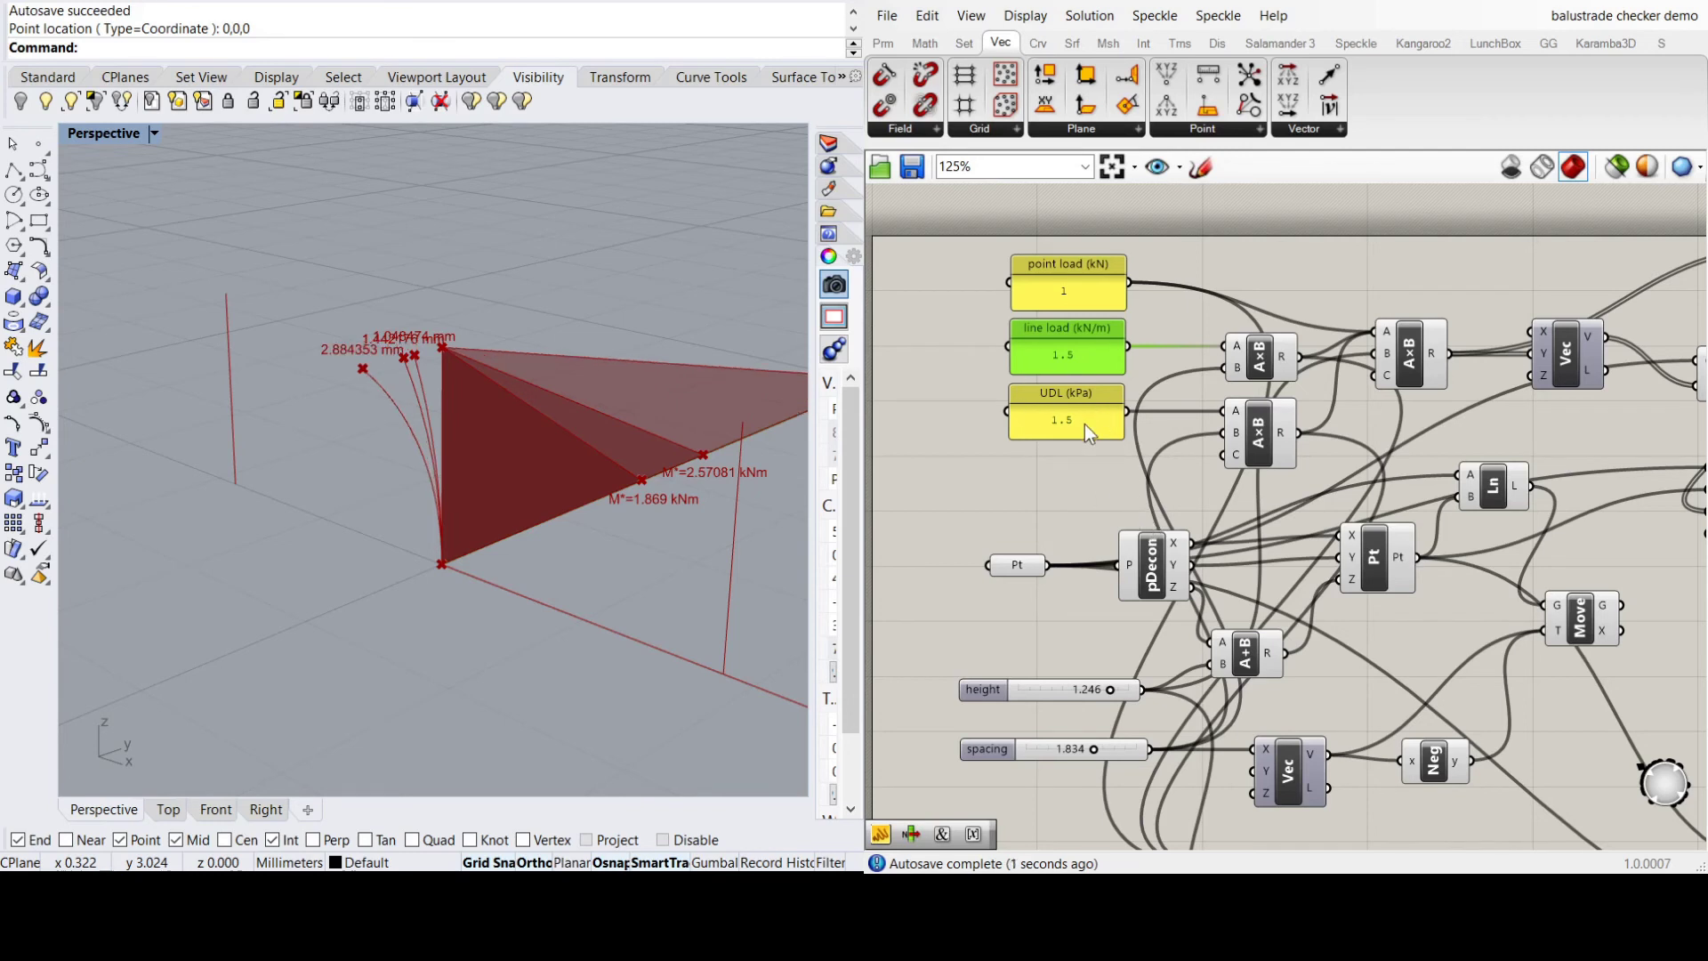
pyautogui.click(941, 373)
pyautogui.scroll(-2, 979, 374)
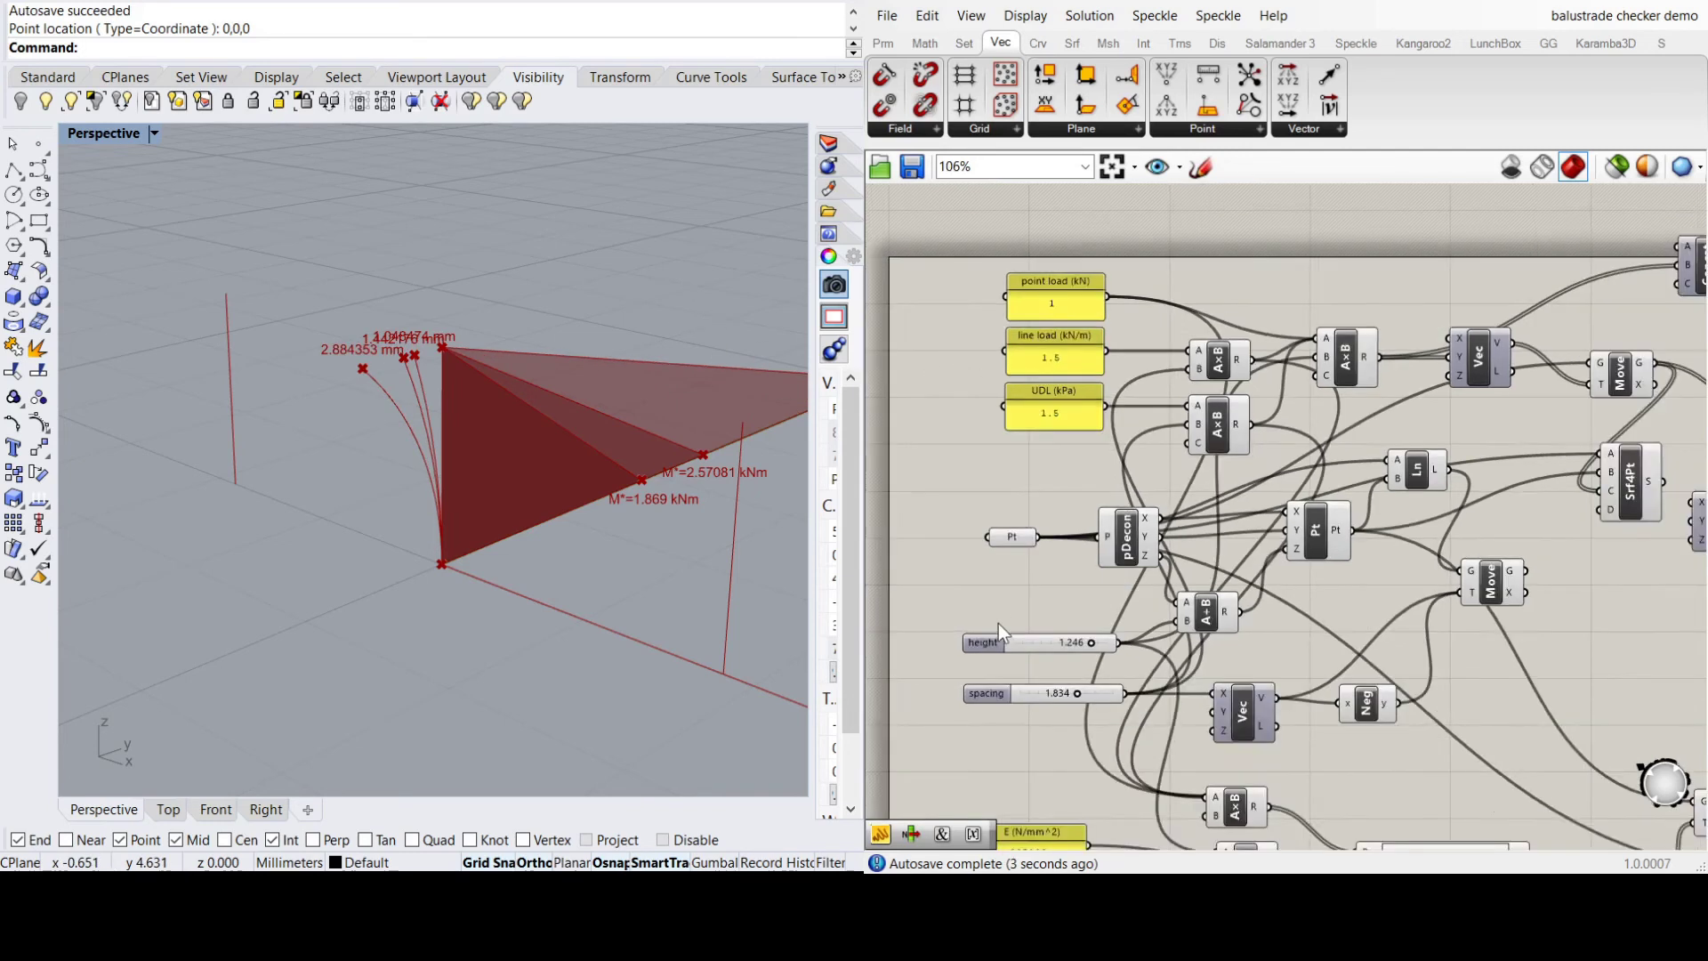
pyautogui.scroll(2, 998, 635)
pyautogui.scroll(-4, 1014, 489)
pyautogui.scroll(2, 1083, 601)
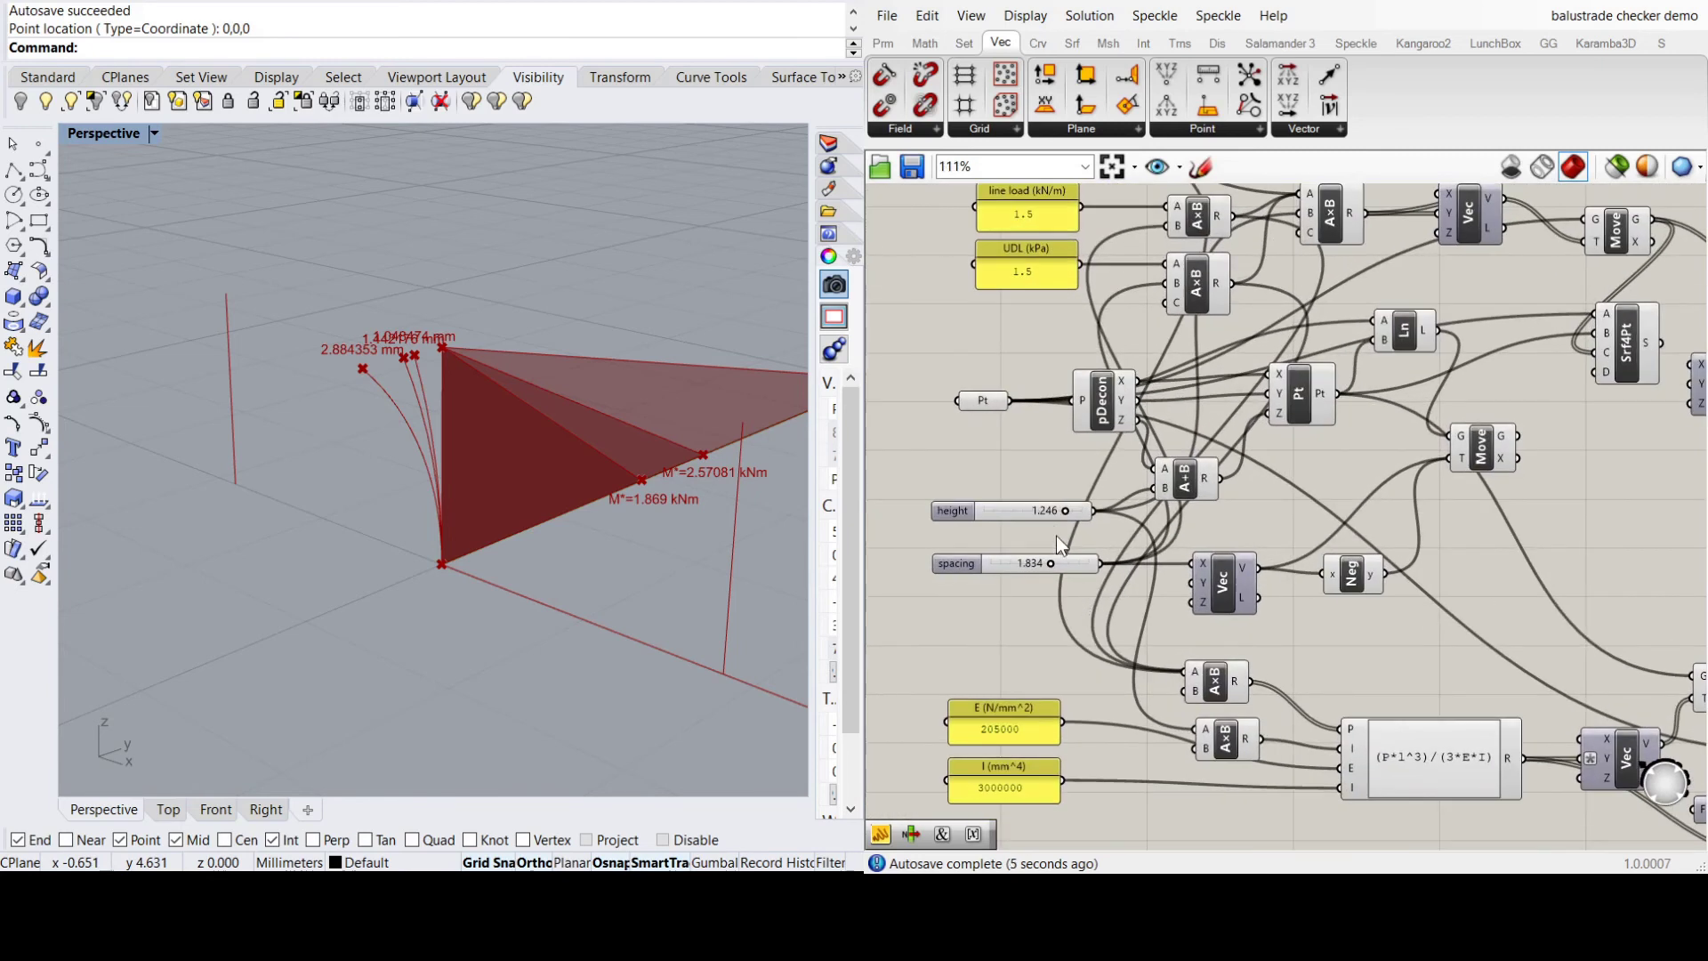
# Try different height and spacing slider values, ending at height 1.248 and spacing 1.886
pyautogui.moveTo(1062, 512); pyautogui.dragTo(1018, 567)
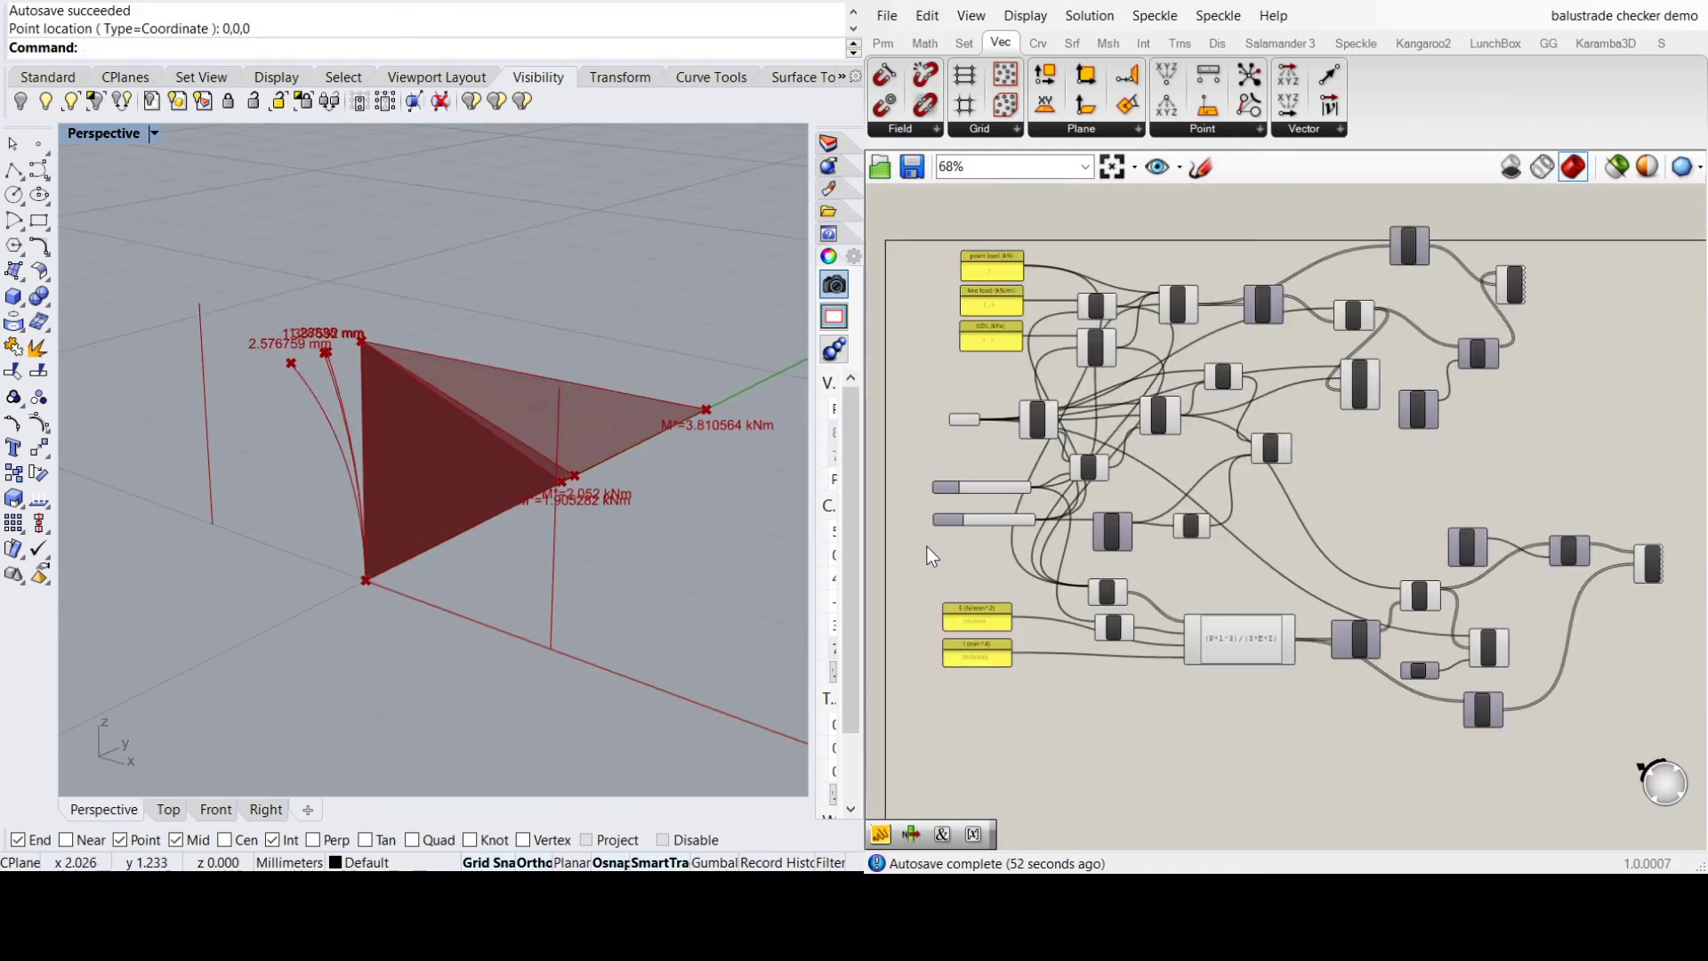
pyautogui.scroll(3, 927, 547)
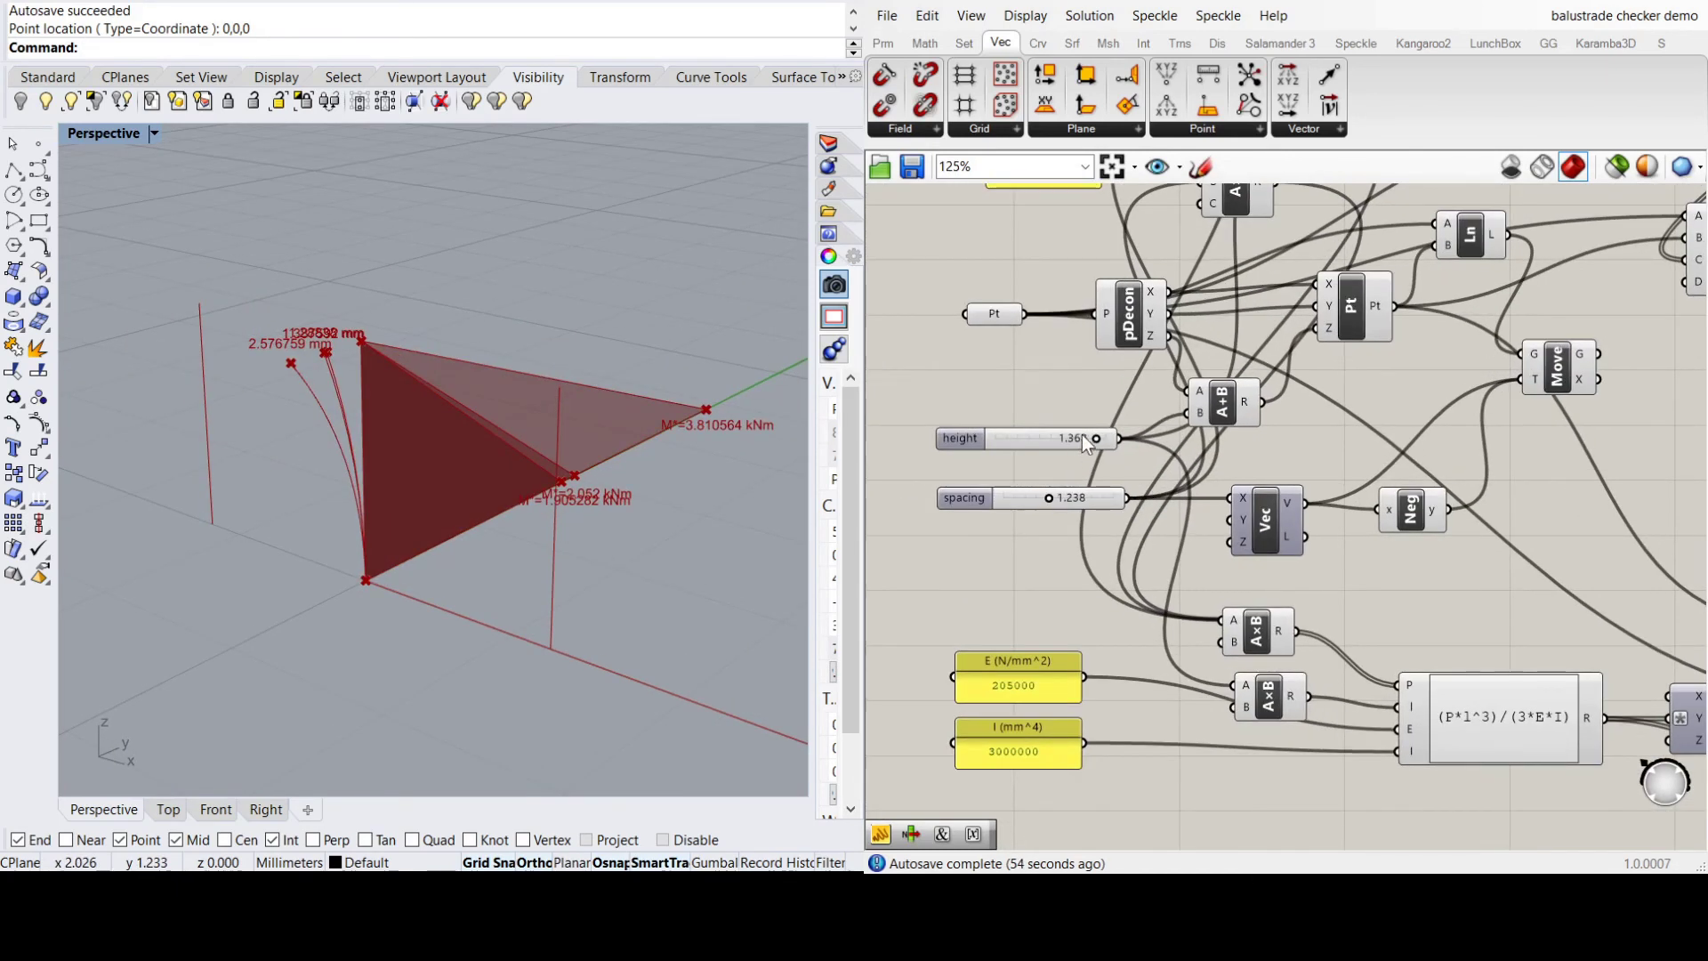
pyautogui.moveTo(1084, 437); pyautogui.dragTo(1060, 438)
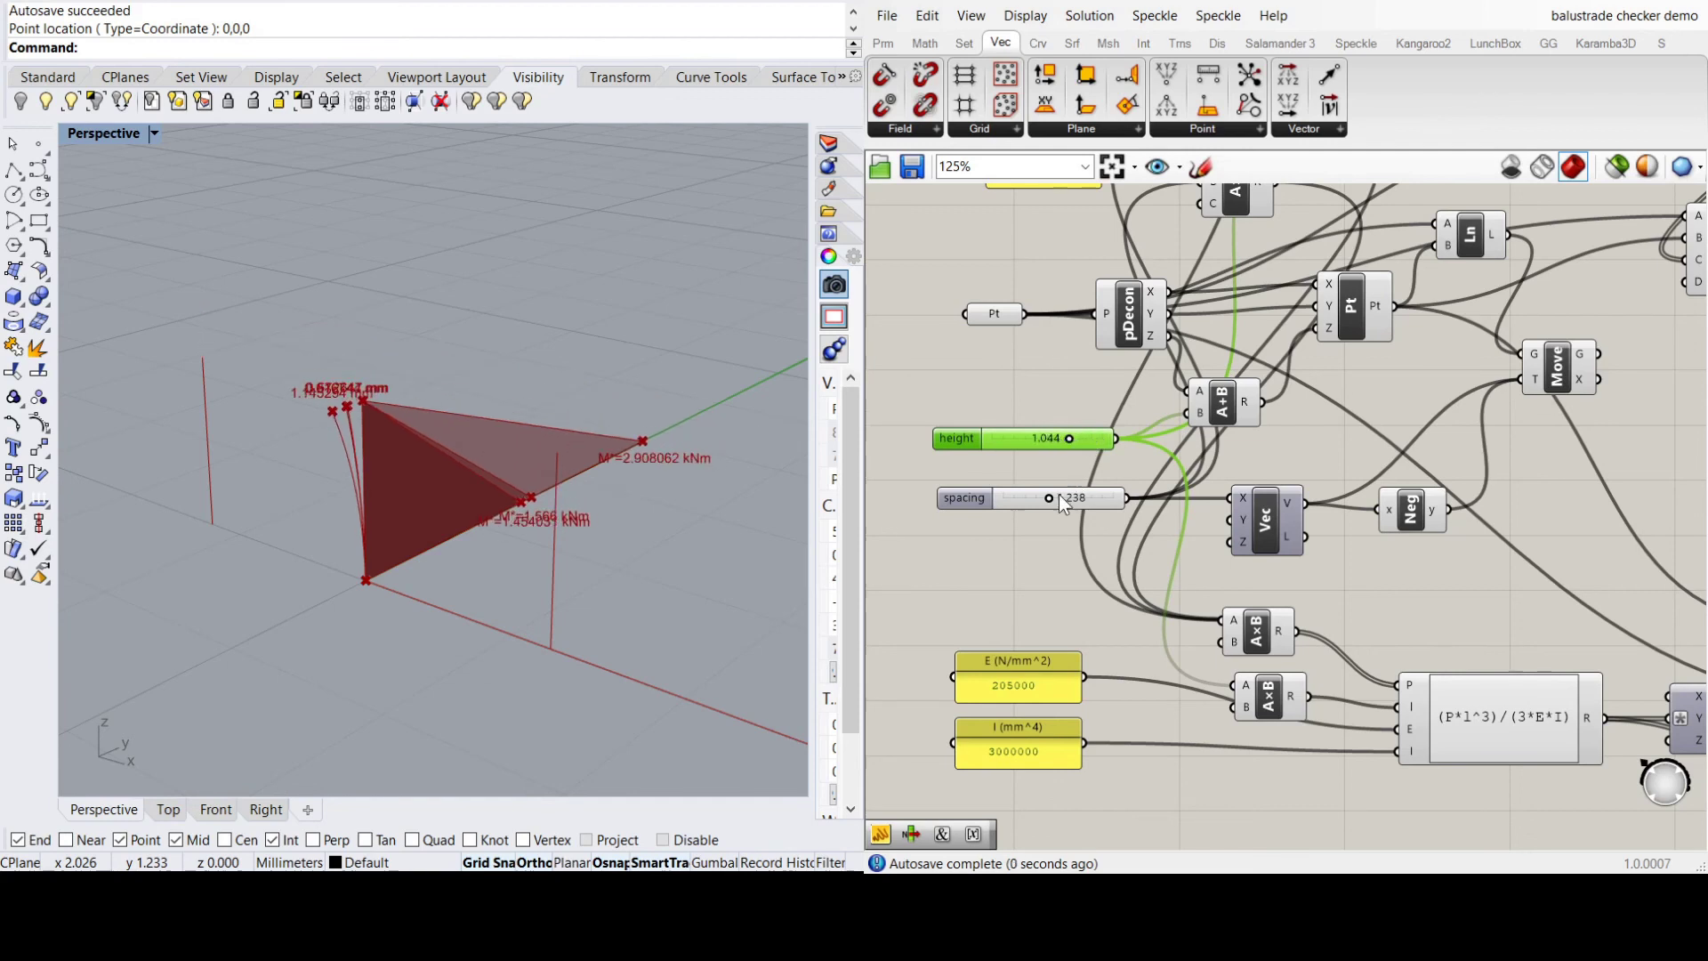
pyautogui.moveTo(1061, 498)
pyautogui.mouseDown()
pyautogui.moveTo(1086, 498)
pyautogui.moveTo(1068, 498)
pyautogui.mouseUp()
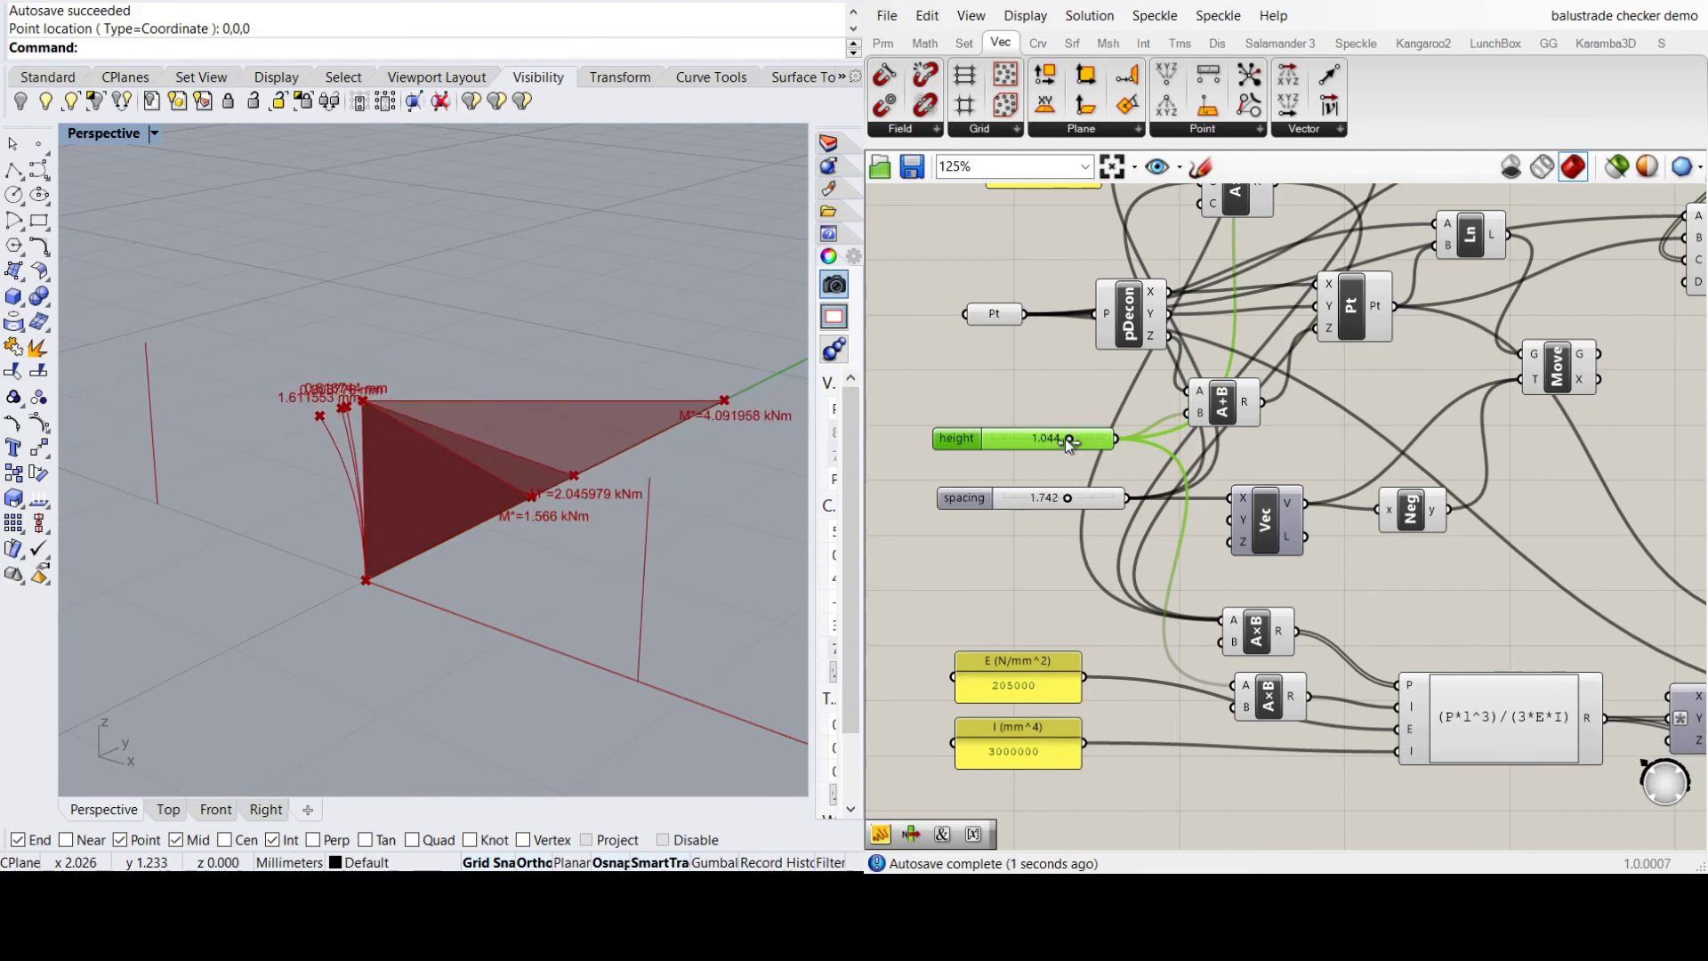
pyautogui.moveTo(1067, 440); pyautogui.dragTo(1084, 440)
pyautogui.moveTo(1068, 498)
pyautogui.mouseDown()
pyautogui.moveTo(1085, 501)
pyautogui.moveTo(1067, 498)
pyautogui.mouseUp()
pyautogui.click(1067, 582)
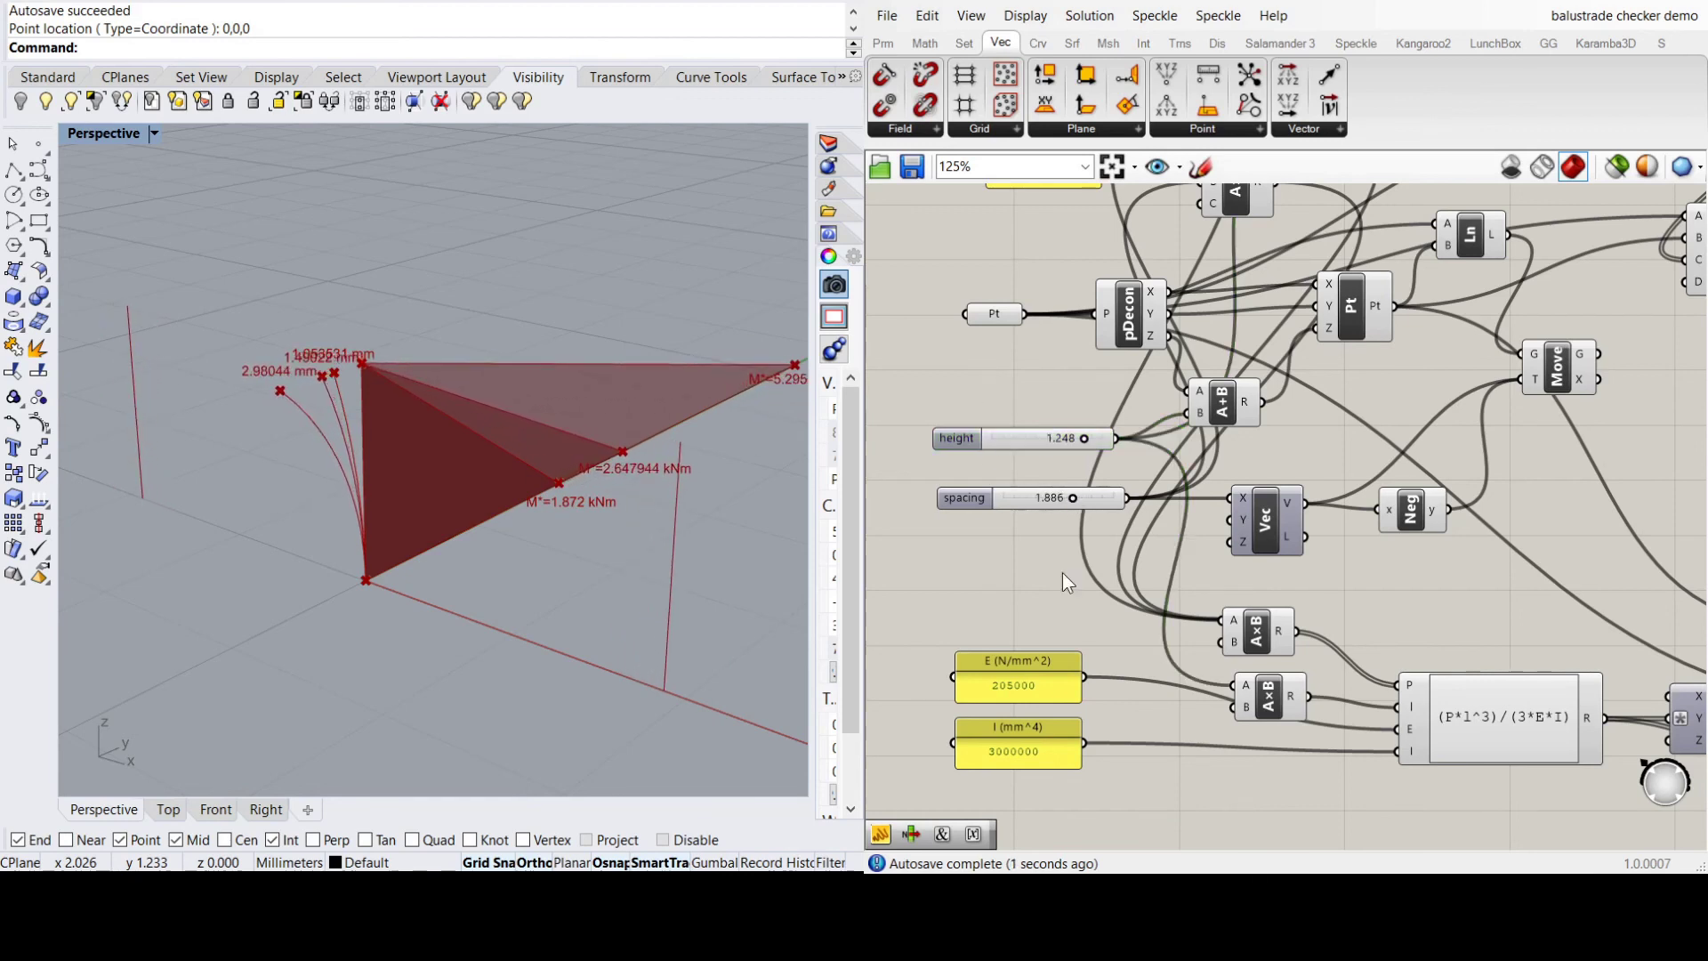
pyautogui.scroll(-3, 1063, 574)
pyautogui.scroll(3, 930, 360)
pyautogui.scroll(-2, 1033, 415)
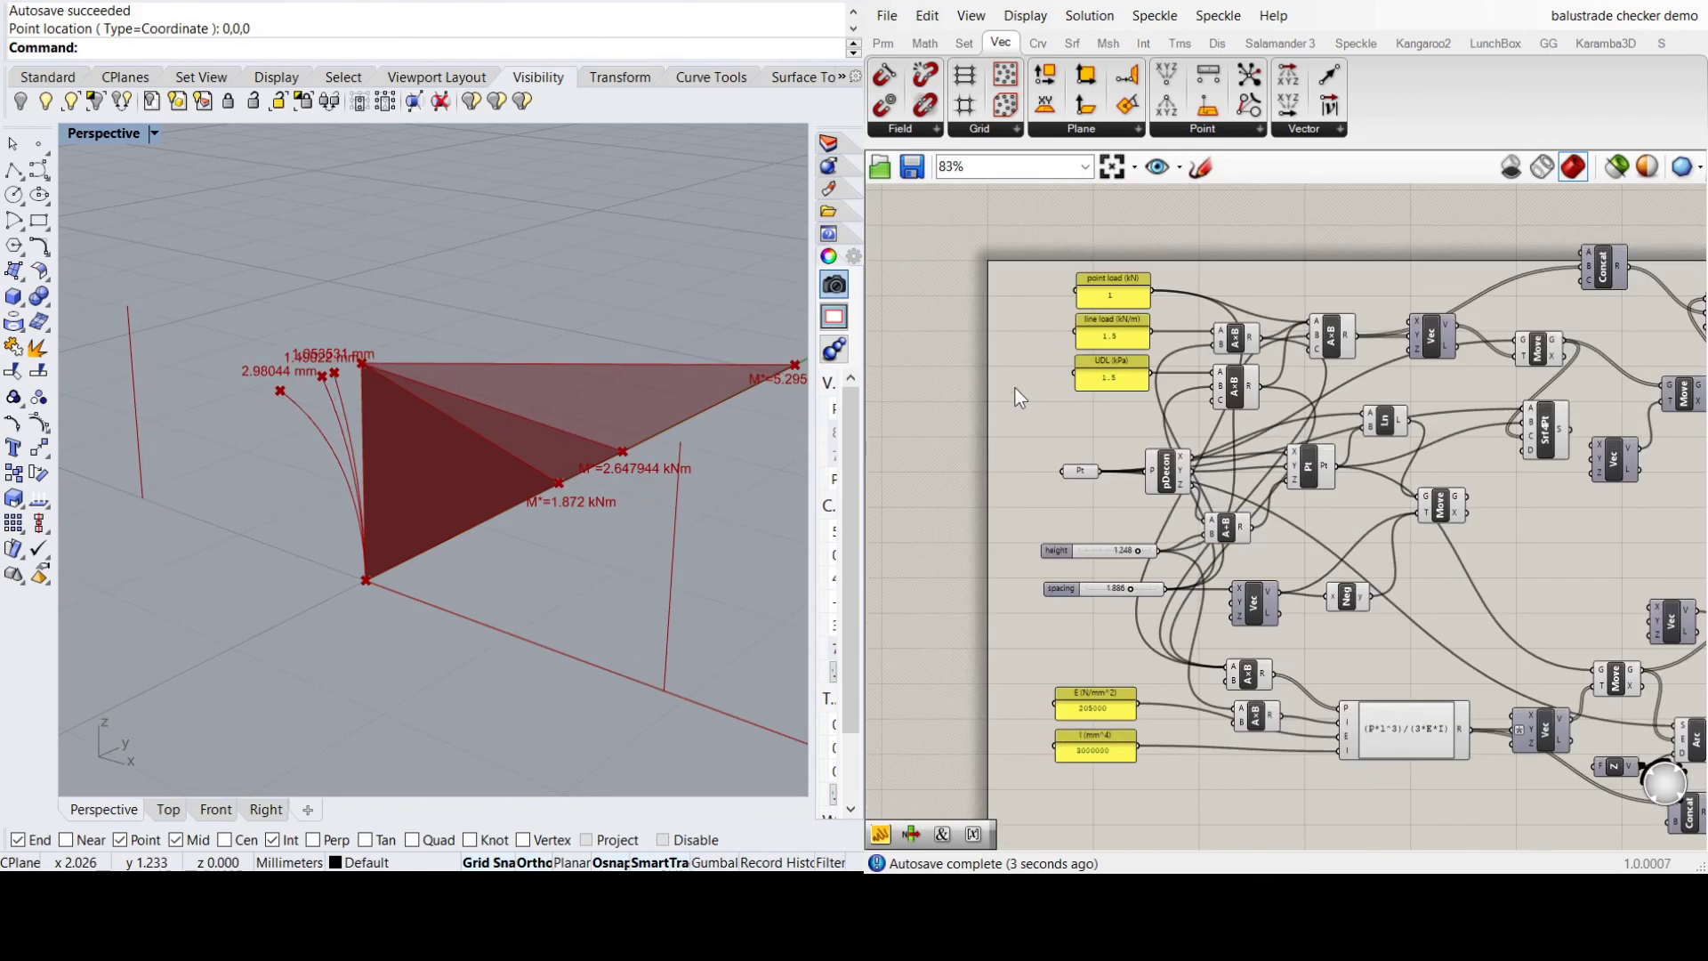
pyautogui.scroll(2, 1015, 388)
pyautogui.scroll(-2, 1015, 388)
pyautogui.scroll(2, 1153, 537)
pyautogui.scroll(-4, 979, 382)
pyautogui.scroll(2, 1097, 483)
pyautogui.scroll(-1, 1293, 574)
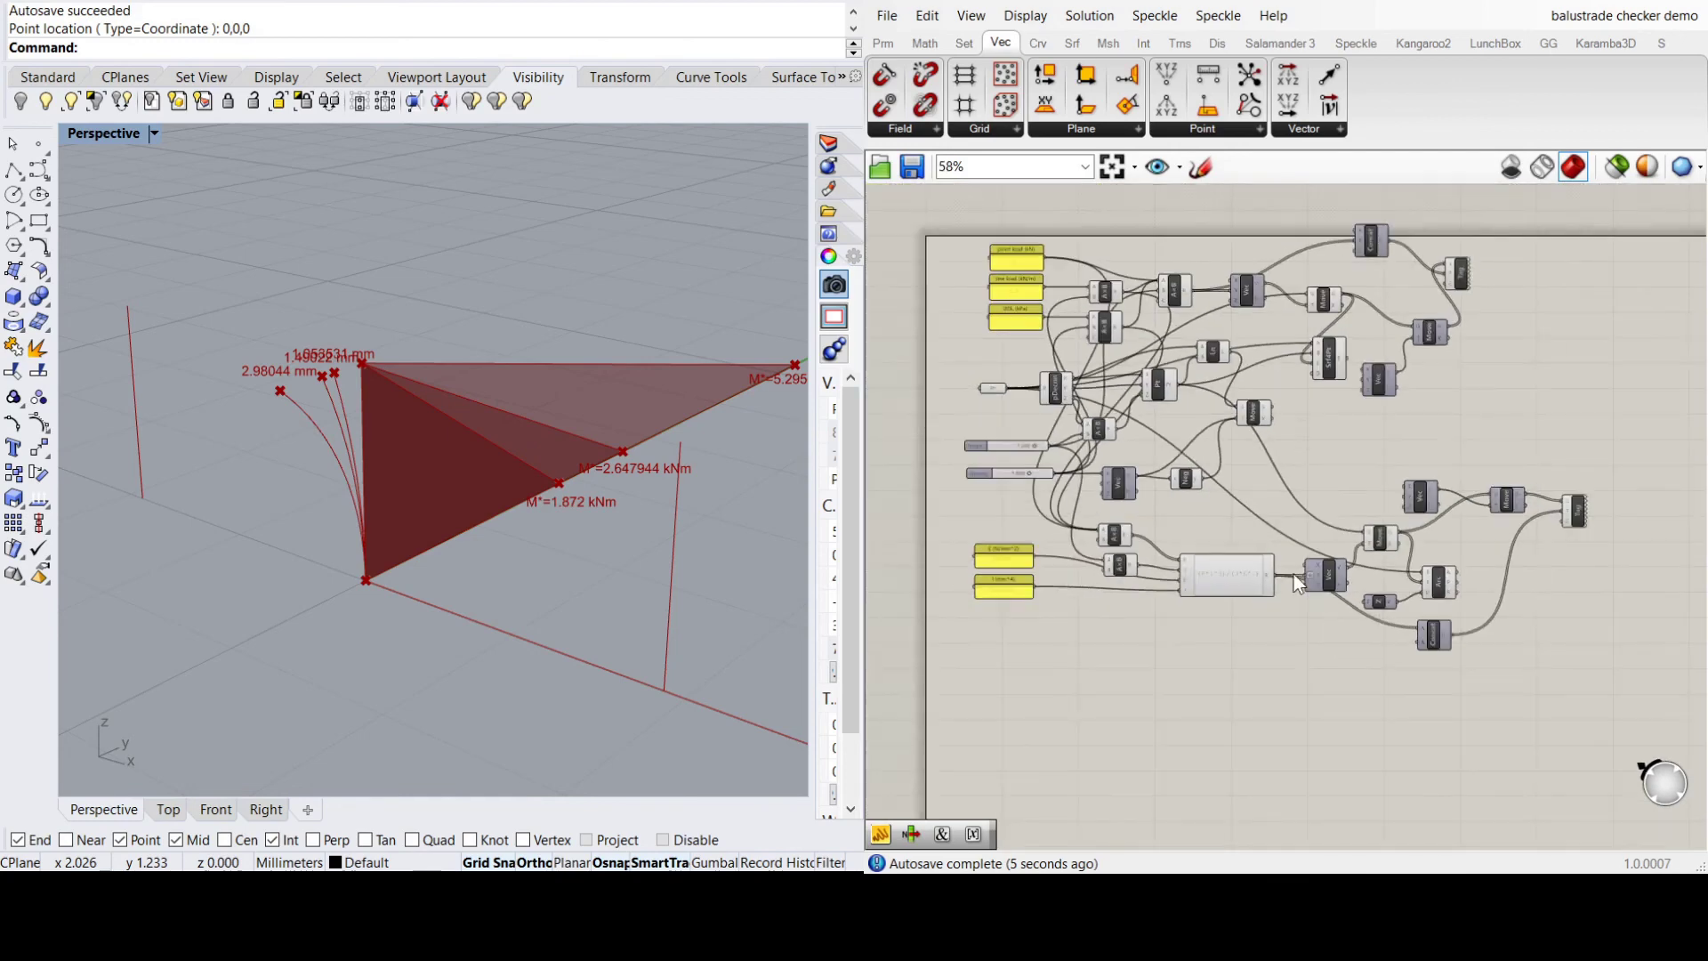
pyautogui.scroll(4, 1251, 499)
pyautogui.scroll(-2, 1315, 546)
pyautogui.scroll(4, 1088, 477)
pyautogui.scroll(-3, 1215, 544)
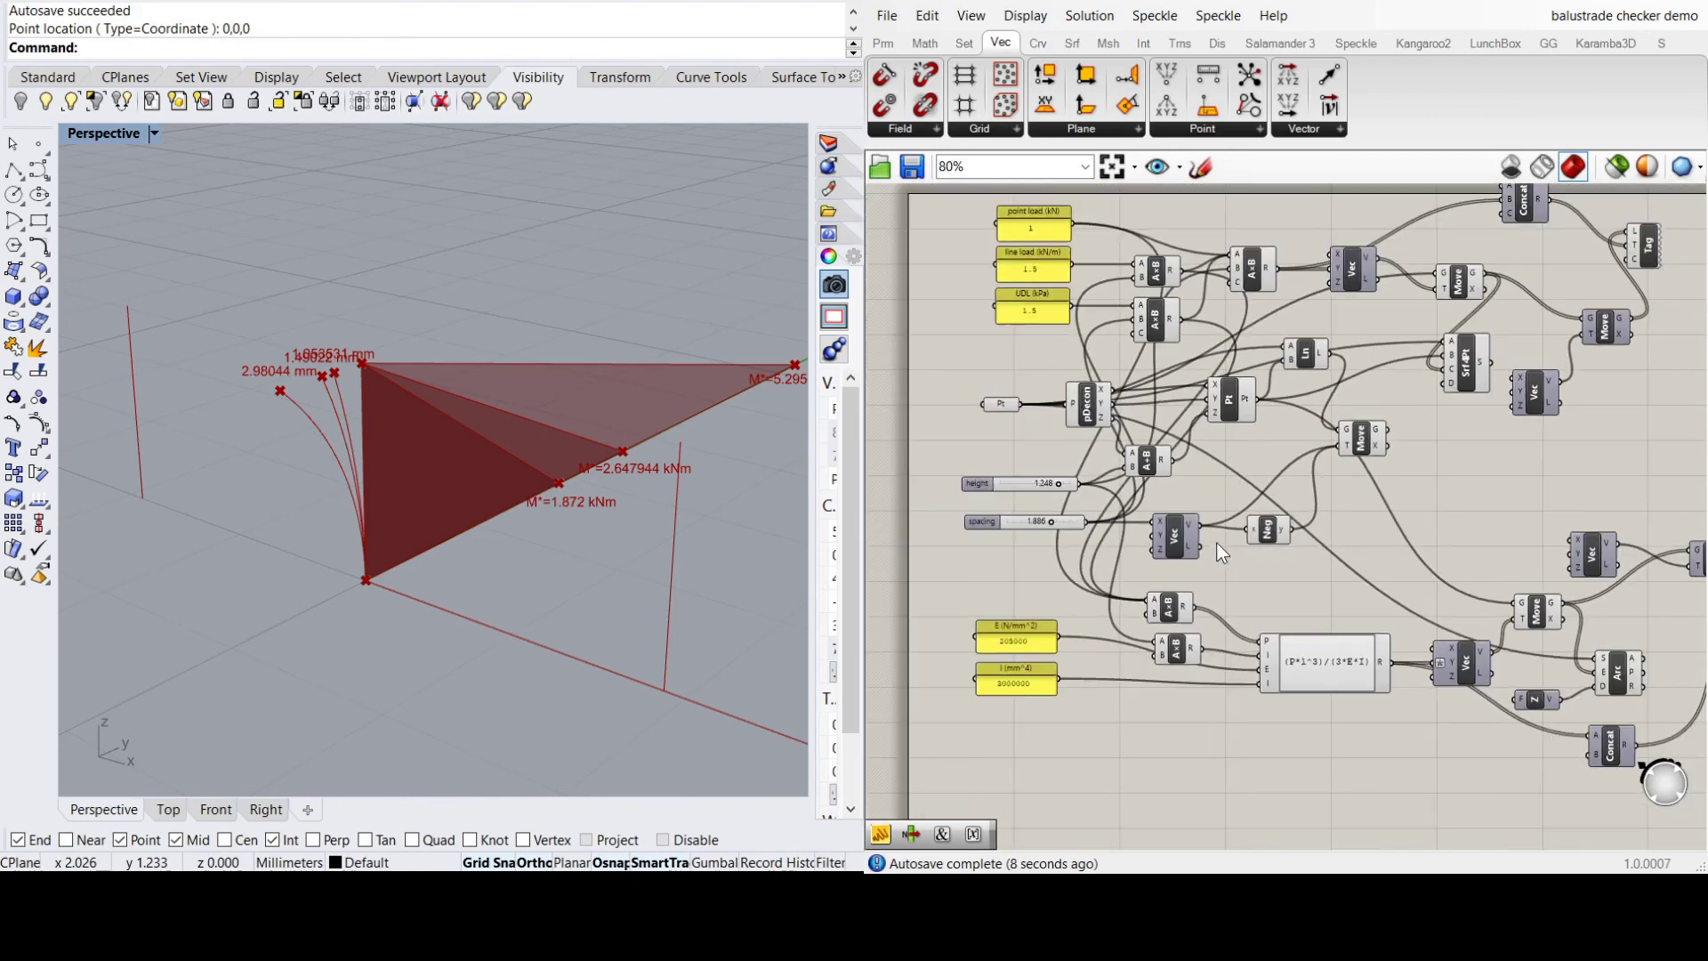